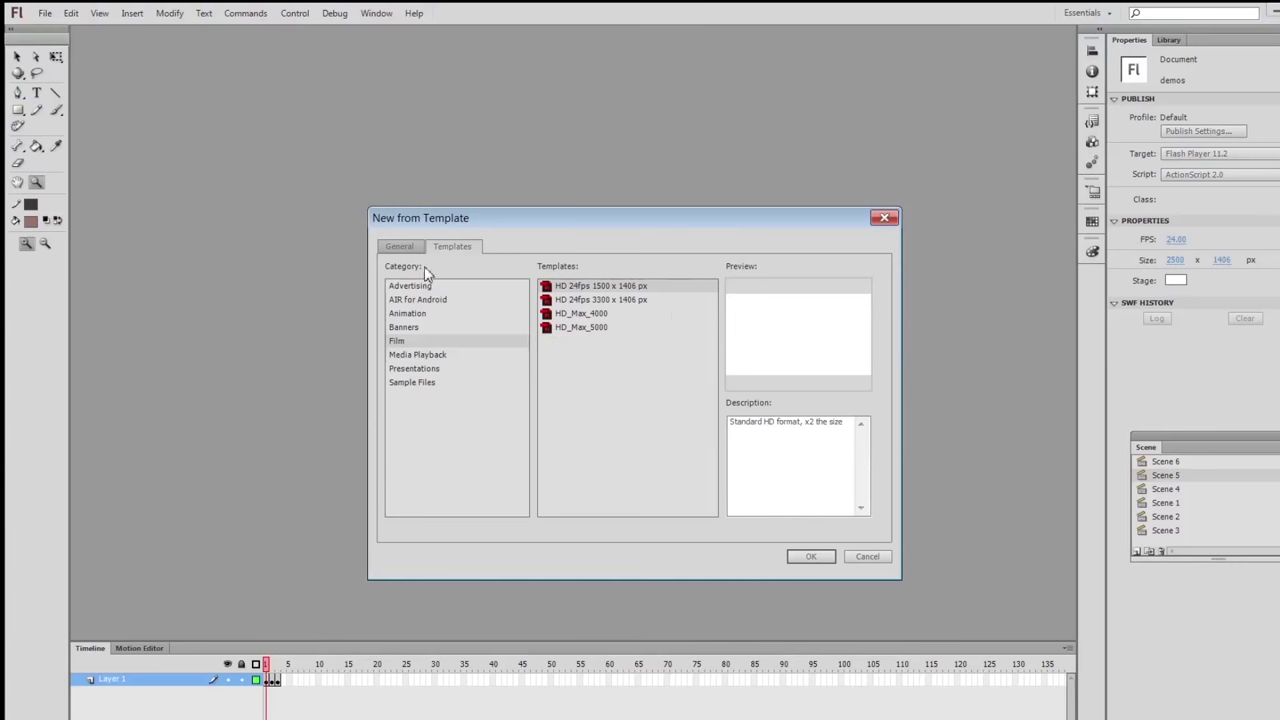
Create a blank ActionScript 2.0 document sized 2500 × 1406 px at 24 fps.
click(405, 247)
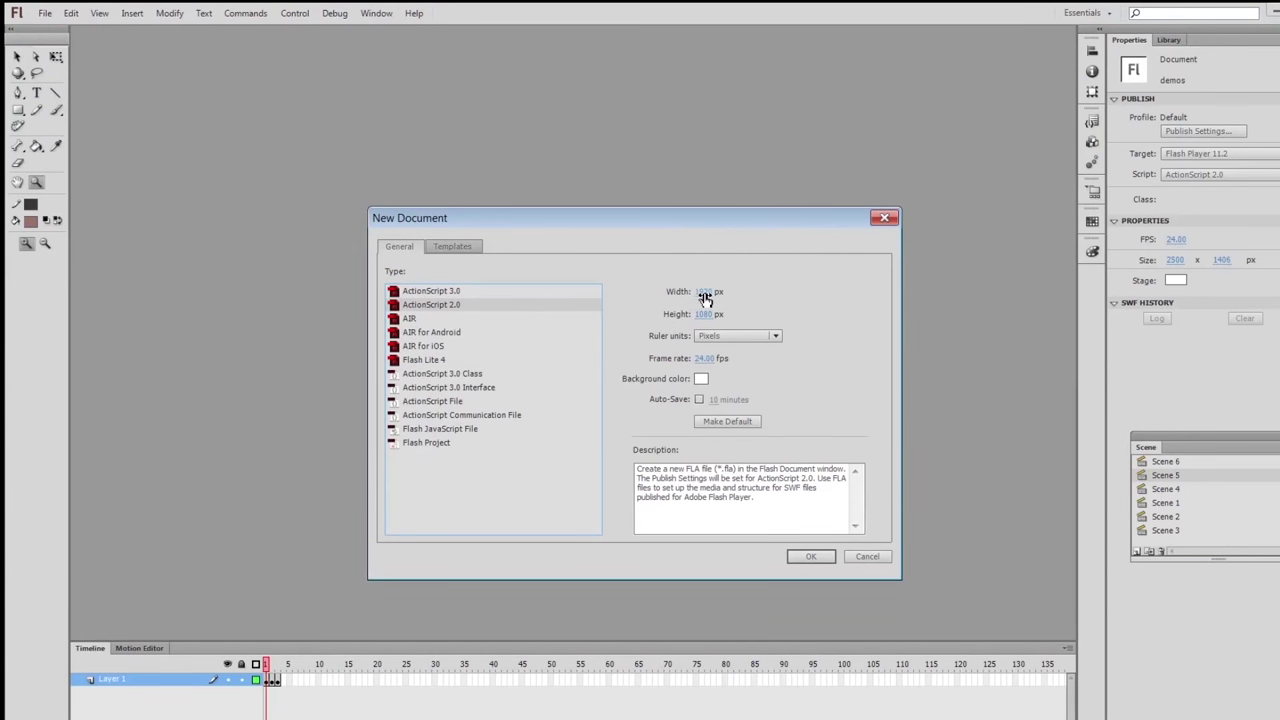
click(705, 292)
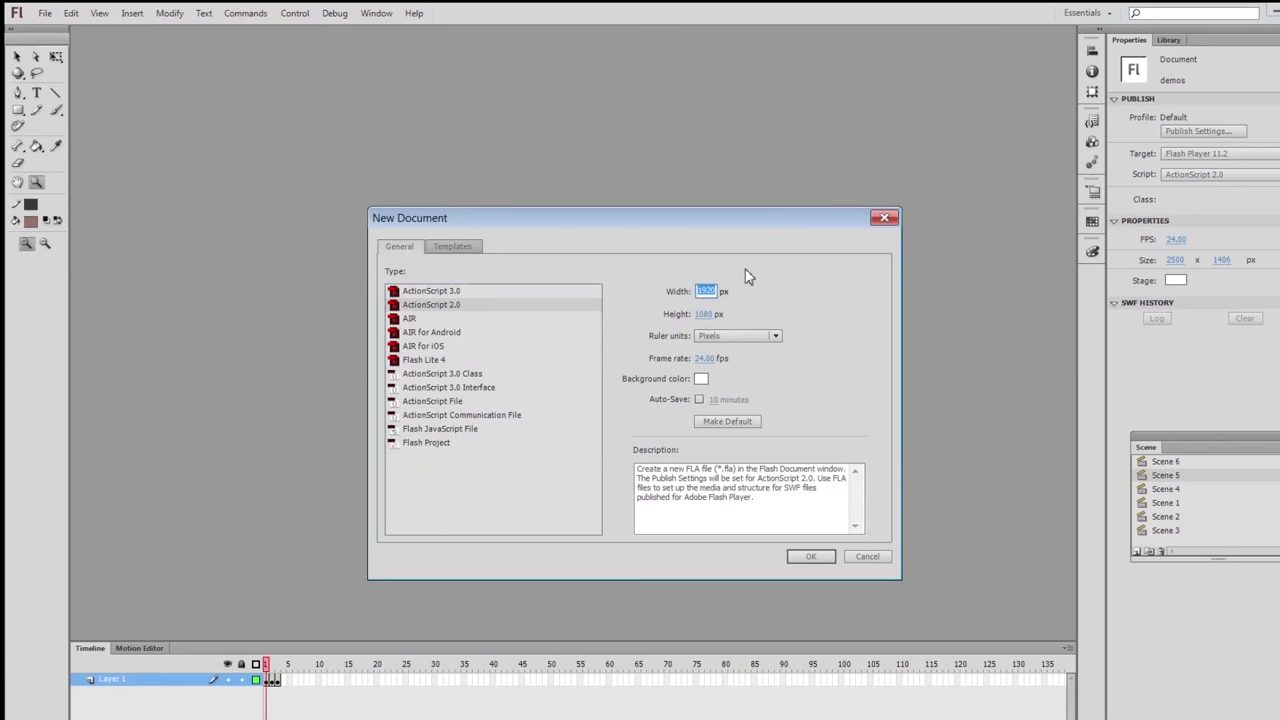
text(2500)
key(Tab)
text(1406)
key(Return)
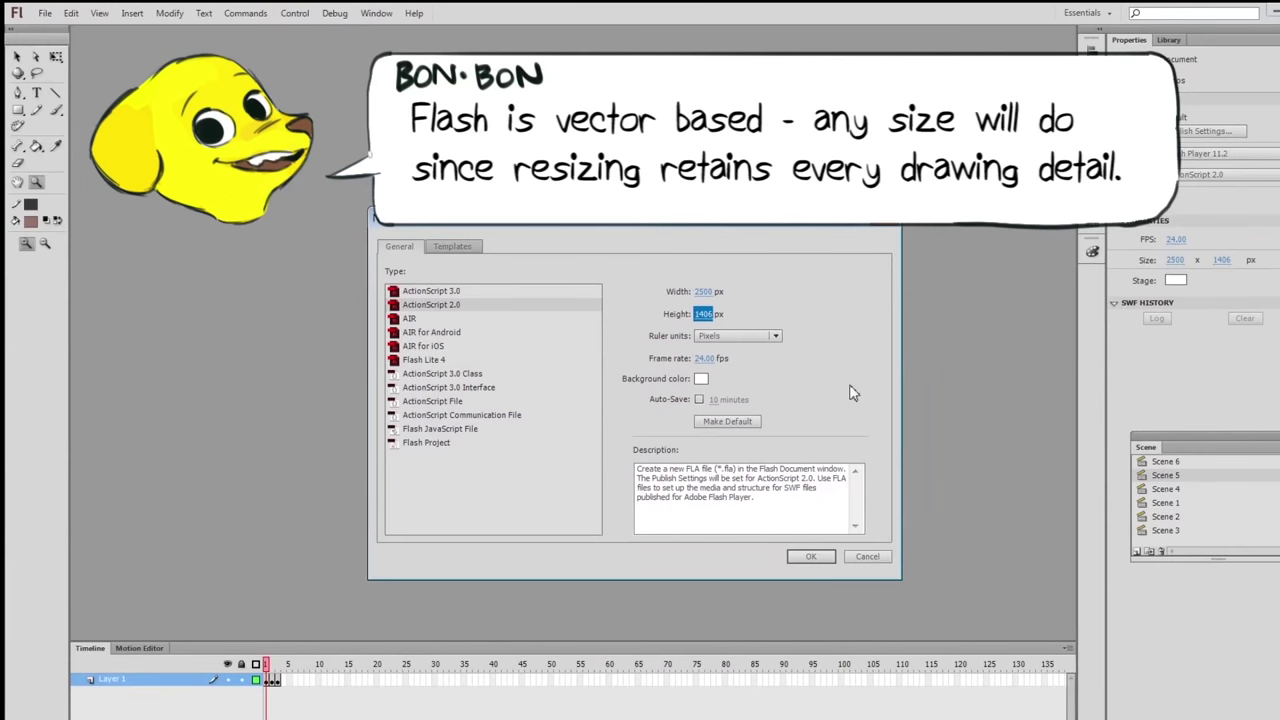
click(829, 561)
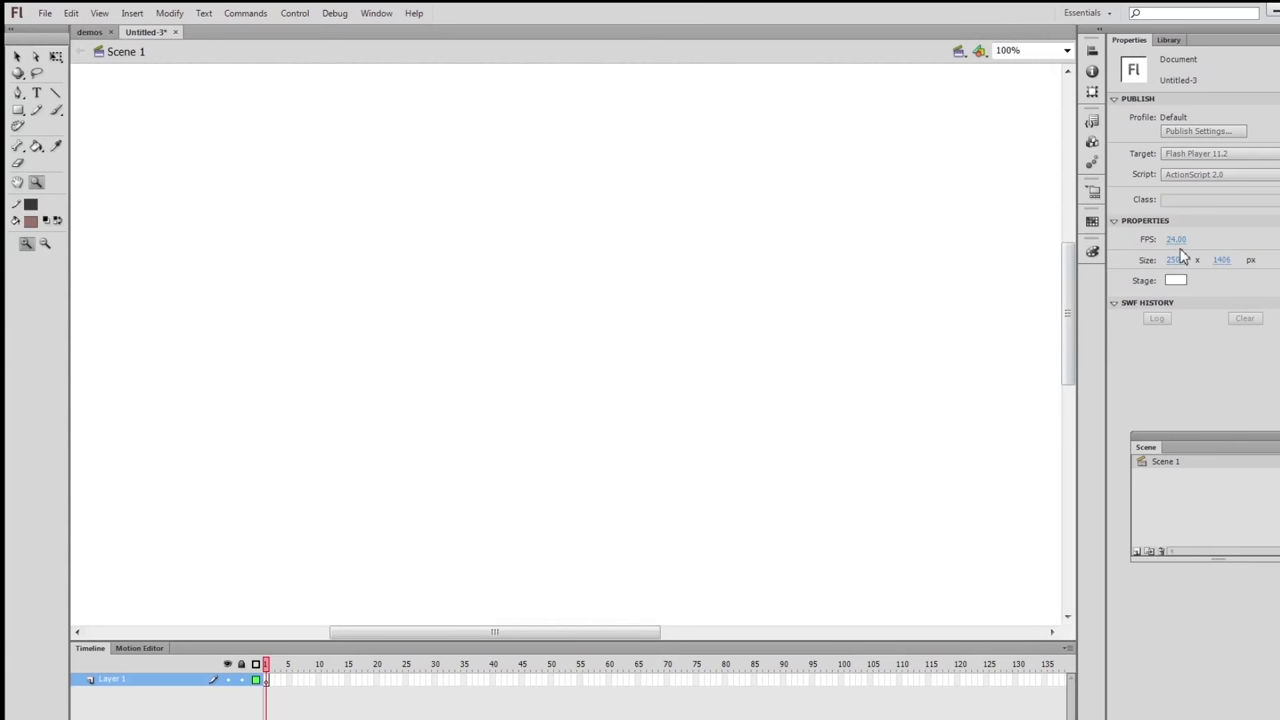
Select the Brush tool and set the fill colour to black.
click(57, 112)
click(30, 221)
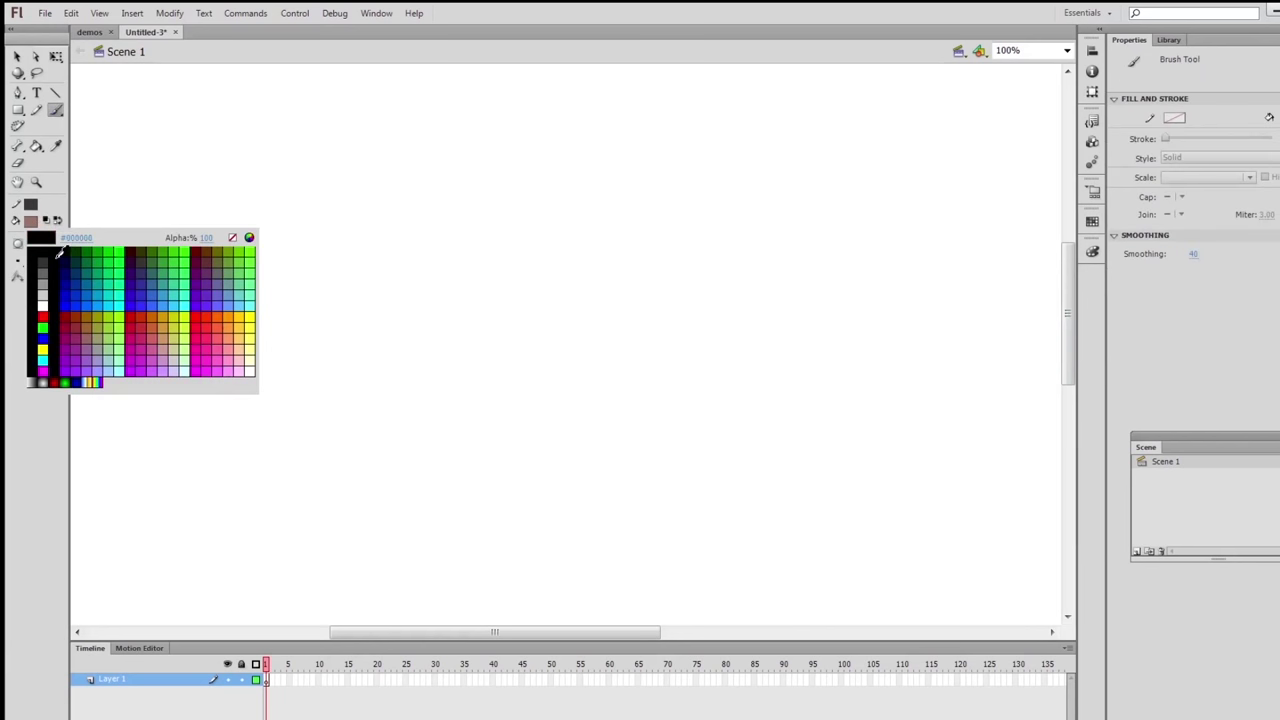
click(61, 252)
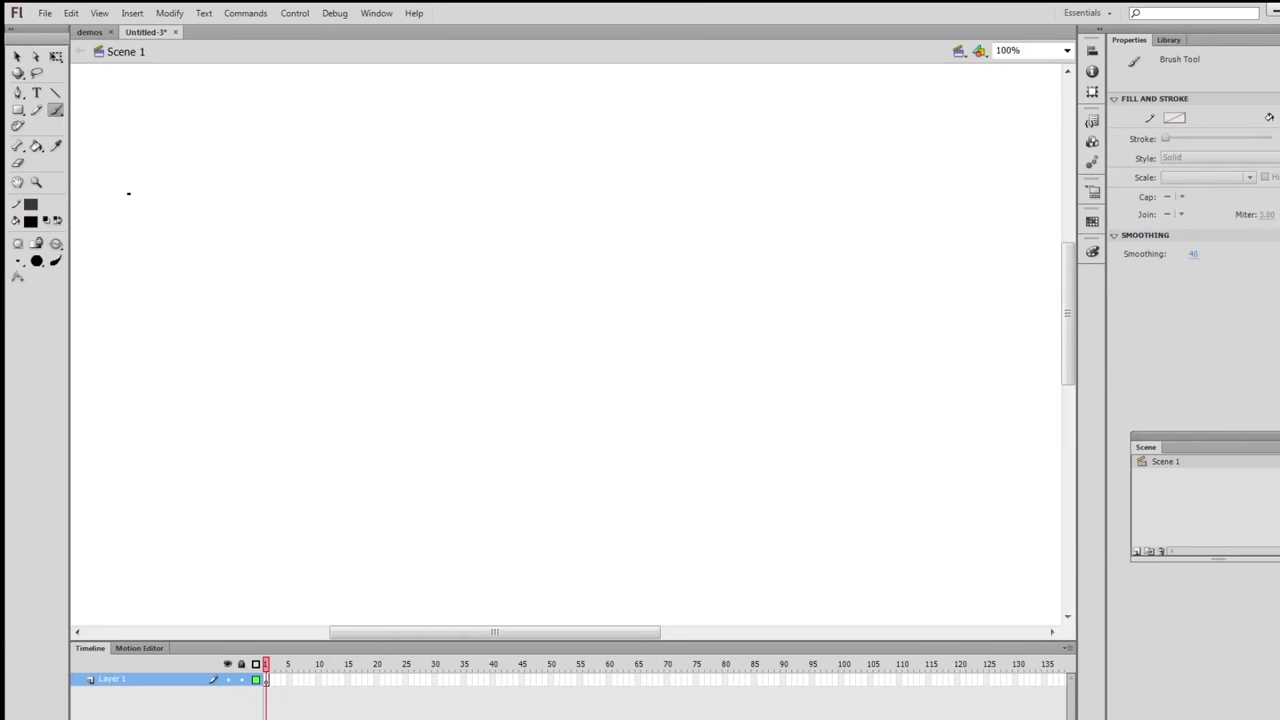
click(56, 261)
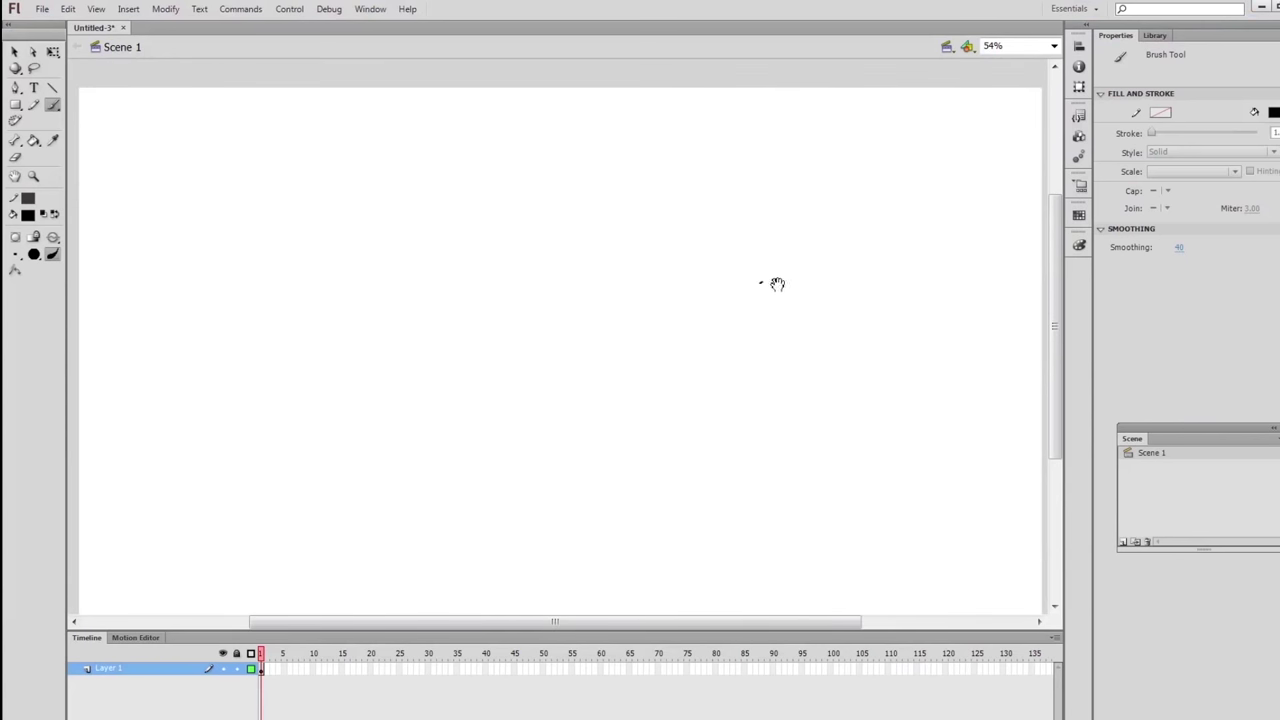
Brush a rough head circle with jaw lines down to the chin and neck lines.
drag(502, 220, 592, 177)
drag(637, 203, 673, 272)
drag(503, 218, 613, 361)
mouse_move(505, 215)
mouse_down()
mouse_move(675, 260)
mouse_move(502, 355)
mouse_up()
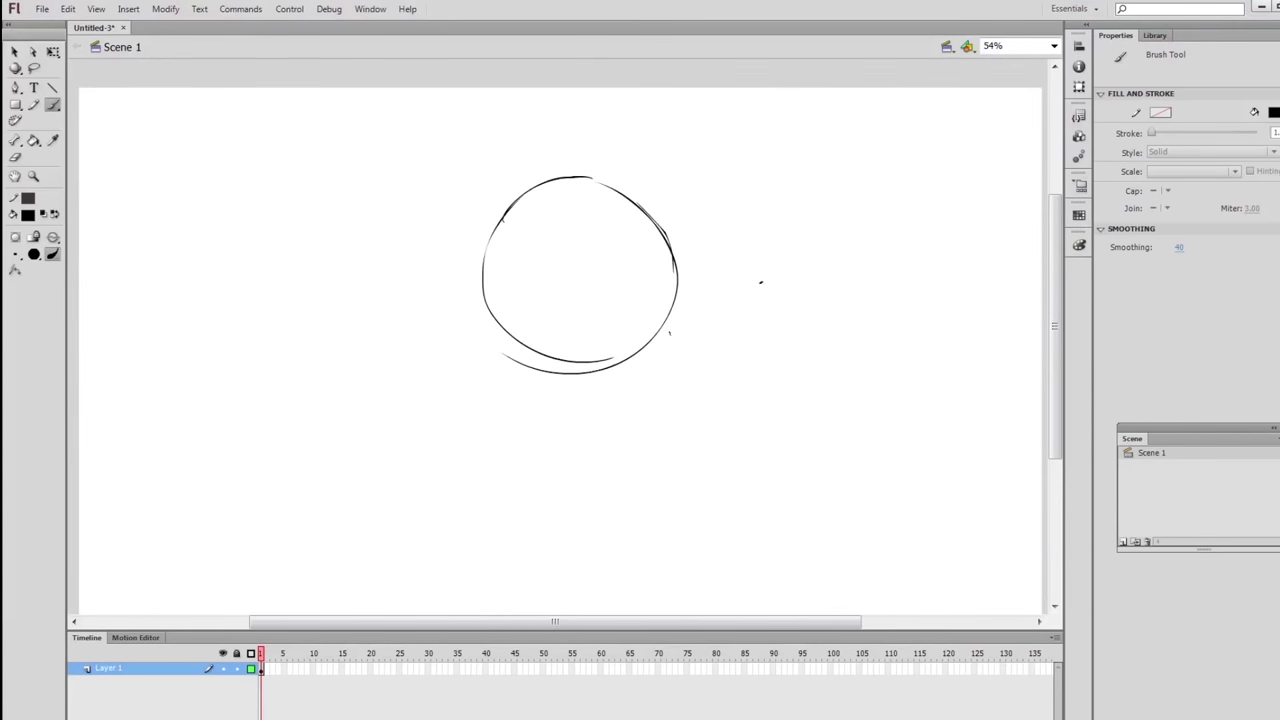
drag(670, 333, 597, 464)
drag(481, 338, 507, 416)
mouse_move(680, 322)
mouse_down()
mouse_move(643, 409)
mouse_move(582, 460)
mouse_move(510, 430)
mouse_move(510, 510)
mouse_up()
drag(600, 458, 598, 508)
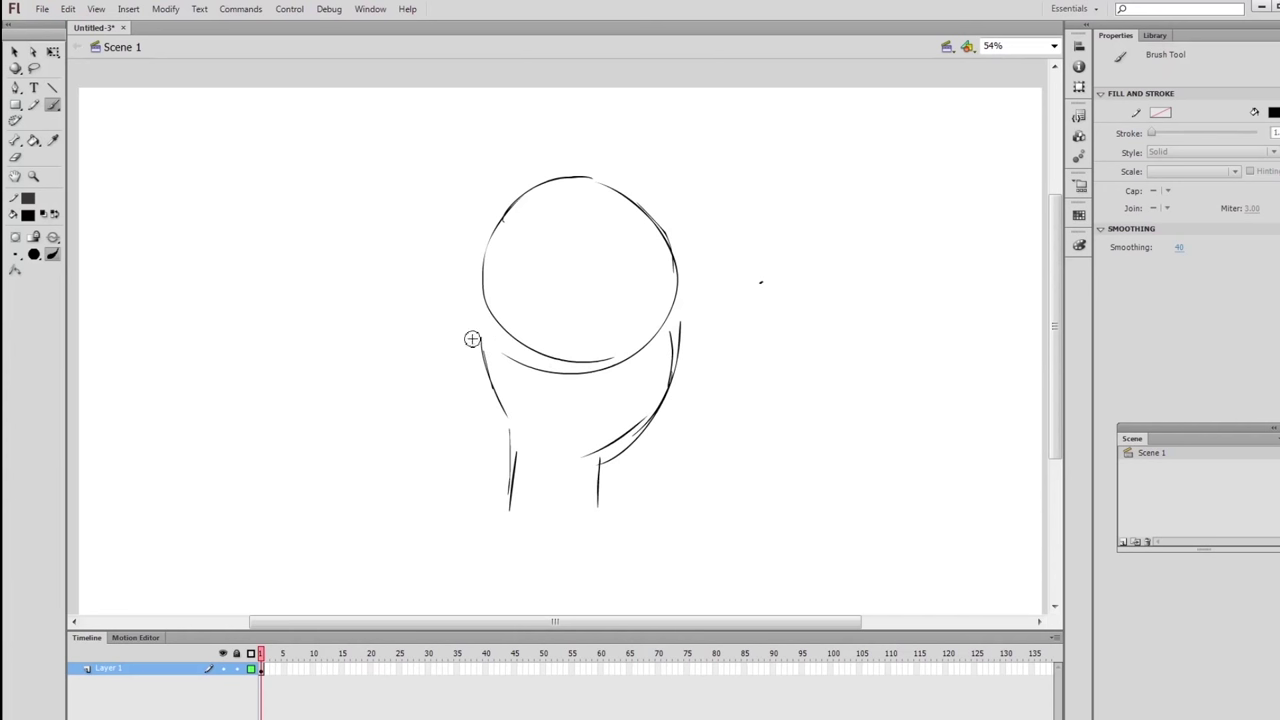
Add both ears, double the neck lines, and draw the shoulders out from the neck.
drag(476, 312, 452, 356)
drag(450, 286, 445, 362)
drag(686, 310, 674, 386)
drag(609, 450, 604, 510)
drag(528, 450, 523, 510)
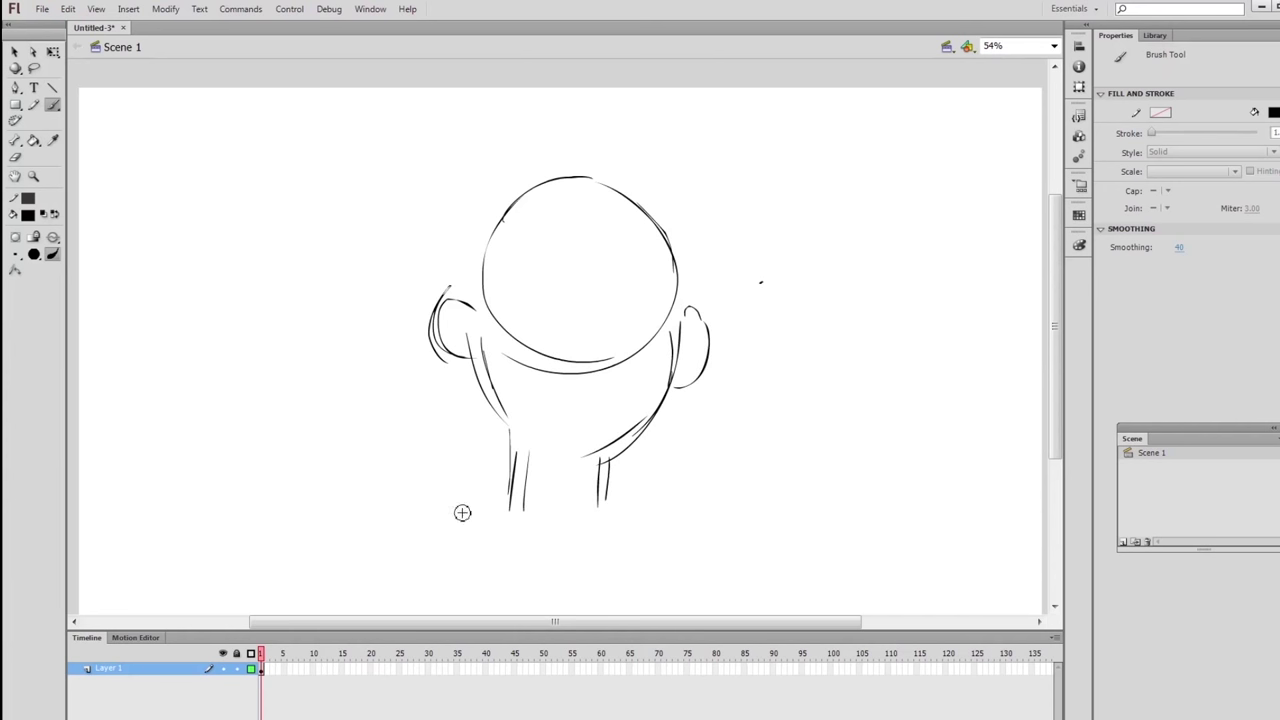
scroll(560, 410, down, 2)
mouse_move(499, 421)
mouse_down()
mouse_move(429, 474)
mouse_move(385, 565)
mouse_up()
mouse_move(606, 424)
mouse_down()
mouse_move(654, 453)
mouse_move(712, 540)
mouse_move(716, 572)
mouse_up()
scroll(669, 409, up, 4)
Sketch the hair parting, ear and jaw details, eye line, nose and head centre line.
drag(507, 251, 465, 350)
drag(556, 241, 582, 302)
mouse_move(566, 236)
mouse_down()
mouse_move(648, 355)
mouse_move(627, 338)
mouse_up()
drag(462, 430, 507, 507)
drag(438, 362, 444, 416)
drag(654, 374, 664, 420)
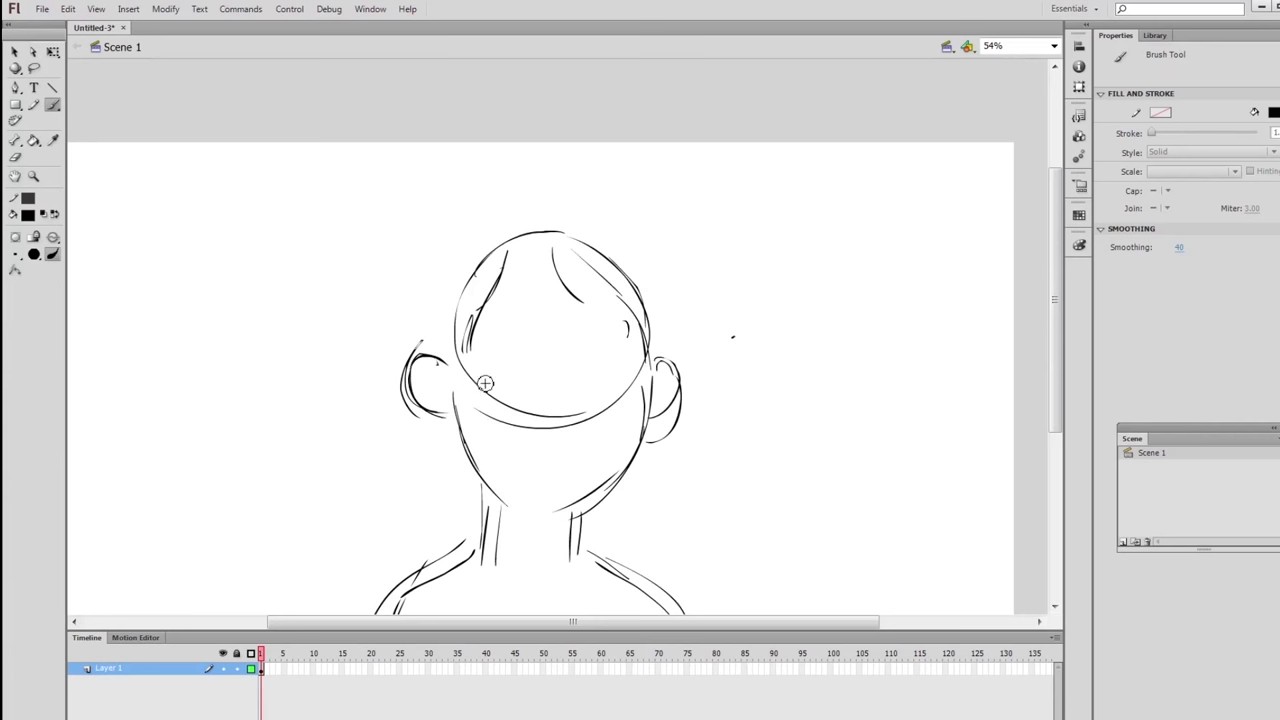
mouse_move(470, 362)
mouse_down()
mouse_move(632, 366)
mouse_move(506, 346)
mouse_up()
mouse_move(480, 396)
mouse_down()
mouse_move(510, 404)
mouse_move(506, 388)
mouse_up()
drag(493, 248, 485, 415)
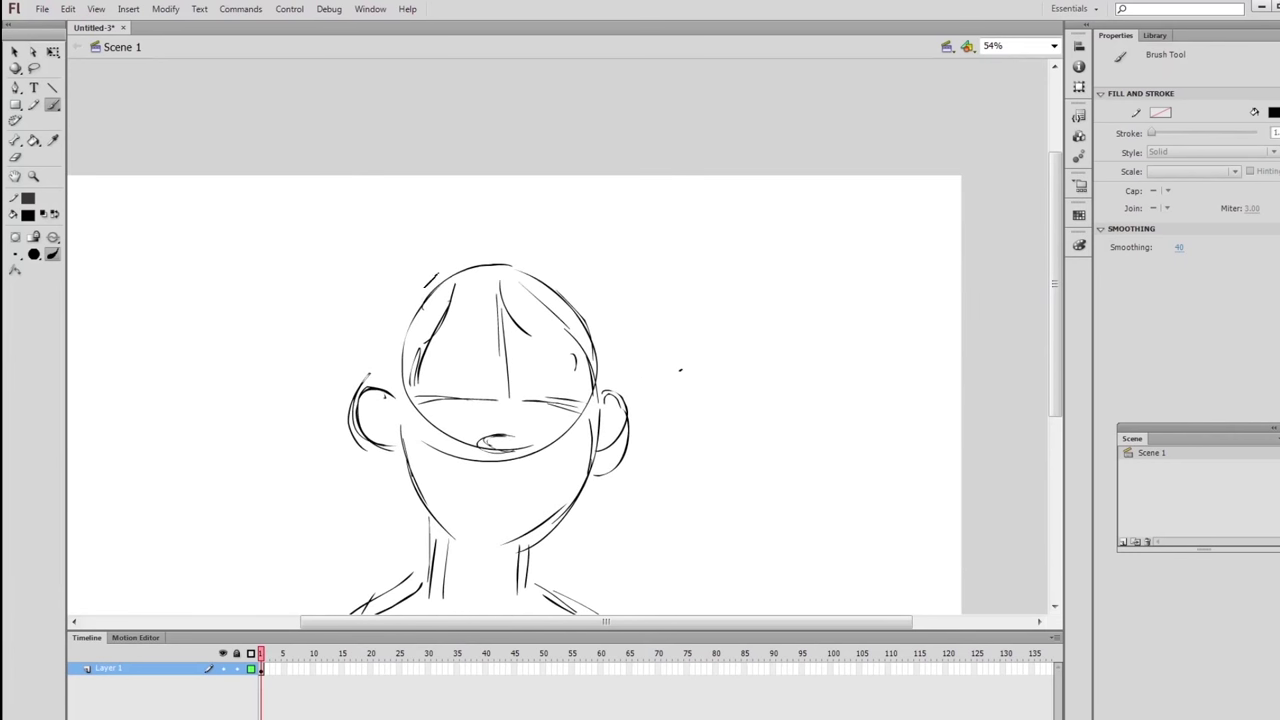
Add hair strokes on both upper sides of the head and tufts below the ears.
drag(436, 273, 391, 316)
drag(394, 298, 389, 372)
mouse_move(567, 278)
mouse_down()
mouse_move(597, 304)
mouse_move(605, 372)
mouse_up()
drag(600, 298, 608, 356)
drag(386, 320, 378, 392)
mouse_move(406, 288)
mouse_down()
mouse_move(354, 345)
mouse_move(350, 378)
mouse_up()
drag(378, 296, 352, 394)
mouse_move(388, 446)
mouse_down()
mouse_move(360, 480)
mouse_move(380, 512)
mouse_up()
drag(406, 506, 410, 512)
mouse_move(612, 462)
mouse_down()
mouse_move(598, 494)
mouse_move(584, 494)
mouse_up()
drag(580, 500, 578, 515)
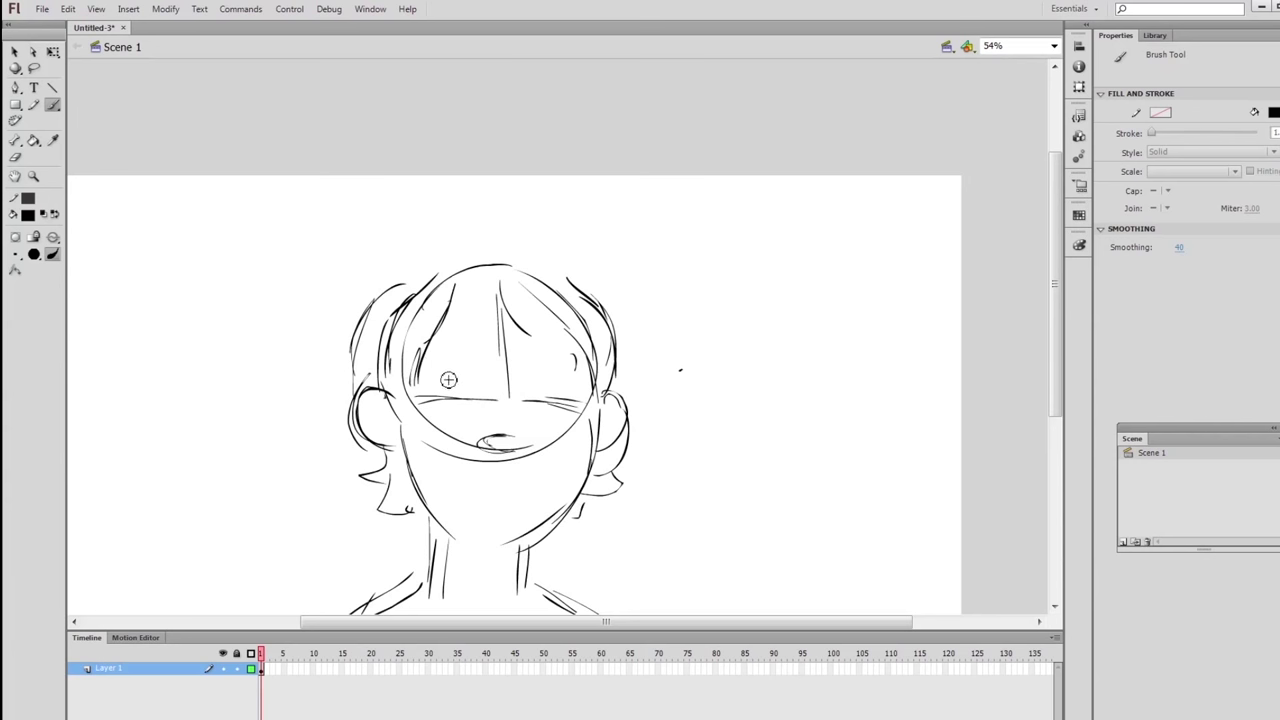
Draw the closed eyes, hair strokes across the top, and eyebrows.
mouse_move(476, 376)
mouse_down()
mouse_move(432, 384)
mouse_move(464, 364)
mouse_move(474, 398)
mouse_up()
mouse_move(566, 372)
mouse_down()
mouse_move(530, 386)
mouse_move(586, 384)
mouse_move(588, 404)
mouse_up()
drag(526, 355, 518, 385)
mouse_move(434, 304)
mouse_down()
mouse_move(512, 280)
mouse_move(568, 330)
mouse_up()
drag(500, 290, 578, 296)
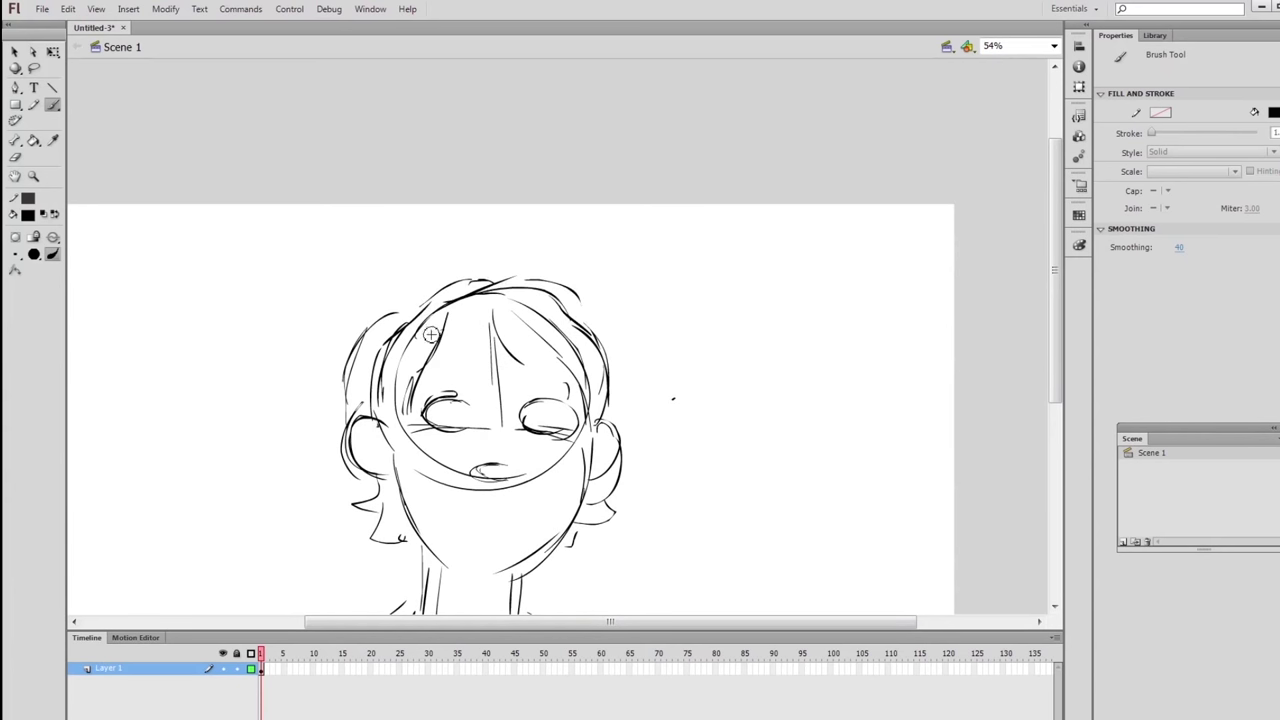
mouse_move(409, 385)
mouse_down()
mouse_move(464, 358)
mouse_move(590, 385)
mouse_move(556, 370)
mouse_up()
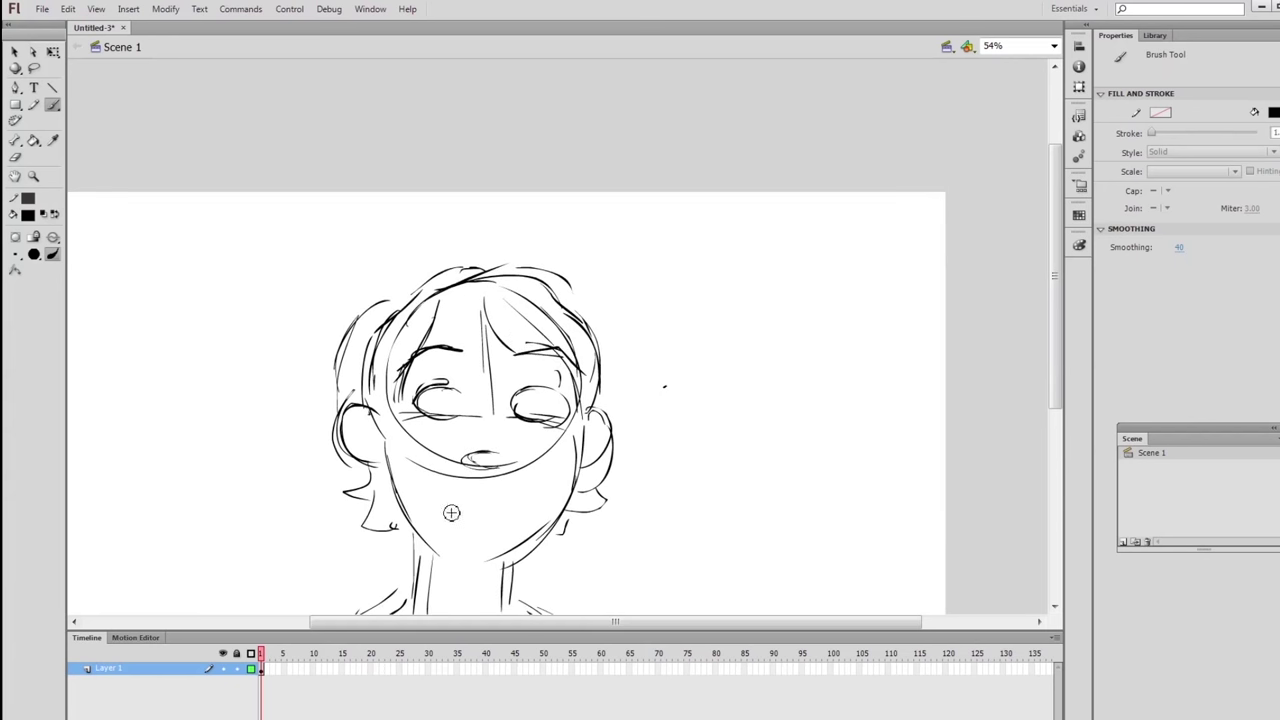
mouse_move(449, 509)
mouse_down()
mouse_move(518, 506)
mouse_move(484, 506)
mouse_up()
Sketch the collarbone curve plus shoulder, chest and right neck lines.
scroll(622, 423, down, 4)
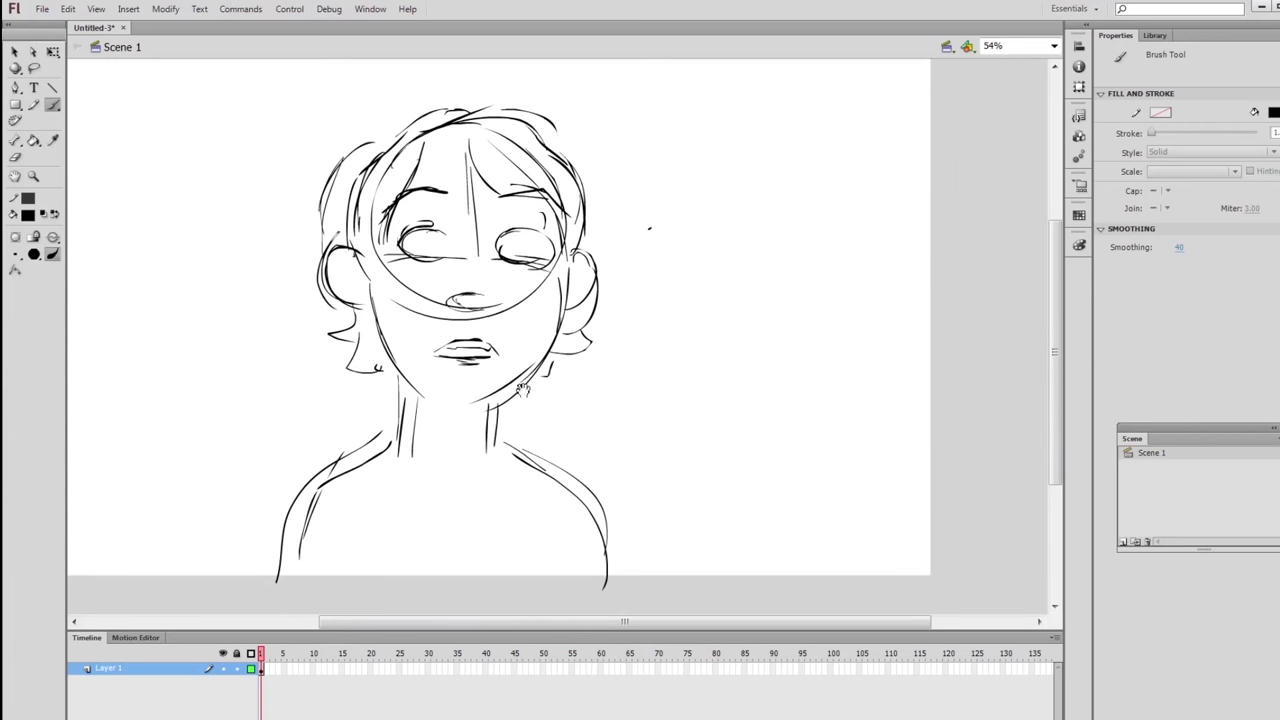
drag(418, 460, 486, 476)
drag(392, 416, 346, 454)
mouse_move(512, 426)
mouse_down()
mouse_move(544, 454)
mouse_move(528, 452)
mouse_up()
drag(404, 448, 424, 530)
drag(356, 454, 408, 552)
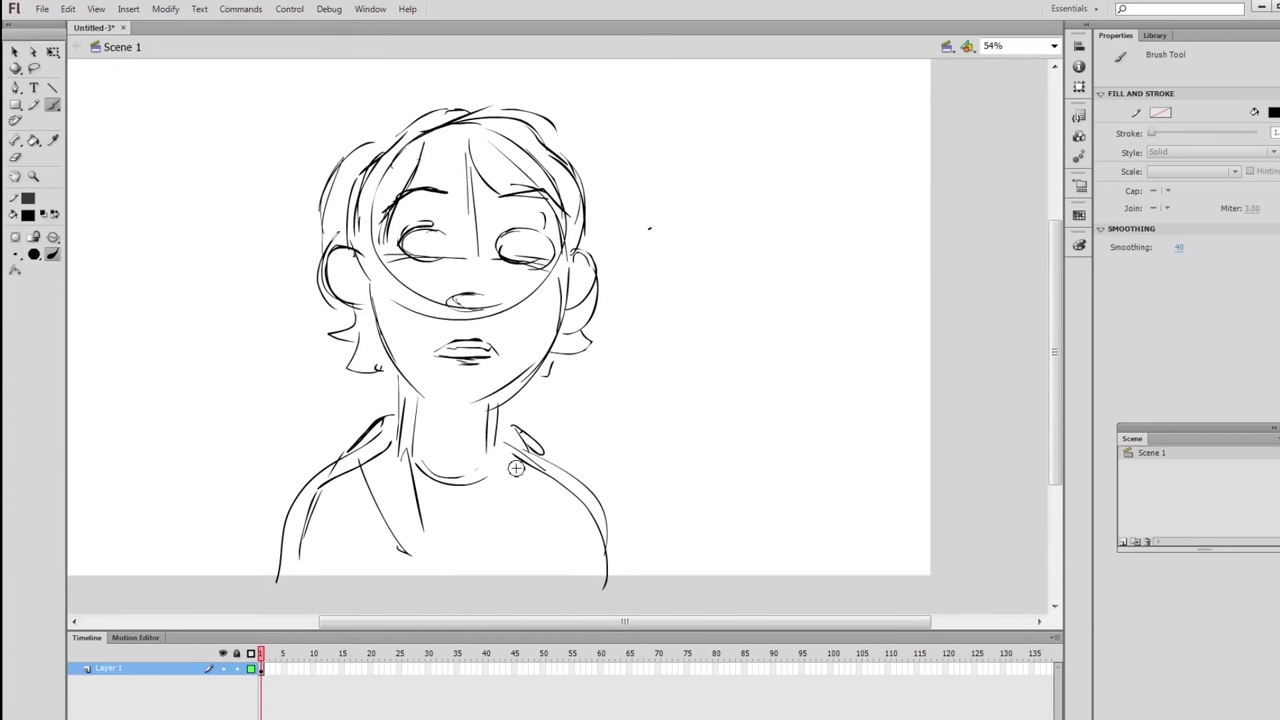
drag(493, 448, 494, 558)
mouse_move(726, 410)
mouse_down()
mouse_move(734, 436)
mouse_move(688, 460)
mouse_up()
Redraw an eye open with a pupil and add strokes along the top and right of the hair.
drag(548, 348, 562, 480)
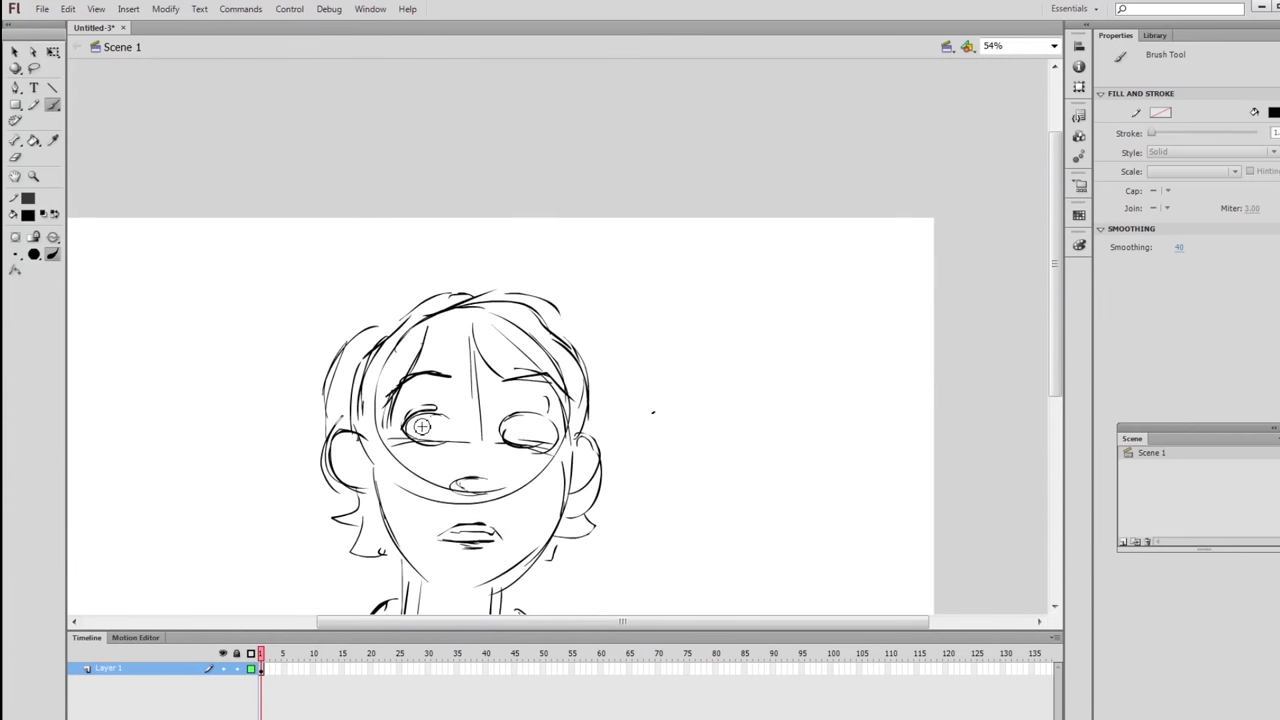
mouse_move(498, 423)
mouse_down()
mouse_move(536, 434)
mouse_move(508, 405)
mouse_up()
drag(690, 337, 646, 178)
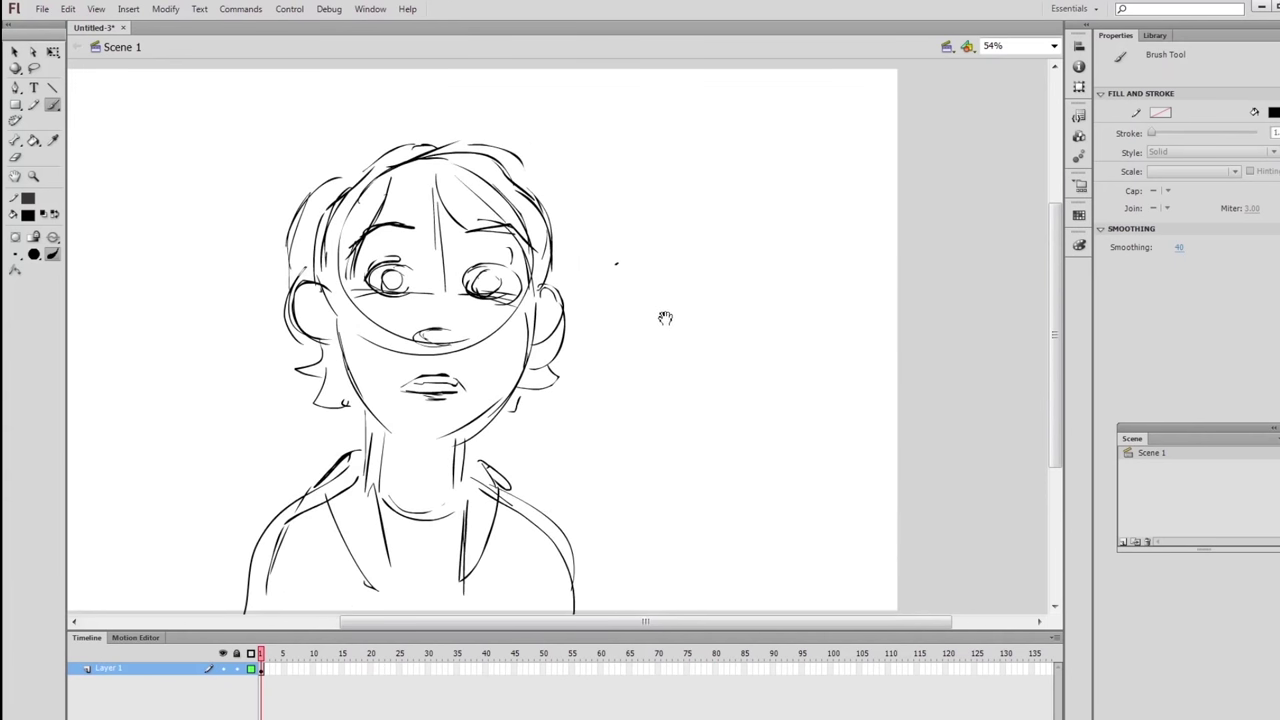
drag(668, 320, 696, 442)
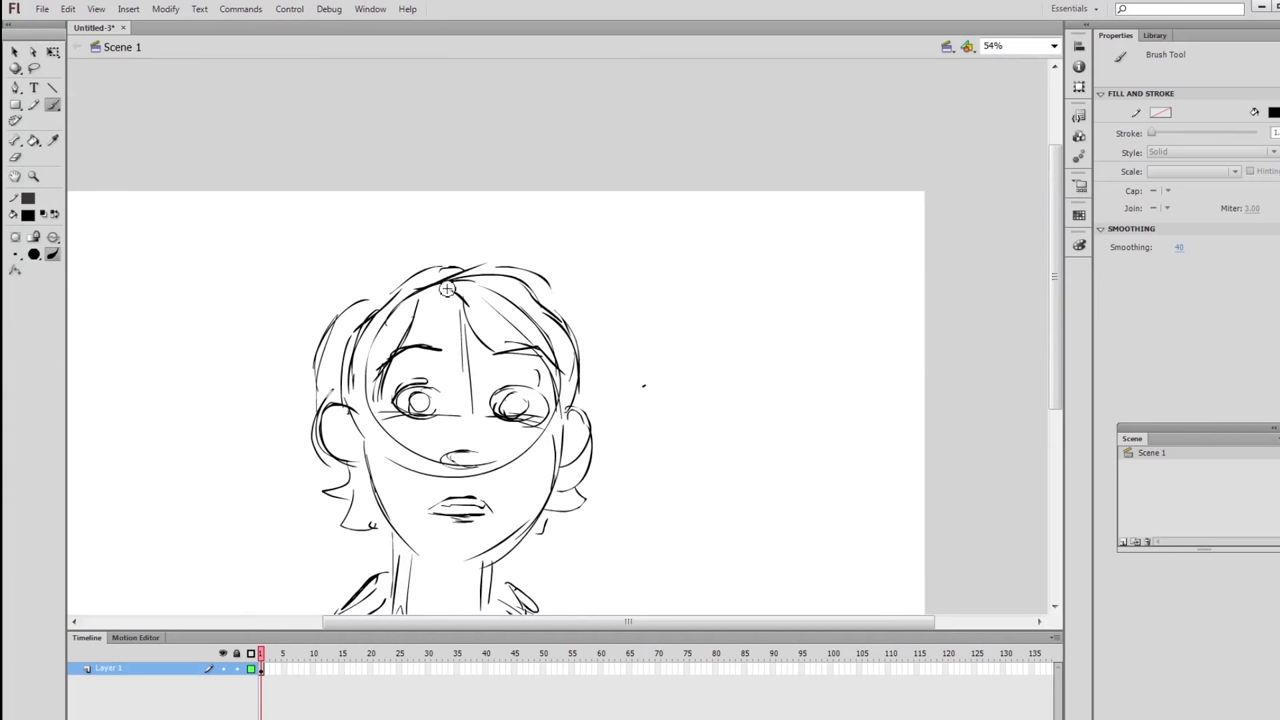
mouse_move(420, 280)
mouse_down()
mouse_move(512, 258)
mouse_move(548, 326)
mouse_up()
drag(572, 415, 528, 251)
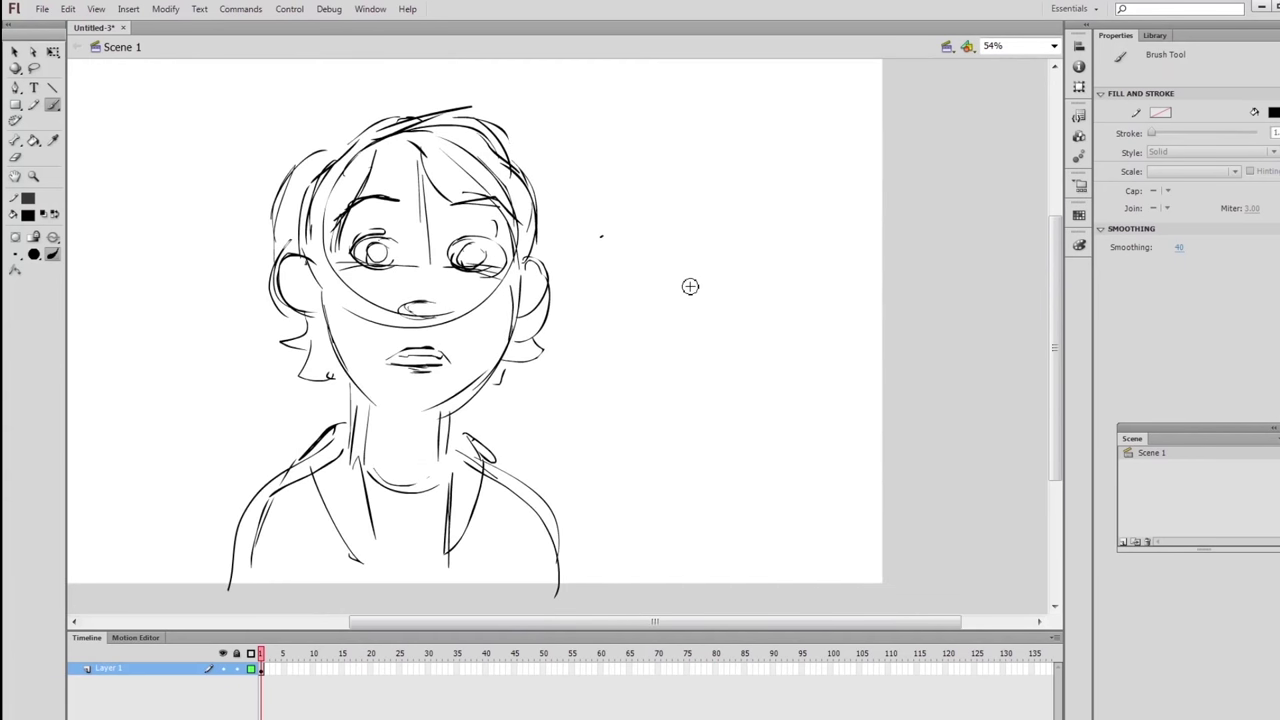
Mark the sketch with a 1 and a star at top right, then add a blank keyframe at frame 2.
mouse_move(689, 287)
mouse_down()
mouse_move(651, 334)
mouse_move(612, 457)
mouse_up()
drag(664, 256, 674, 282)
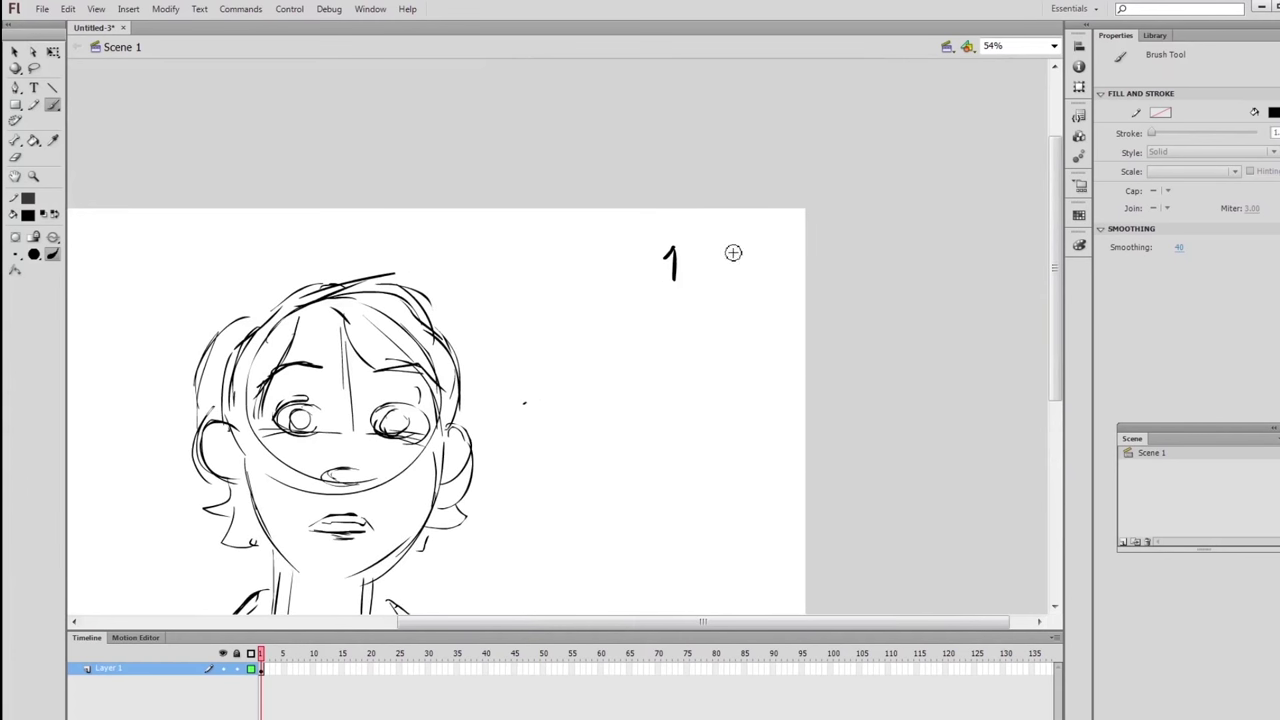
mouse_move(733, 253)
mouse_down()
mouse_move(758, 258)
mouse_move(740, 240)
mouse_move(745, 252)
mouse_up()
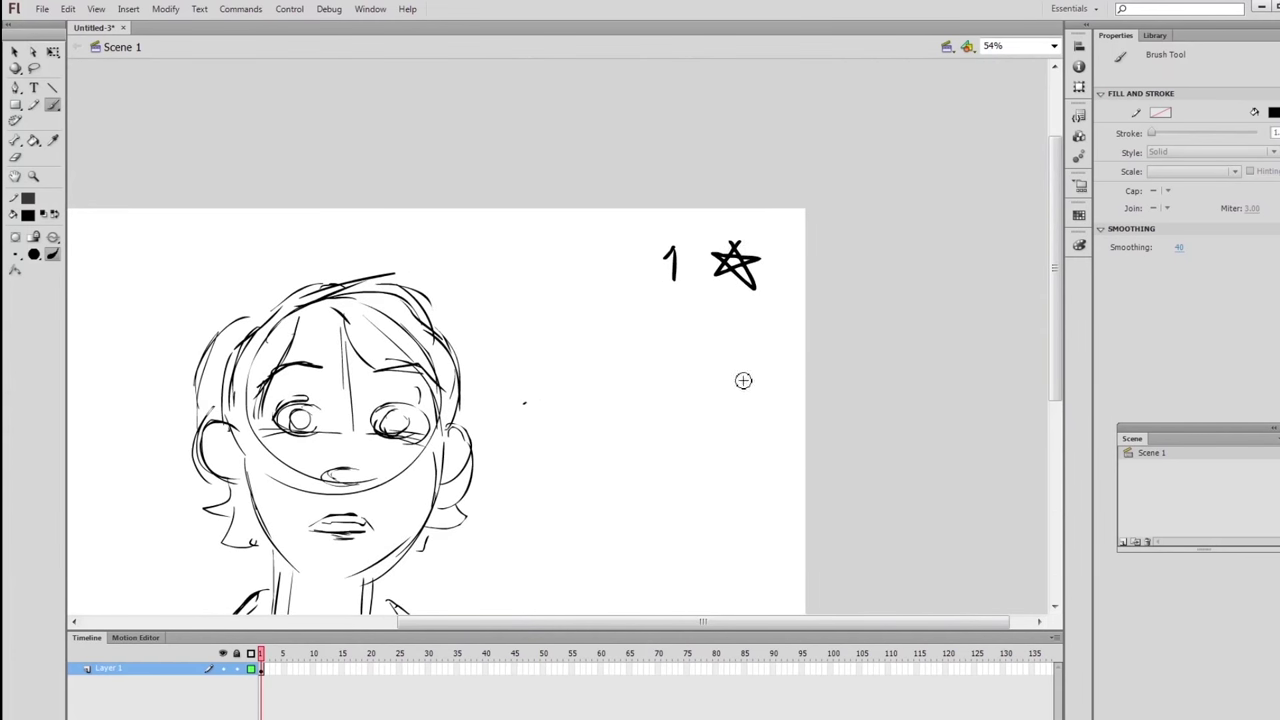
scroll(743, 380, down, 5)
scroll(743, 380, left, 5)
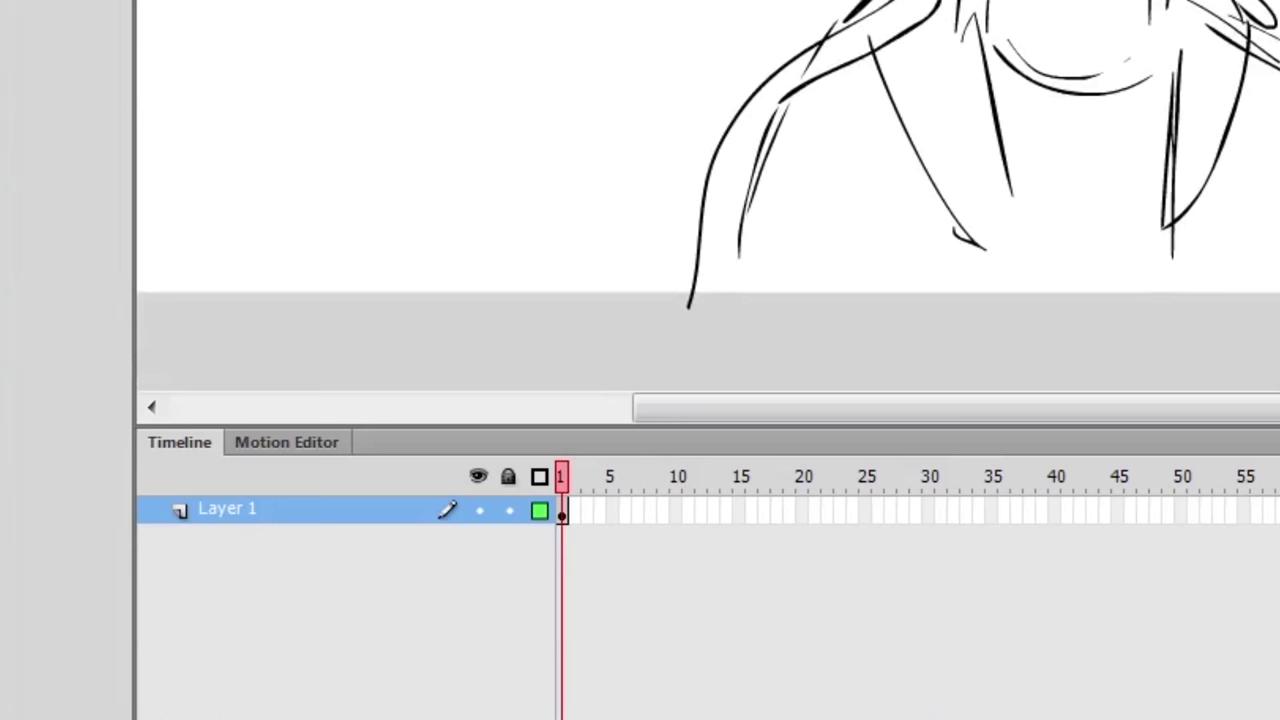
key(F7)
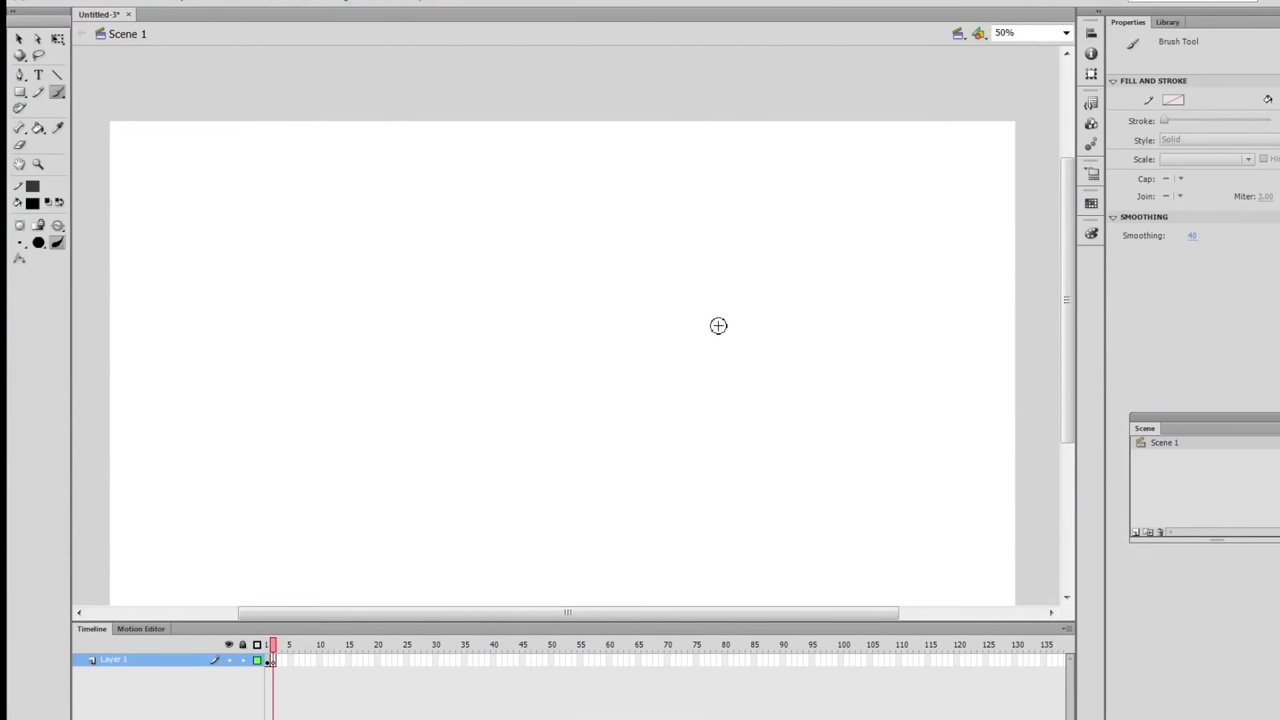
Step between frames 1 and 2 to see the faded sketch and begin a new head oval over it.
key(comma)
key(period)
drag(726, 340, 690, 328)
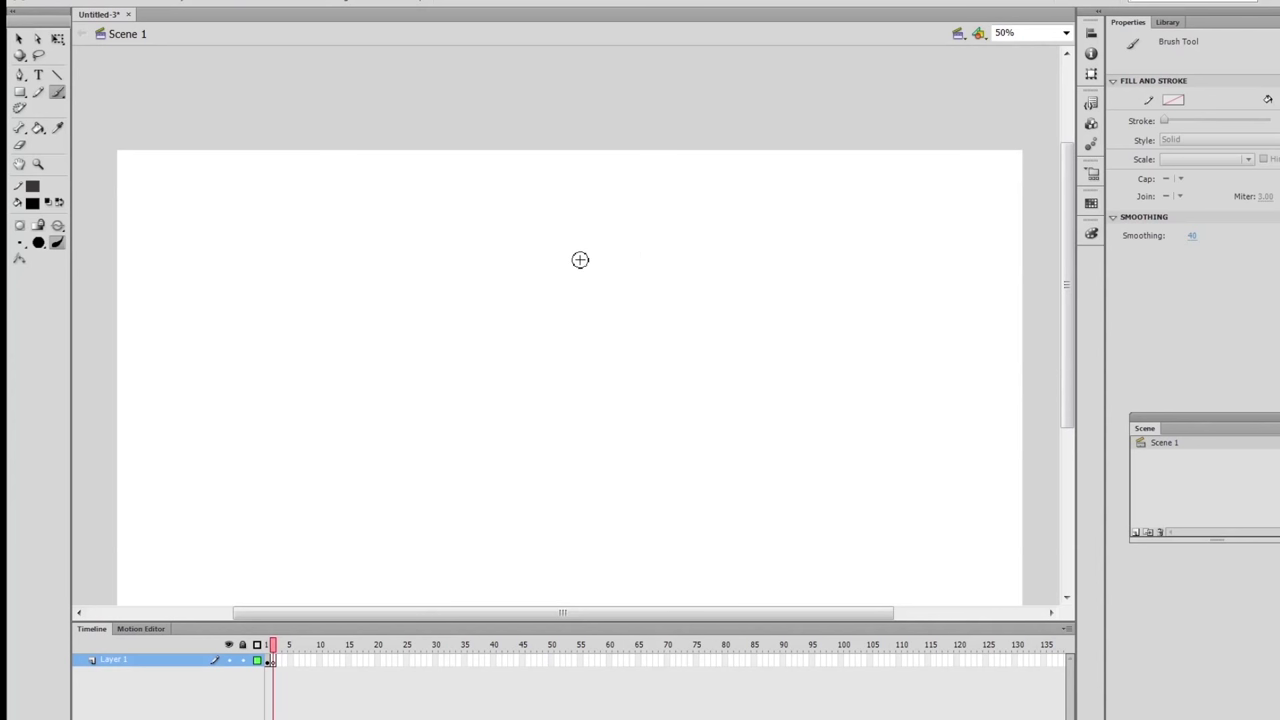
key(comma)
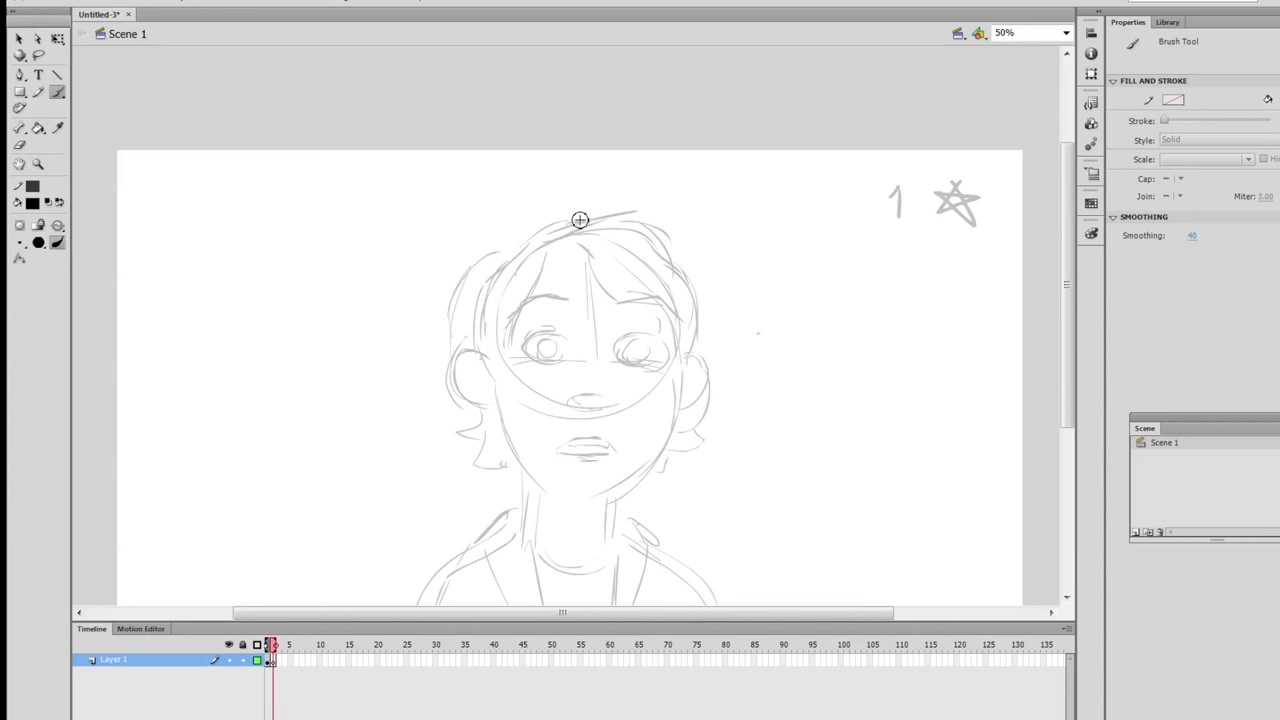
mouse_move(668, 348)
mouse_down()
mouse_move(514, 266)
mouse_move(640, 237)
mouse_move(662, 352)
mouse_up()
Complete the head oval with an eye line, both jaw lines and a neck line.
drag(535, 222, 505, 342)
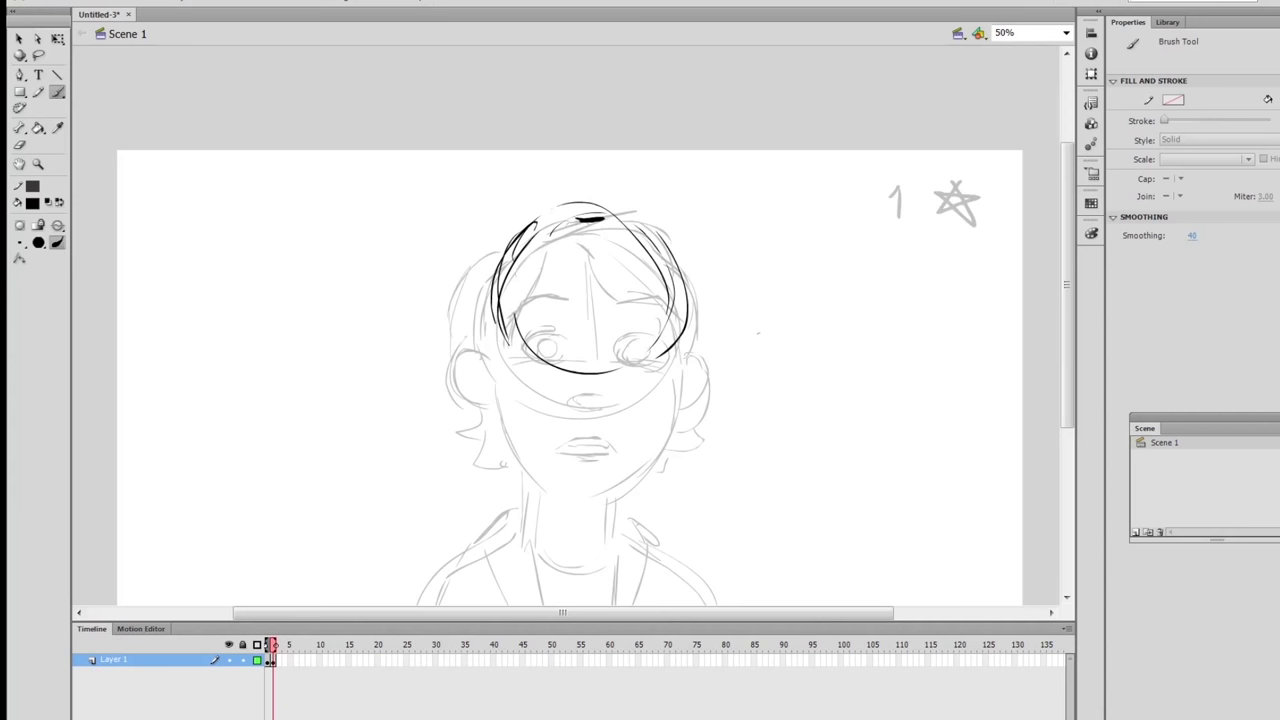
mouse_move(609, 210)
mouse_down()
mouse_move(655, 231)
mouse_move(691, 320)
mouse_move(533, 368)
mouse_move(606, 332)
mouse_up()
mouse_move(516, 318)
mouse_down()
mouse_move(680, 338)
mouse_move(640, 463)
mouse_move(612, 477)
mouse_up()
mouse_move(493, 345)
mouse_down()
mouse_move(508, 410)
mouse_move(495, 329)
mouse_move(500, 374)
mouse_up()
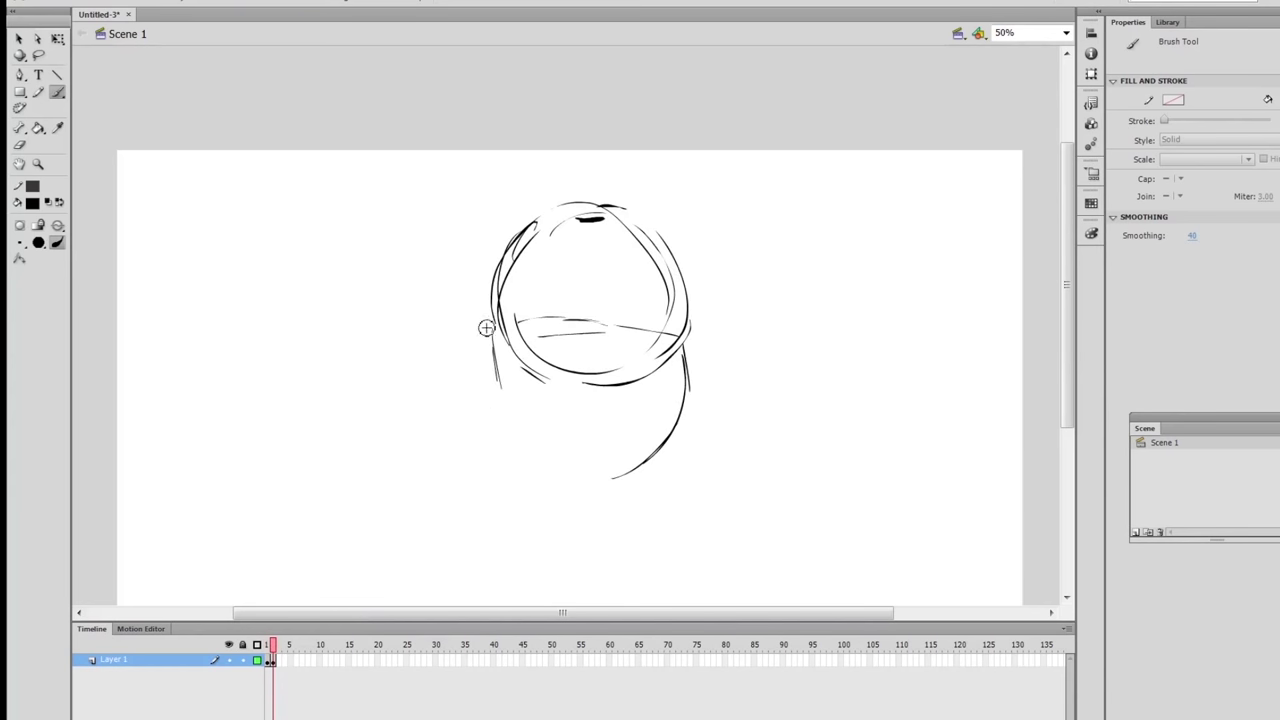
drag(486, 320, 512, 432)
mouse_move(690, 330)
mouse_down()
mouse_move(694, 384)
mouse_move(608, 471)
mouse_up()
drag(506, 410, 558, 461)
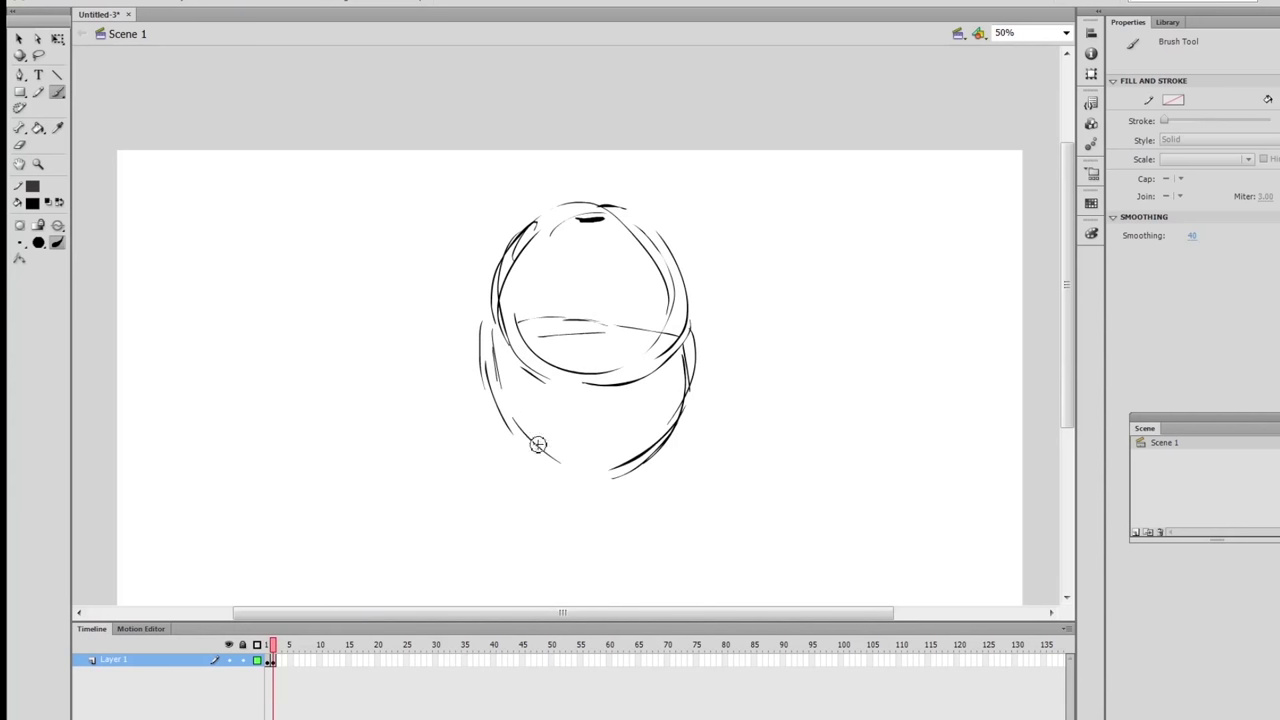
drag(556, 417, 543, 314)
mouse_move(526, 368)
mouse_down()
mouse_move(521, 436)
mouse_move(406, 503)
mouse_up()
Draw both shoulders, the right arm, a neck line, and both ears.
drag(432, 436, 416, 548)
mouse_move(642, 418)
mouse_down()
mouse_move(722, 552)
mouse_move(712, 536)
mouse_up()
mouse_move(612, 370)
mouse_down()
mouse_move(628, 416)
mouse_move(716, 460)
mouse_up()
drag(708, 450, 714, 570)
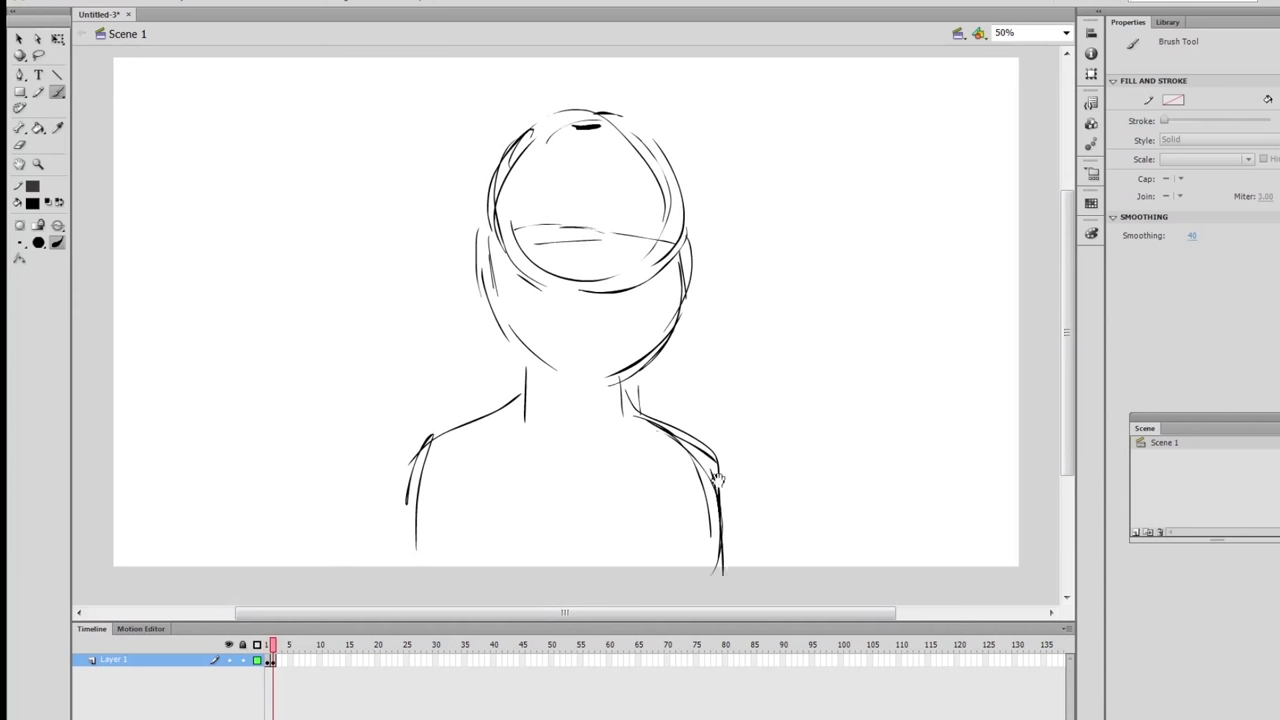
scroll(707, 482, up, 3)
mouse_move(474, 406)
mouse_down()
mouse_move(452, 430)
mouse_move(474, 455)
mouse_up()
drag(702, 390, 700, 440)
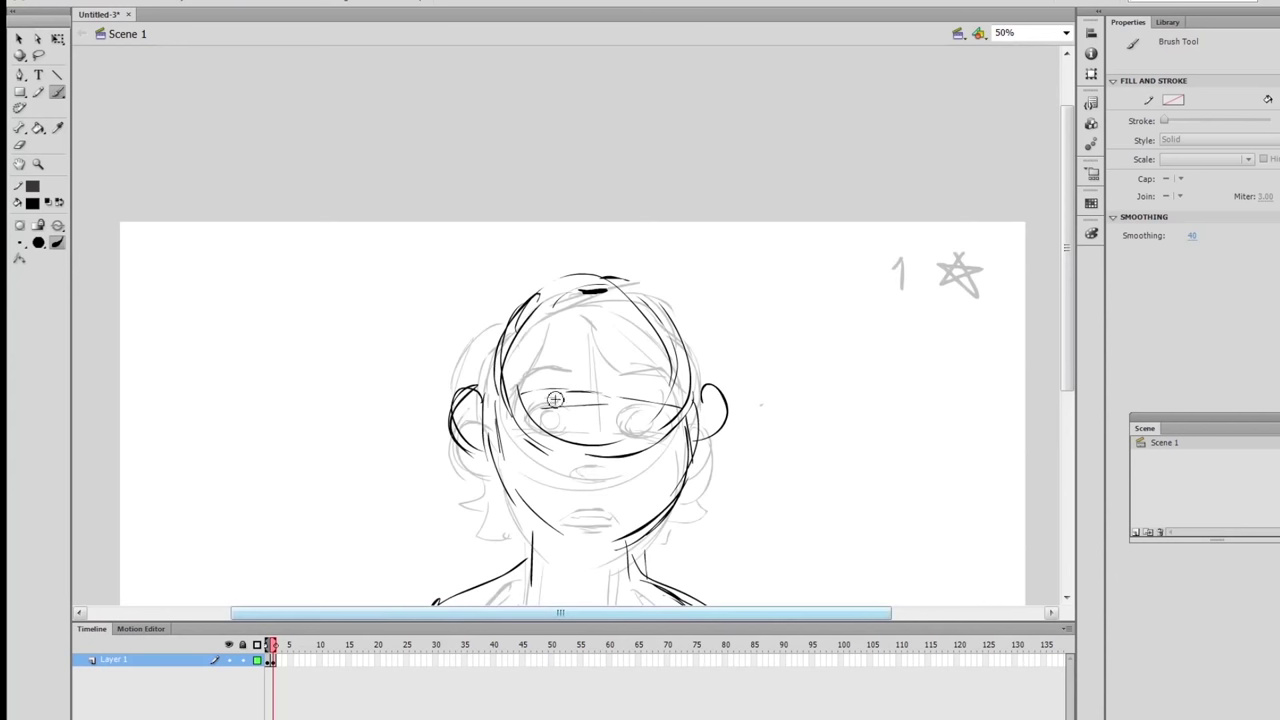
Add an eye-level guideline, upper-left hair marks, both eyebrows and a smiling mouth.
drag(612, 424, 618, 441)
mouse_move(508, 403)
mouse_down()
mouse_move(606, 395)
mouse_move(680, 410)
mouse_up()
mouse_move(540, 337)
mouse_down()
mouse_move(496, 362)
mouse_move(565, 332)
mouse_move(505, 373)
mouse_move(570, 335)
mouse_up()
drag(690, 372, 628, 347)
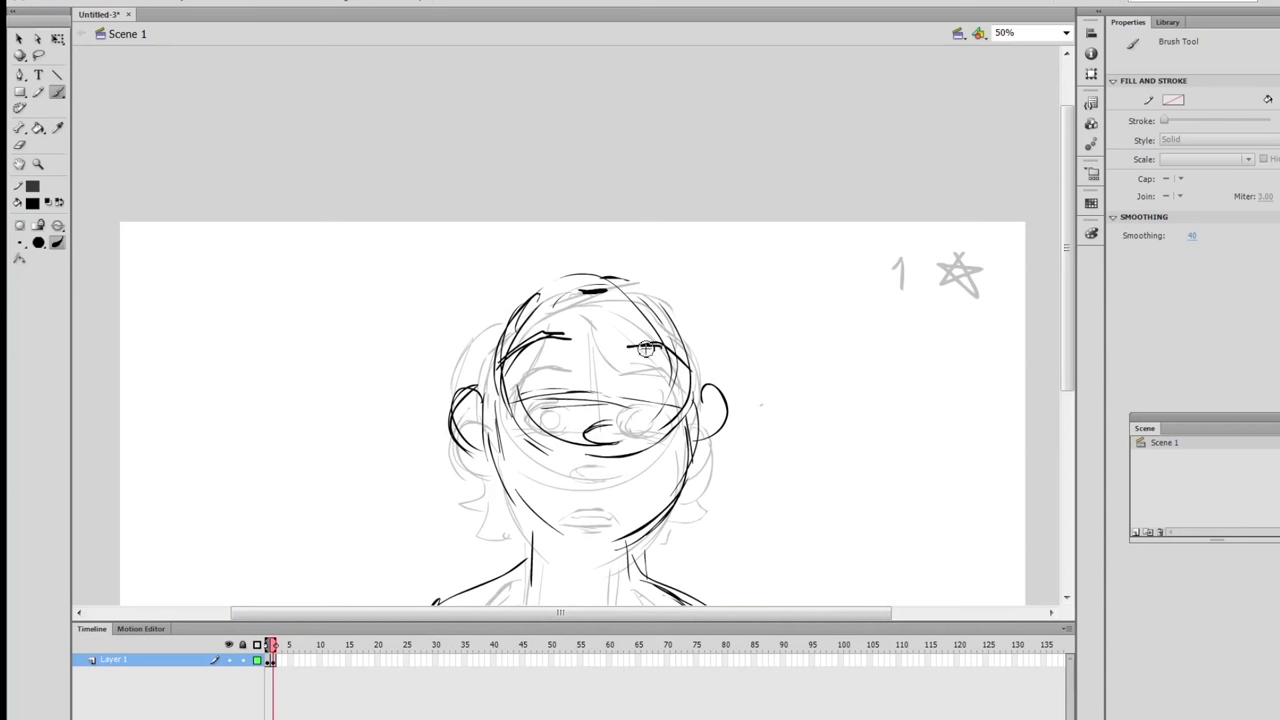
mouse_move(640, 466)
mouse_down()
mouse_move(576, 456)
mouse_move(640, 463)
mouse_up()
mouse_move(556, 459)
mouse_down()
mouse_move(608, 491)
mouse_move(630, 486)
mouse_up()
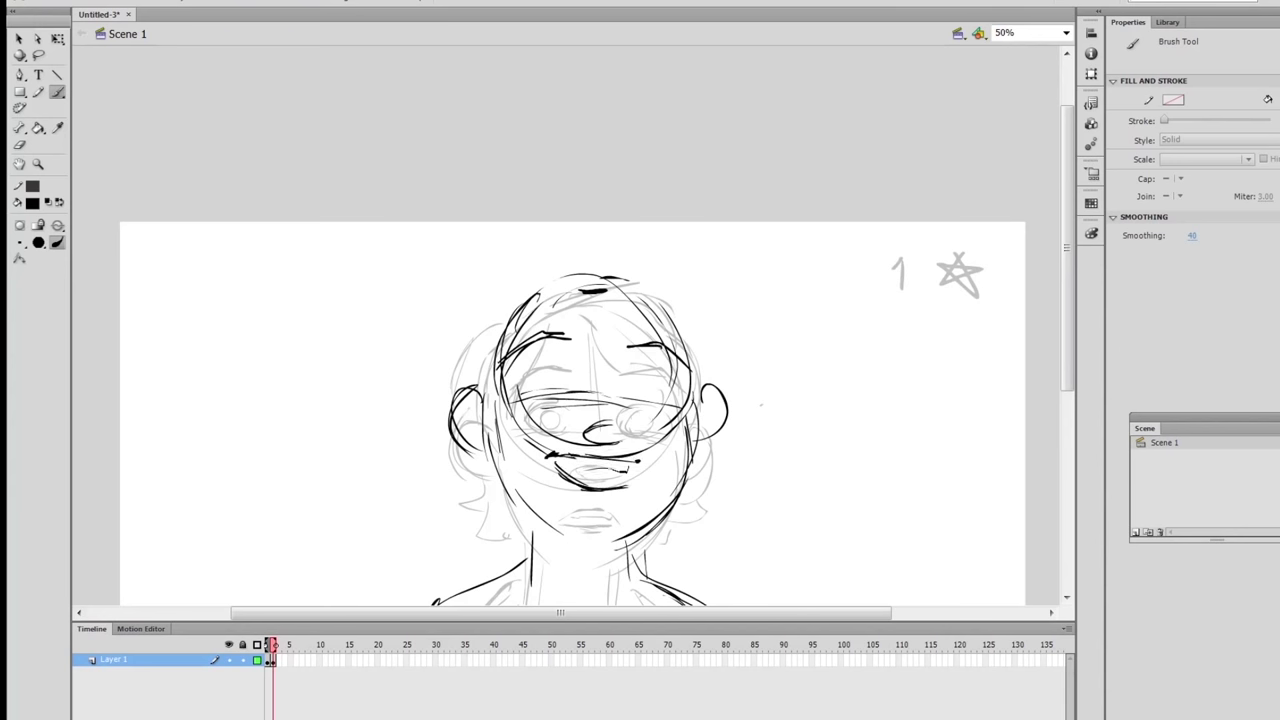
drag(558, 464, 636, 468)
mouse_move(516, 343)
mouse_down()
mouse_move(508, 373)
mouse_move(549, 351)
mouse_up()
Shape the left eye into a dark oval with an iris, undoing the extra right-eye oval.
mouse_move(550, 410)
mouse_down()
mouse_move(520, 436)
mouse_move(536, 420)
mouse_up()
drag(662, 420, 634, 414)
key(ctrl+z)
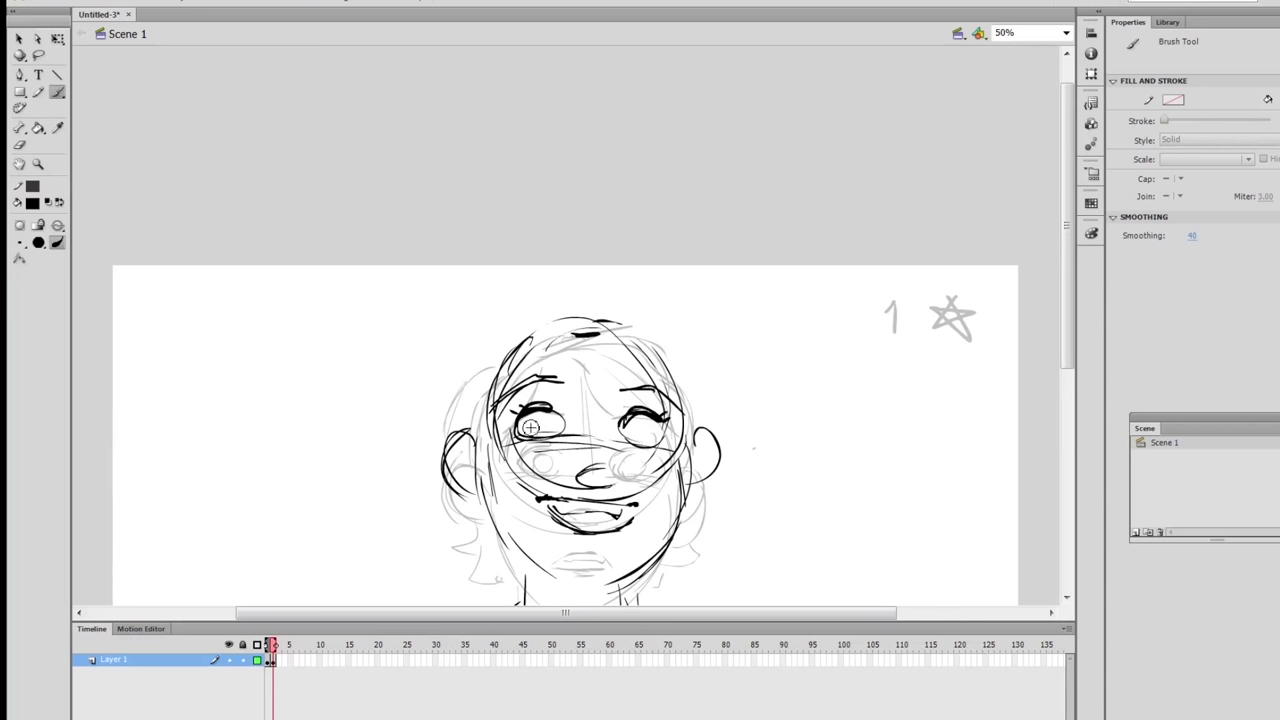
drag(530, 427, 654, 428)
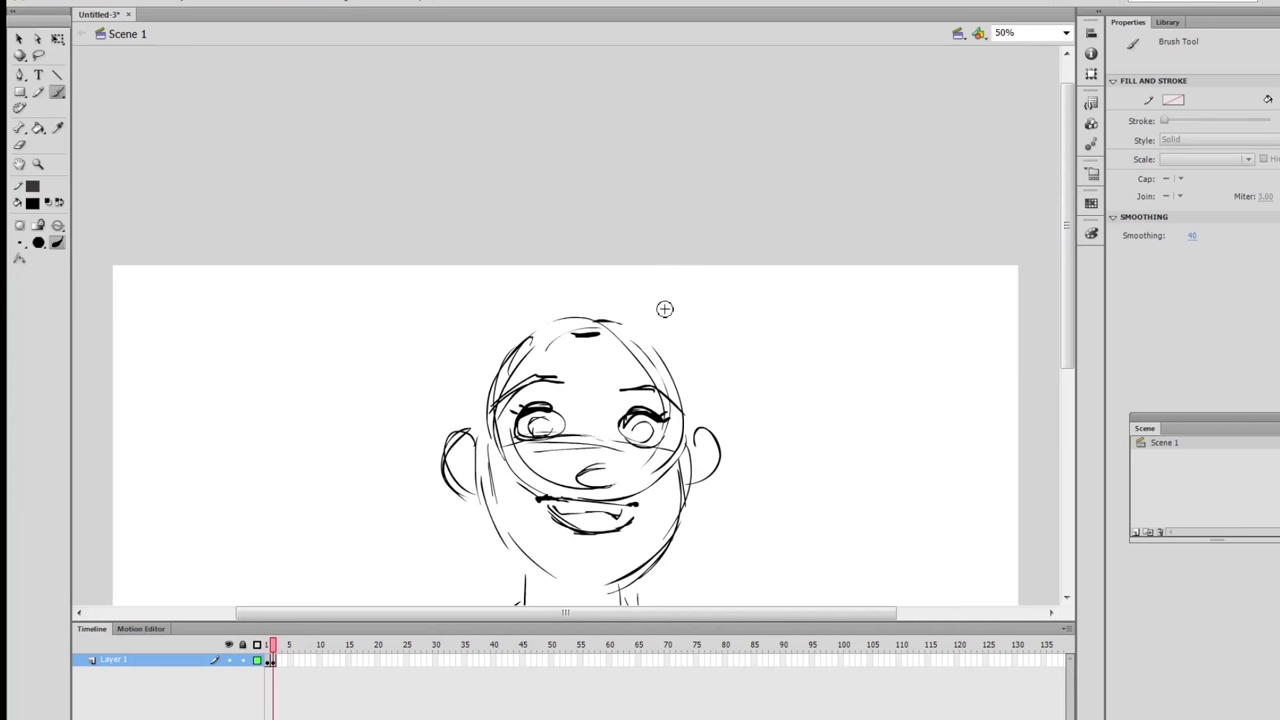
scroll(666, 300, down, 1)
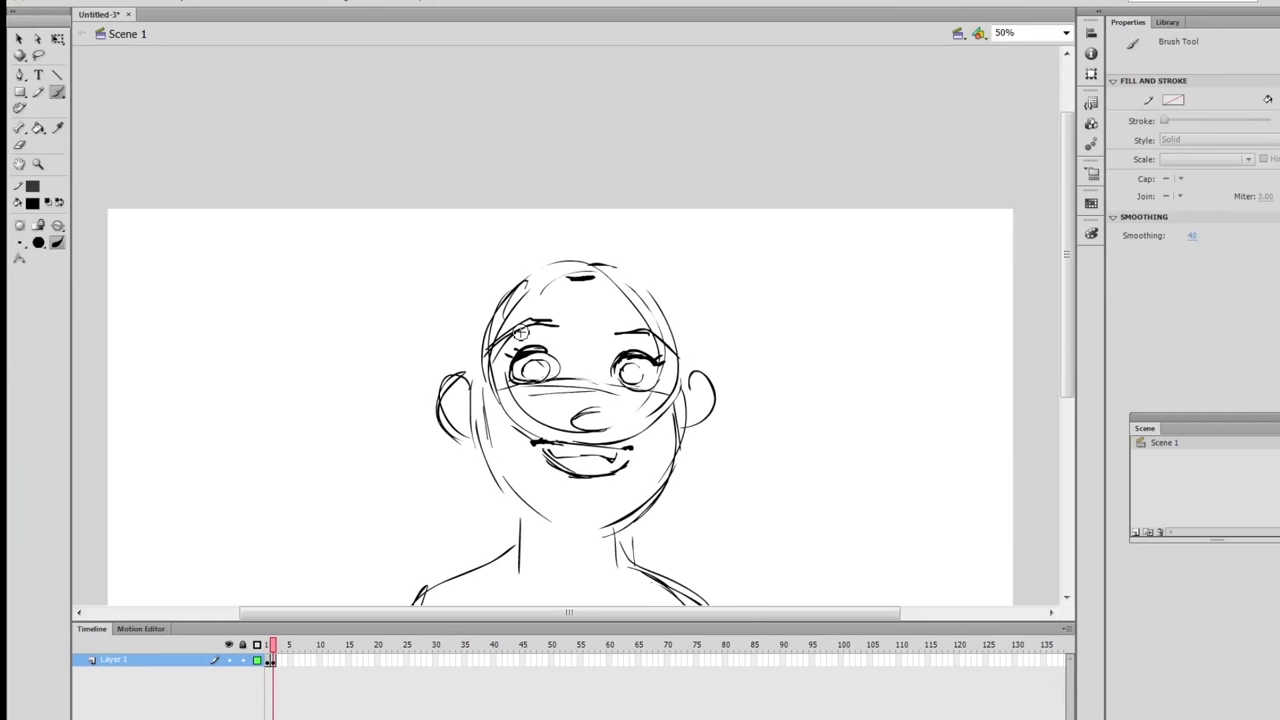
Bolden the right eyebrow and add hair lines along the left, top and top-right of the head.
drag(616, 332, 676, 352)
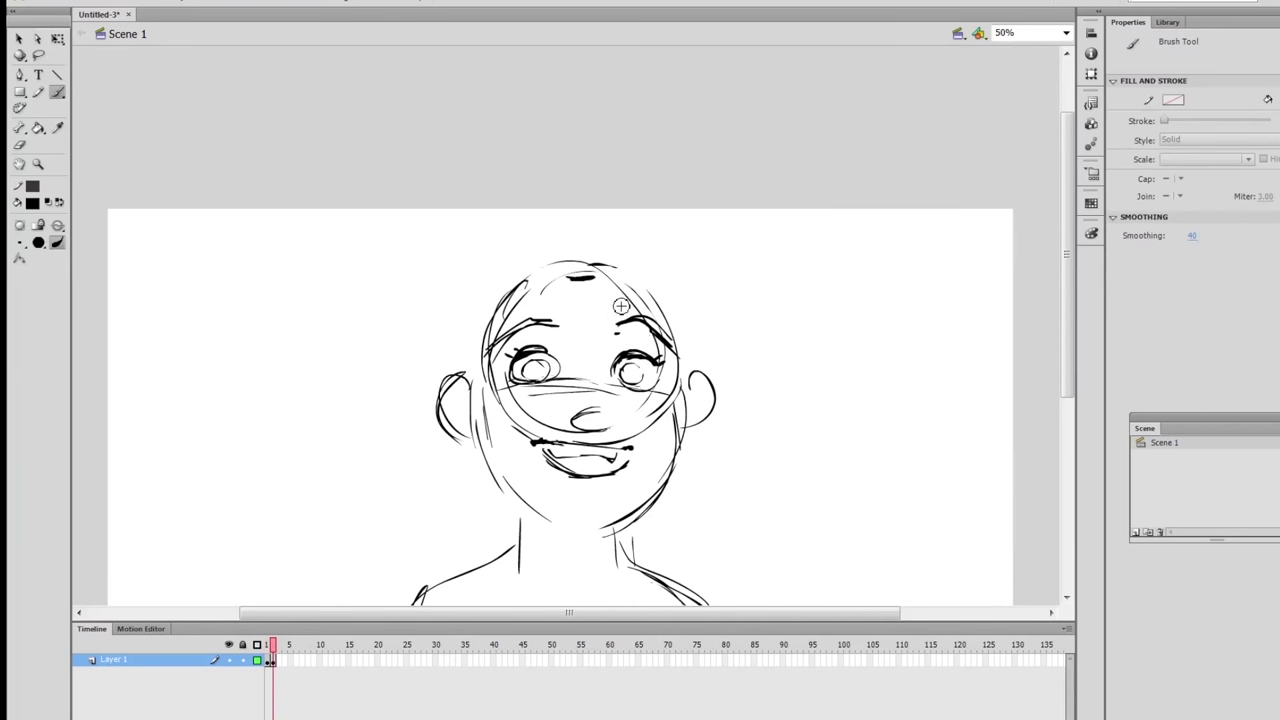
drag(563, 280, 512, 332)
drag(537, 271, 466, 370)
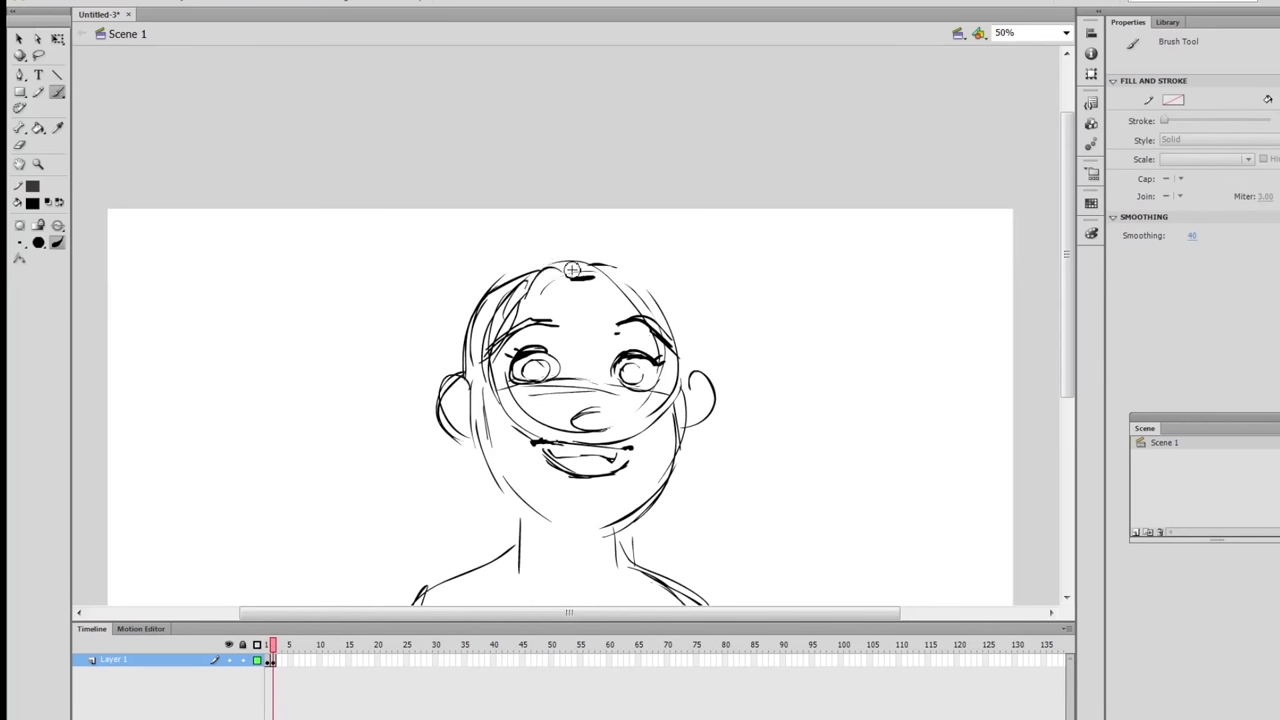
mouse_move(540, 268)
mouse_down()
mouse_move(580, 258)
mouse_move(676, 330)
mouse_up()
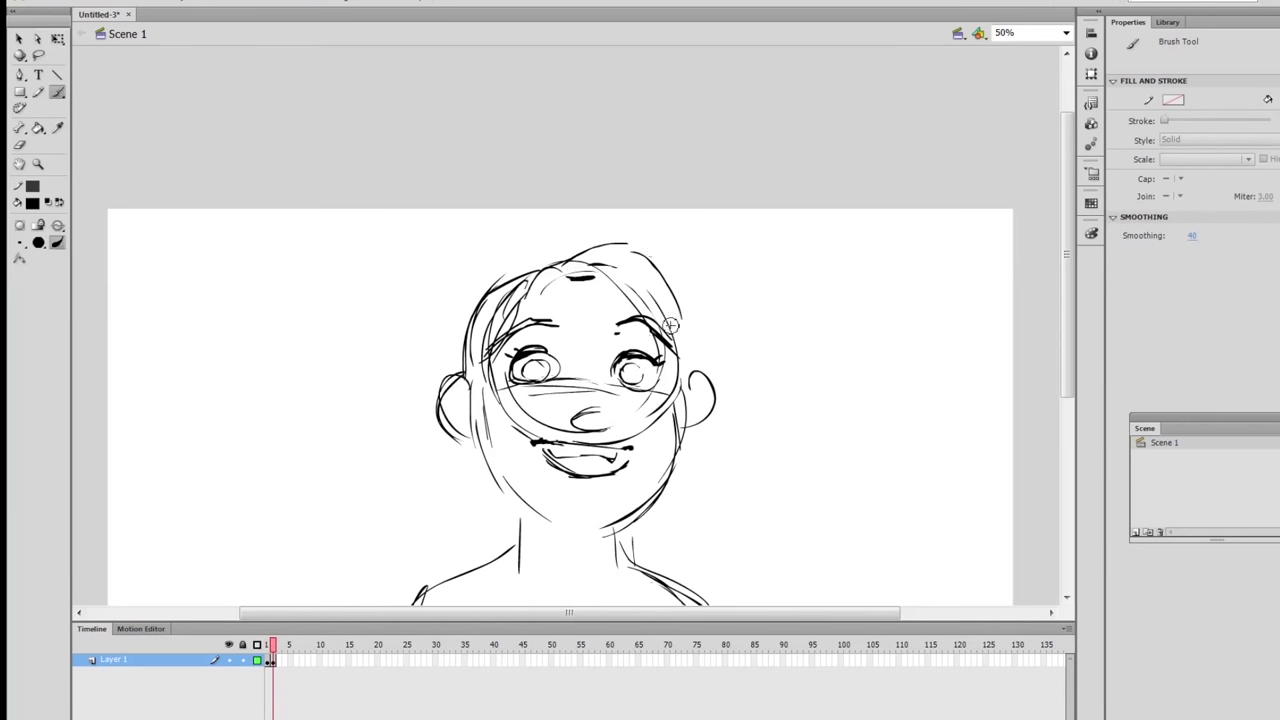
drag(650, 256, 698, 364)
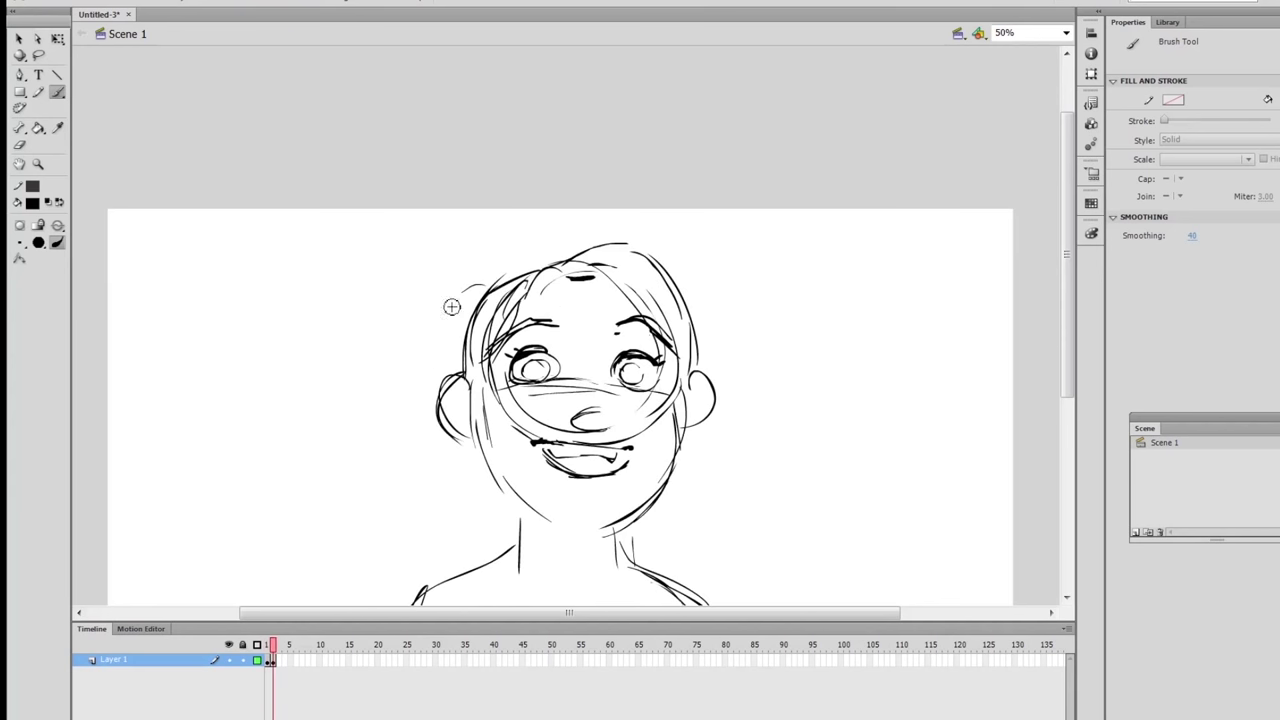
Brush the left hair strokes, the jaw and cheek strokes, and the curls below both ears.
drag(451, 303, 423, 366)
drag(490, 280, 440, 362)
mouse_move(466, 449)
mouse_down()
mouse_move(444, 471)
mouse_move(502, 514)
mouse_up()
mouse_move(690, 449)
mouse_down()
mouse_move(706, 452)
mouse_move(676, 470)
mouse_up()
drag(684, 476, 680, 505)
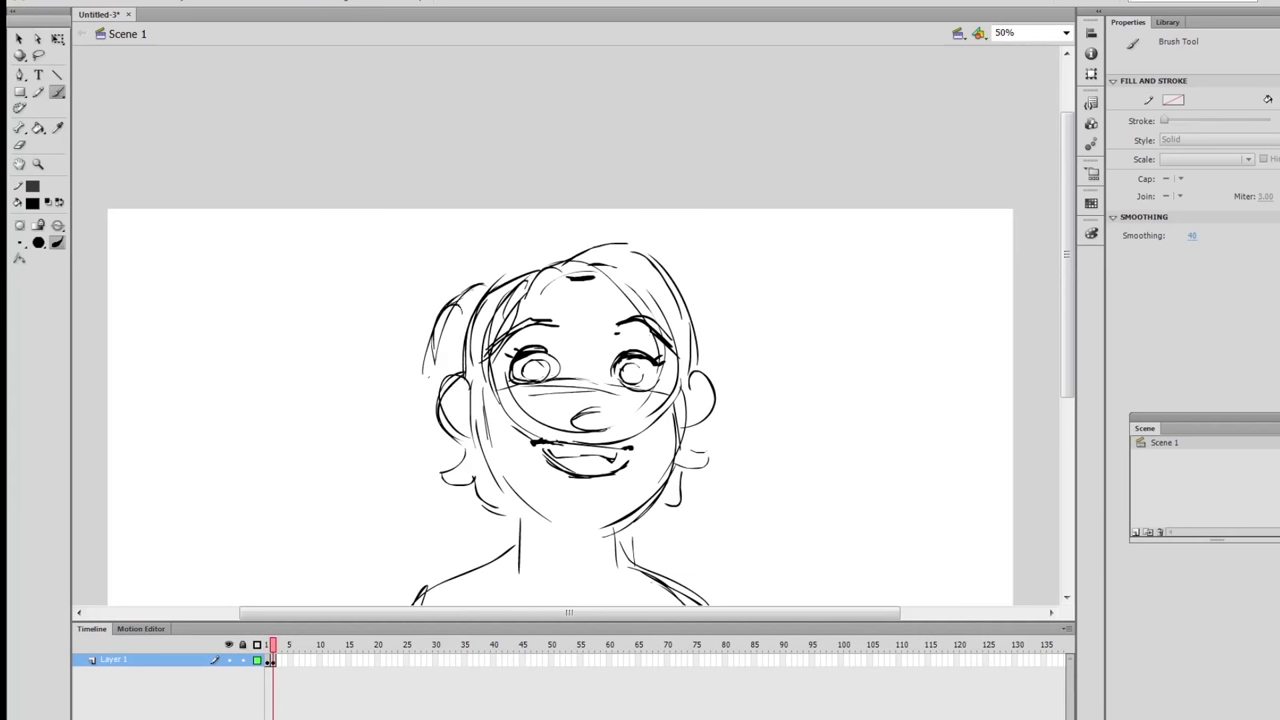
mouse_move(436, 318)
mouse_down()
mouse_move(422, 440)
mouse_move(450, 456)
mouse_up()
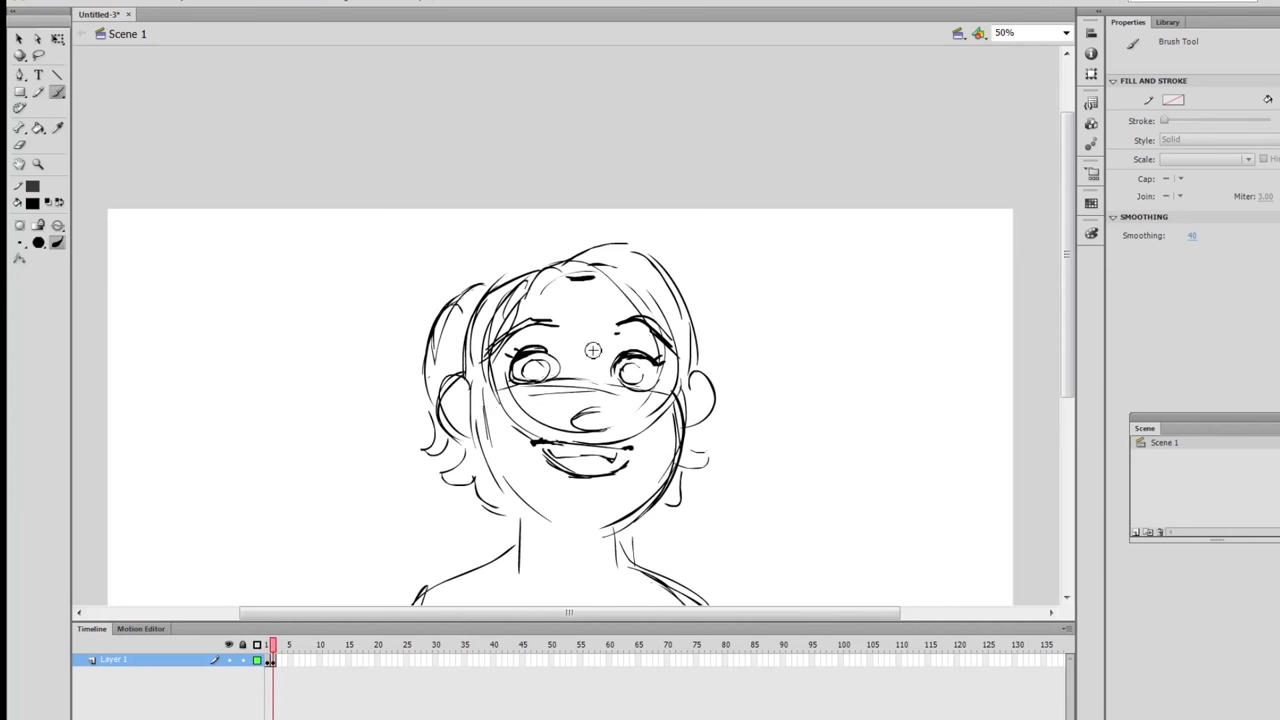
Draw the long left face line, the collarbone and collar, and the neck lines.
mouse_move(481, 386)
mouse_down()
mouse_move(482, 414)
mouse_move(538, 516)
mouse_up()
mouse_move(484, 387)
mouse_down()
mouse_move(476, 358)
mouse_move(555, 275)
mouse_up()
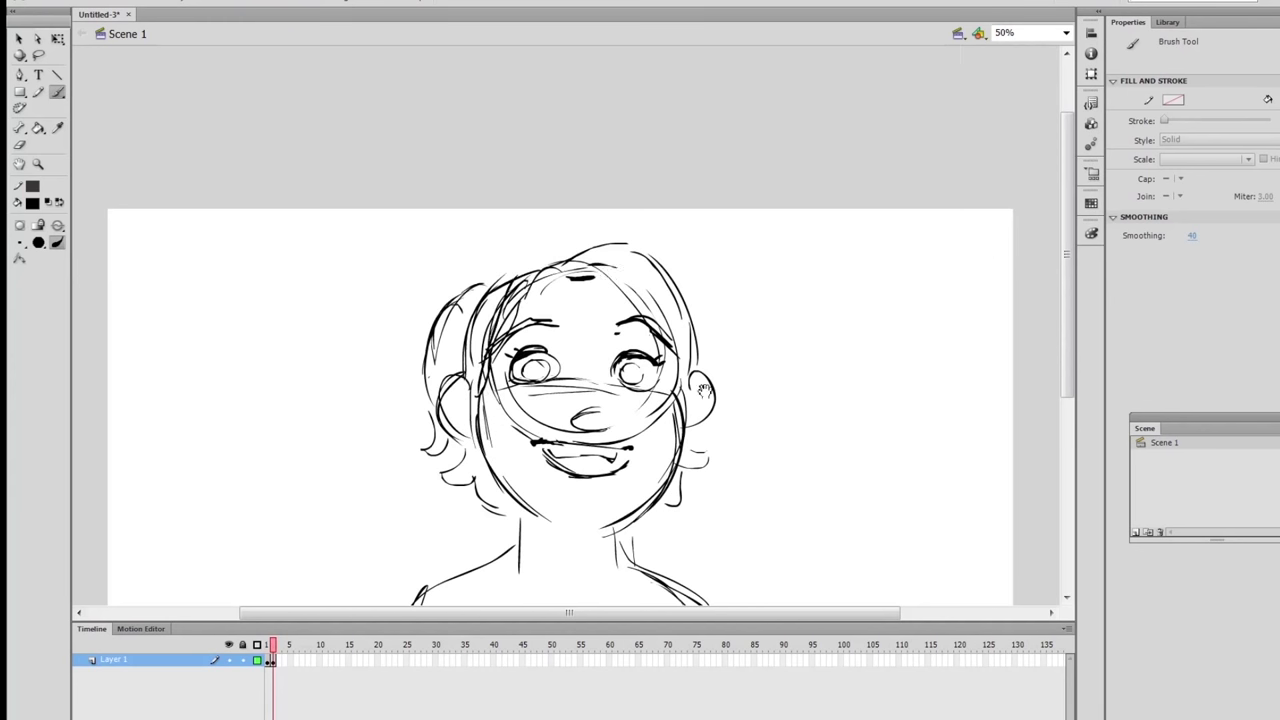
mouse_move(564, 549)
mouse_down()
mouse_move(509, 374)
mouse_move(550, 413)
mouse_up()
drag(462, 372, 426, 390)
drag(465, 378, 480, 468)
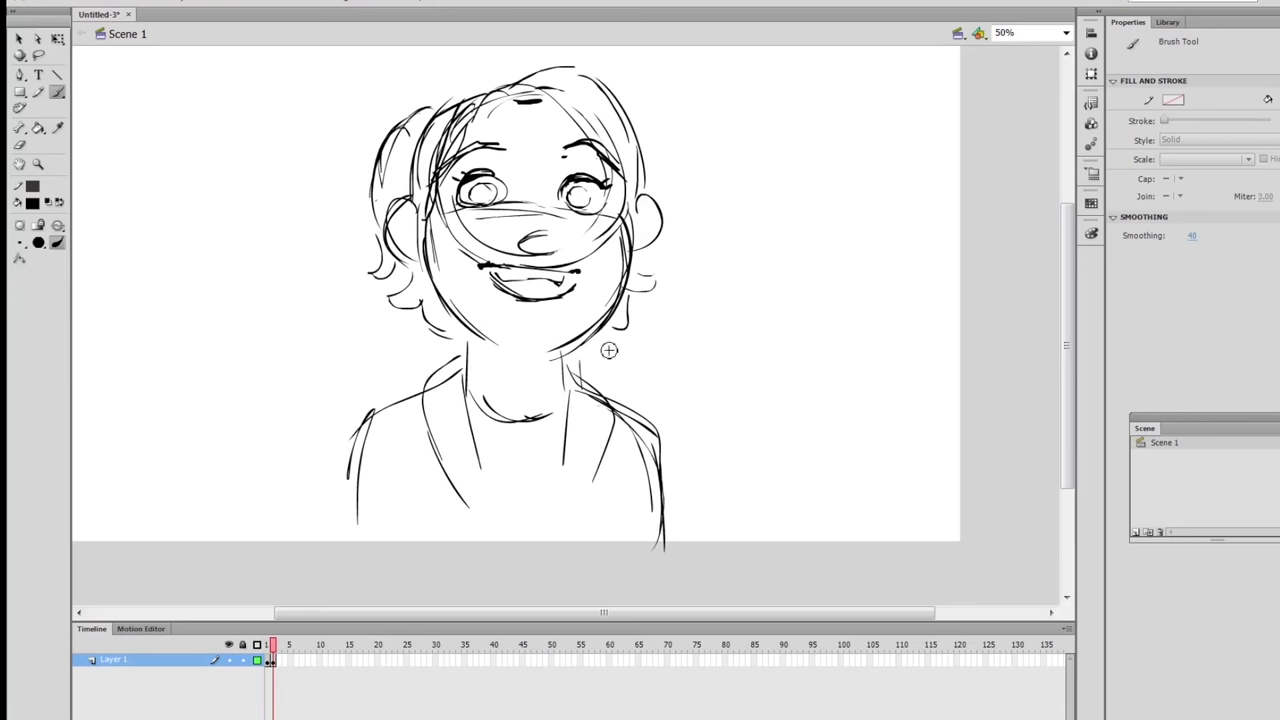
mouse_move(609, 351)
mouse_down()
mouse_move(606, 508)
mouse_move(616, 454)
mouse_up()
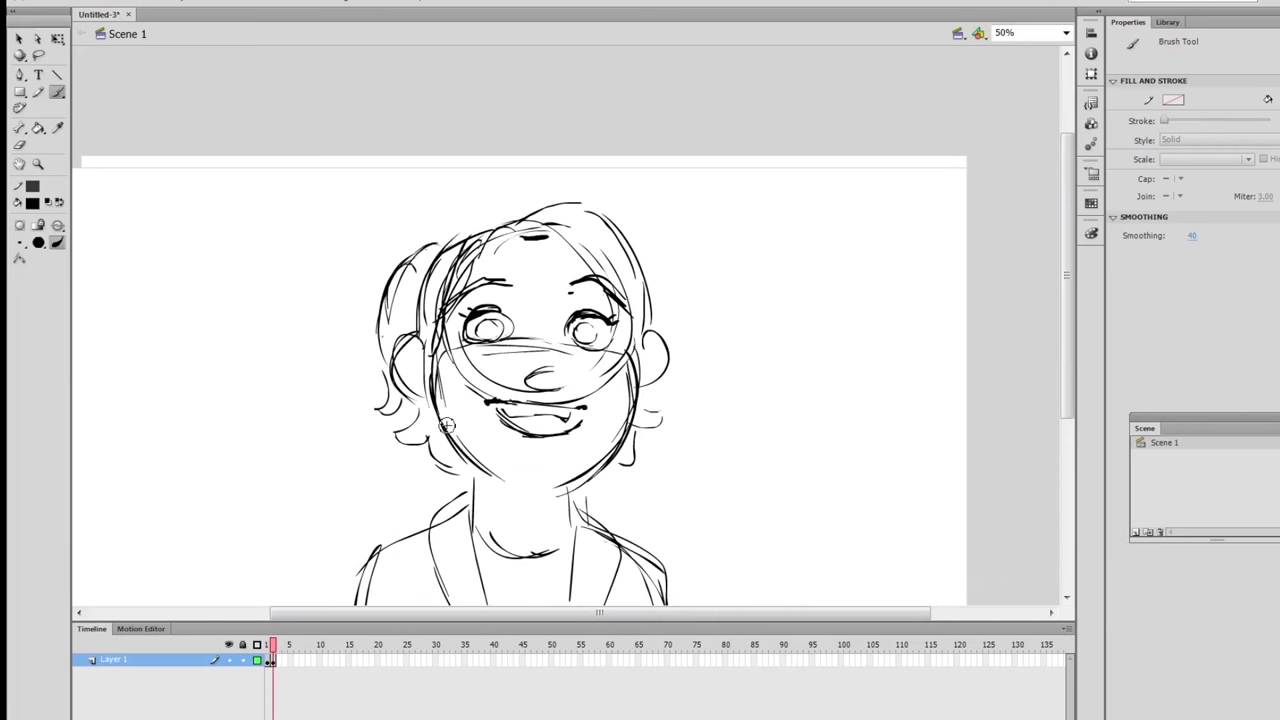
Sketch two small test heads beside the face, one with an eye mark and brow.
drag(776, 366, 614, 357)
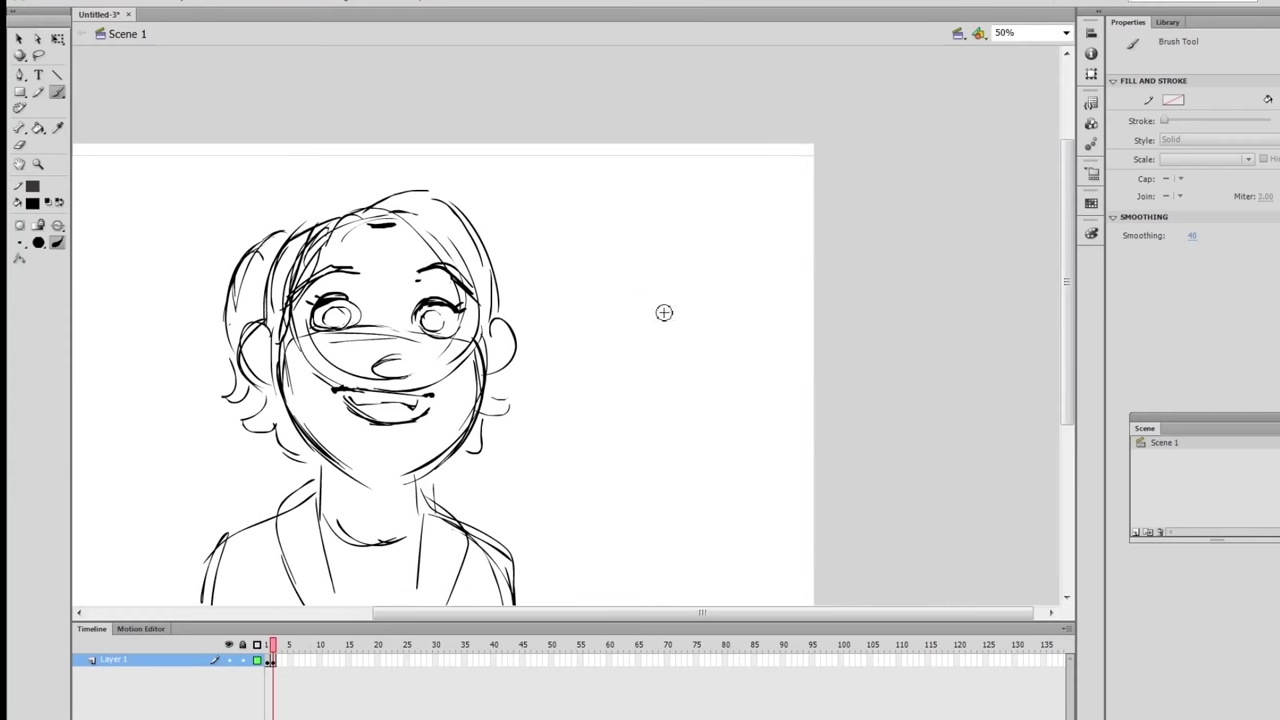
scroll(671, 319, left, 5)
mouse_move(282, 392)
mouse_down()
mouse_move(310, 352)
mouse_move(301, 428)
mouse_move(366, 409)
mouse_up()
mouse_move(284, 410)
mouse_down()
mouse_move(317, 457)
mouse_move(354, 420)
mouse_move(318, 440)
mouse_up()
mouse_move(329, 494)
mouse_down()
mouse_move(367, 380)
mouse_move(391, 427)
mouse_move(360, 474)
mouse_move(364, 458)
mouse_move(421, 479)
mouse_up()
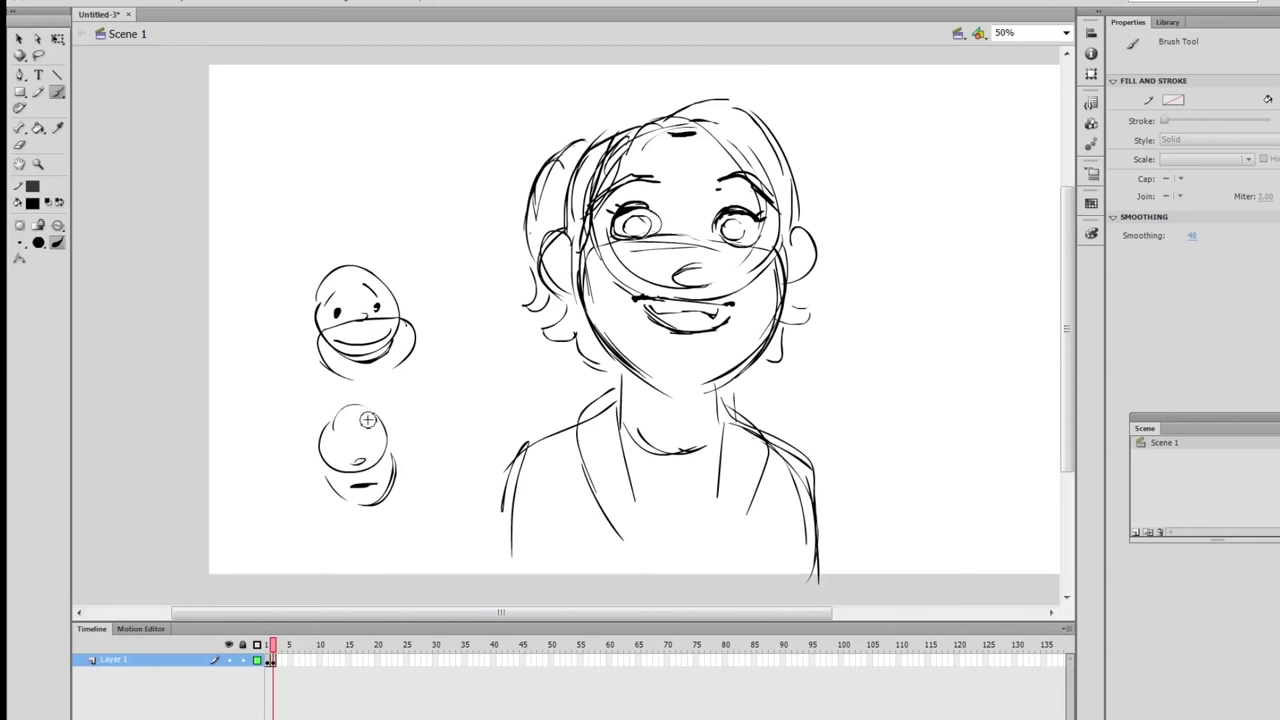
drag(334, 440, 331, 451)
drag(349, 428, 373, 434)
Lasso-select the two test heads and delete them.
drag(728, 323, 665, 363)
key(l)
mouse_move(397, 469)
mouse_down()
mouse_move(380, 350)
mouse_move(400, 445)
mouse_up()
key(Delete)
Redraw the right ear larger and add hair strokes at the top of the head.
key(b)
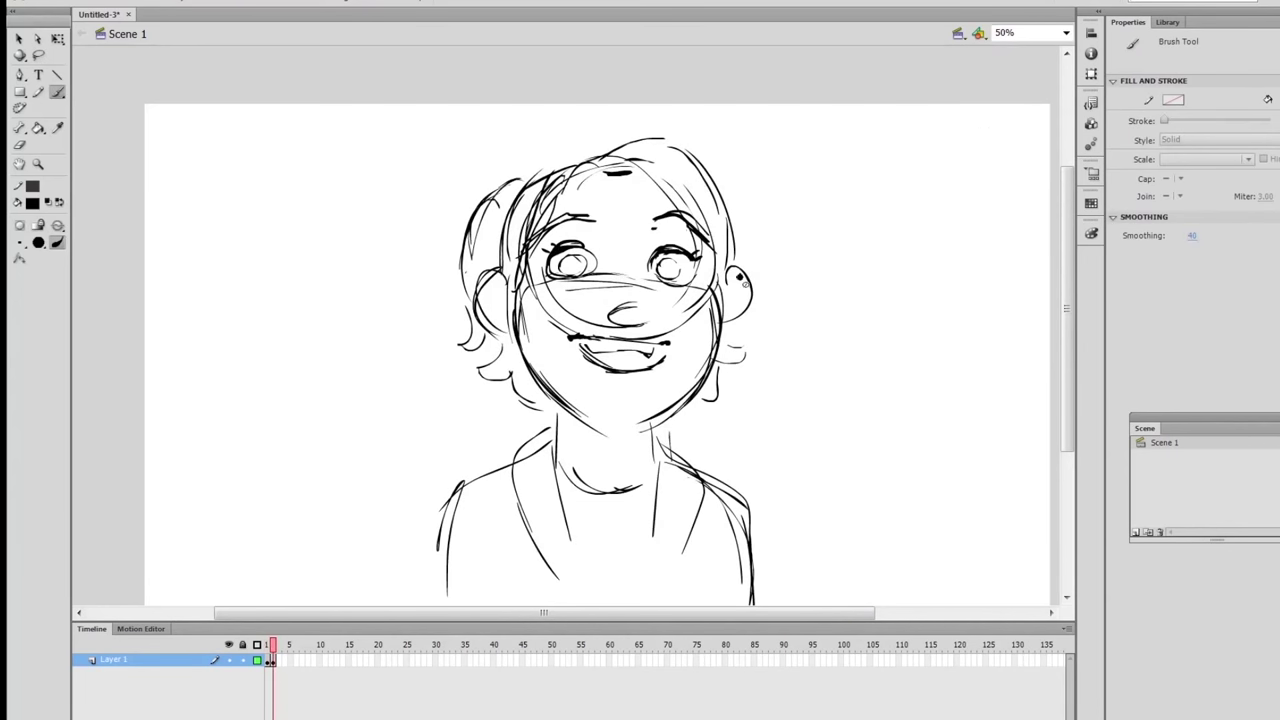
key(ctrl+z)
drag(737, 283, 748, 338)
drag(720, 290, 730, 345)
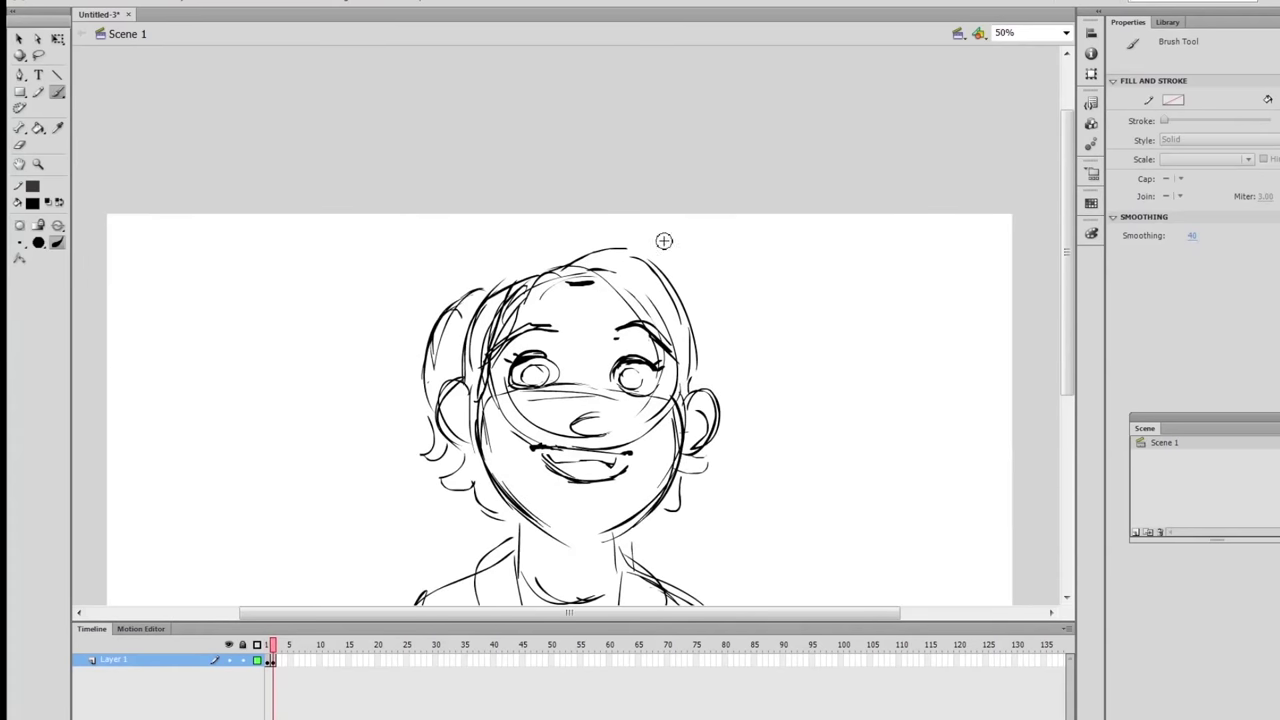
drag(580, 272, 614, 313)
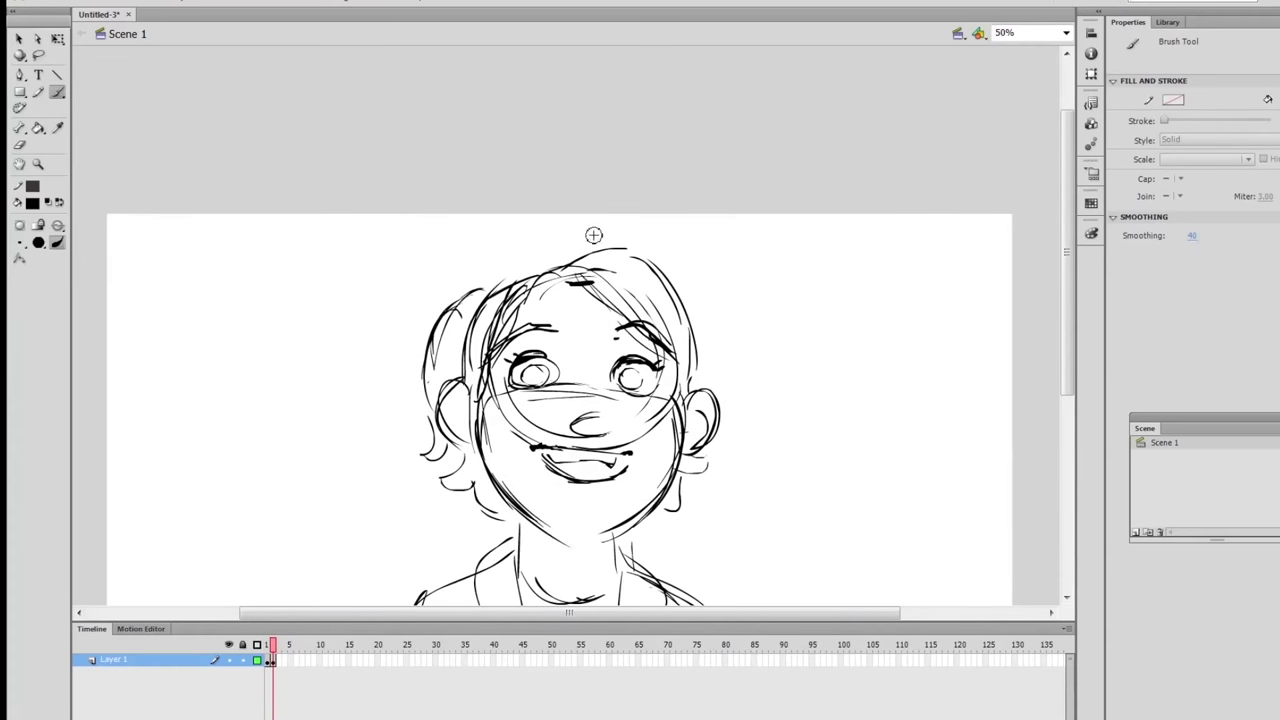
Draw a forehead centre line and an oval nose, undoing an accidental erase on the mouth.
drag(740, 434, 658, 245)
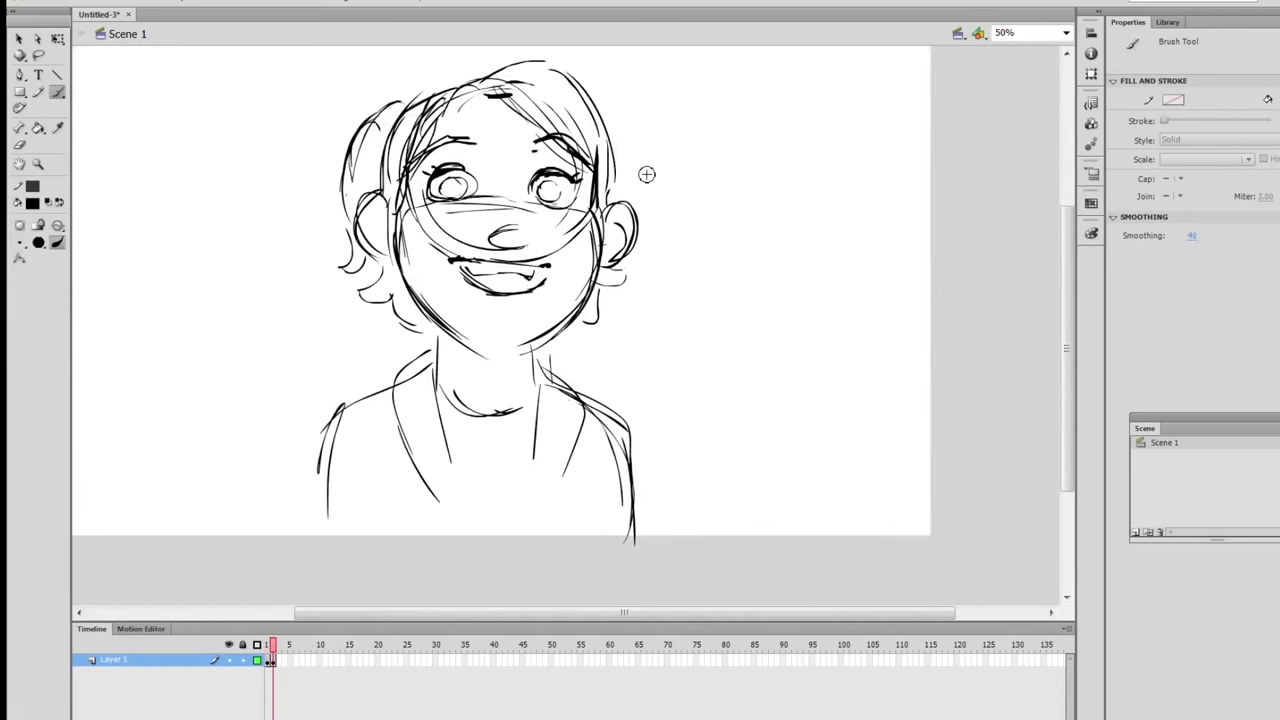
drag(741, 234, 693, 407)
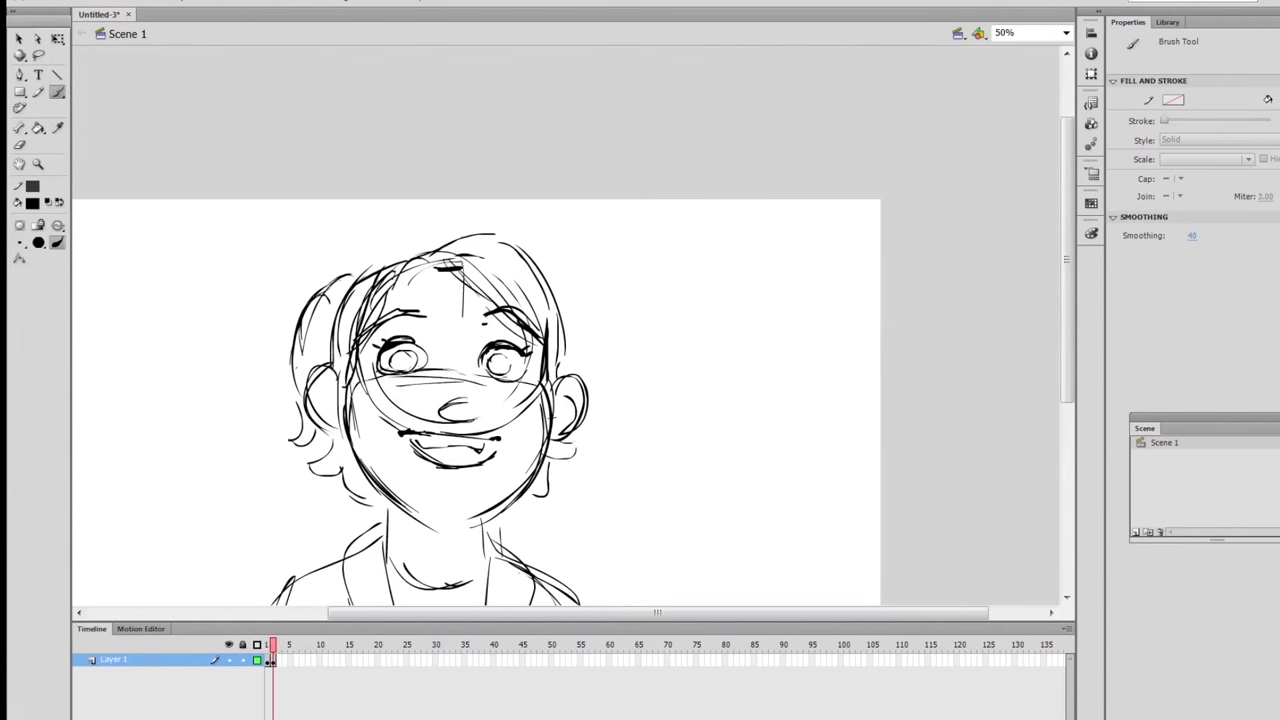
drag(463, 263, 463, 345)
mouse_move(448, 398)
mouse_down()
mouse_move(488, 398)
mouse_move(440, 410)
mouse_move(470, 418)
mouse_move(443, 391)
mouse_up()
key(e)
key(b)
key(e)
key(ctrl+z)
key(b)
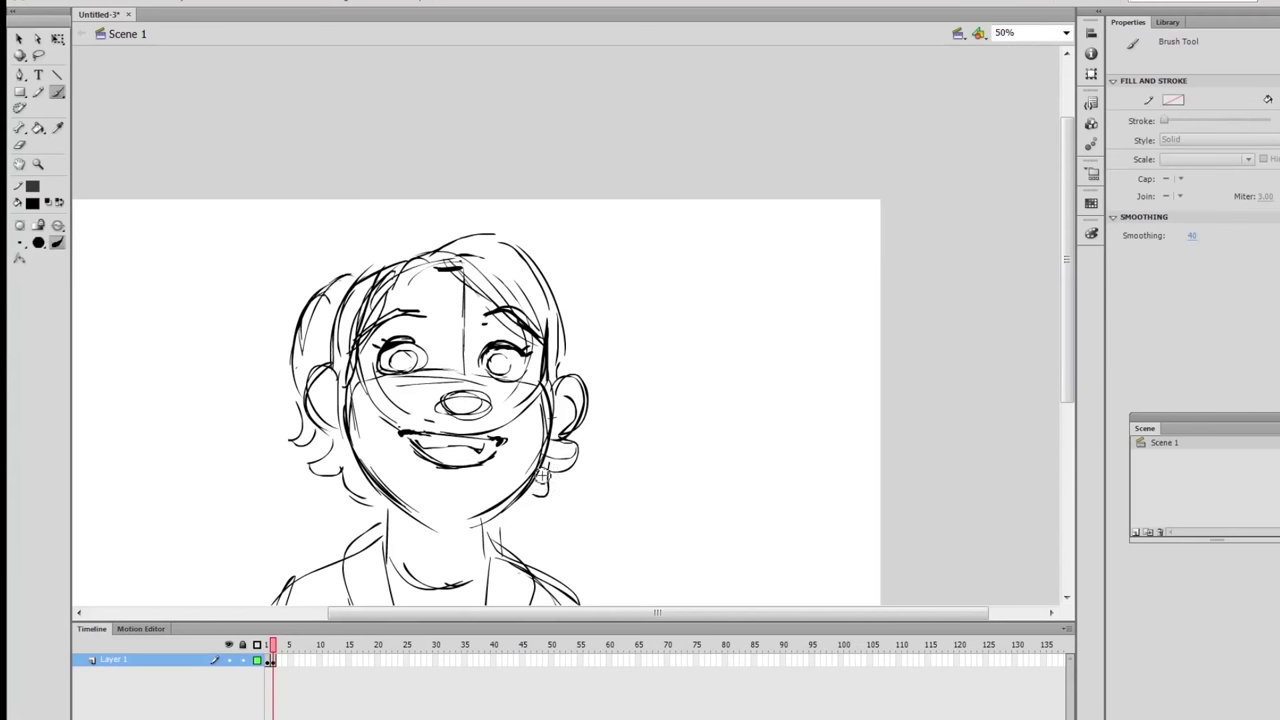
Darken the neck lines and add small marks below the body on both sides.
scroll(412, 445, down, 3)
drag(400, 410, 402, 472)
drag(486, 432, 484, 474)
drag(260, 558, 262, 505)
drag(632, 545, 618, 509)
scroll(690, 500, up, 2)
scroll(690, 500, left, 2)
mouse_move(739, 449)
mouse_down()
mouse_move(600, 414)
mouse_move(857, 400)
mouse_up()
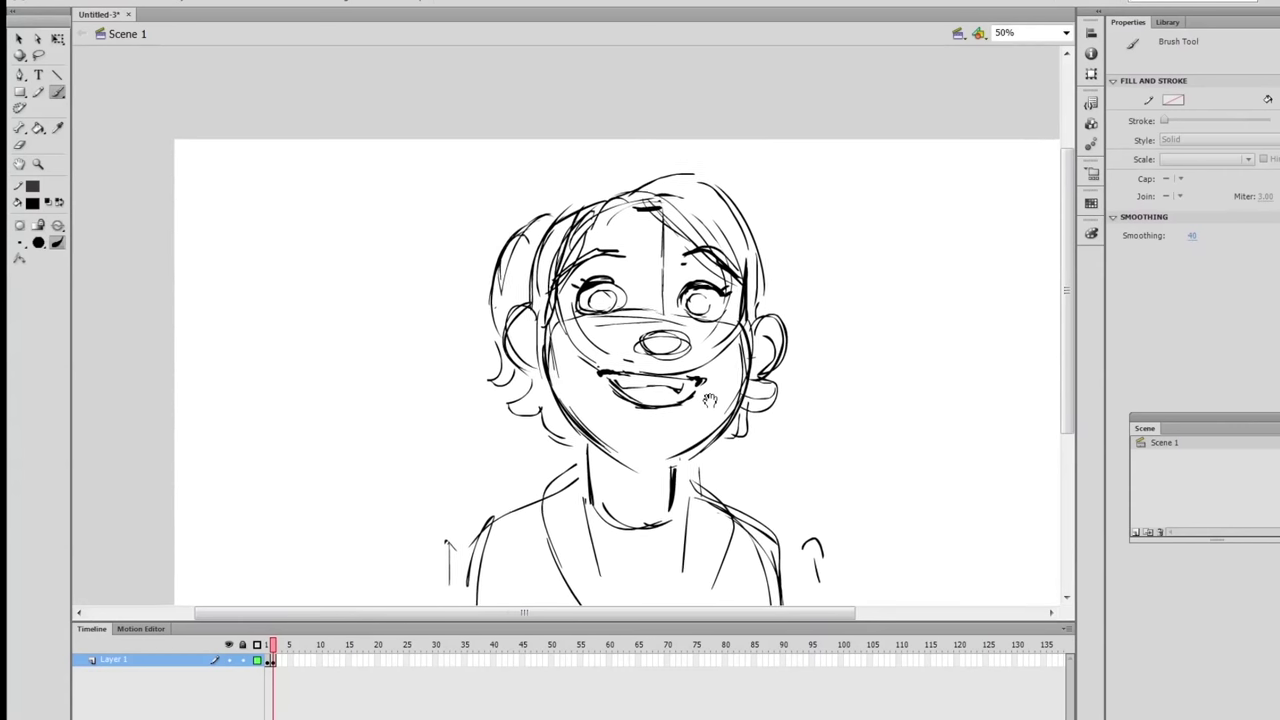
Mark the second key with a star and the number 2 in the top-right corner.
drag(754, 405, 481, 393)
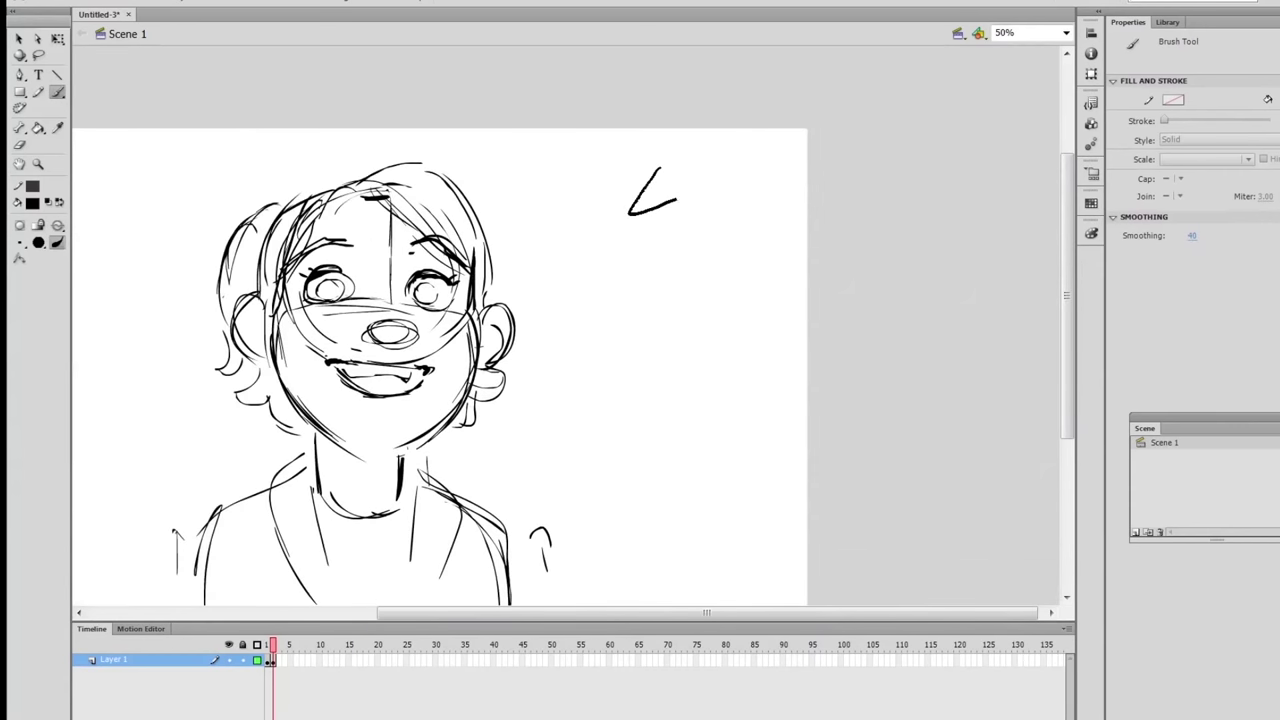
drag(694, 193, 690, 230)
drag(708, 170, 758, 212)
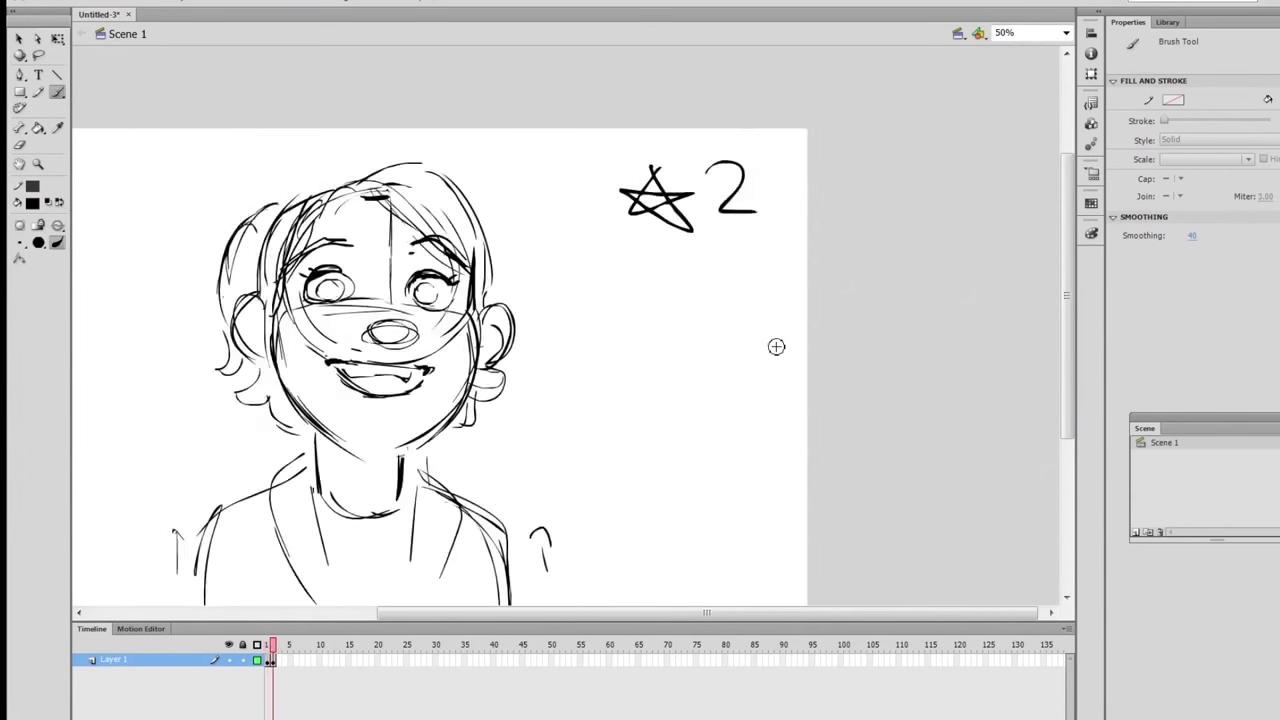
Flip between frames 1 and 2 to compare the two keys.
key(comma)
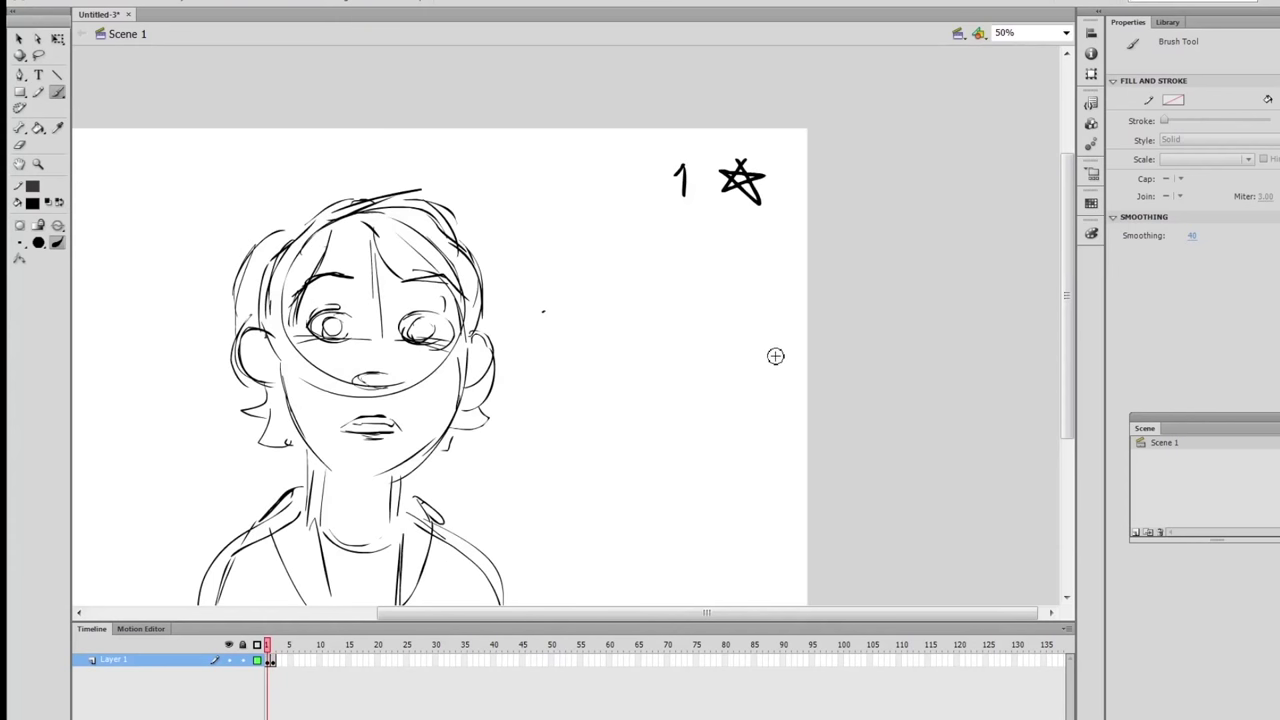
key(period)
drag(691, 334, 774, 434)
key(comma)
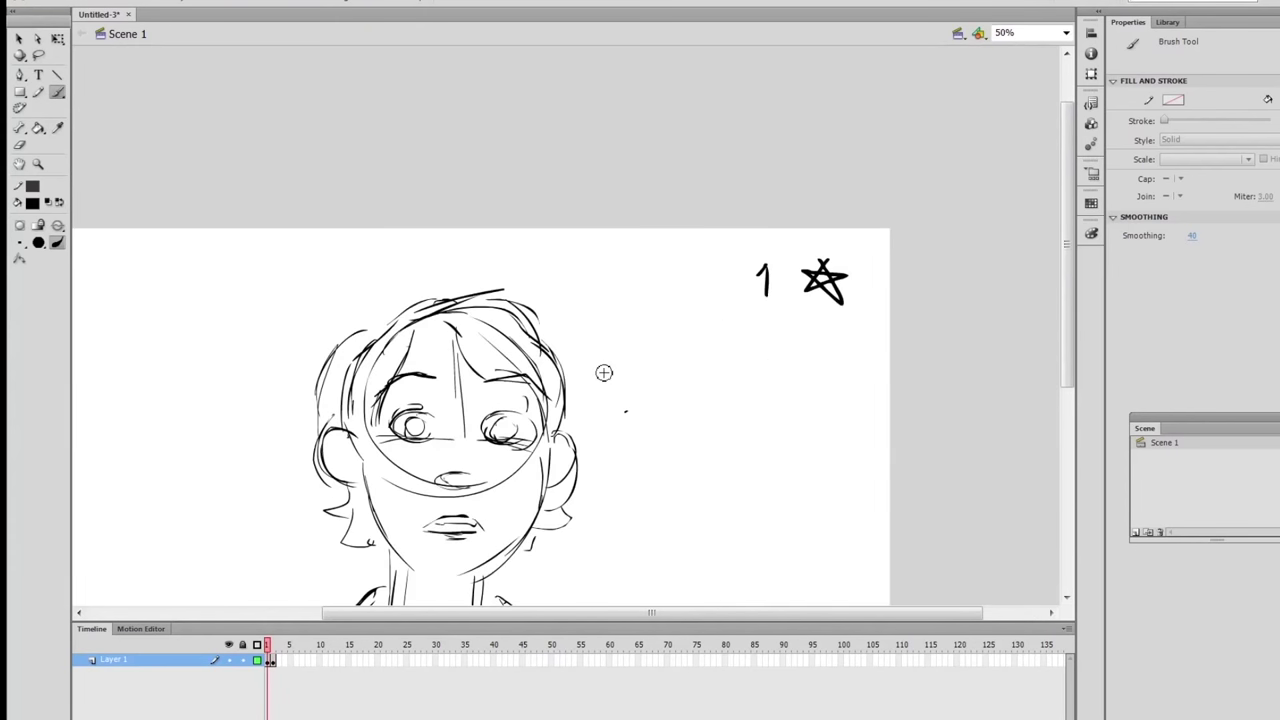
key(period)
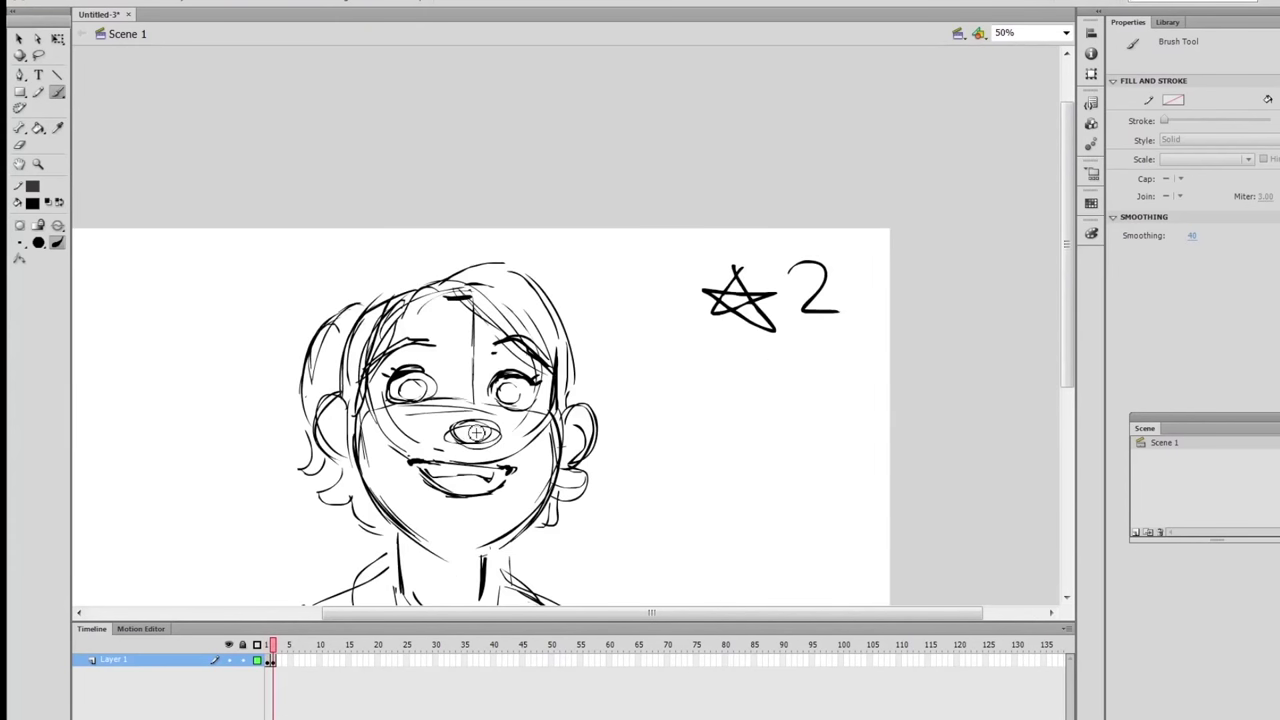
Darken the left cheek line and both neck lines on the frame 2 key.
key(e)
key(b)
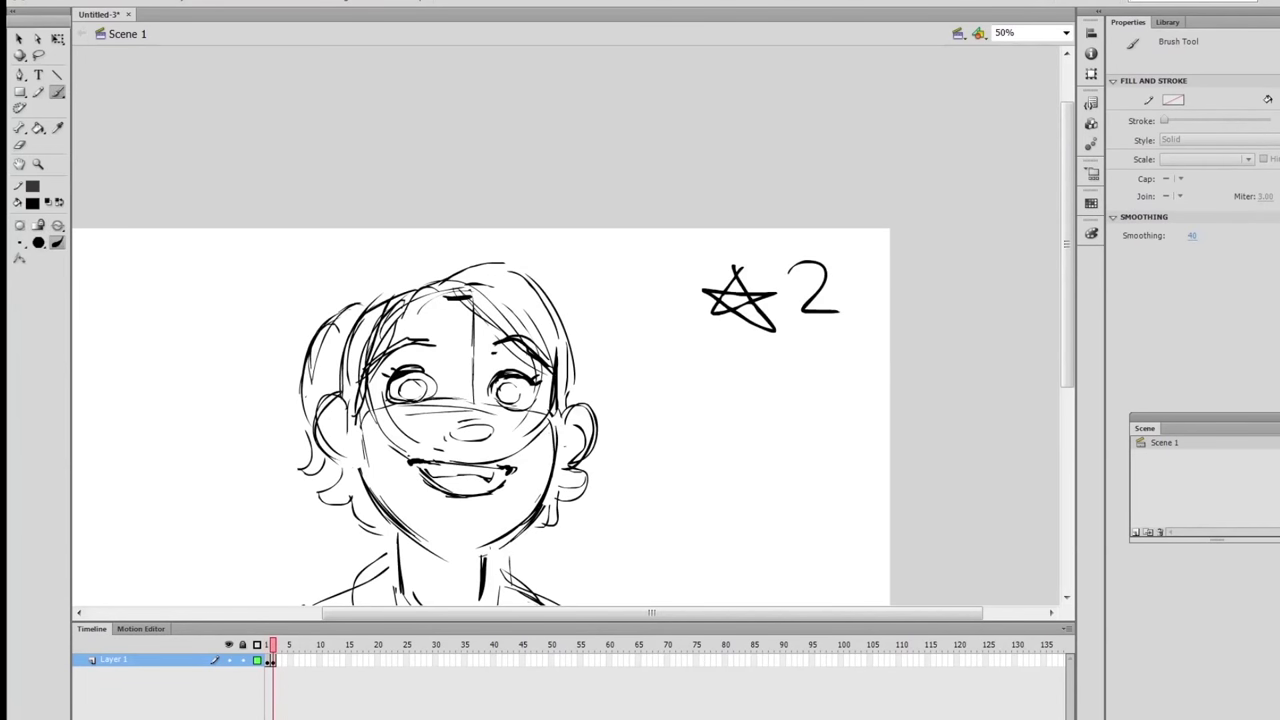
drag(361, 413, 364, 464)
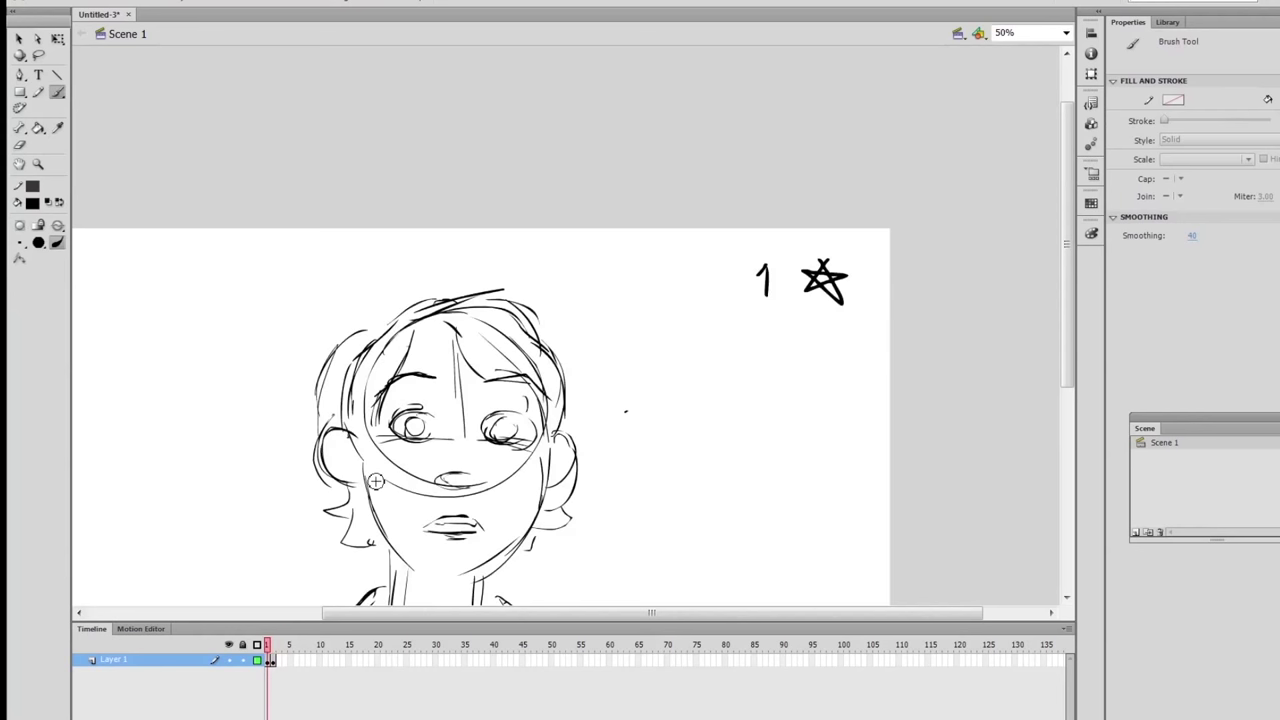
scroll(472, 520, down, 3)
drag(478, 458, 470, 520)
drag(384, 442, 386, 526)
drag(482, 456, 464, 535)
drag(496, 388, 570, 278)
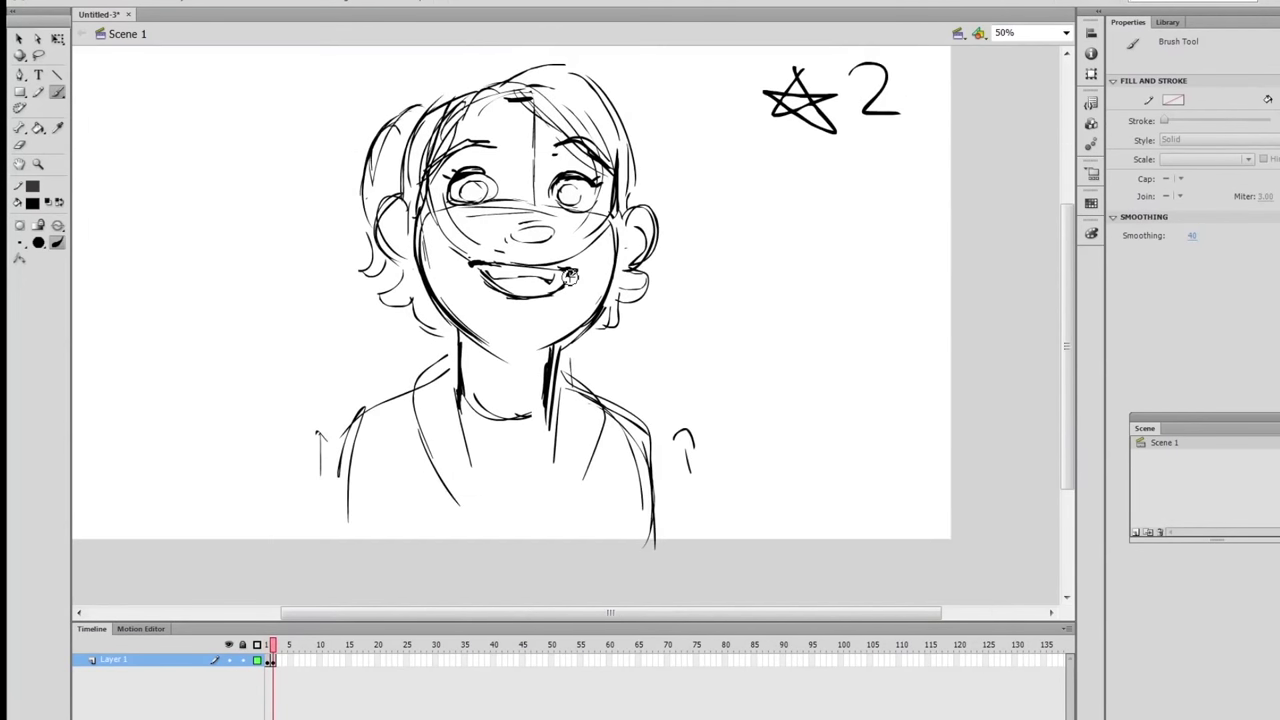
drag(706, 327, 710, 416)
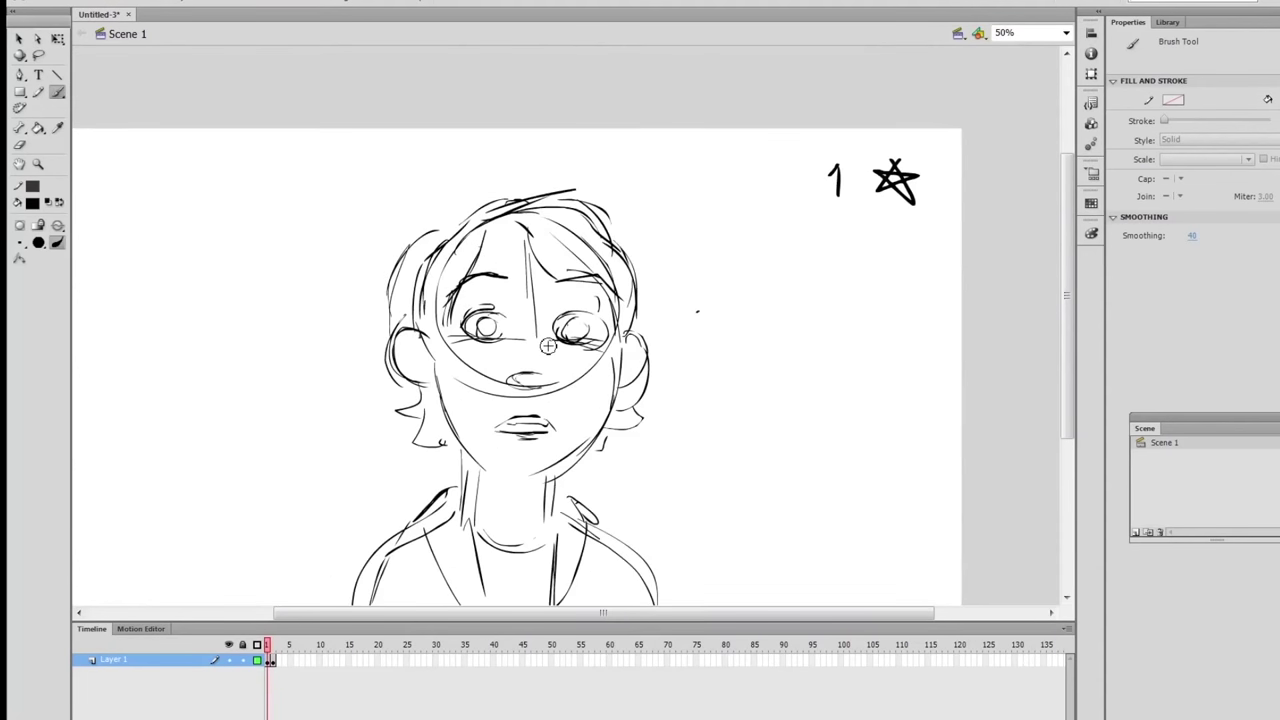
key(period)
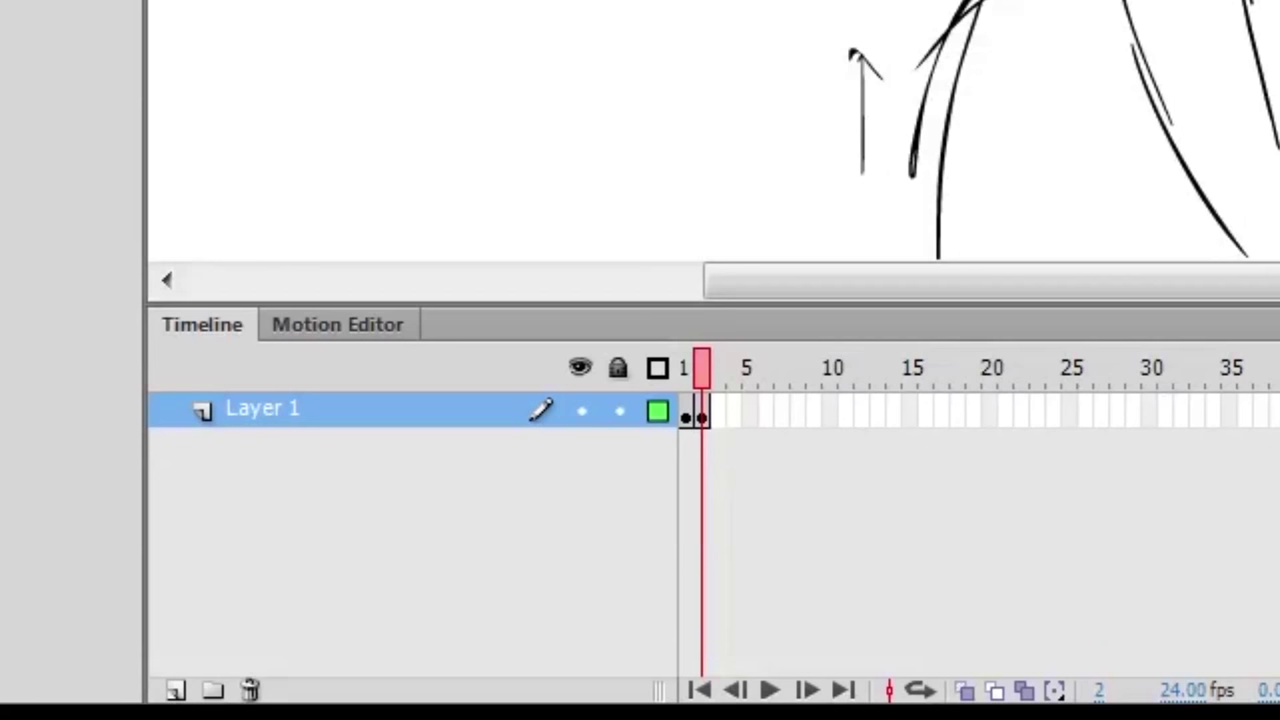
Make frame 2 an empty keyframe, pushing the star-2 key to frame 3, and compare frames.
key(comma)
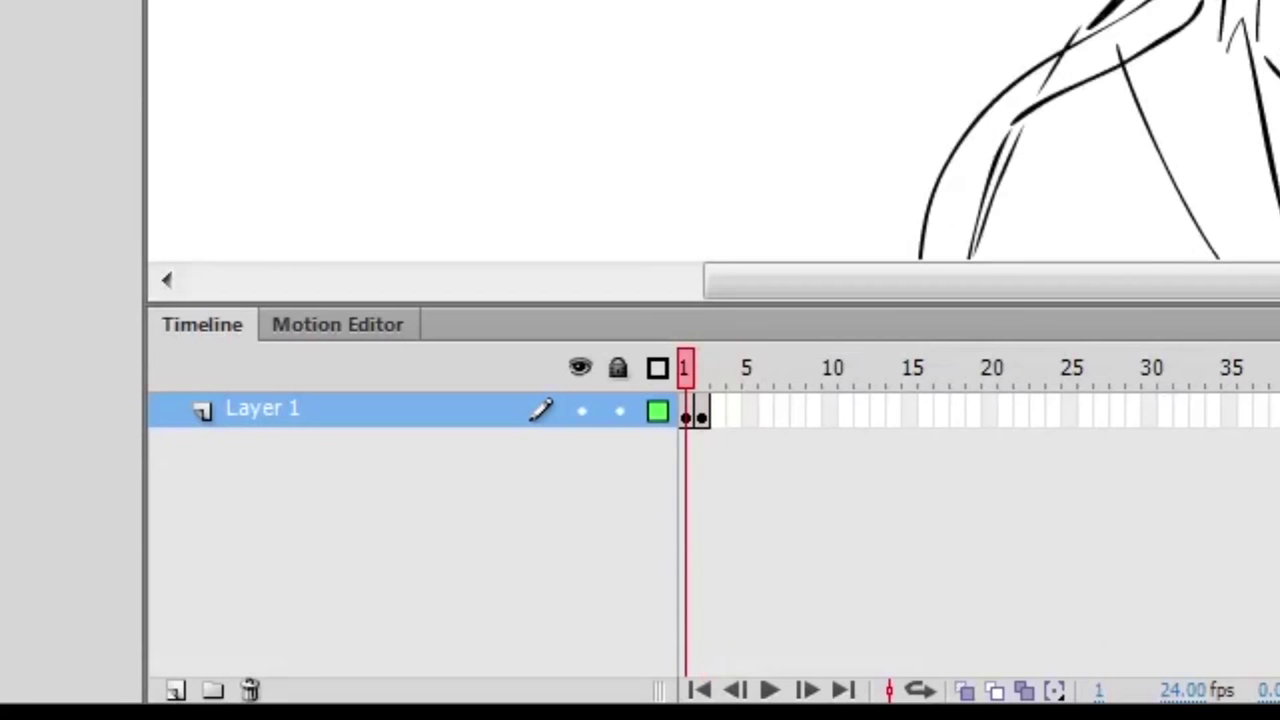
key(period)
key(F5)
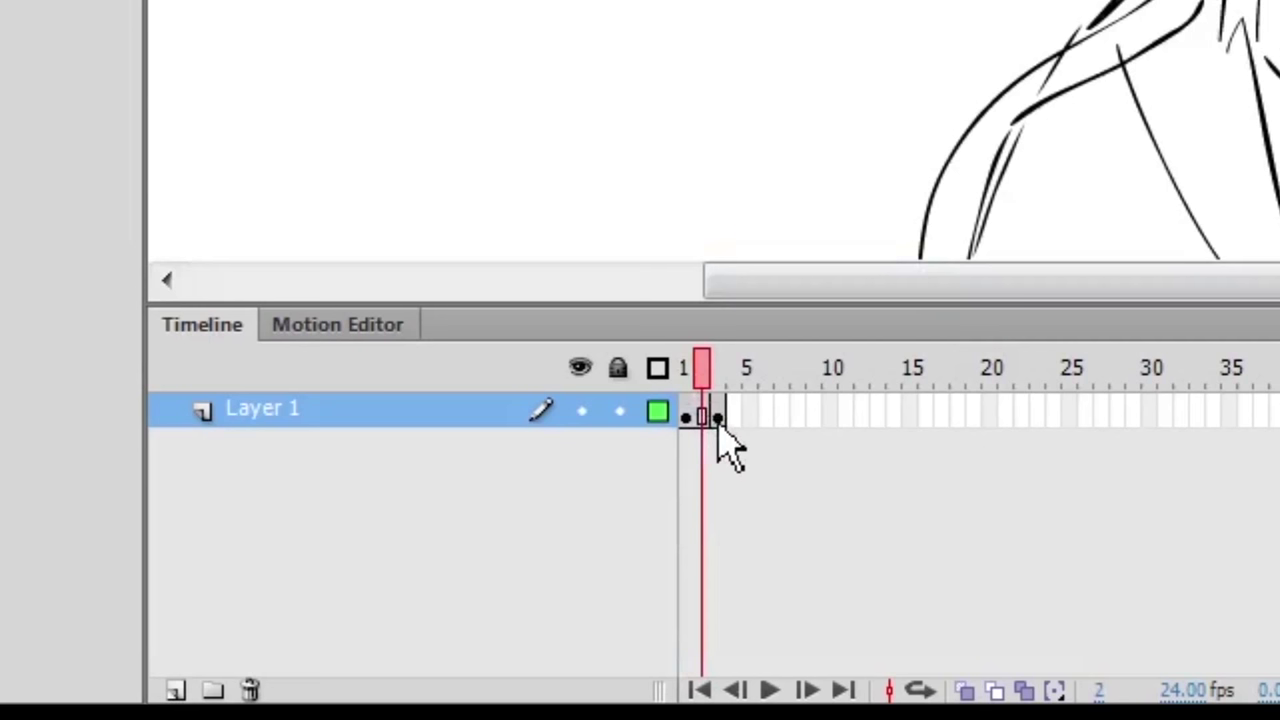
key(shift+F5)
key(F7)
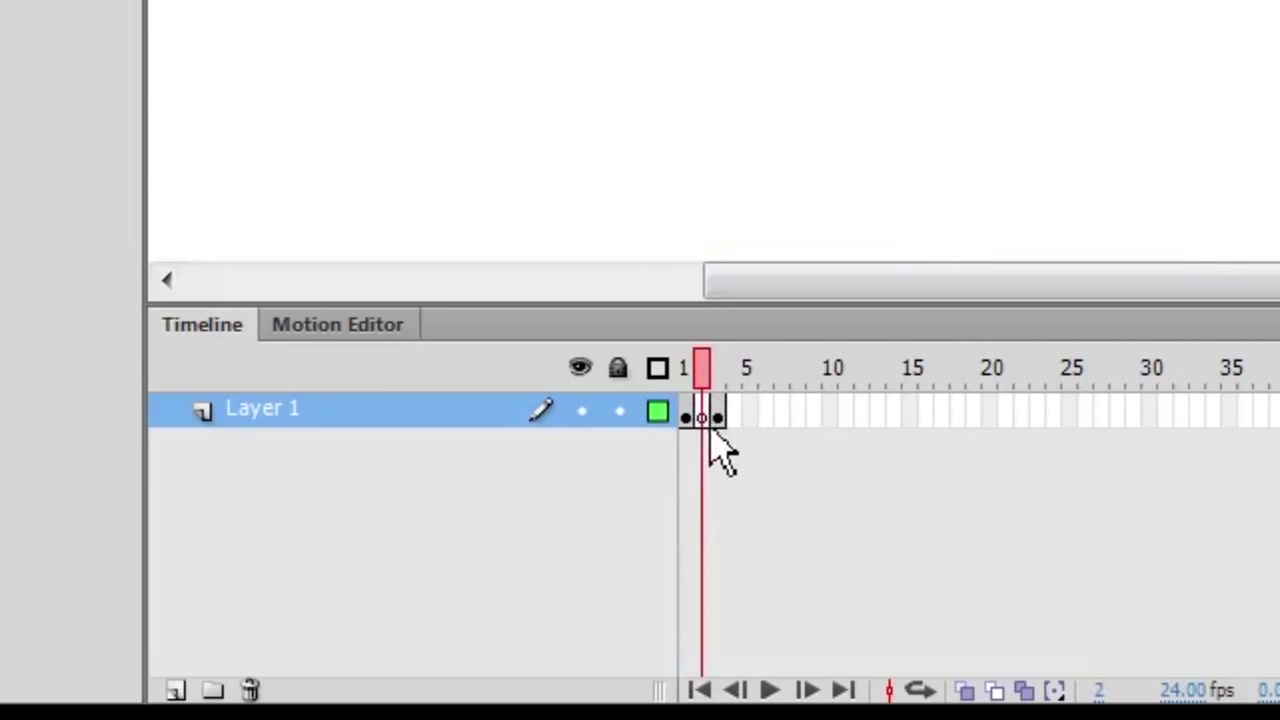
key(comma)
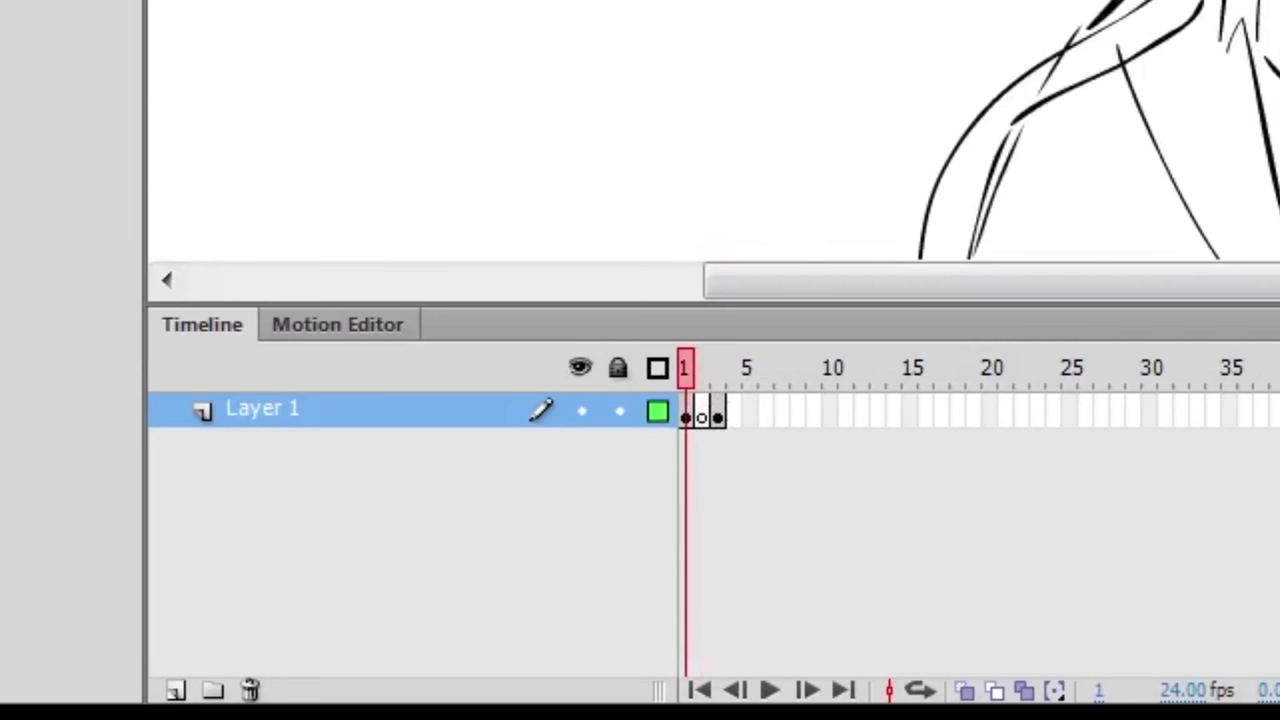
key(period)
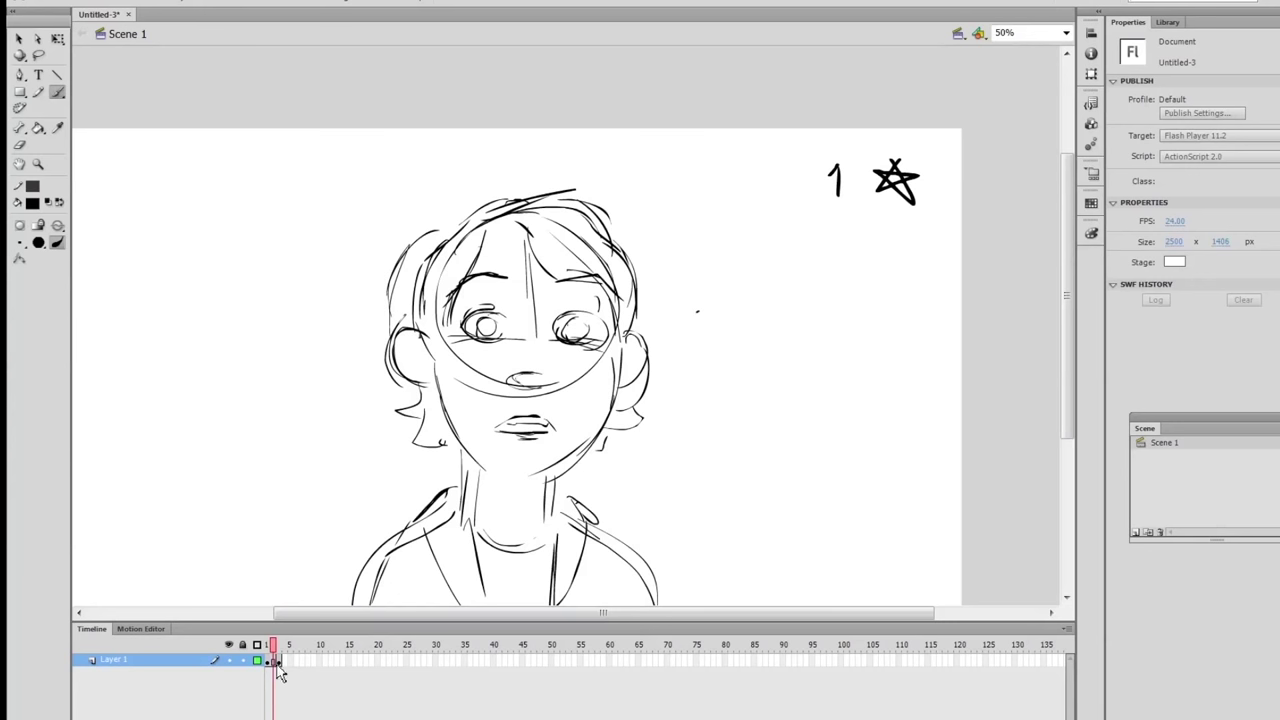
Go to empty frame 2 and flip through frames 1 and 3 to compare the keys.
click(277, 662)
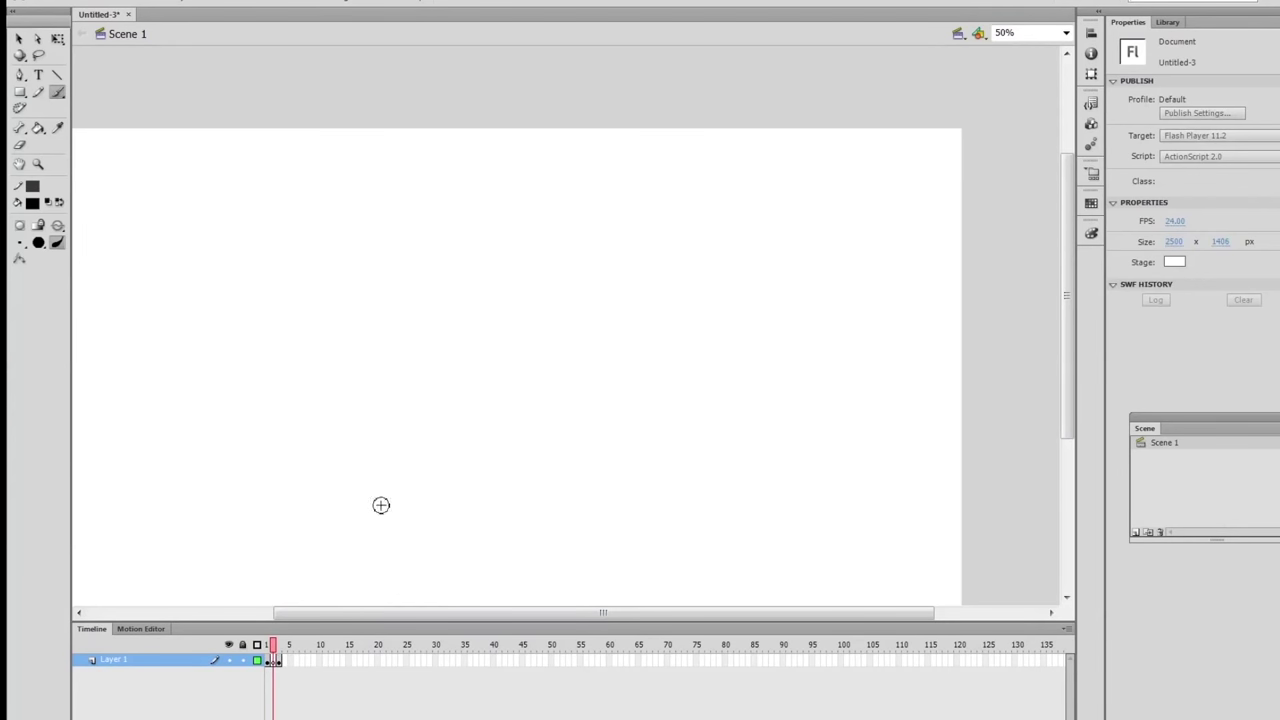
key(comma)
key(period)
key(comma)
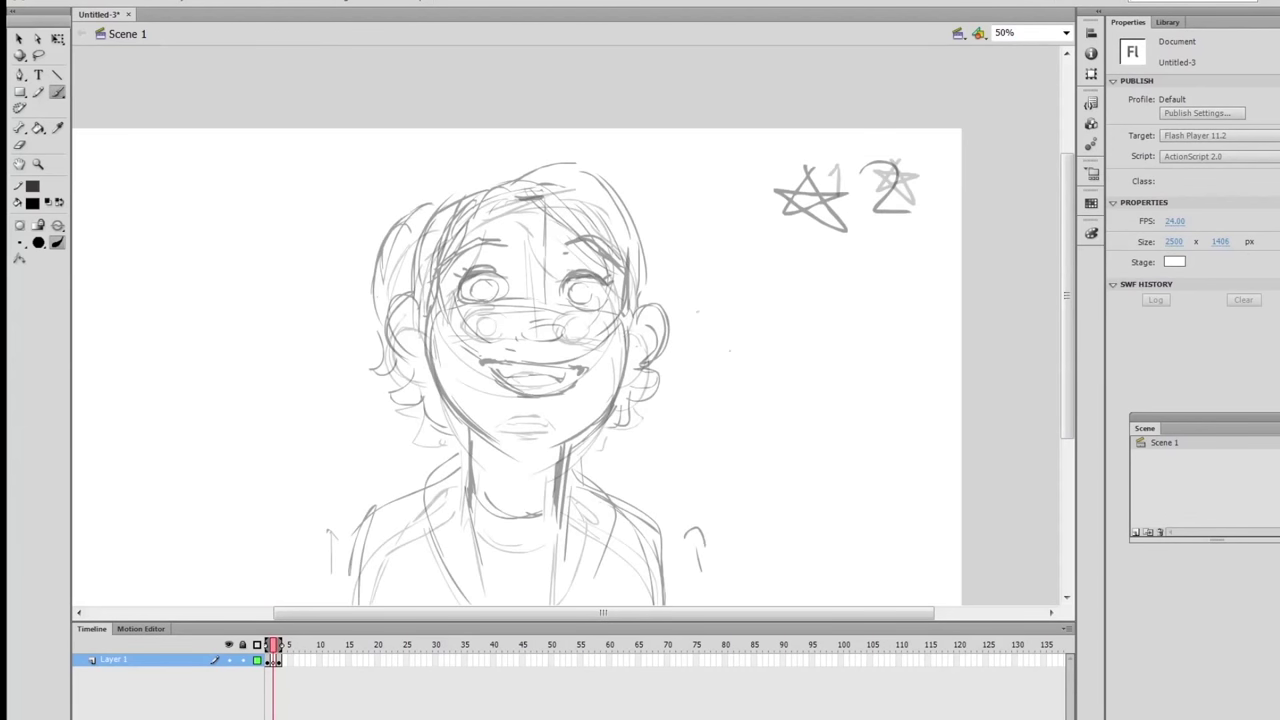
key(Return)
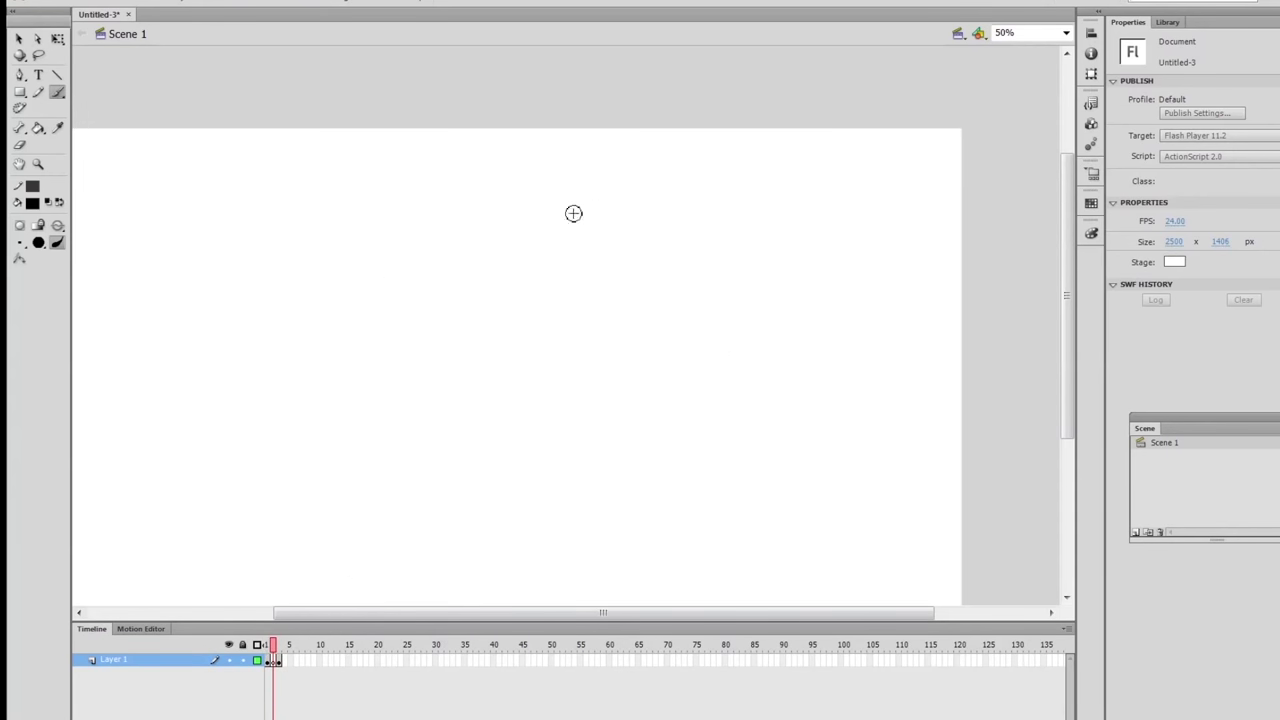
Sketch the nose ellipse, top and sides of the head, right cheek curve and top hair strokes.
mouse_move(533, 351)
mouse_down()
mouse_move(534, 334)
mouse_move(514, 331)
mouse_up()
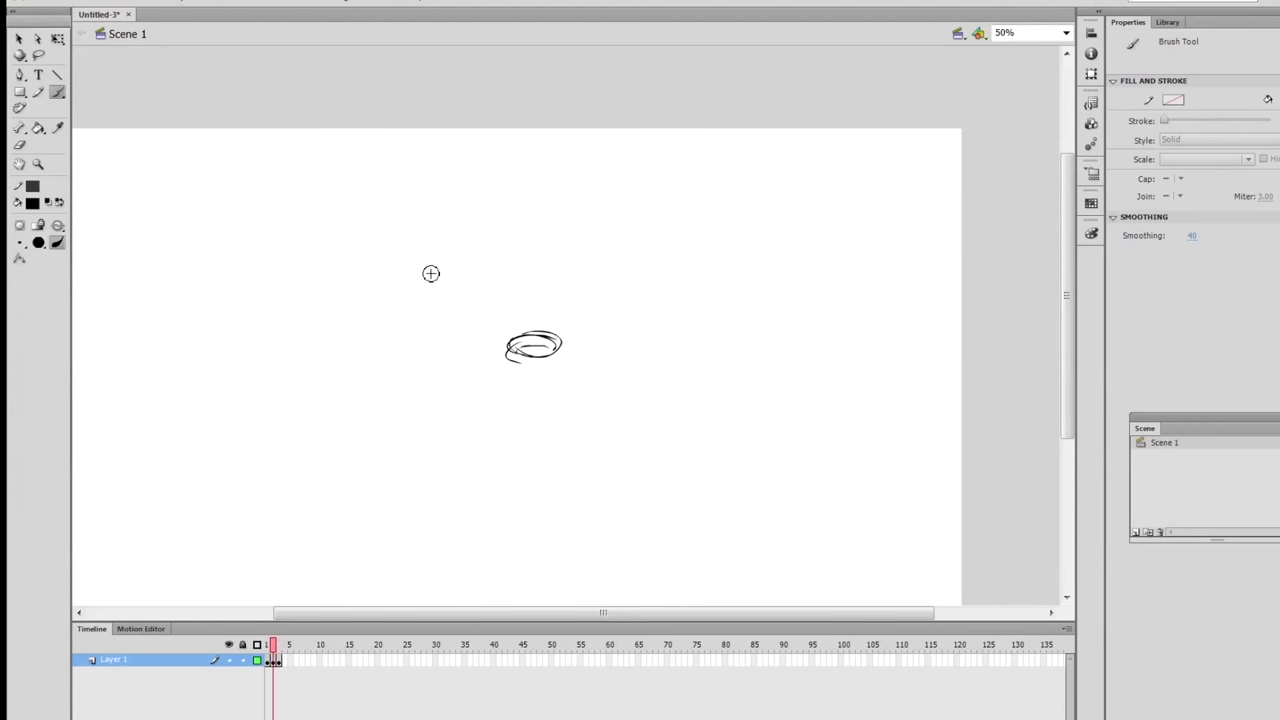
drag(422, 278, 495, 250)
drag(568, 254, 585, 257)
drag(428, 341, 420, 392)
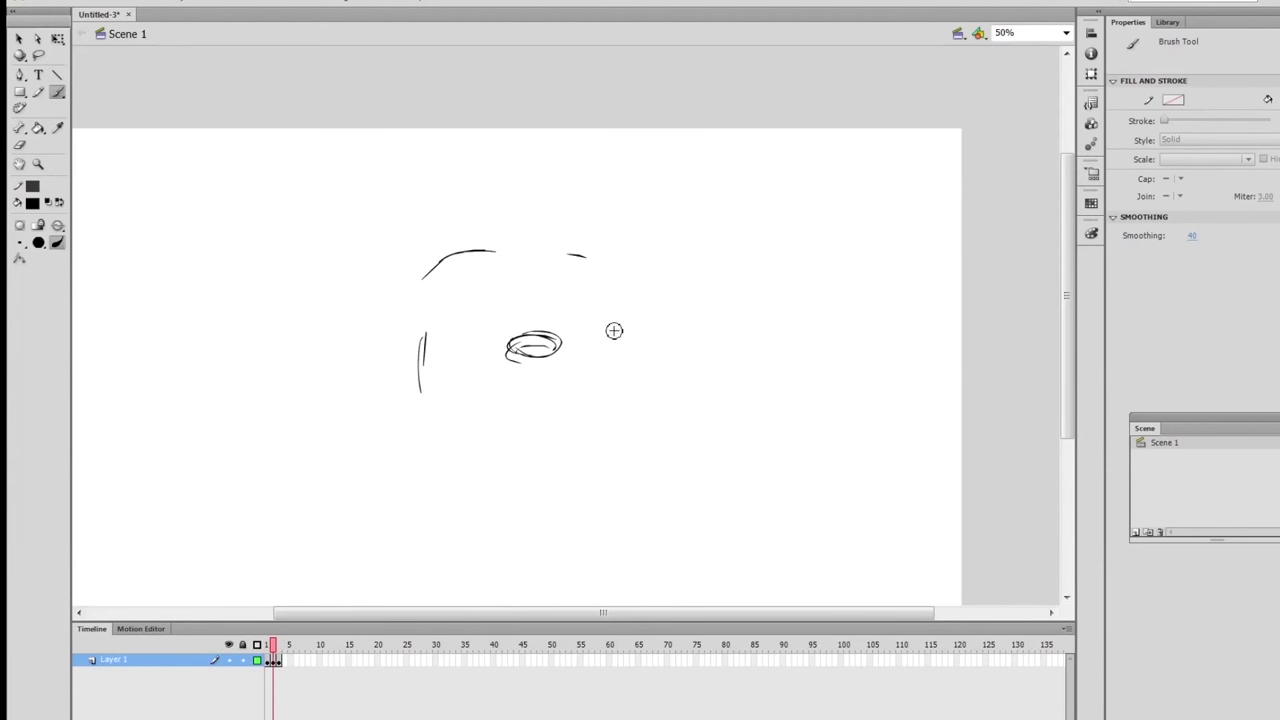
drag(614, 324, 612, 400)
drag(623, 340, 590, 457)
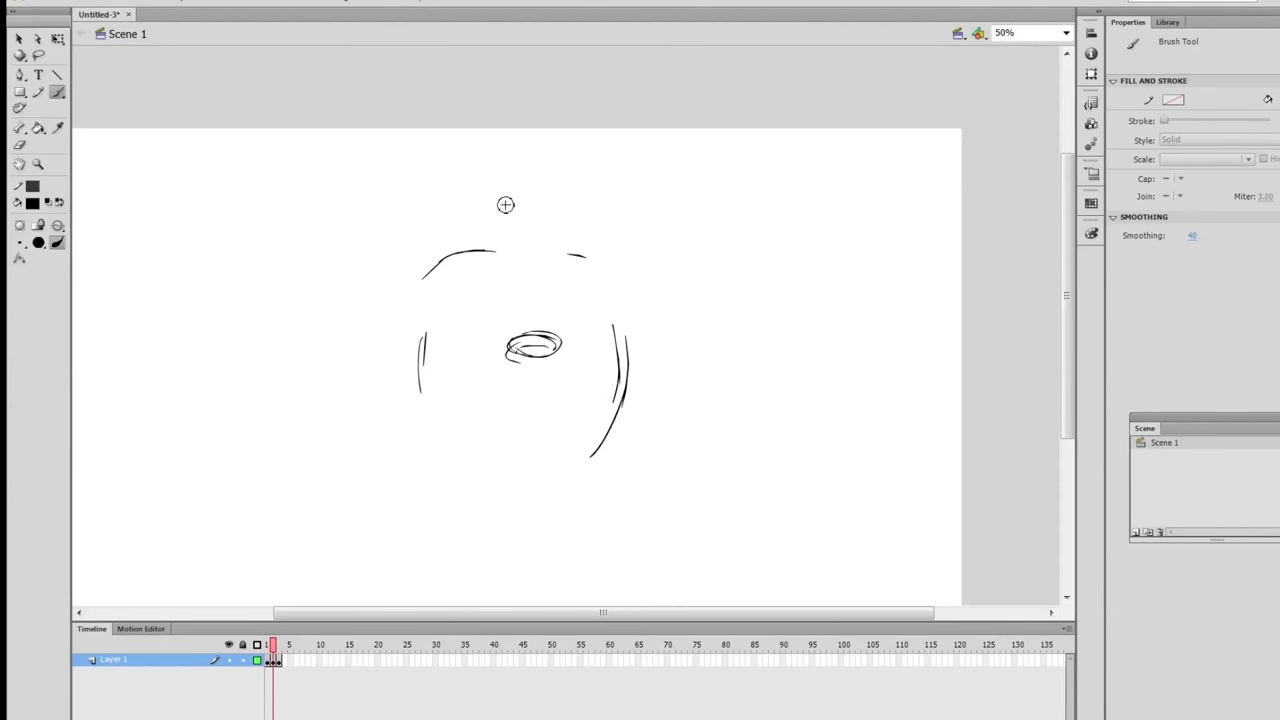
mouse_move(505, 204)
mouse_down()
mouse_move(426, 274)
mouse_move(429, 303)
mouse_move(426, 288)
mouse_up()
drag(580, 226, 614, 278)
drag(427, 333, 424, 390)
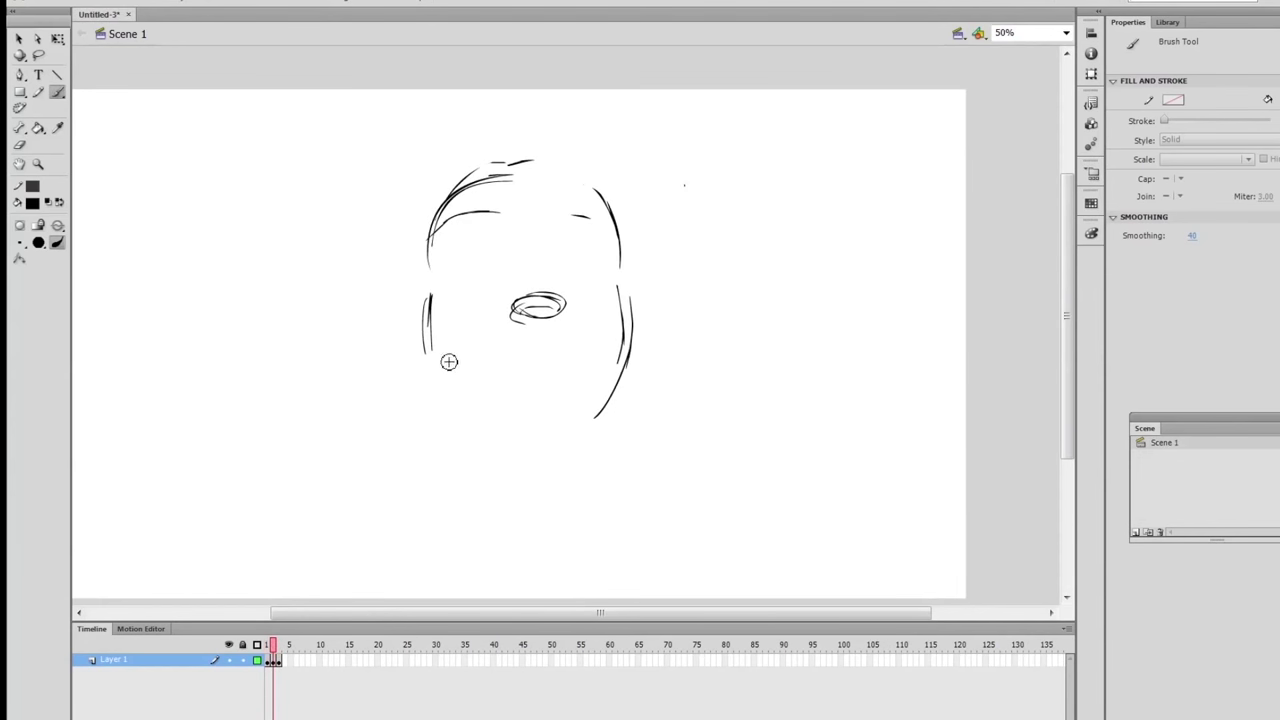
Draw the lower-left jaw, right cheek and the jaw lines meeting at the chin.
drag(449, 360, 508, 428)
drag(426, 302, 432, 352)
drag(432, 352, 500, 428)
mouse_move(619, 288)
mouse_down()
mouse_move(628, 328)
mouse_move(566, 432)
mouse_up()
drag(566, 432, 531, 400)
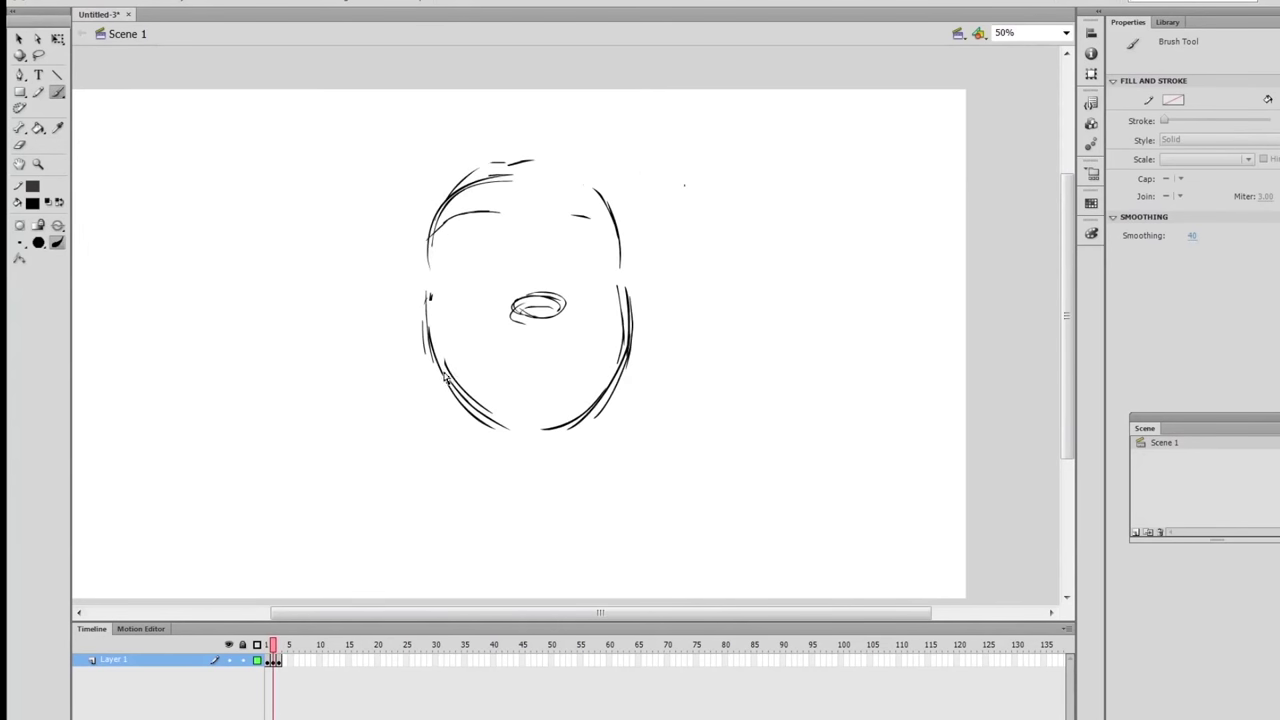
drag(448, 378, 500, 426)
drag(616, 374, 536, 442)
Add the neck lines below the chin and both shoulder lines.
drag(472, 392, 467, 470)
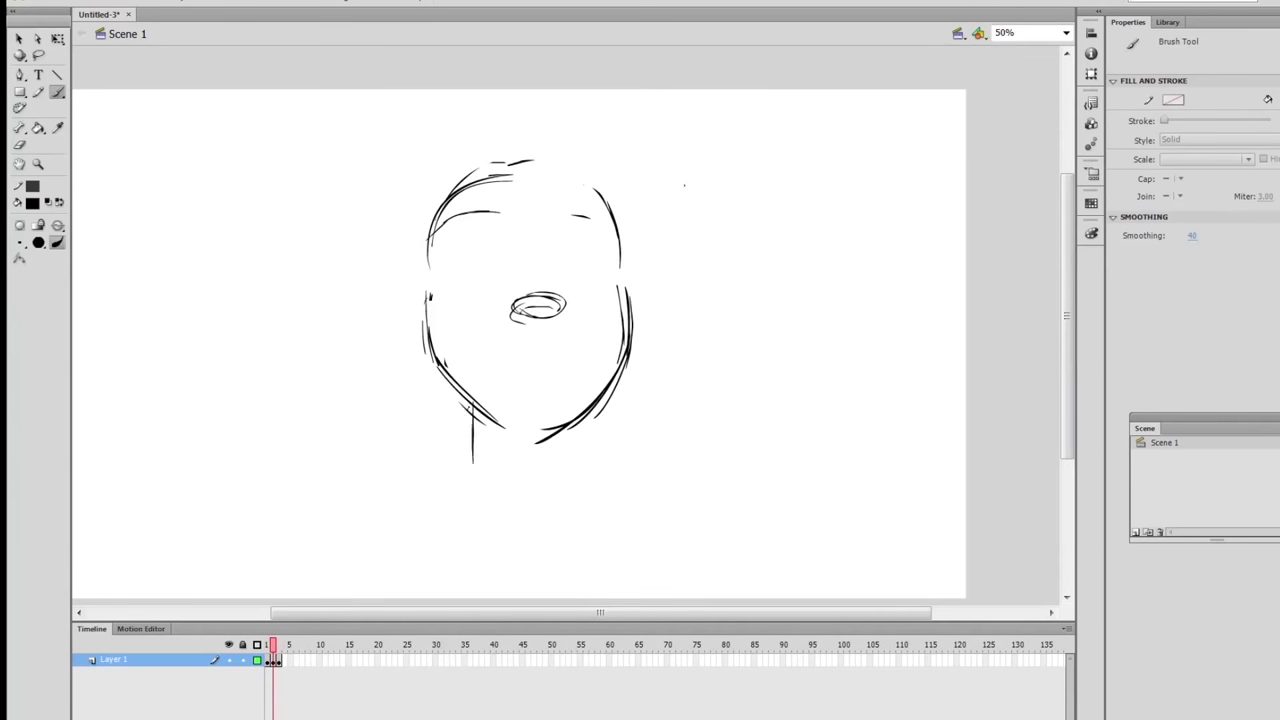
mouse_move(477, 397)
mouse_down()
mouse_move(486, 340)
mouse_move(484, 377)
mouse_move(358, 500)
mouse_move(326, 576)
mouse_up()
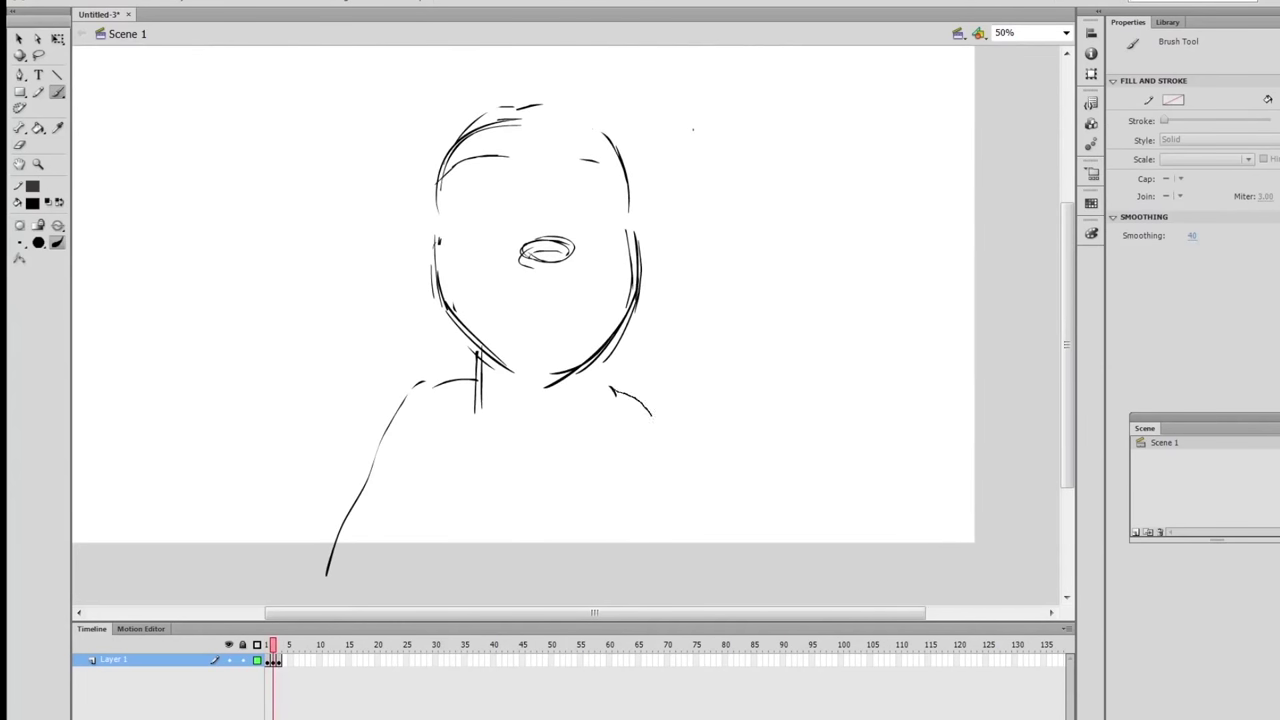
drag(614, 390, 684, 480)
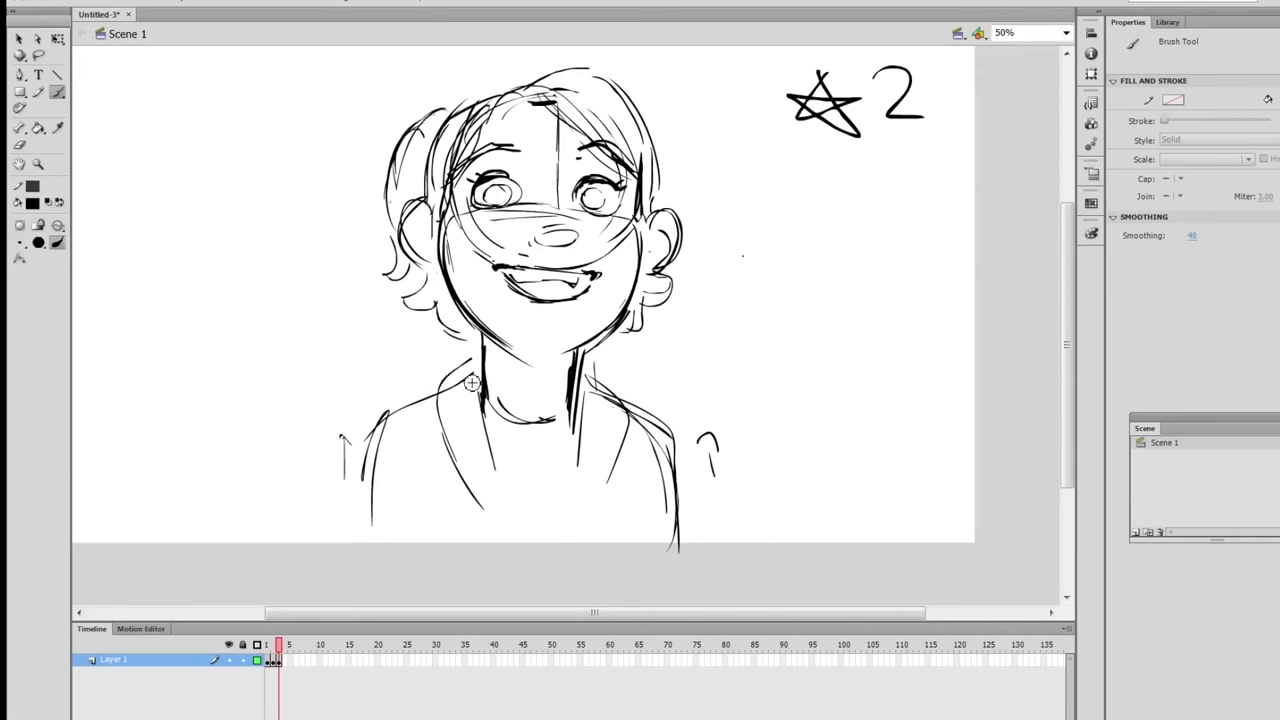
mouse_move(474, 372)
mouse_down()
mouse_move(386, 398)
mouse_move(367, 535)
mouse_up()
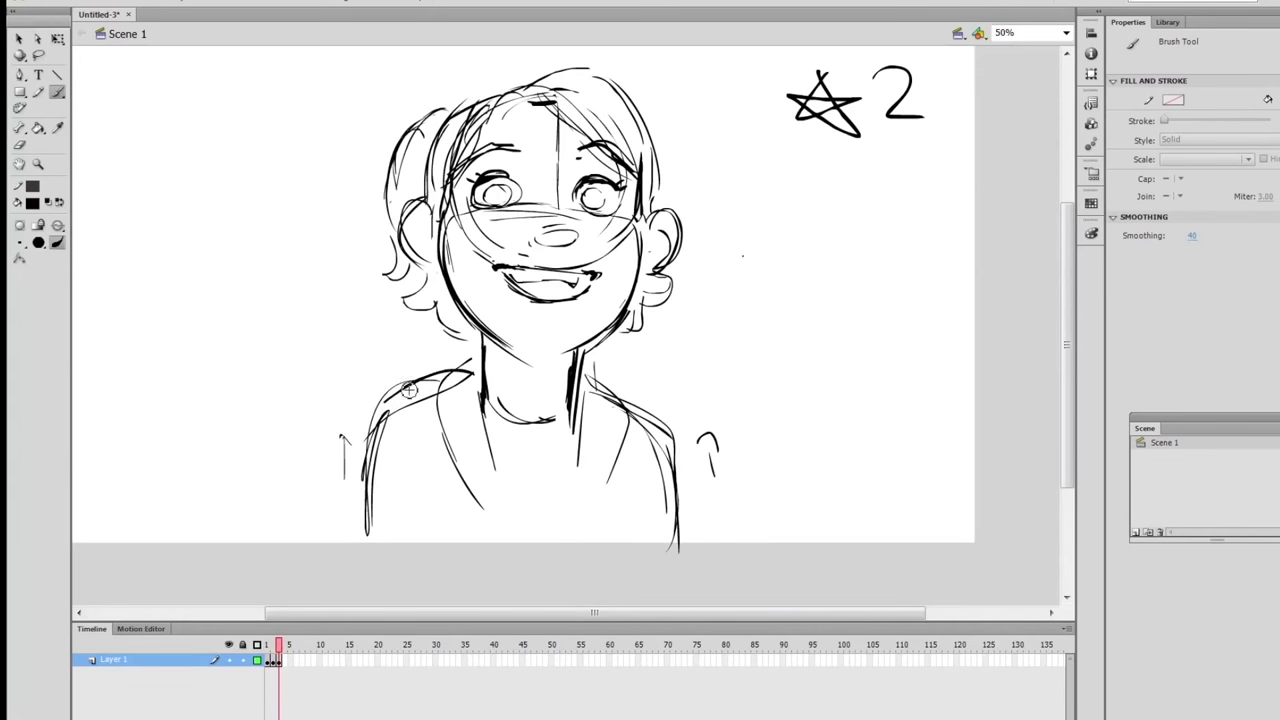
drag(594, 364, 660, 398)
drag(660, 398, 694, 512)
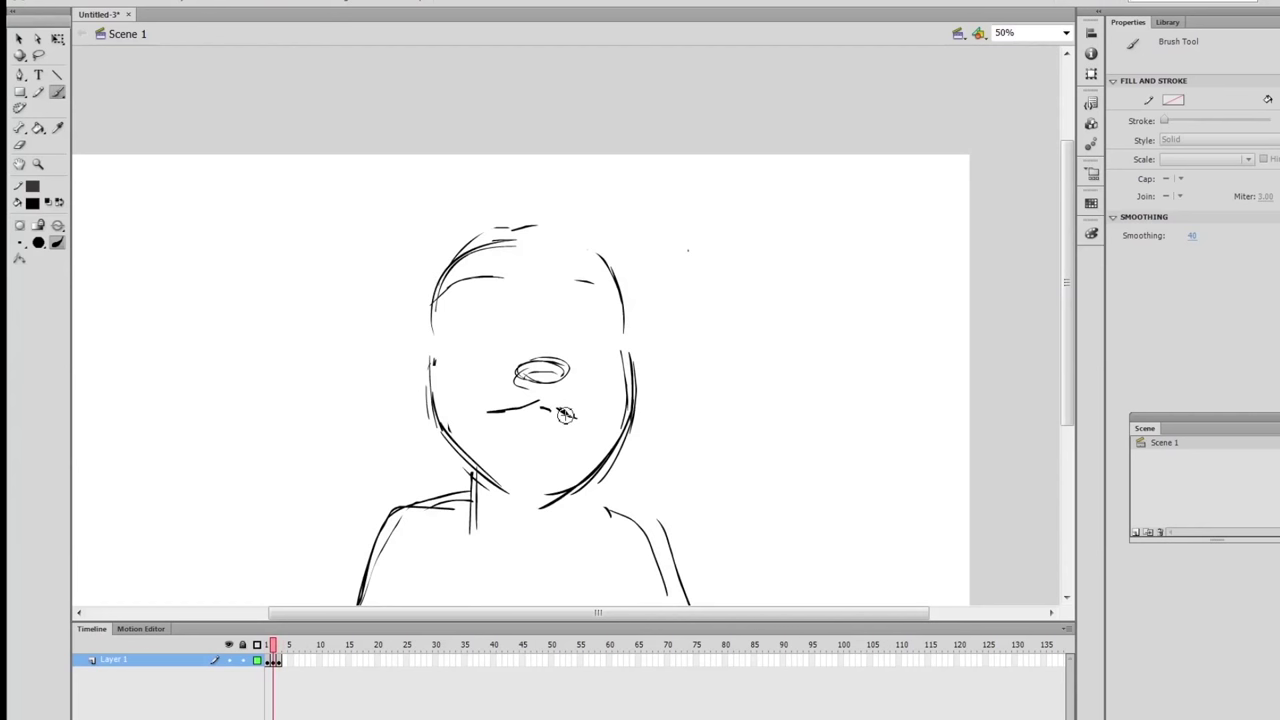
Brush in the lower lip, the left eye with lid lines, the right eye circle and a forehead line.
mouse_move(490, 422)
mouse_down()
mouse_move(531, 434)
mouse_move(580, 423)
mouse_up()
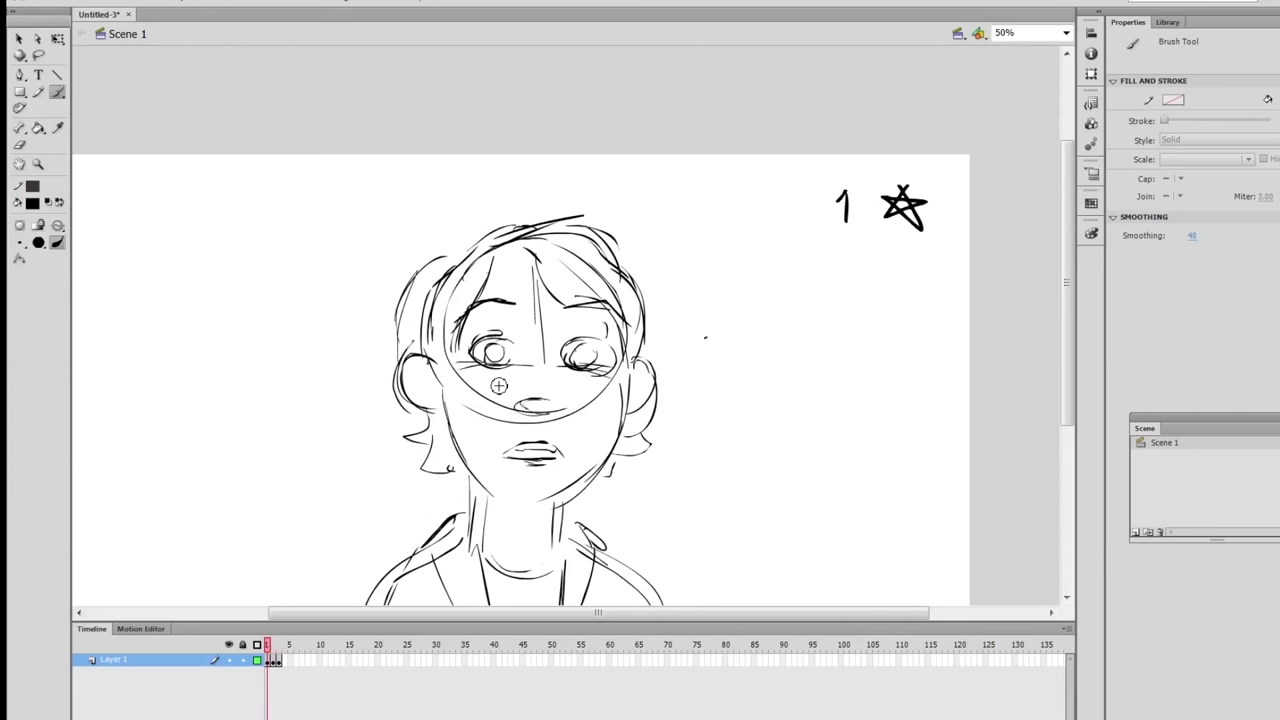
drag(465, 320, 500, 314)
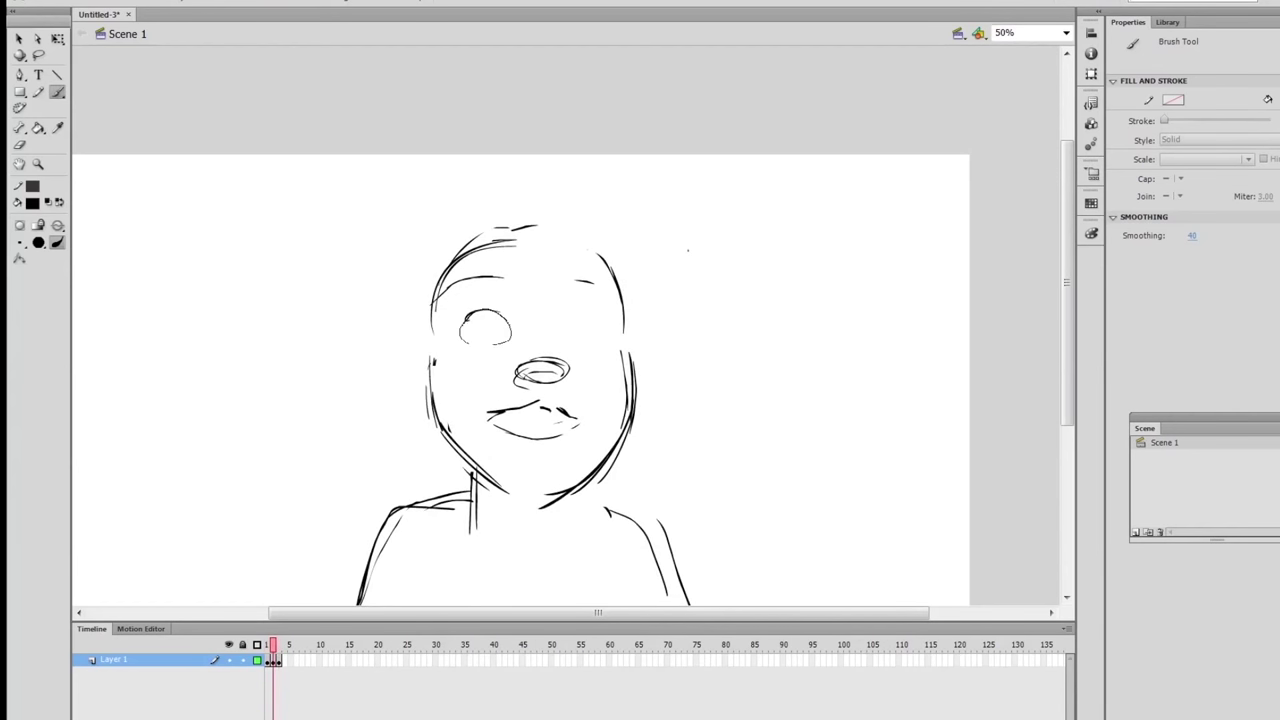
mouse_move(462, 326)
mouse_down()
mouse_move(513, 324)
mouse_move(520, 340)
mouse_up()
drag(588, 314, 571, 323)
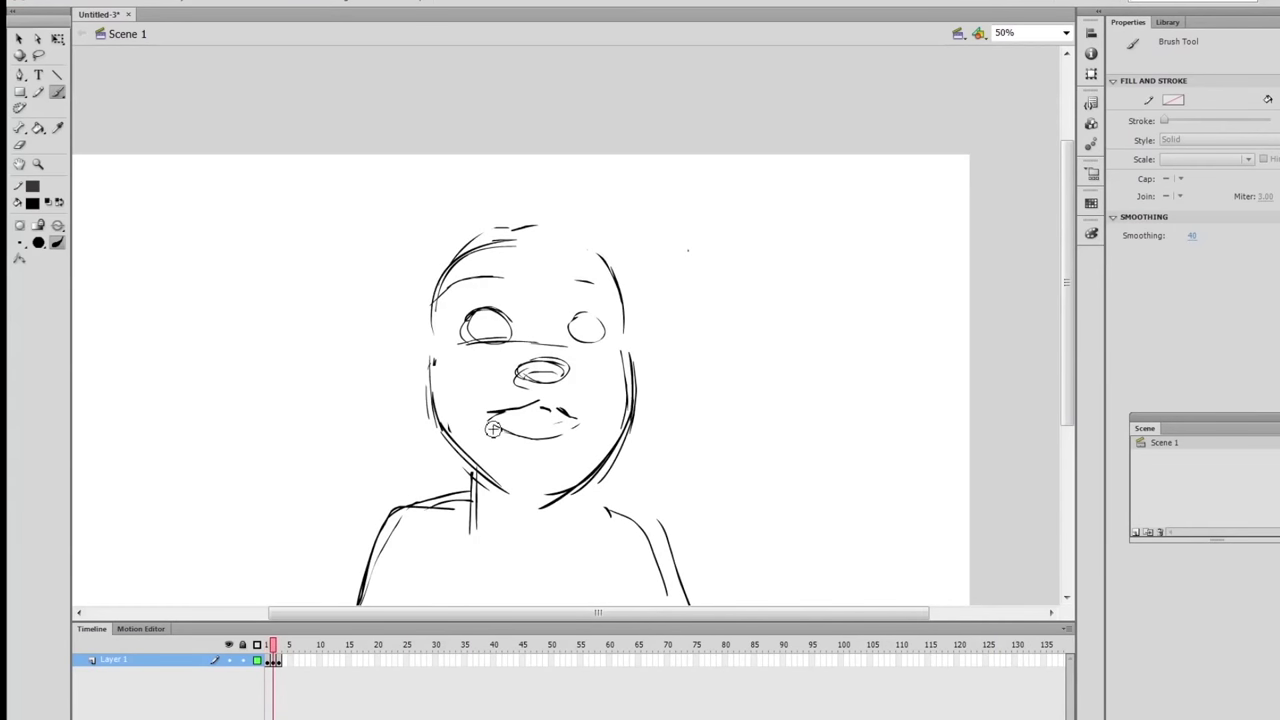
drag(493, 429, 560, 436)
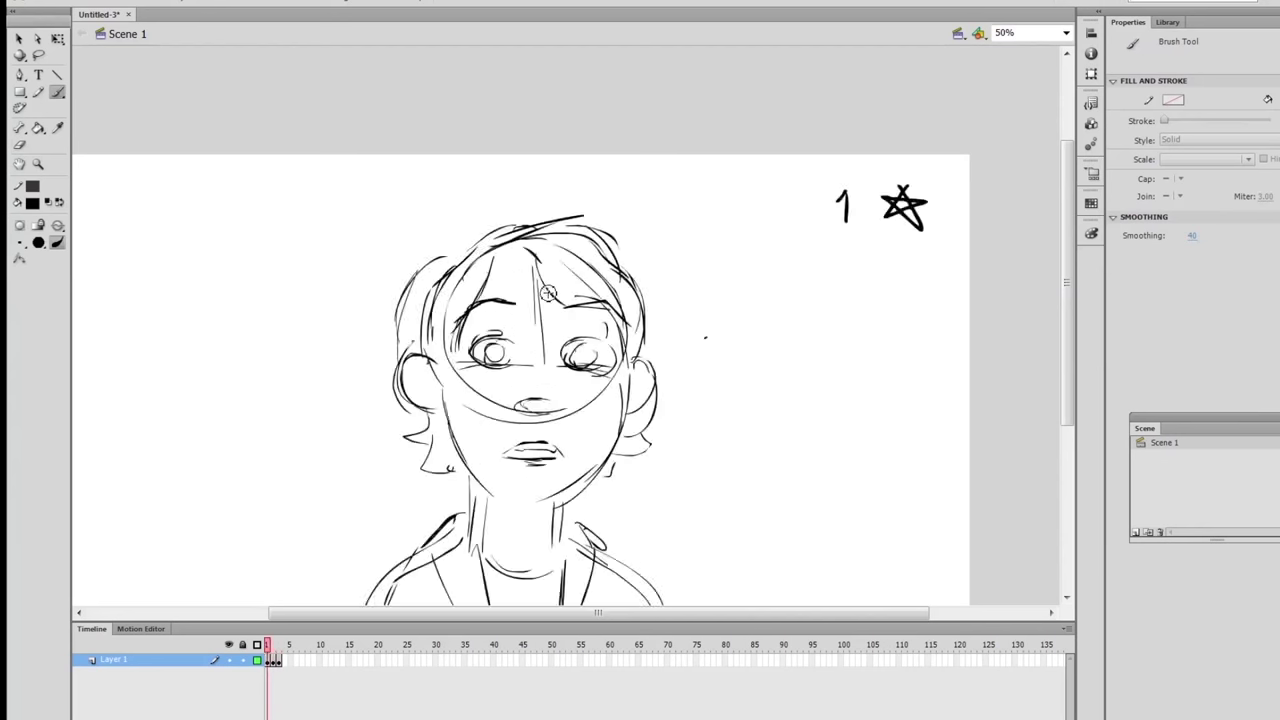
drag(548, 290, 547, 346)
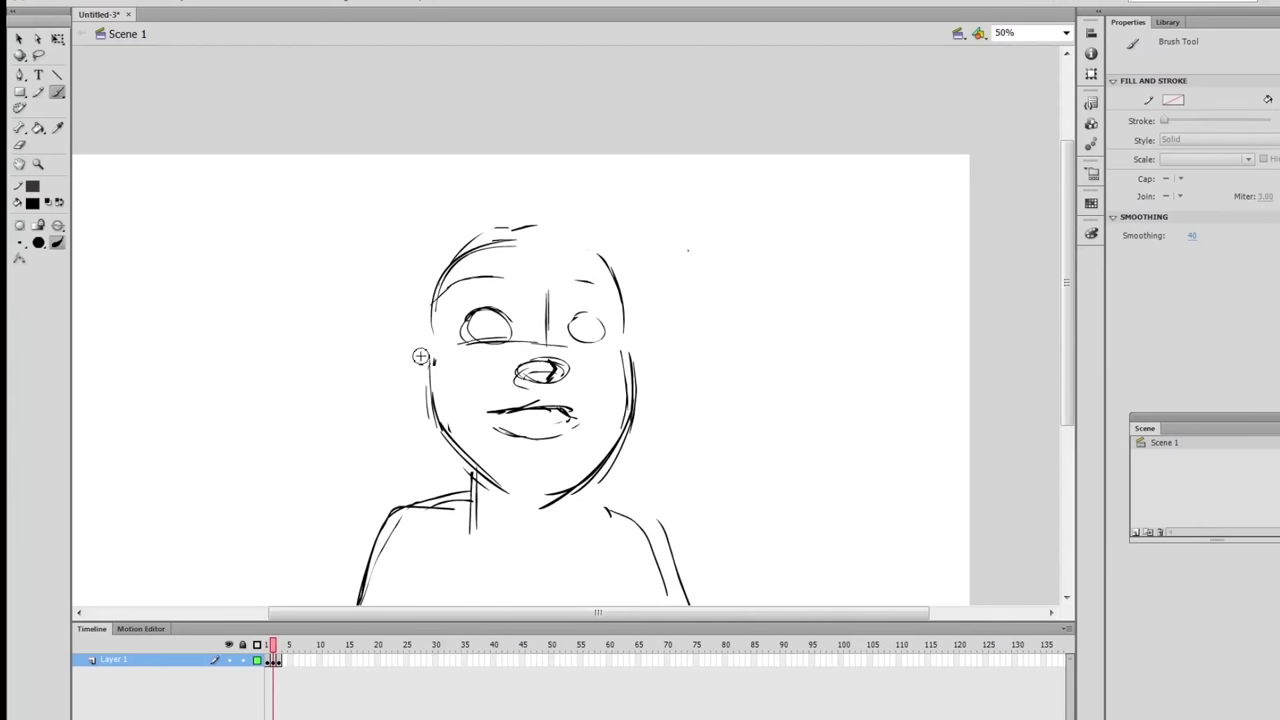
Draw the left ear and add hair strokes on the top, right and left of the head.
drag(428, 352, 397, 367)
drag(412, 401, 398, 368)
mouse_move(628, 345)
mouse_down()
mouse_move(632, 375)
mouse_move(652, 400)
mouse_up()
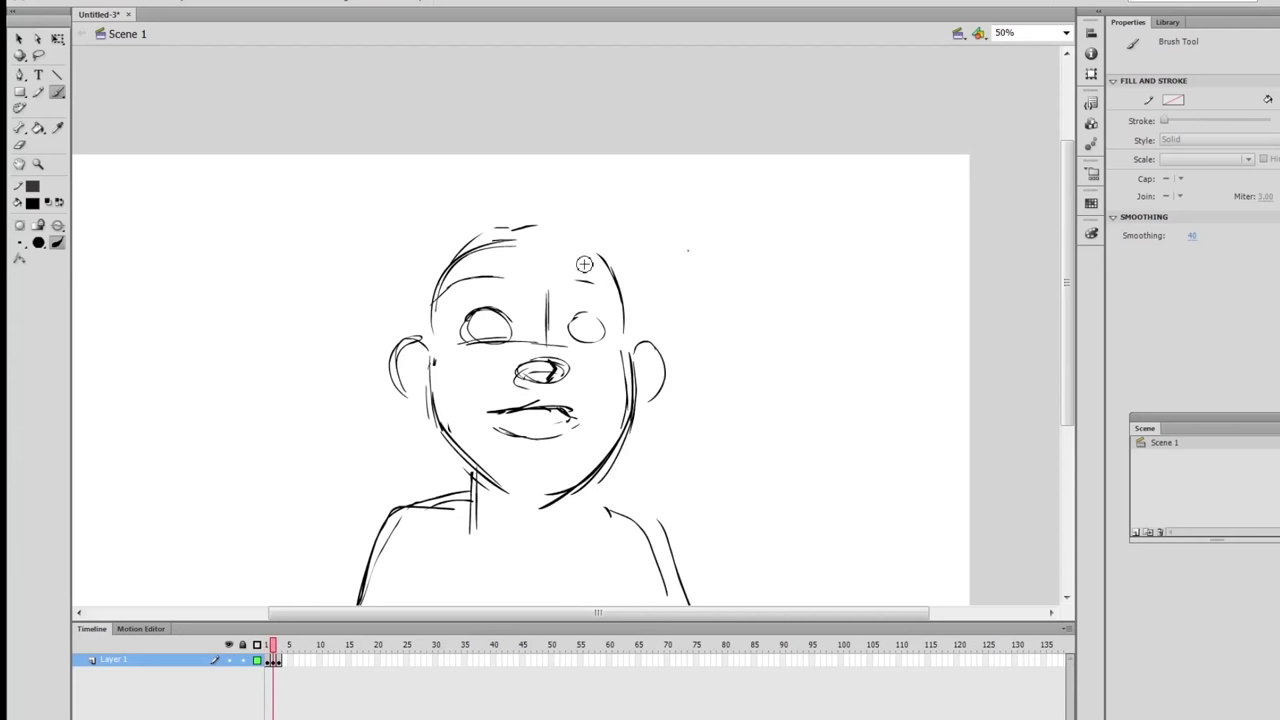
scroll(583, 263, up, 3)
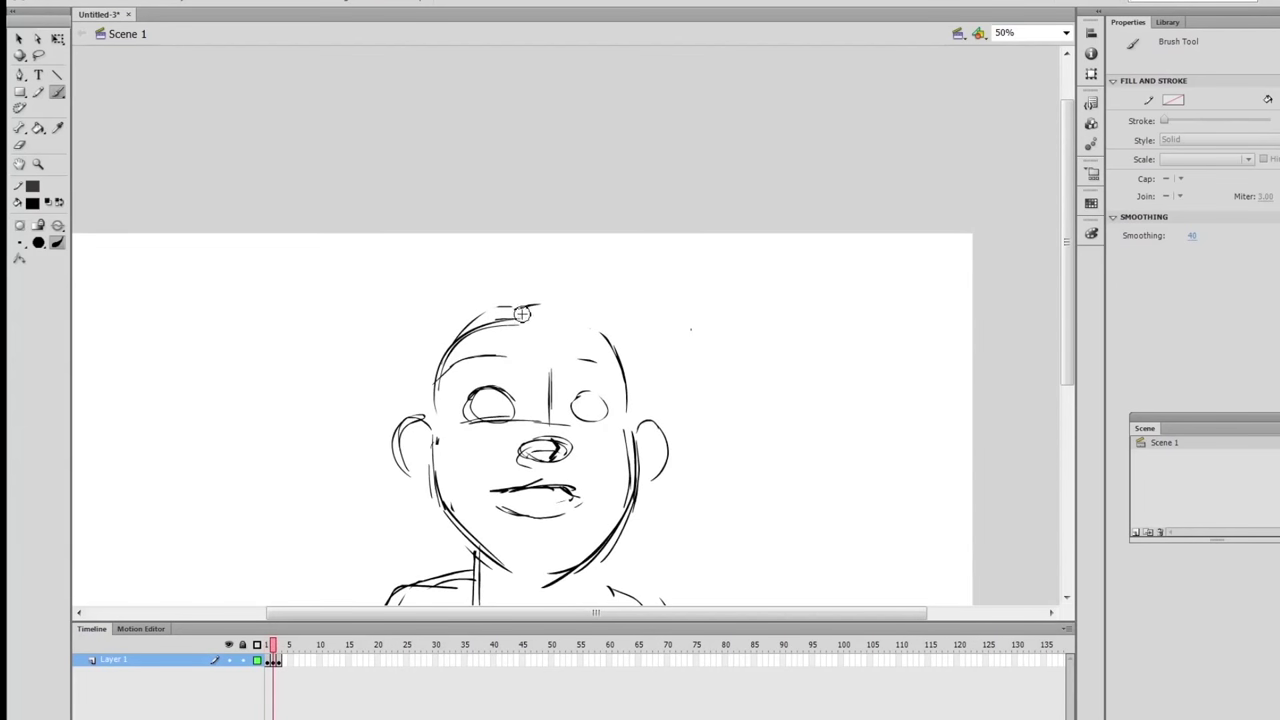
mouse_move(520, 304)
mouse_down()
mouse_move(578, 372)
mouse_move(598, 290)
mouse_move(634, 358)
mouse_up()
drag(588, 281, 628, 332)
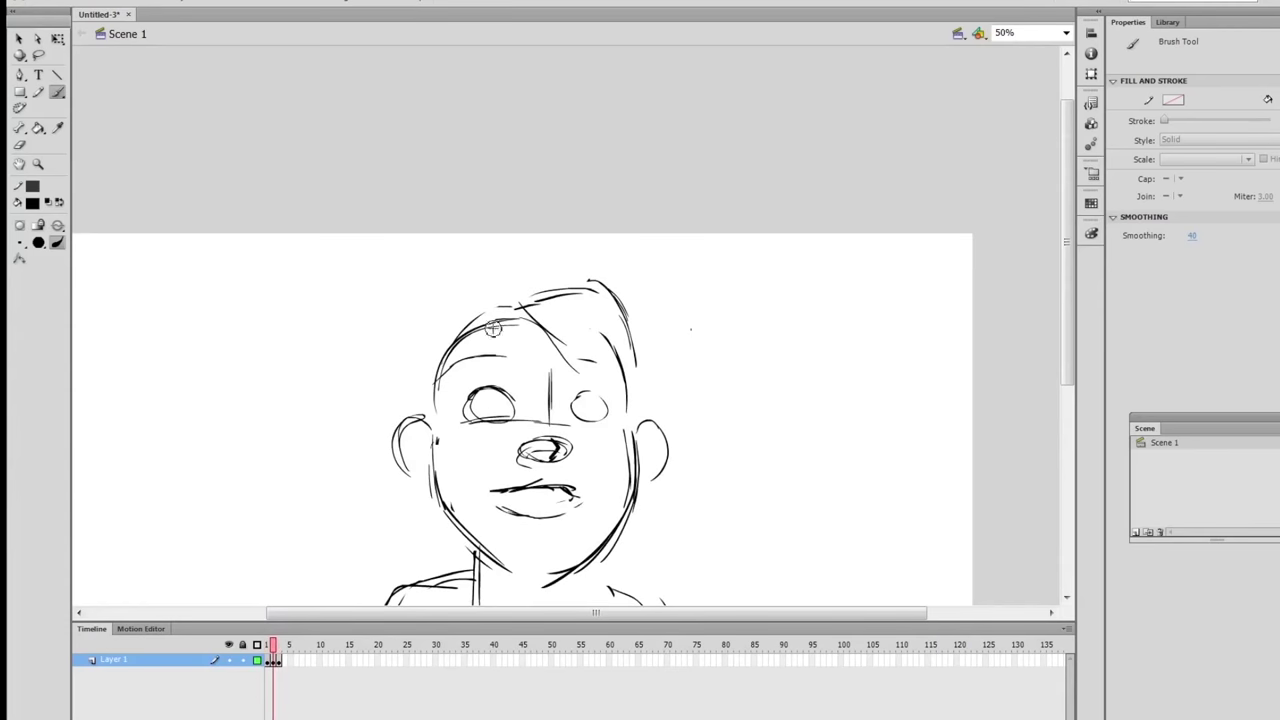
drag(474, 334, 466, 374)
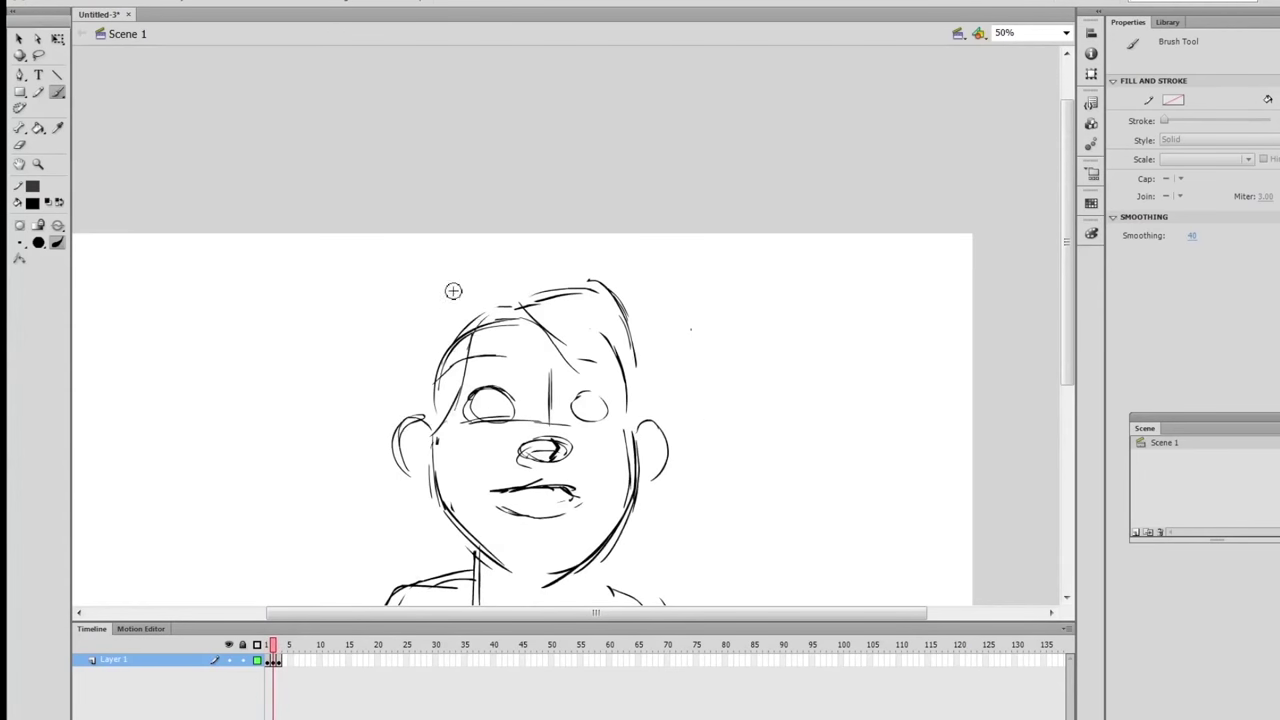
mouse_move(458, 322)
mouse_down()
mouse_move(418, 407)
mouse_move(436, 328)
mouse_move(455, 318)
mouse_move(384, 406)
mouse_up()
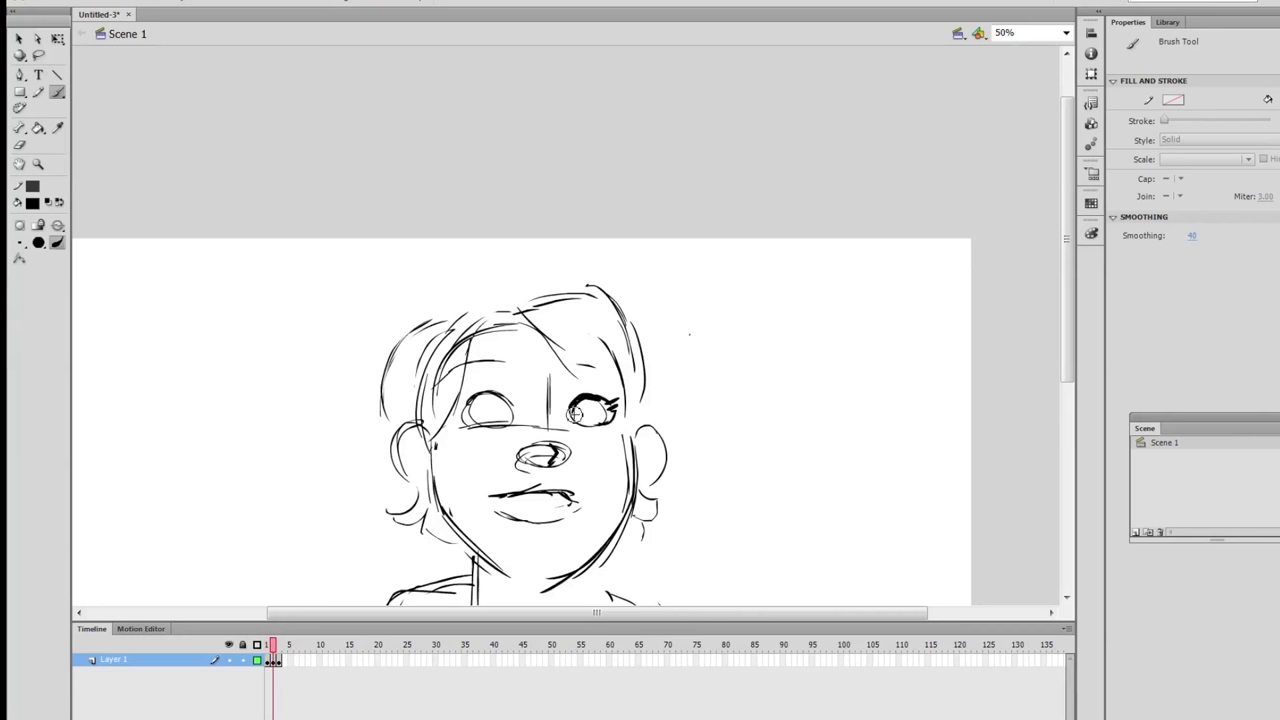
Outline the left eye, the right eye and brow, the left jaw, and the neck and collarbone.
mouse_move(478, 405)
mouse_down()
mouse_move(490, 388)
mouse_move(512, 416)
mouse_up()
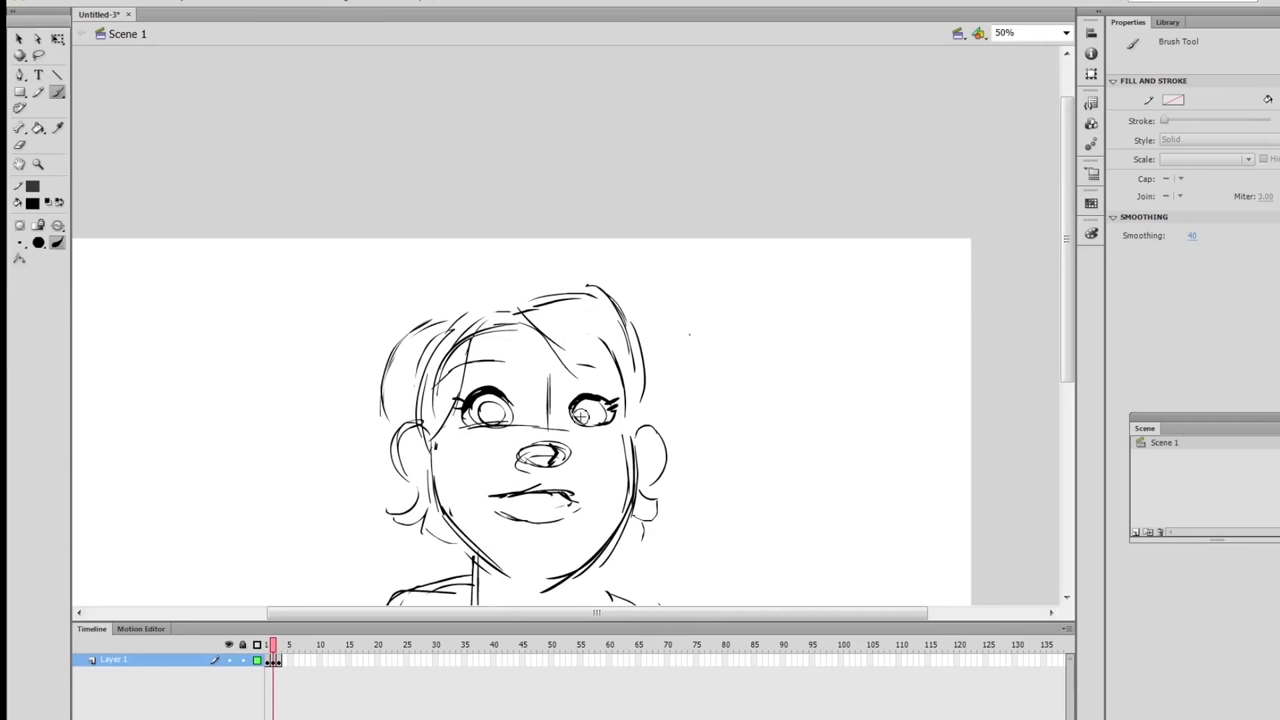
mouse_move(565, 412)
mouse_down()
mouse_move(626, 384)
mouse_move(628, 352)
mouse_up()
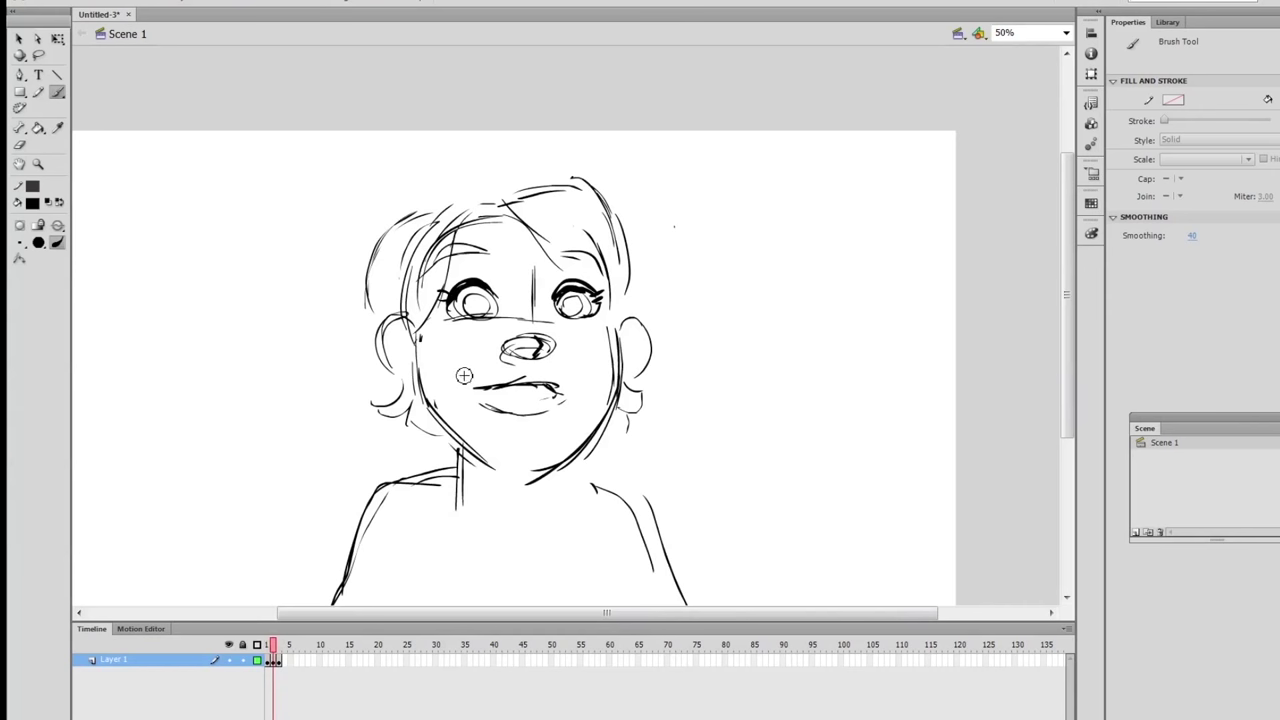
key(e)
key(b)
mouse_move(410, 350)
mouse_down()
mouse_move(418, 392)
mouse_move(462, 446)
mouse_up()
mouse_move(557, 477)
mouse_down()
mouse_move(507, 346)
mouse_move(494, 410)
mouse_up()
drag(418, 398, 465, 405)
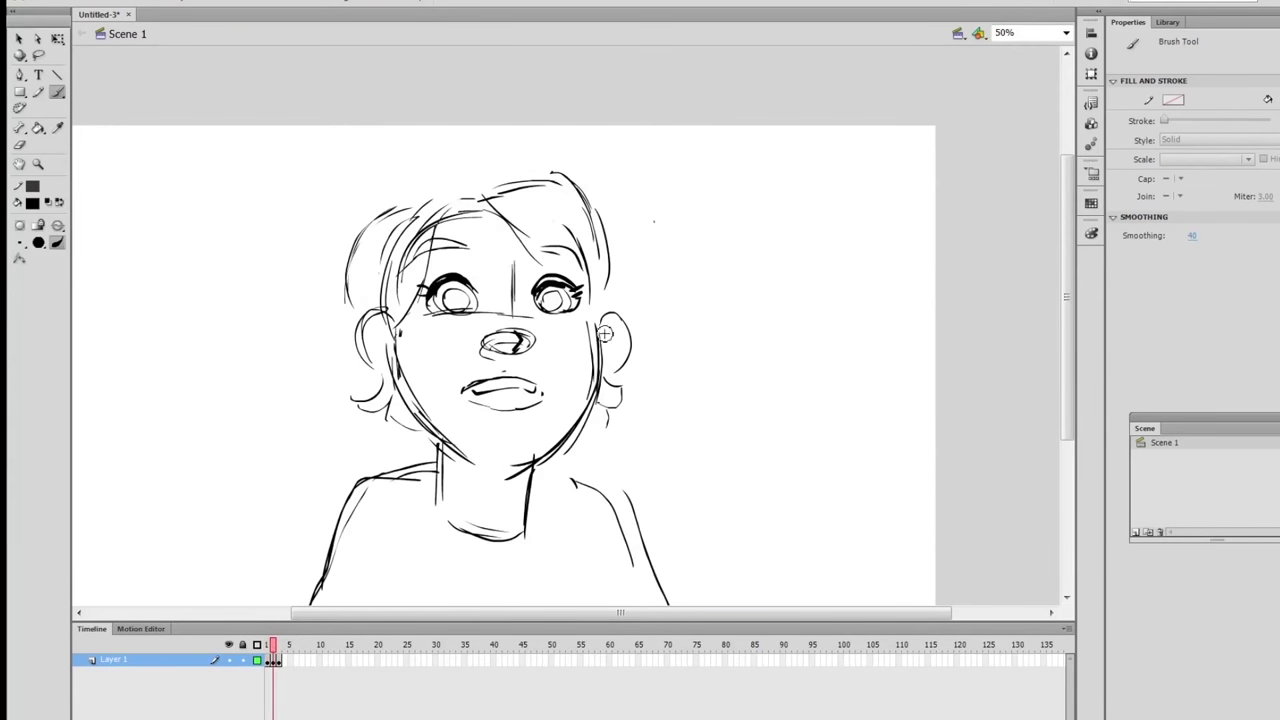
Darken the right ear outline and add inner collar lines beside the neck.
drag(605, 334, 604, 326)
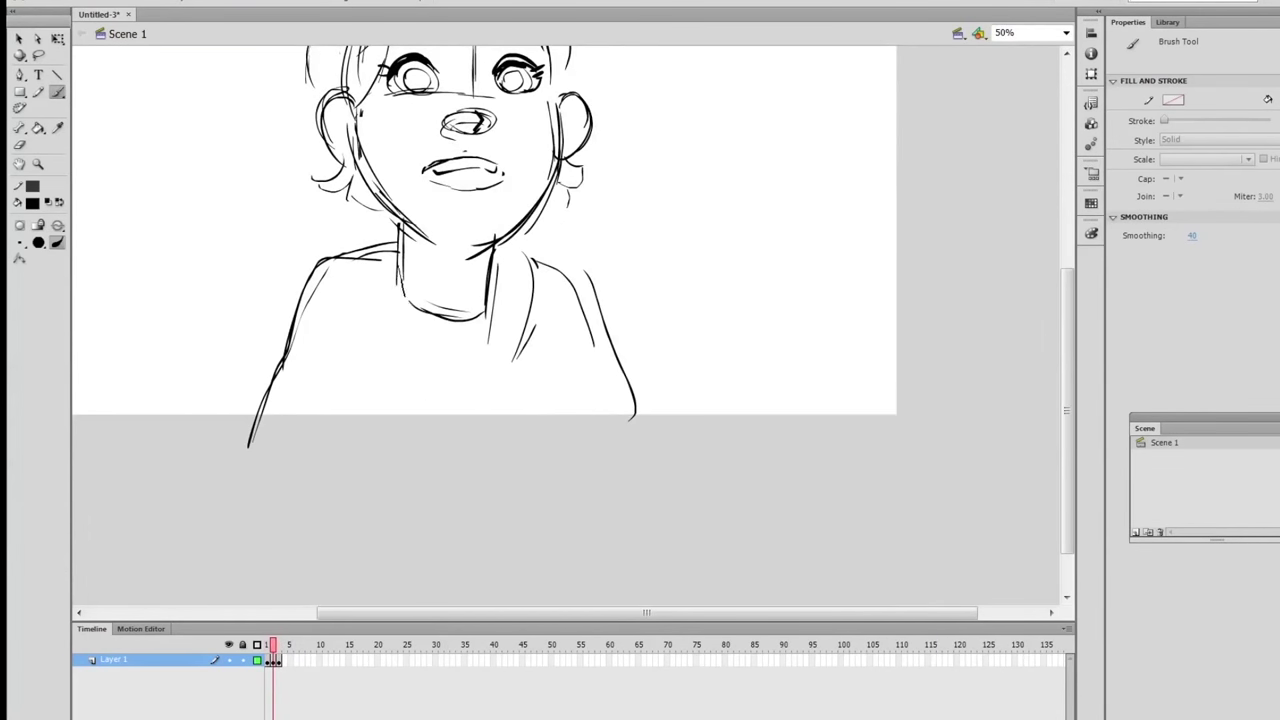
drag(372, 248, 424, 382)
mouse_move(495, 265)
mouse_down()
mouse_move(483, 352)
mouse_move(429, 415)
mouse_up()
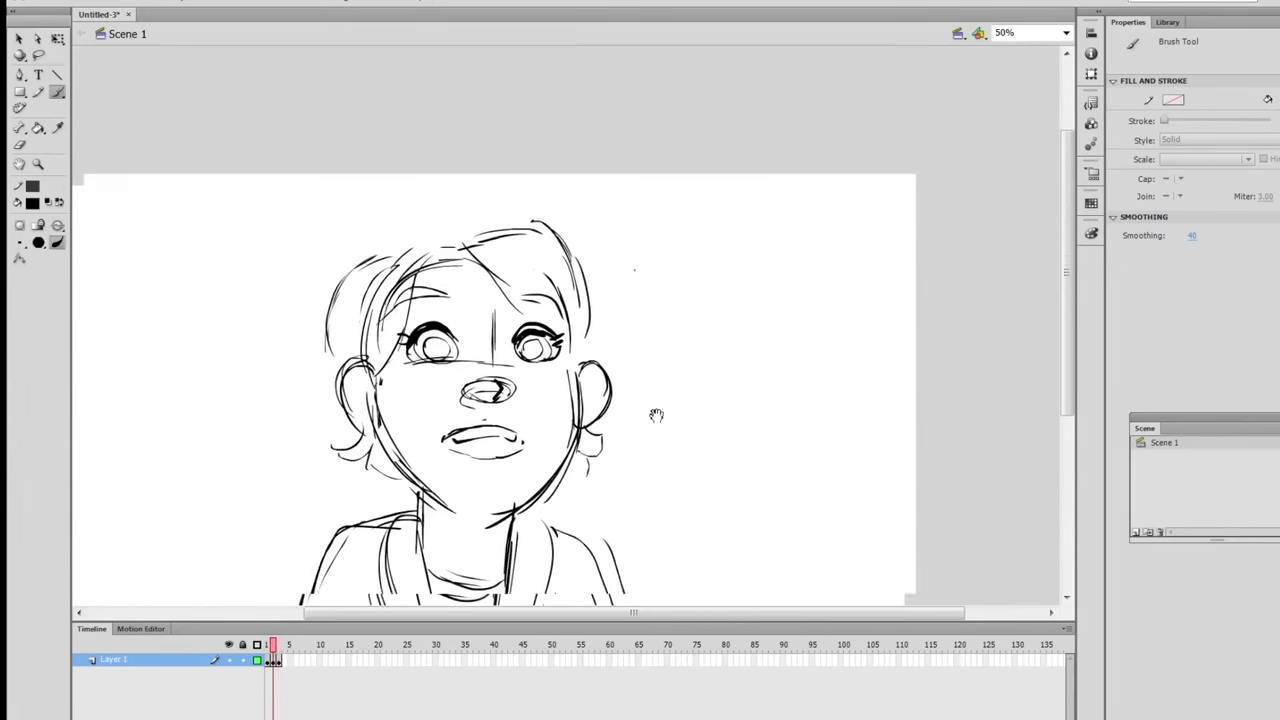
Draw a cheek-to-chin stroke on the face and step between frames 1 and 2 to check.
drag(686, 400, 748, 271)
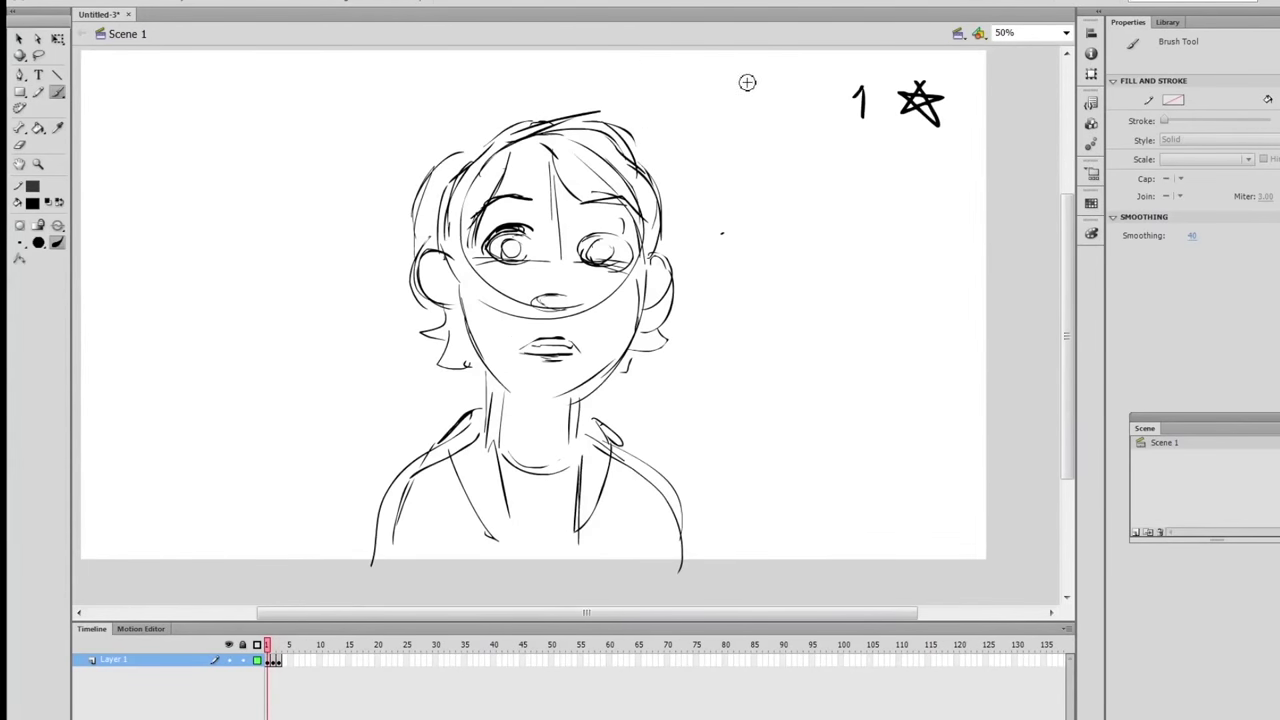
drag(709, 196, 737, 401)
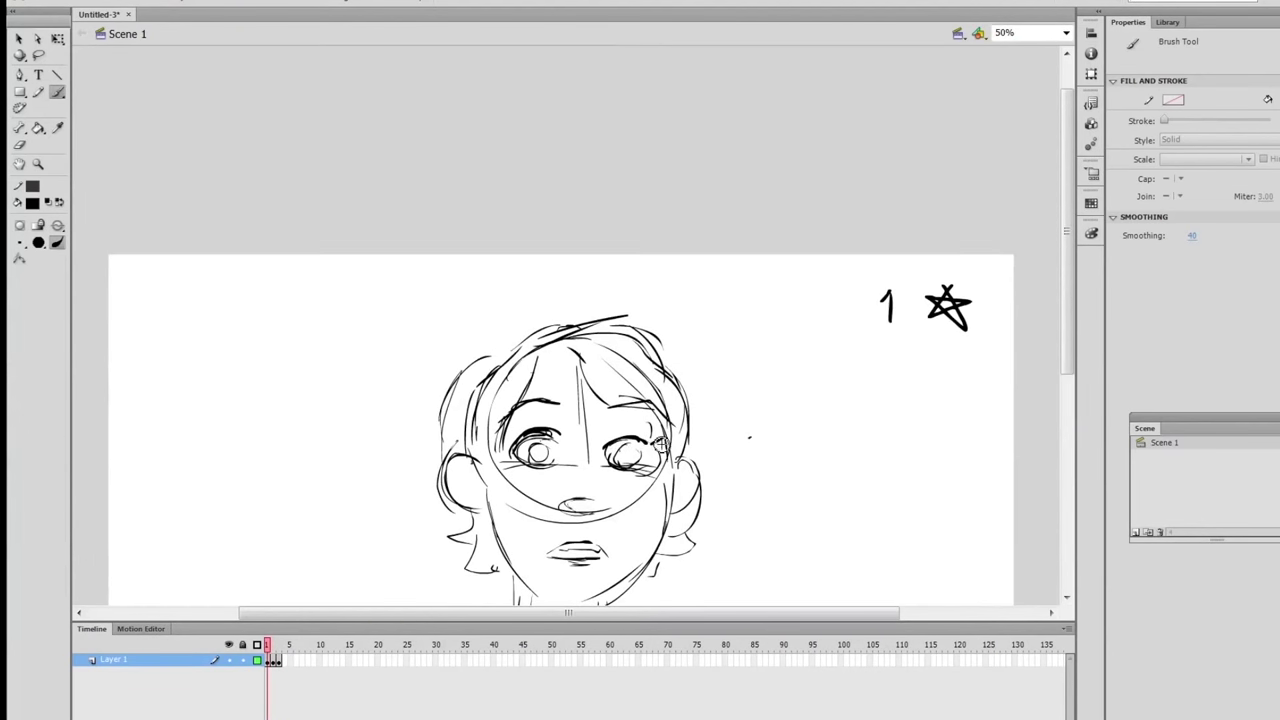
drag(661, 443, 605, 291)
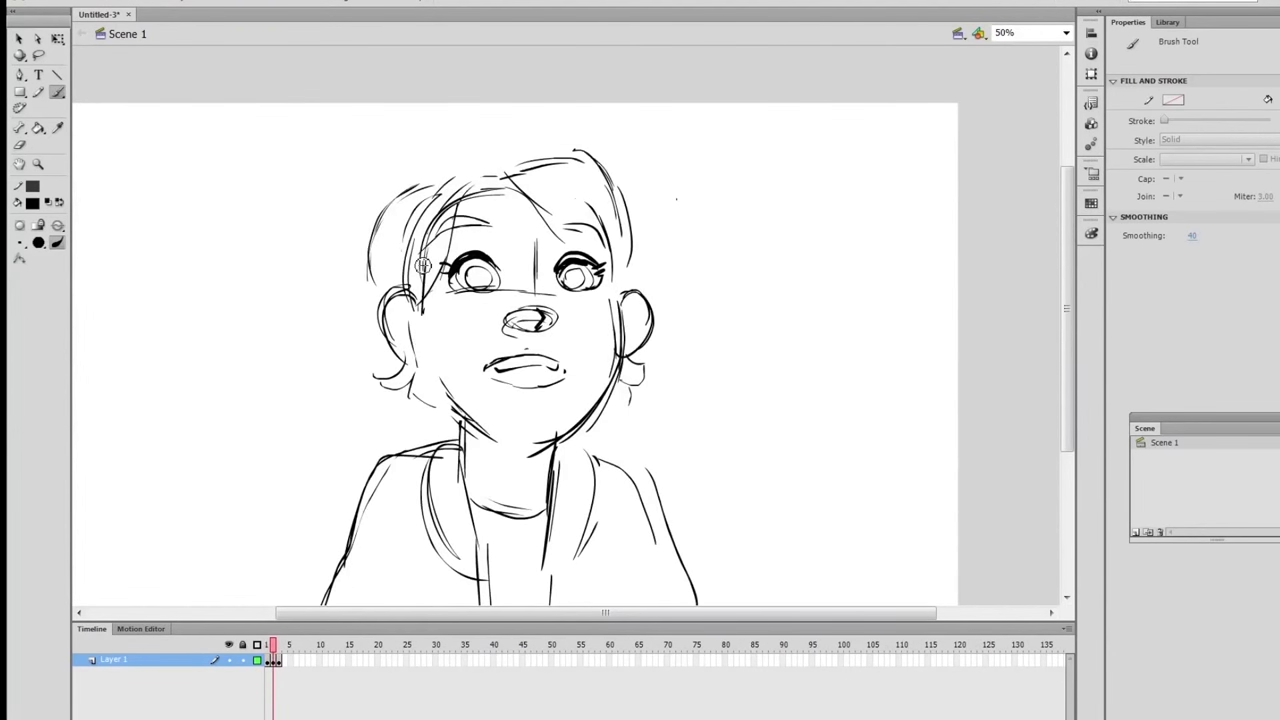
drag(427, 240, 424, 316)
mouse_move(424, 316)
mouse_down()
mouse_move(428, 350)
mouse_move(475, 412)
mouse_up()
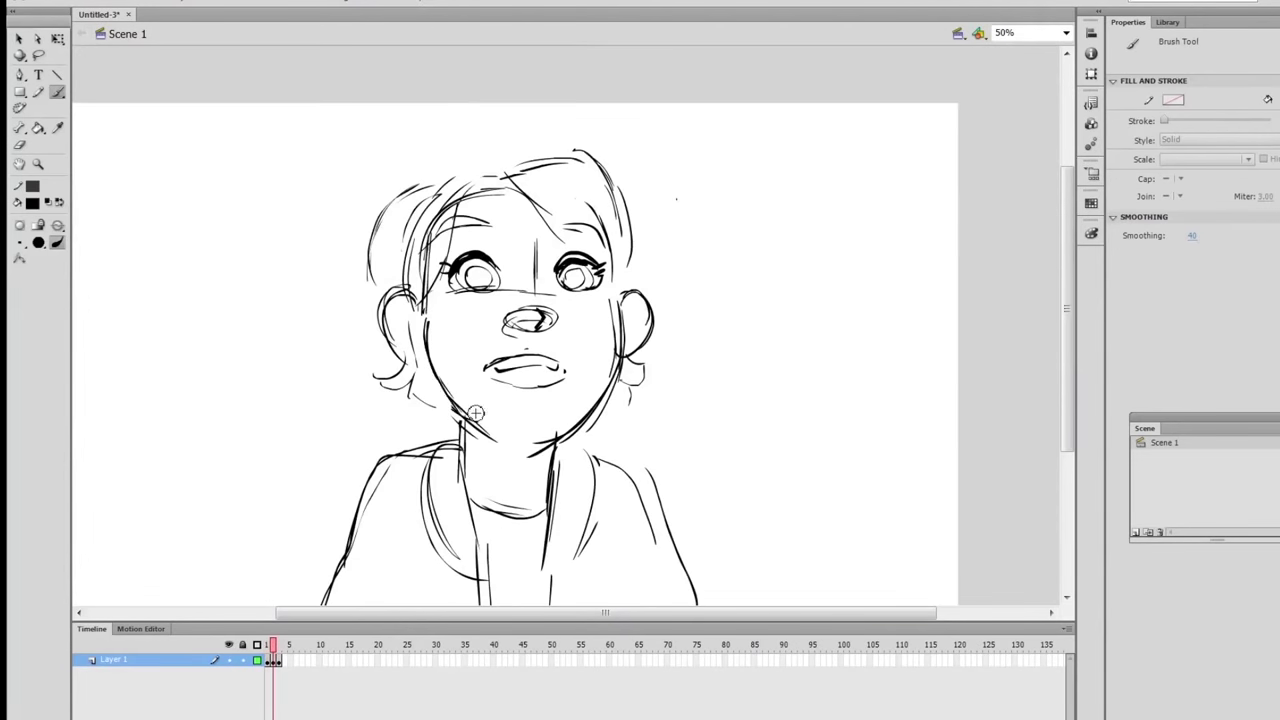
key(period)
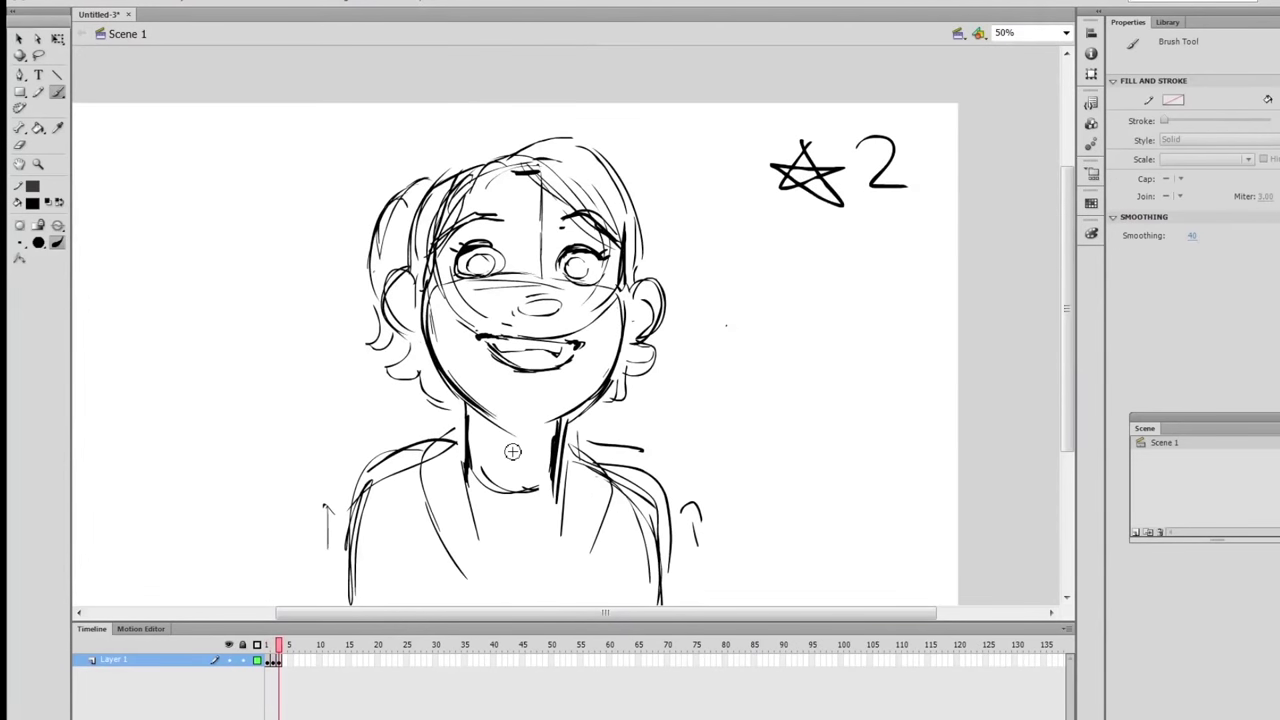
key(comma)
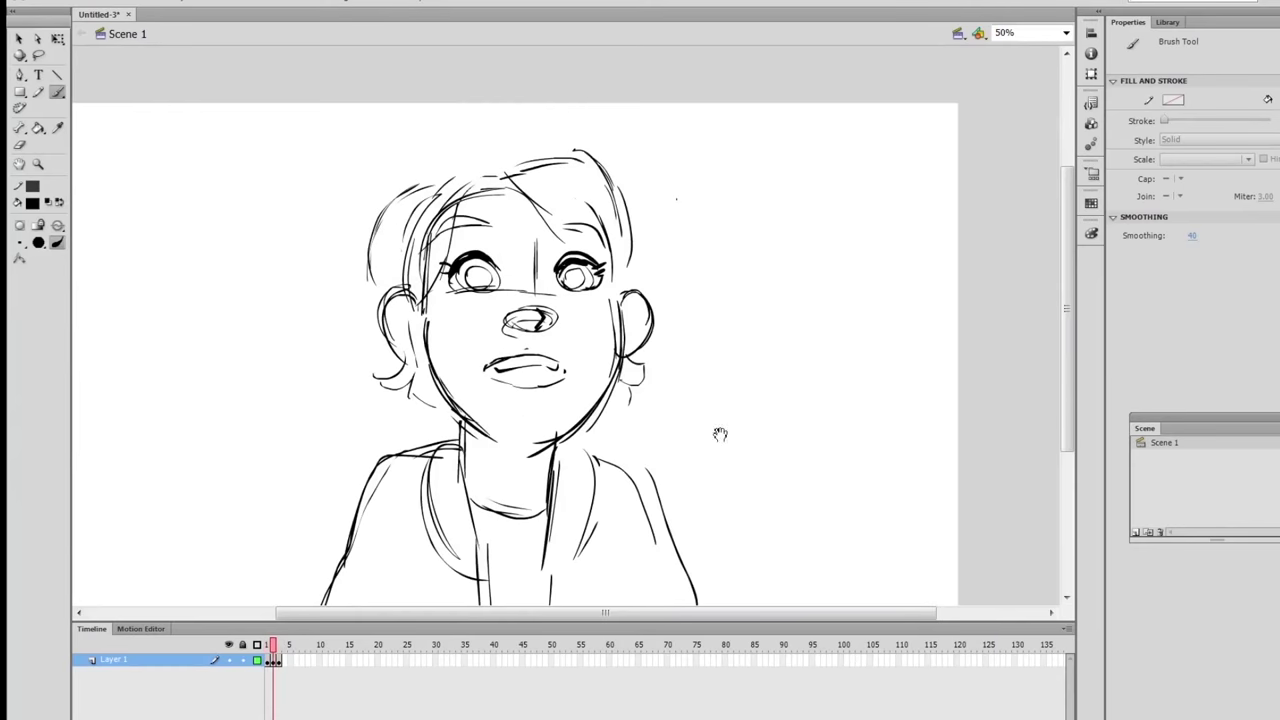
scroll(717, 420, down, 3)
scroll(617, 356, up, 4)
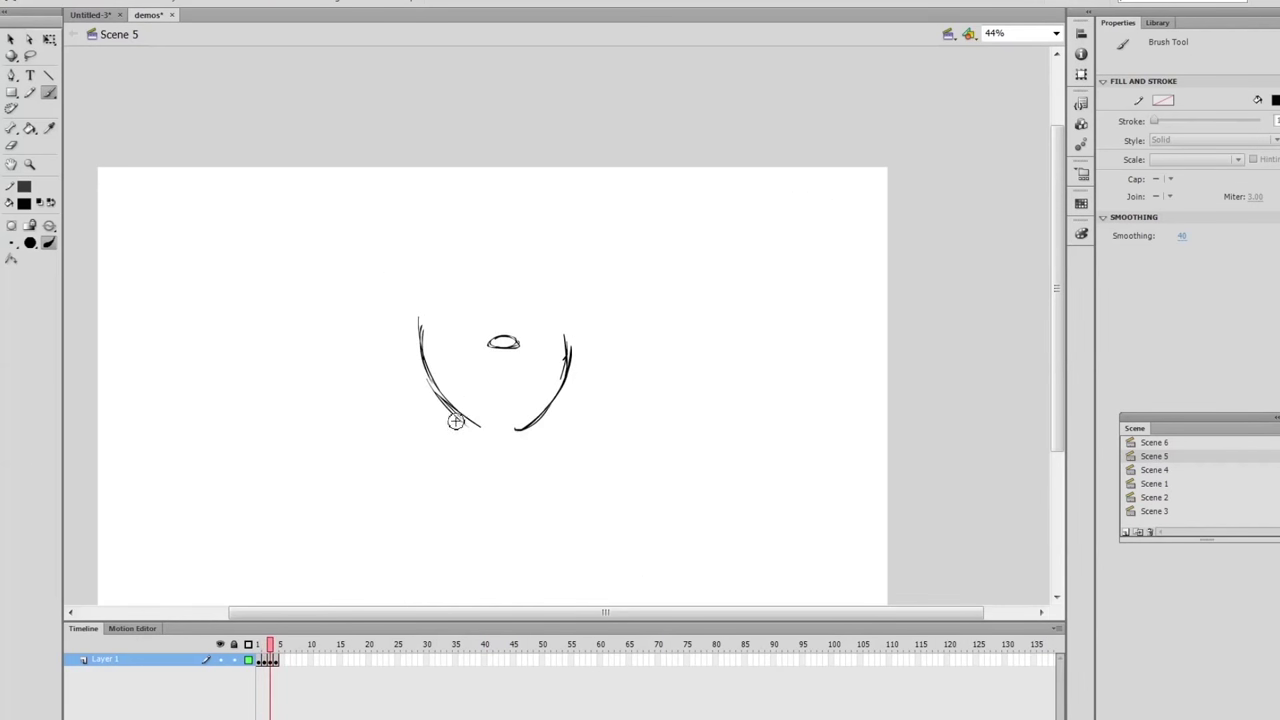
Brush the right shoulder lines downward and a stroke across the top of the head.
scroll(505, 385, down, 1)
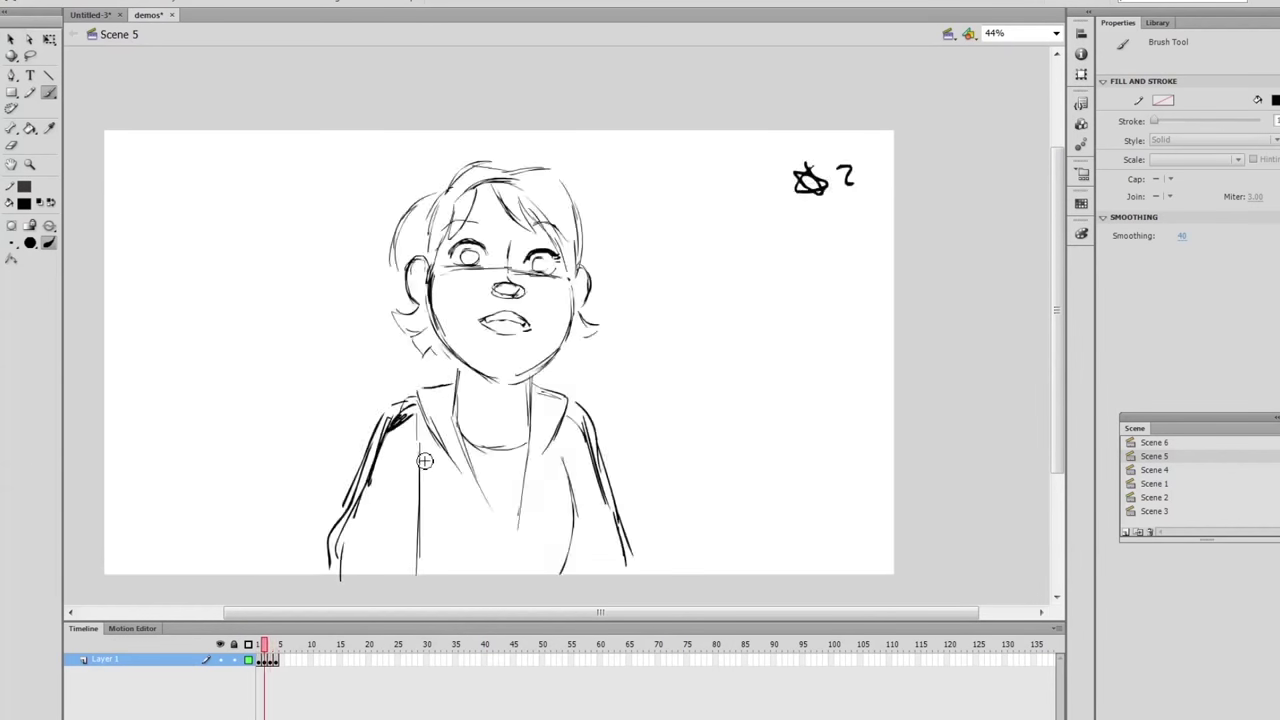
drag(566, 385, 569, 401)
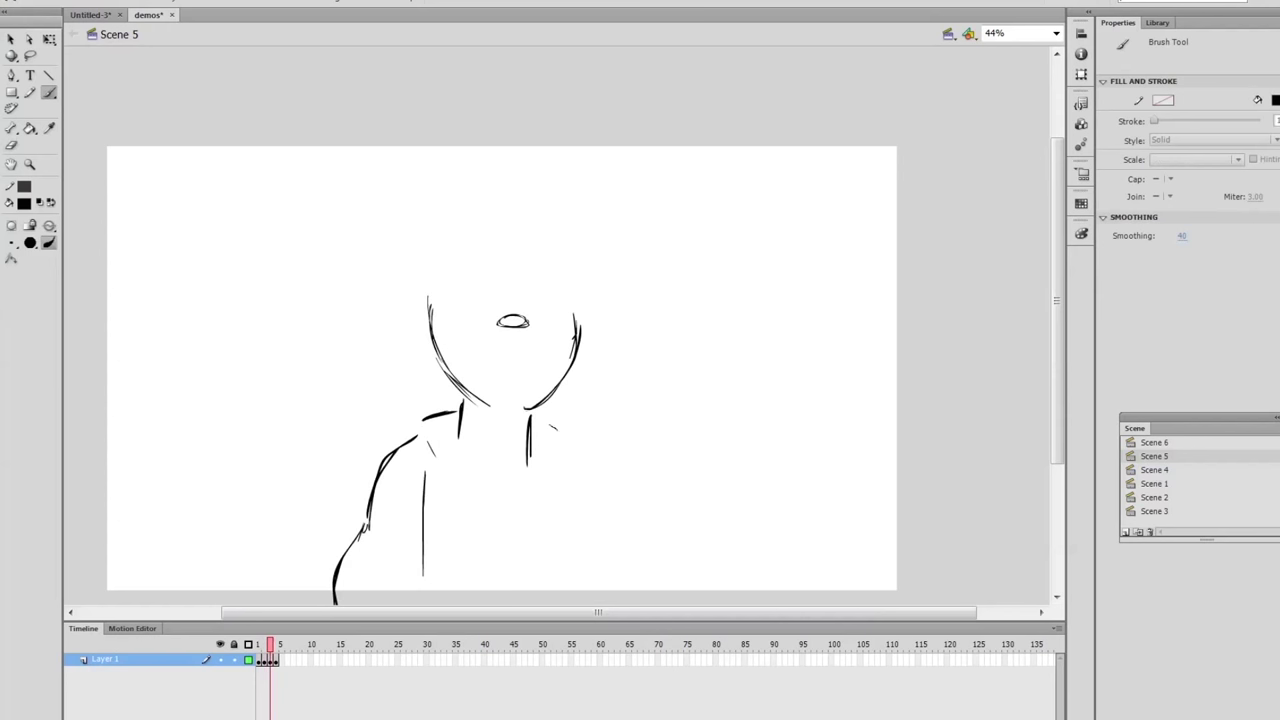
mouse_move(550, 427)
mouse_down()
mouse_move(577, 446)
mouse_move(597, 496)
mouse_move(603, 481)
mouse_move(624, 552)
mouse_up()
drag(600, 482, 632, 590)
mouse_move(576, 283)
mouse_down()
mouse_move(601, 410)
mouse_move(607, 342)
mouse_up()
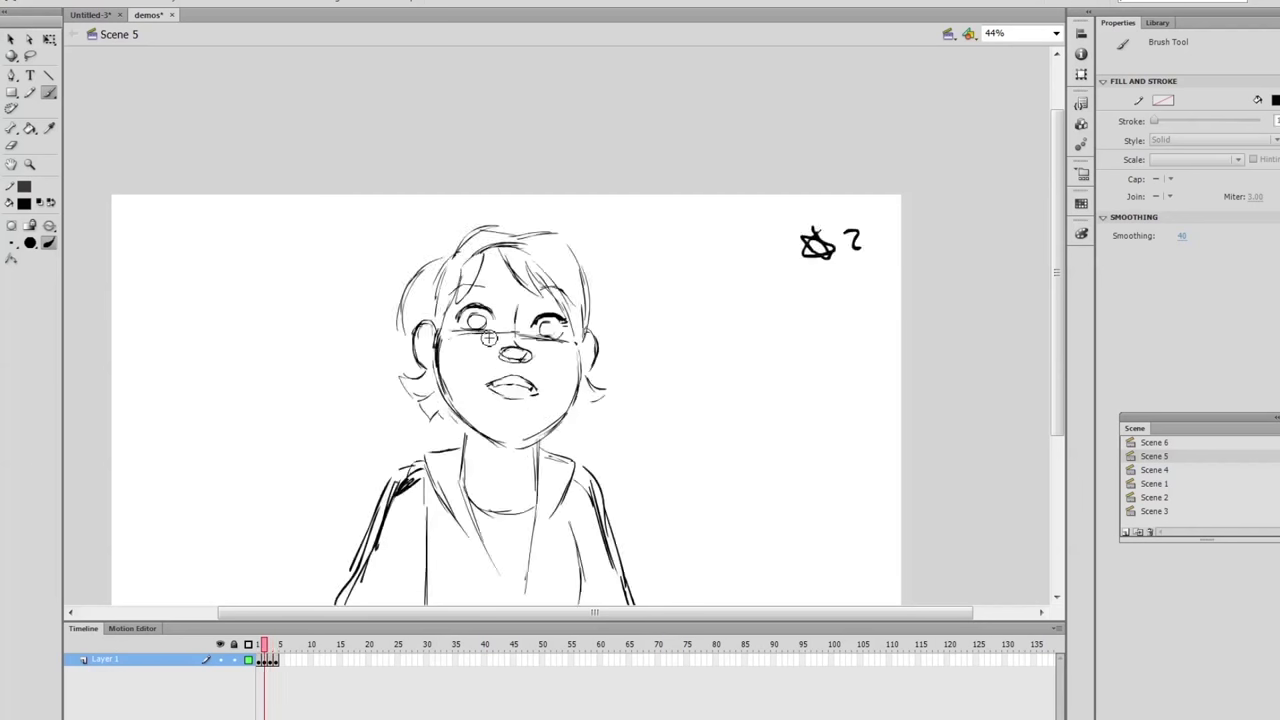
mouse_move(491, 342)
mouse_down()
mouse_move(445, 346)
mouse_move(563, 357)
mouse_up()
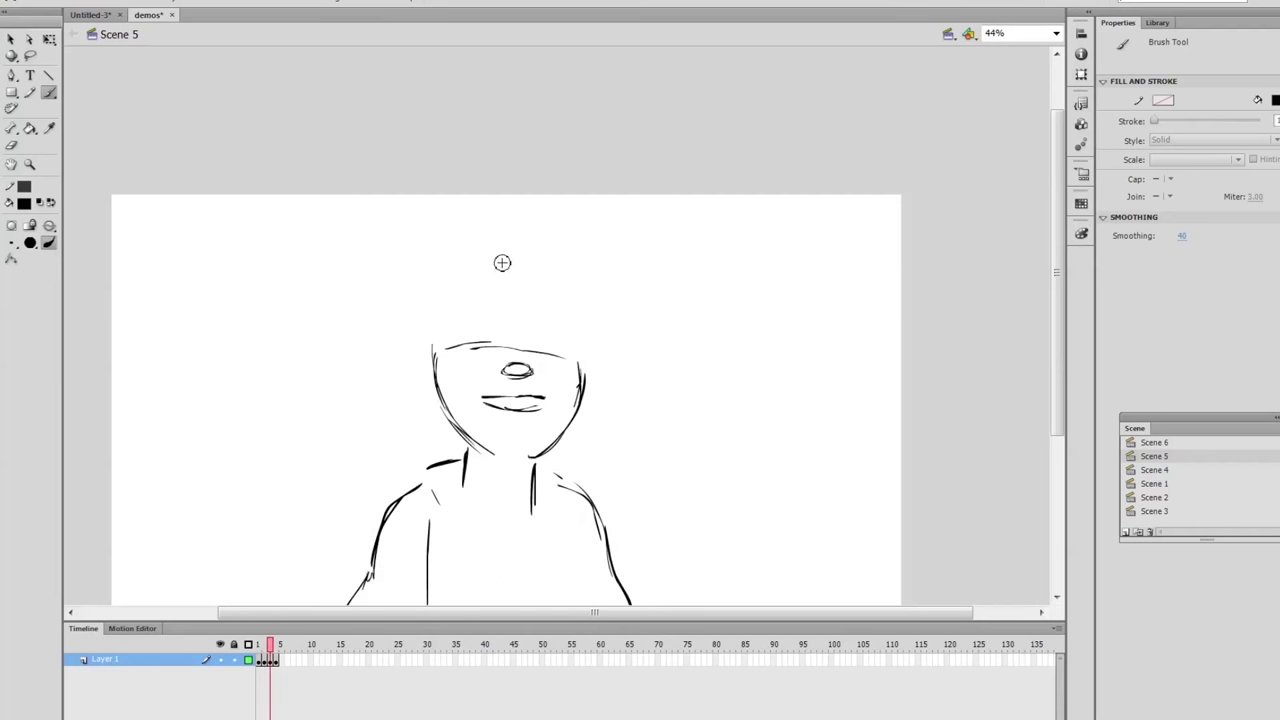
Brush the head-top stroke, the curved sides of the head outline and the left ear.
mouse_move(503, 261)
mouse_down()
mouse_move(514, 259)
mouse_move(440, 322)
mouse_up()
drag(561, 284, 584, 346)
key(comma)
drag(432, 342, 426, 386)
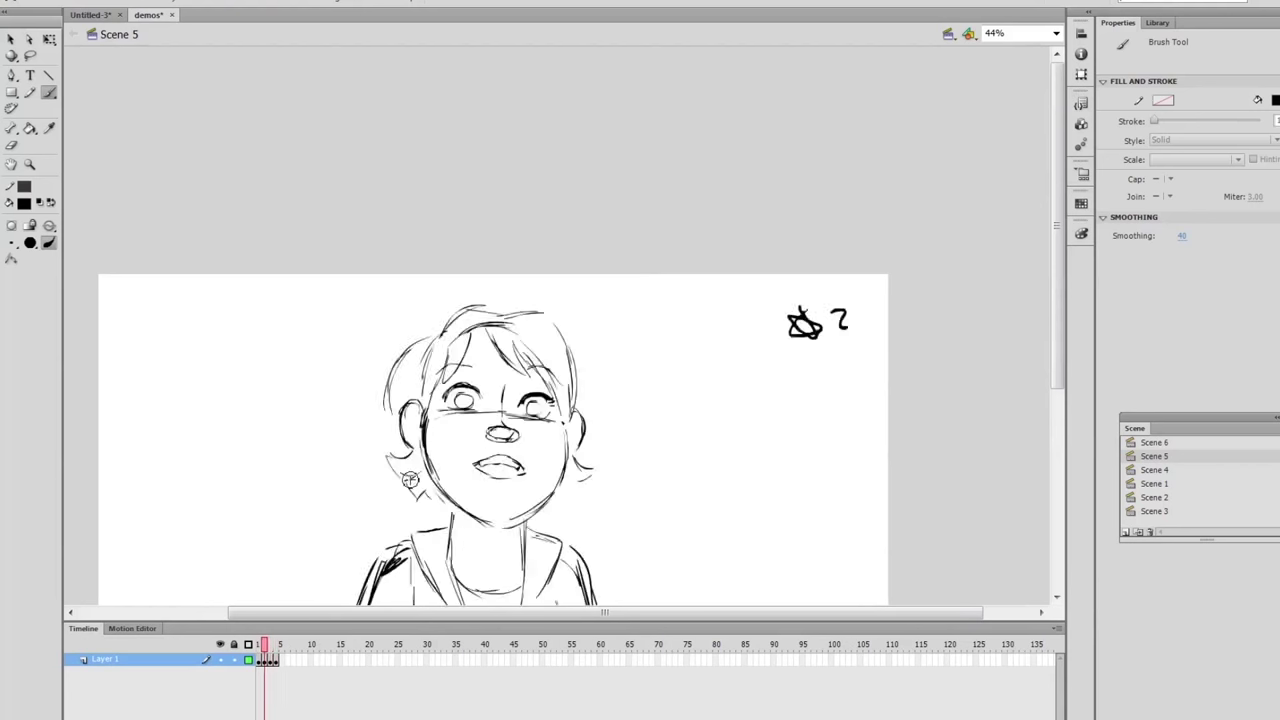
Compare against the neighbouring drawings and draw the closed-eye arch over the left eye.
key(period)
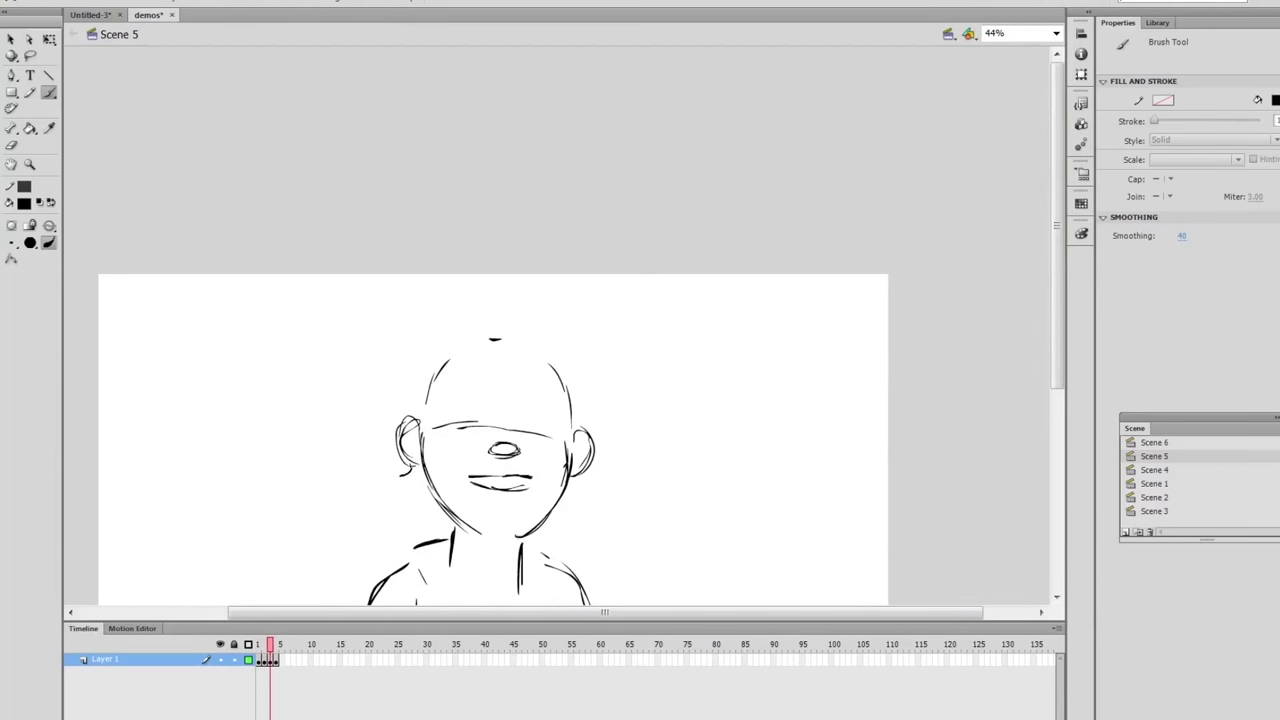
key(comma)
key(comma)
key(period)
key(period)
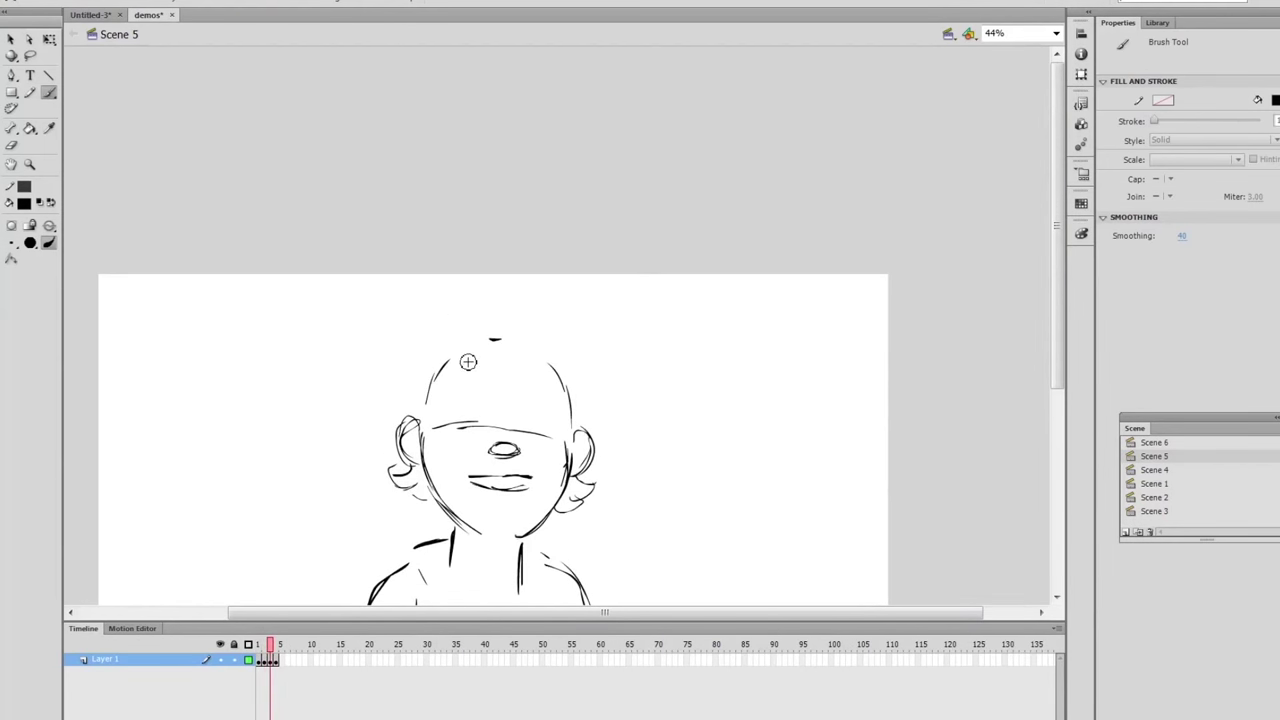
key(comma)
key(period)
key(comma)
key(period)
key(comma)
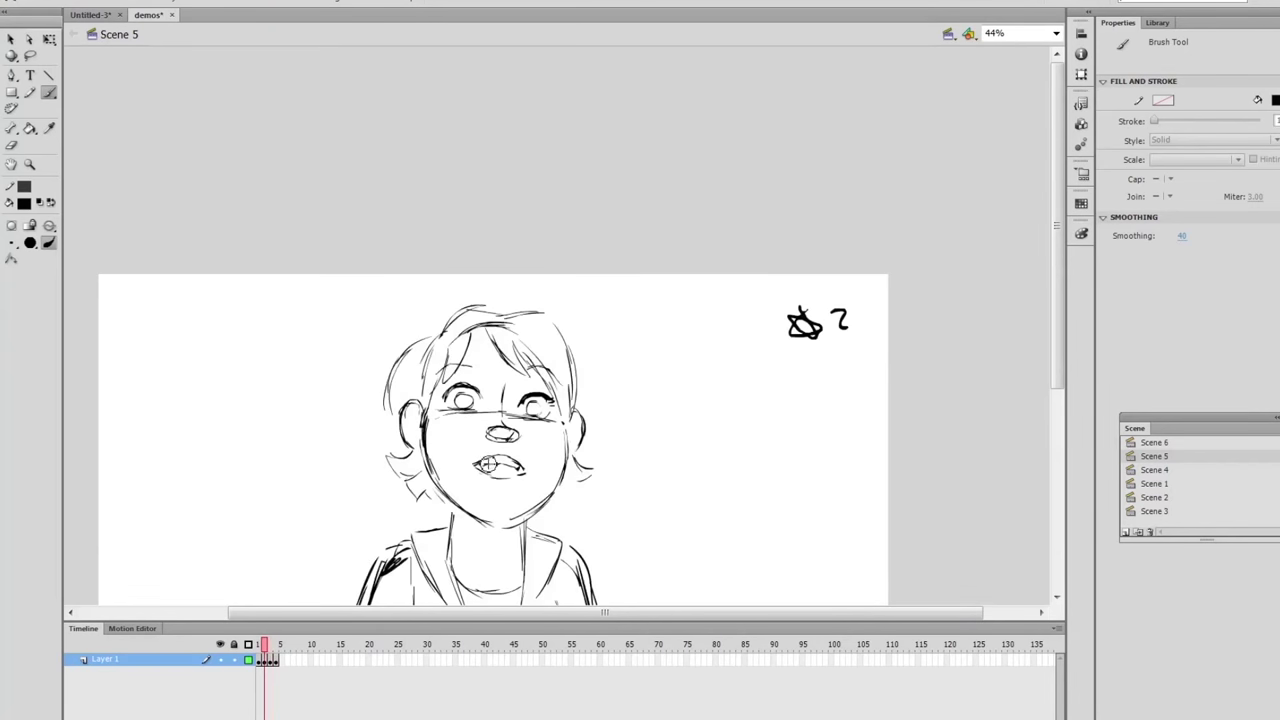
Redraw the grinning mouth with teeth and lip lines.
key(comma)
scroll(474, 403, left, 1)
key(period)
key(period)
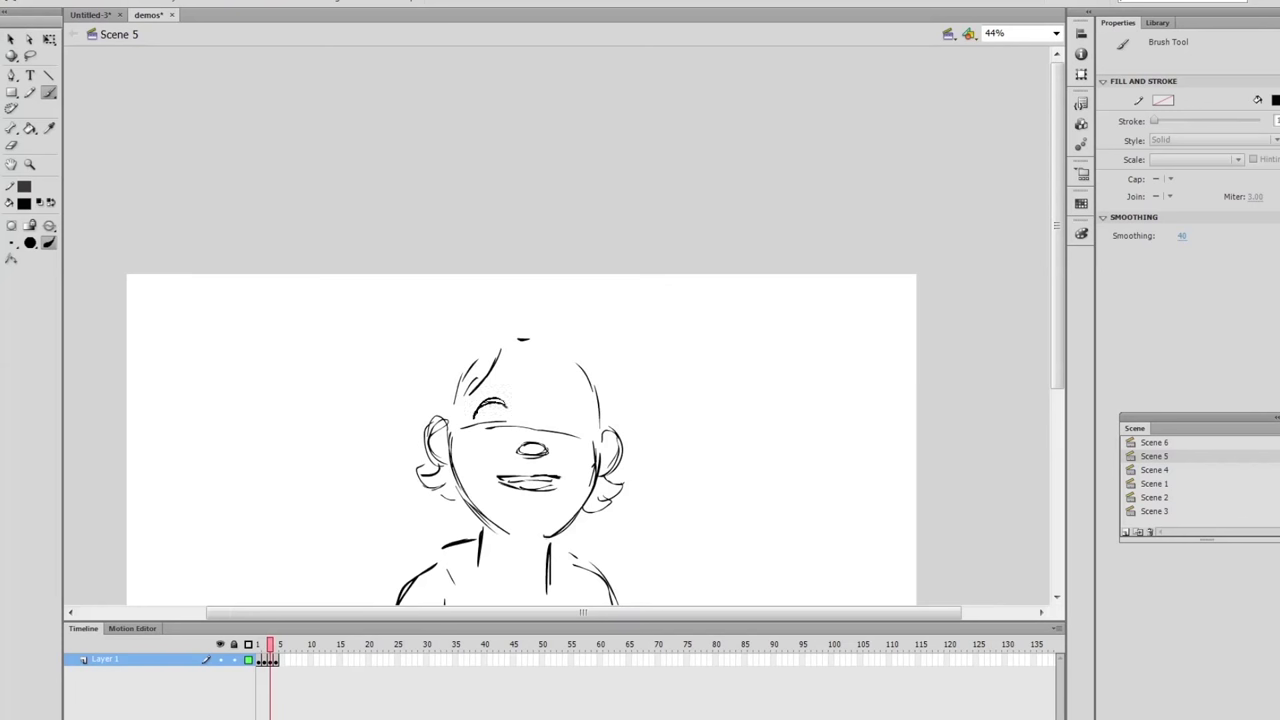
drag(474, 417, 560, 409)
key(period)
key(comma)
key(period)
key(comma)
key(period)
Add hair strokes along the left side of the head.
key(comma)
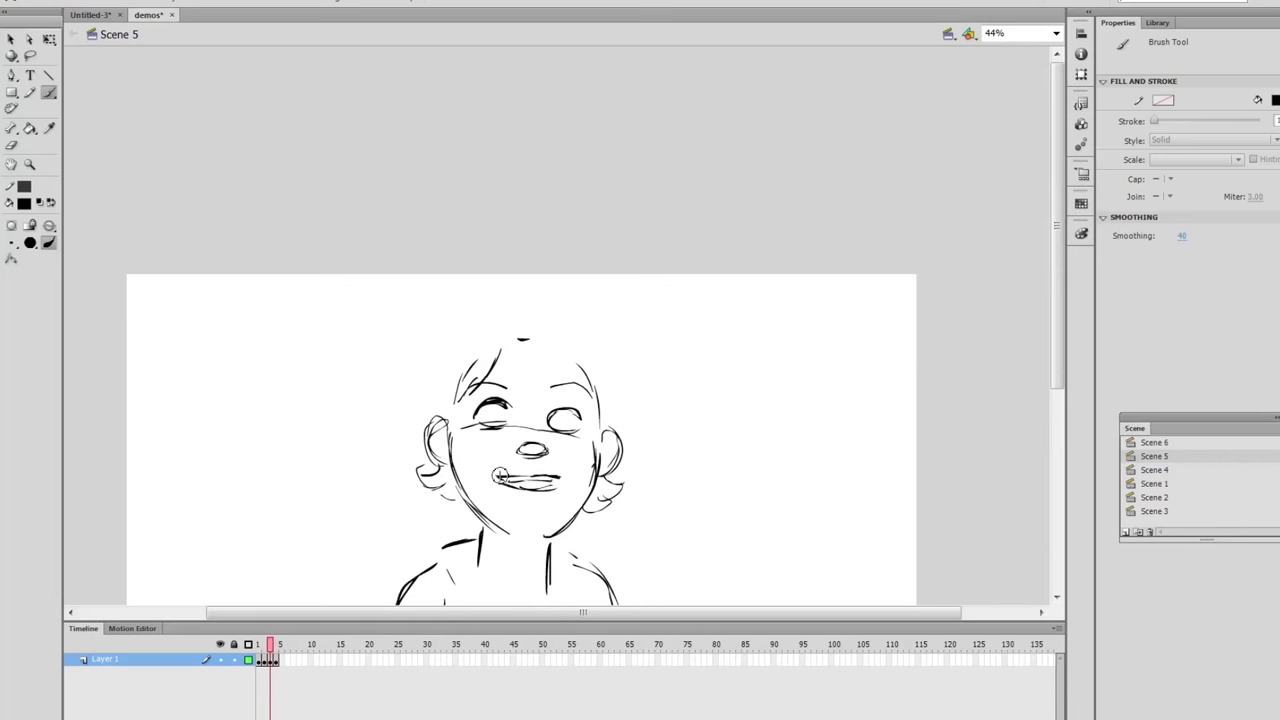
drag(556, 490, 505, 485)
key(period)
key(comma)
key(comma)
key(period)
key(period)
key(comma)
key(comma)
key(period)
mouse_move(457, 352)
mouse_down()
mouse_move(420, 388)
mouse_move(405, 440)
mouse_up()
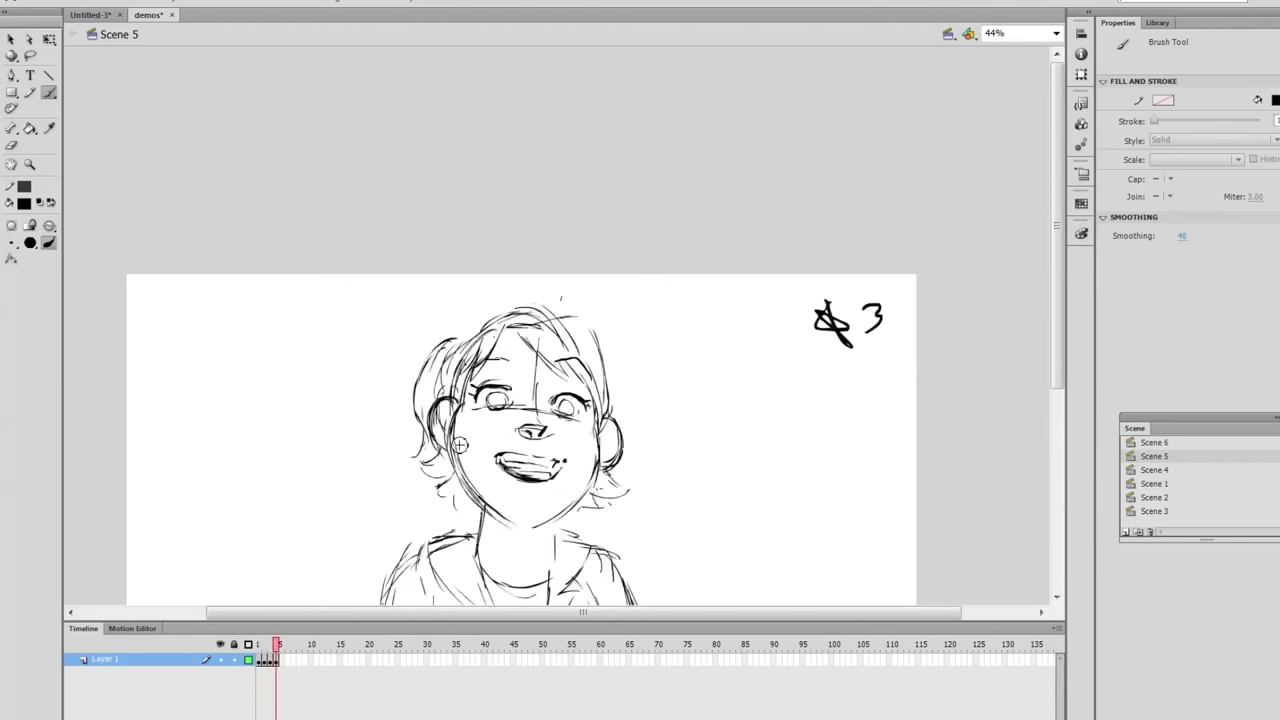
Draw a stroke along the right side of the head.
key(period)
key(comma)
key(period)
key(comma)
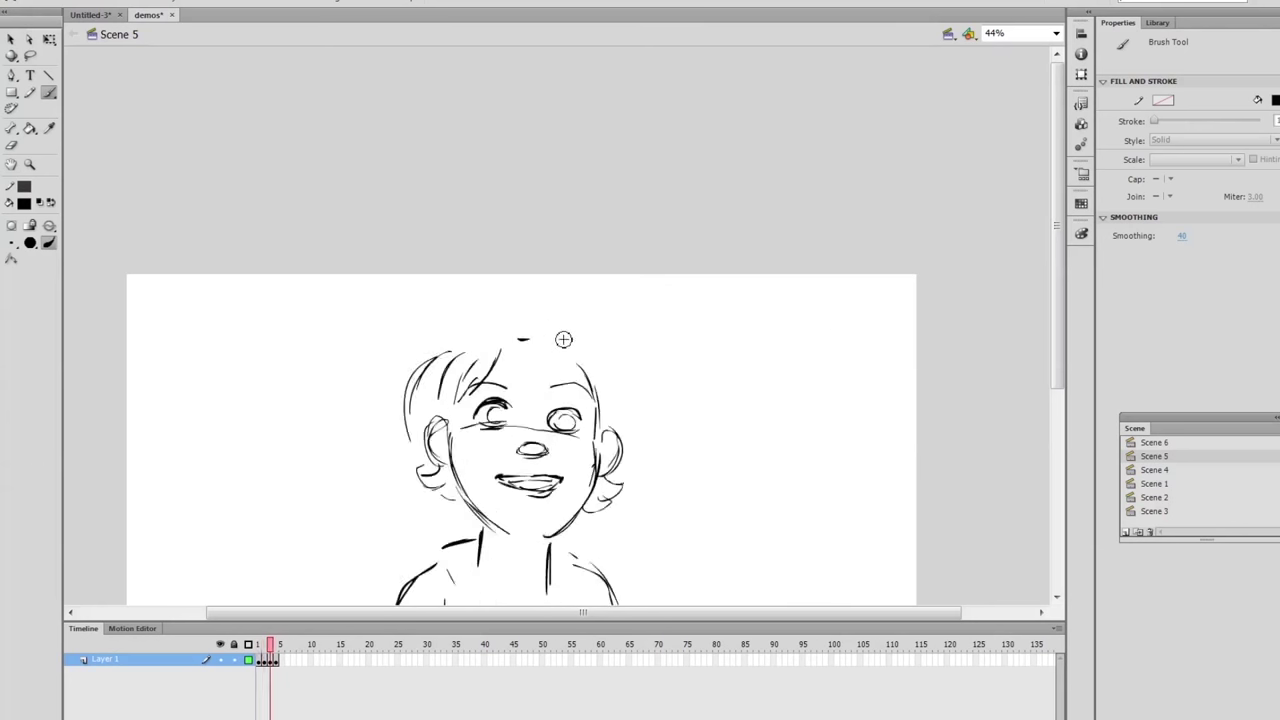
drag(598, 343, 616, 402)
key(period)
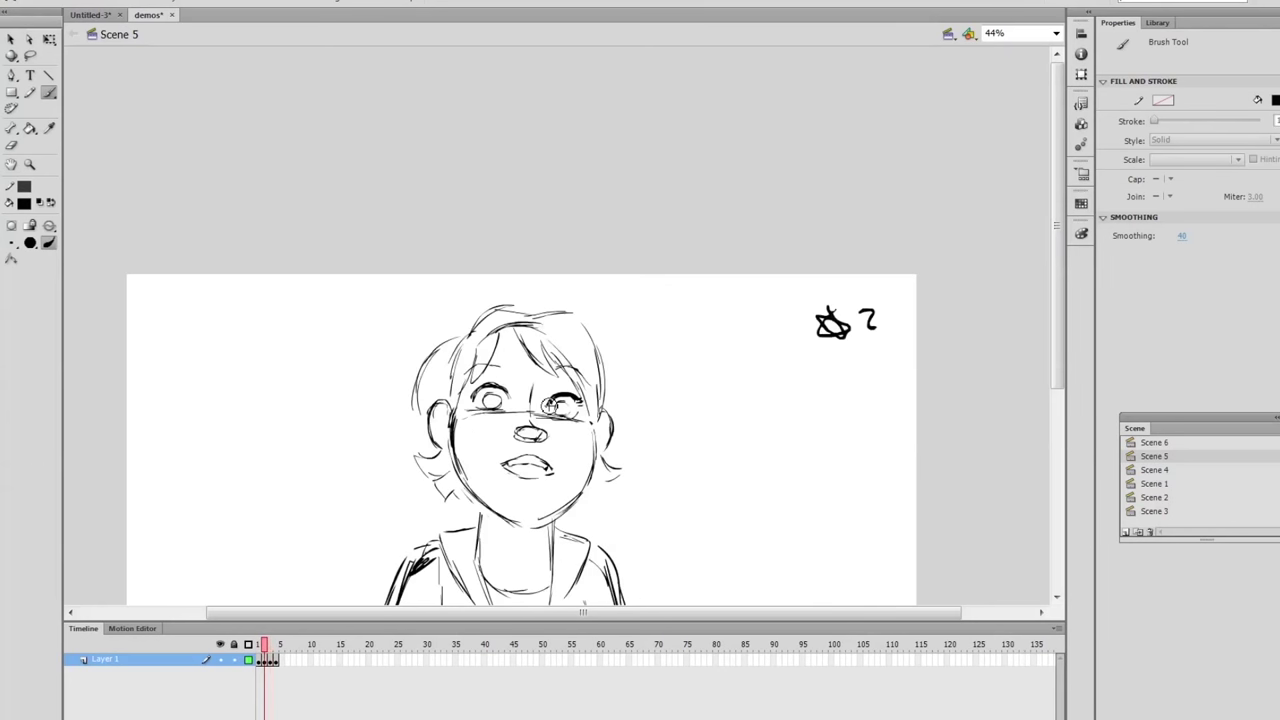
key(comma)
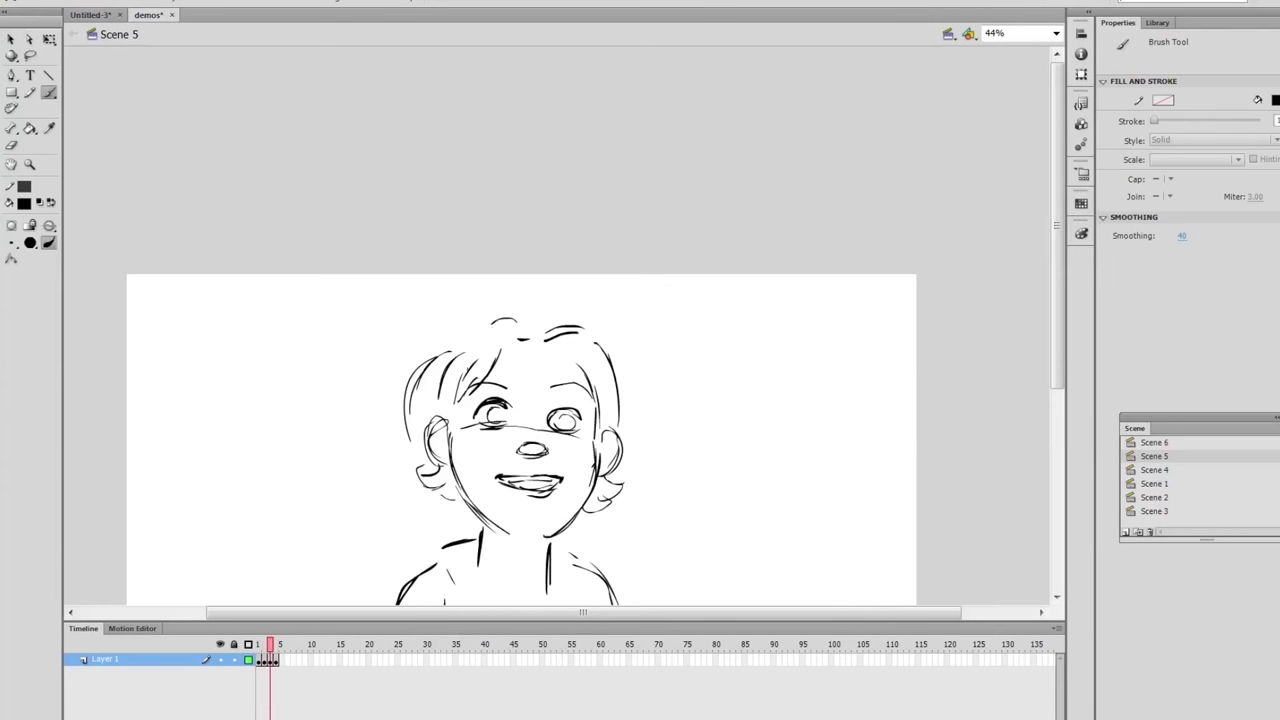
Add a hair stroke above the right eye.
key(period)
key(comma)
key(period)
key(comma)
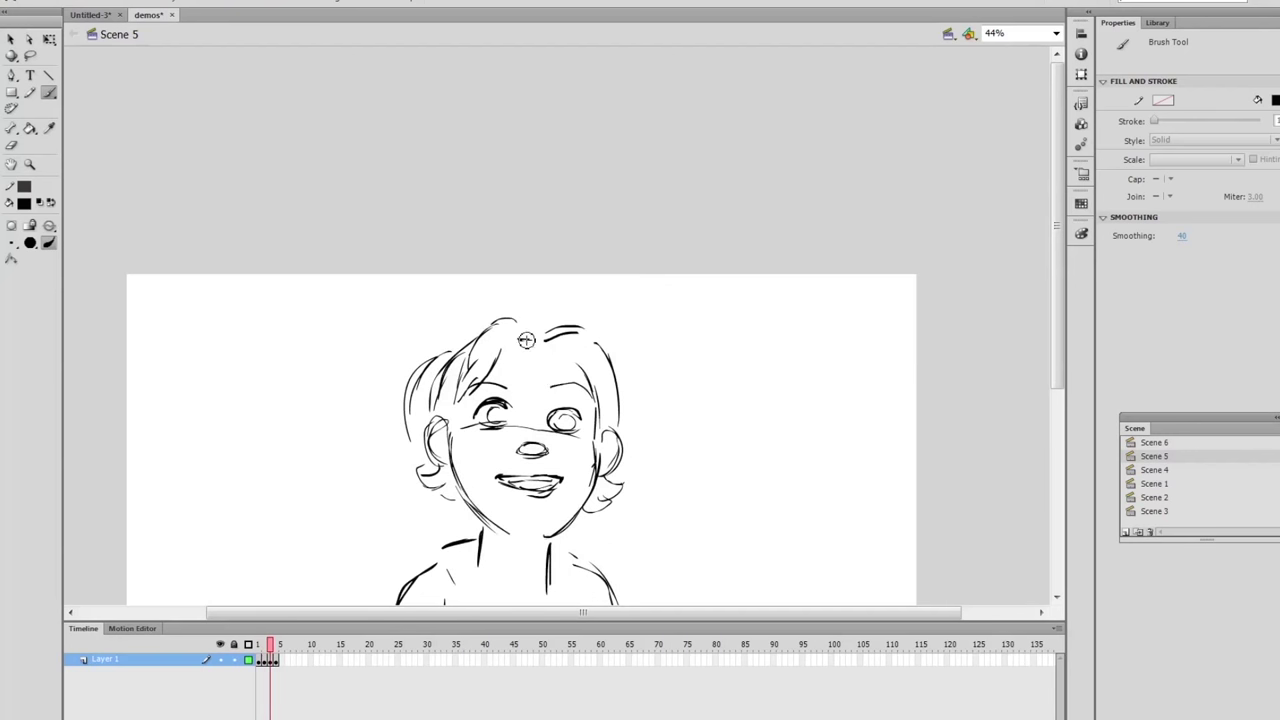
drag(528, 344, 571, 384)
Flip between the smiling in-between and neighbouring key drawings to compare.
key(period)
key(comma)
key(period)
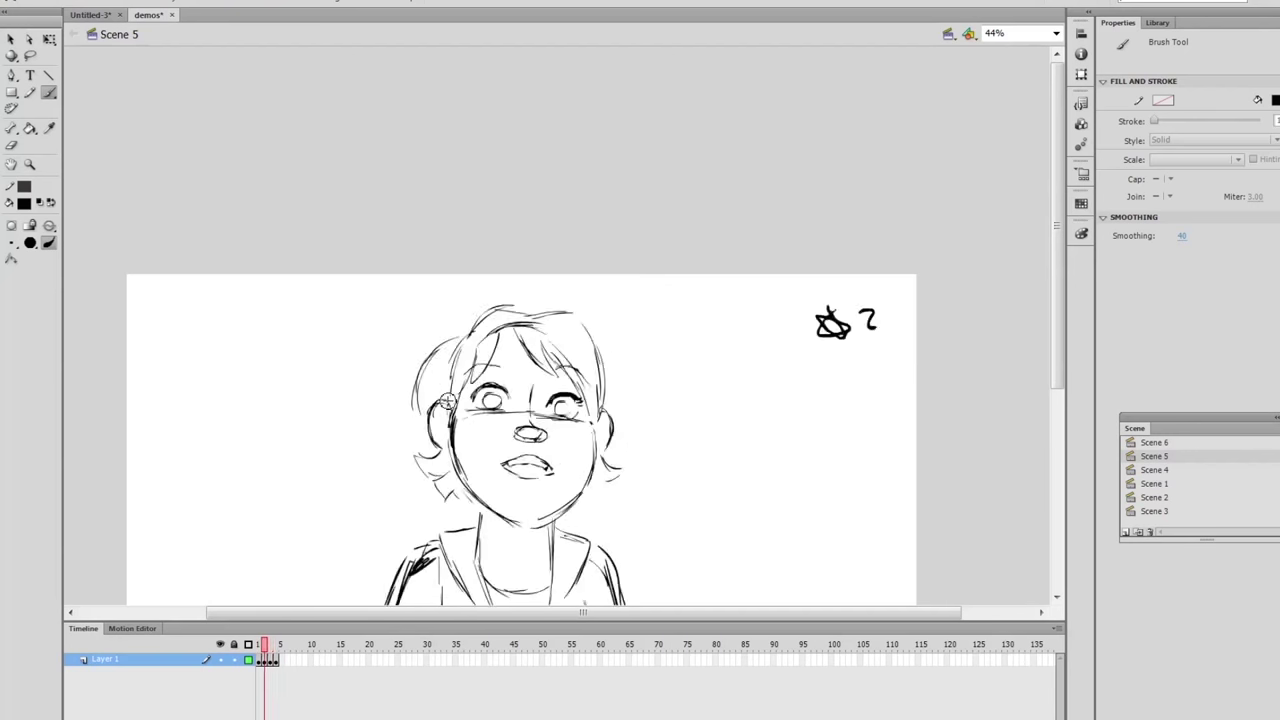
key(period)
key(comma)
key(comma)
key(period)
key(comma)
key(comma)
key(period)
key(comma)
key(period)
key(comma)
key(period)
key(comma)
key(period)
key(comma)
key(period)
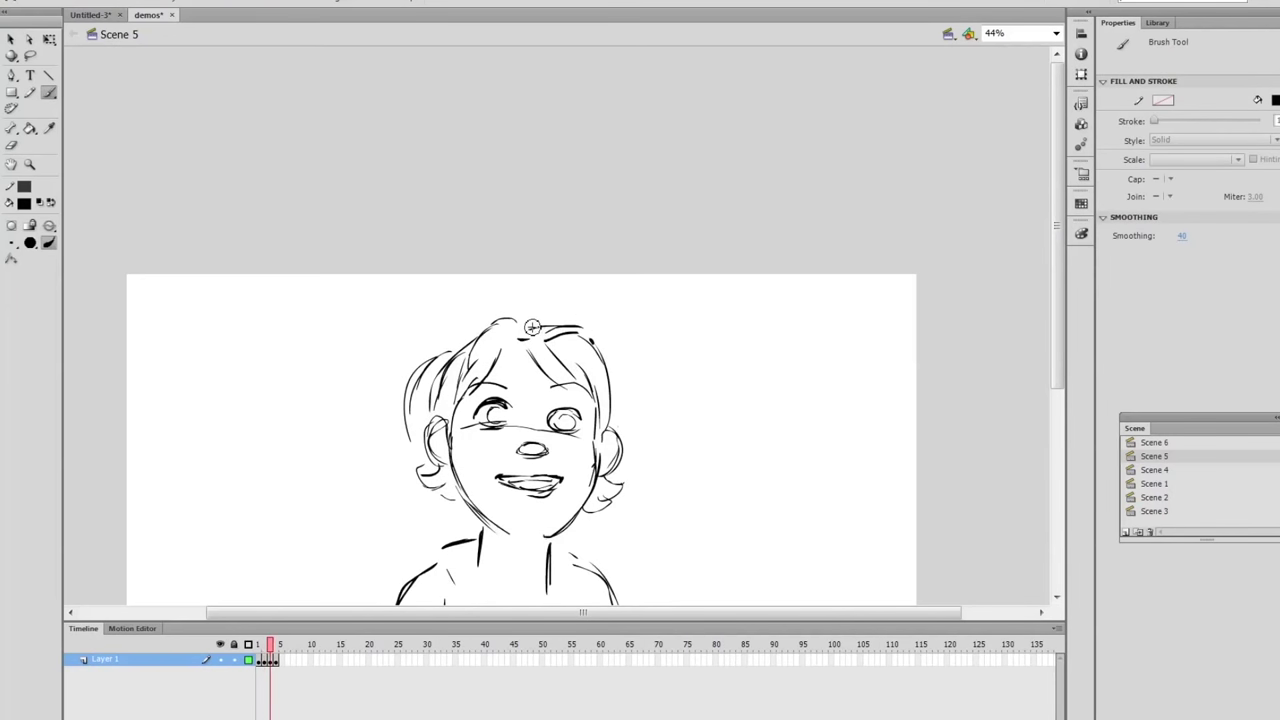
key(period)
key(comma)
key(period)
Bring the shoulders into view, undo the last stroke and add a short body stroke.
key(comma)
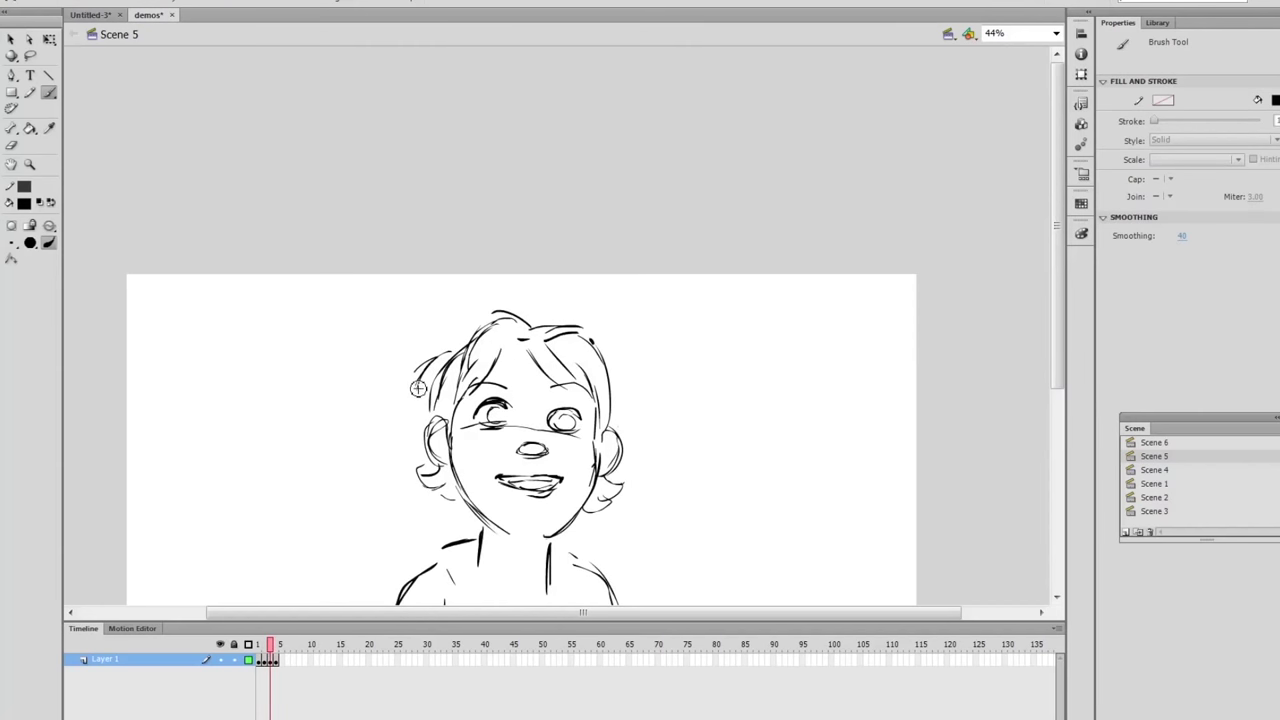
key(period)
mouse_move(469, 553)
mouse_down()
mouse_move(432, 424)
mouse_move(371, 463)
mouse_move(323, 607)
mouse_up()
key(comma)
key(period)
key(comma)
key(period)
key(comma)
key(ctrl+z)
key(period)
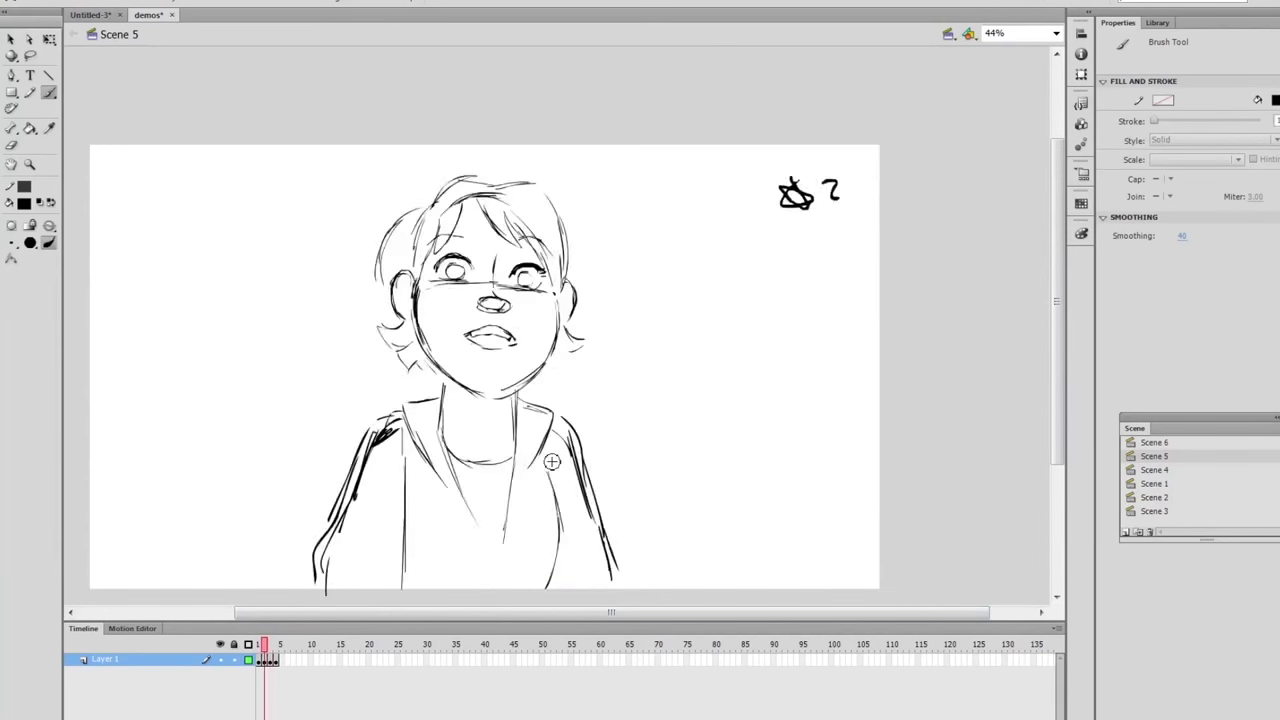
key(comma)
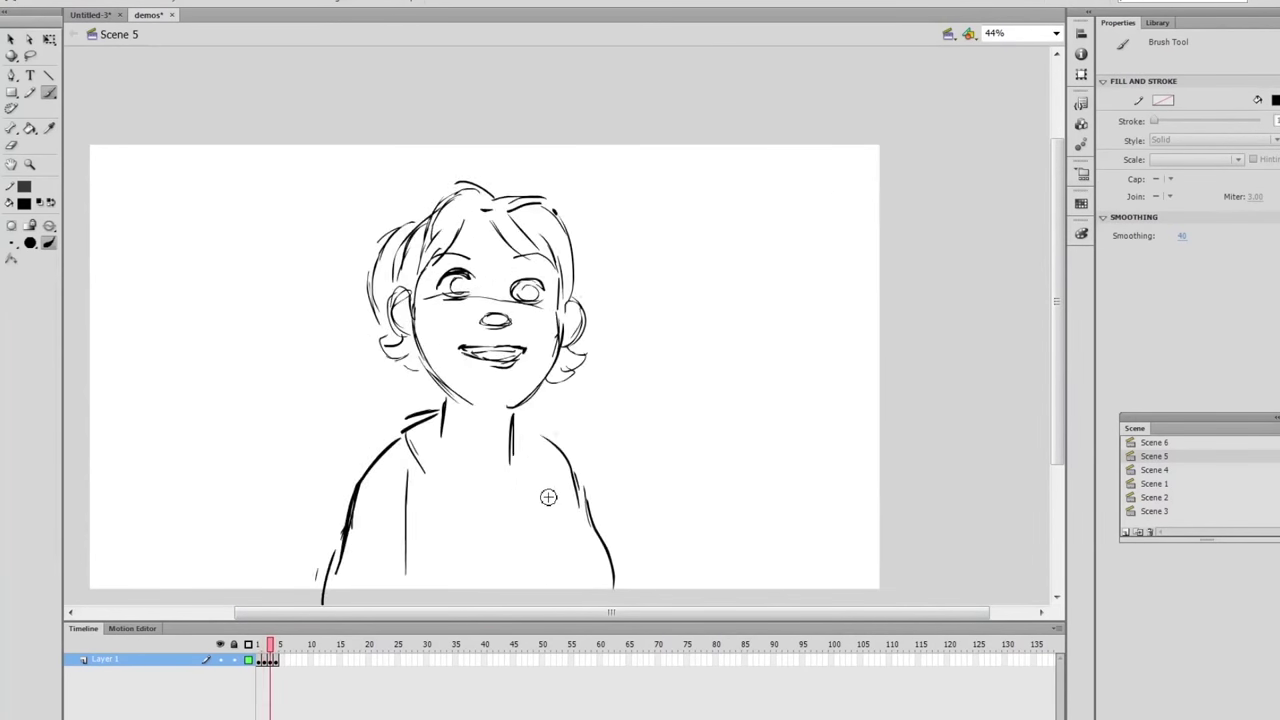
key(period)
key(comma)
drag(450, 462, 474, 540)
Draw the neckline across the shirt collar and arrows beside both shoulders.
key(period)
key(comma)
drag(451, 464, 568, 470)
key(period)
key(comma)
drag(604, 418, 606, 448)
drag(348, 410, 352, 448)
Draw a centre line from the eyes down to the nose.
key(period)
key(comma)
key(comma)
key(period)
key(comma)
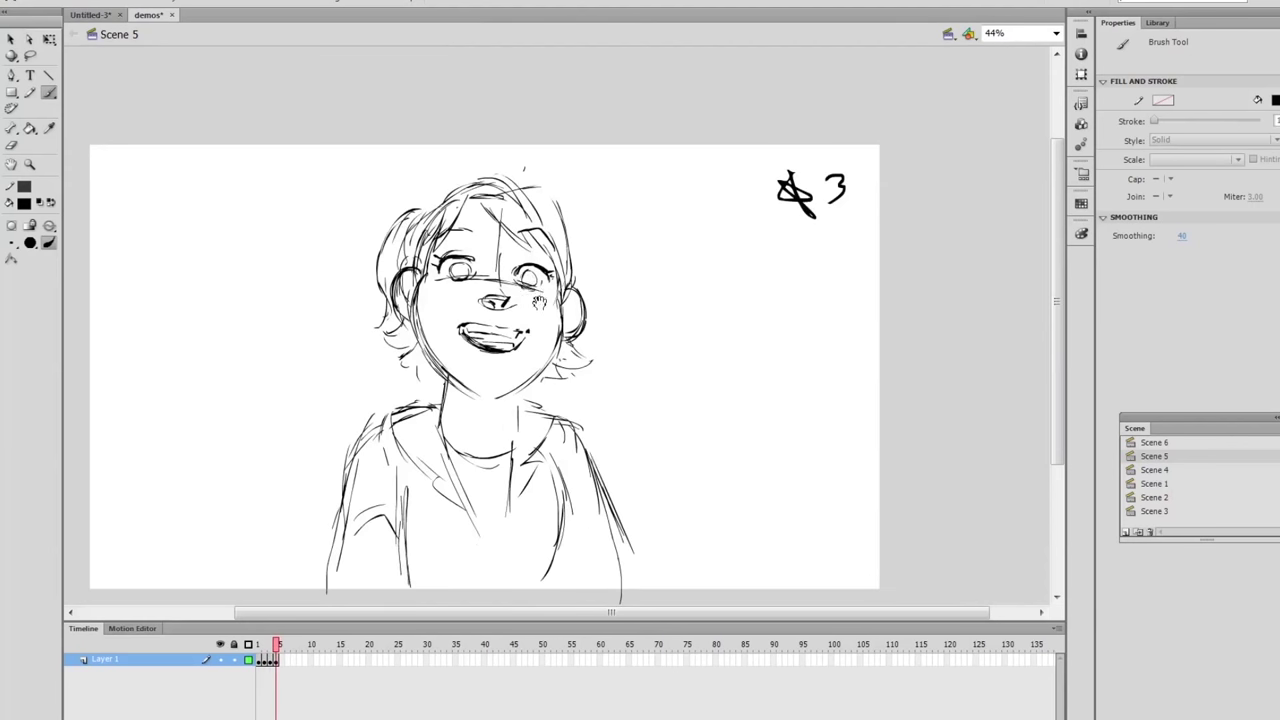
key(period)
scroll(527, 412, up, 3)
key(comma)
key(period)
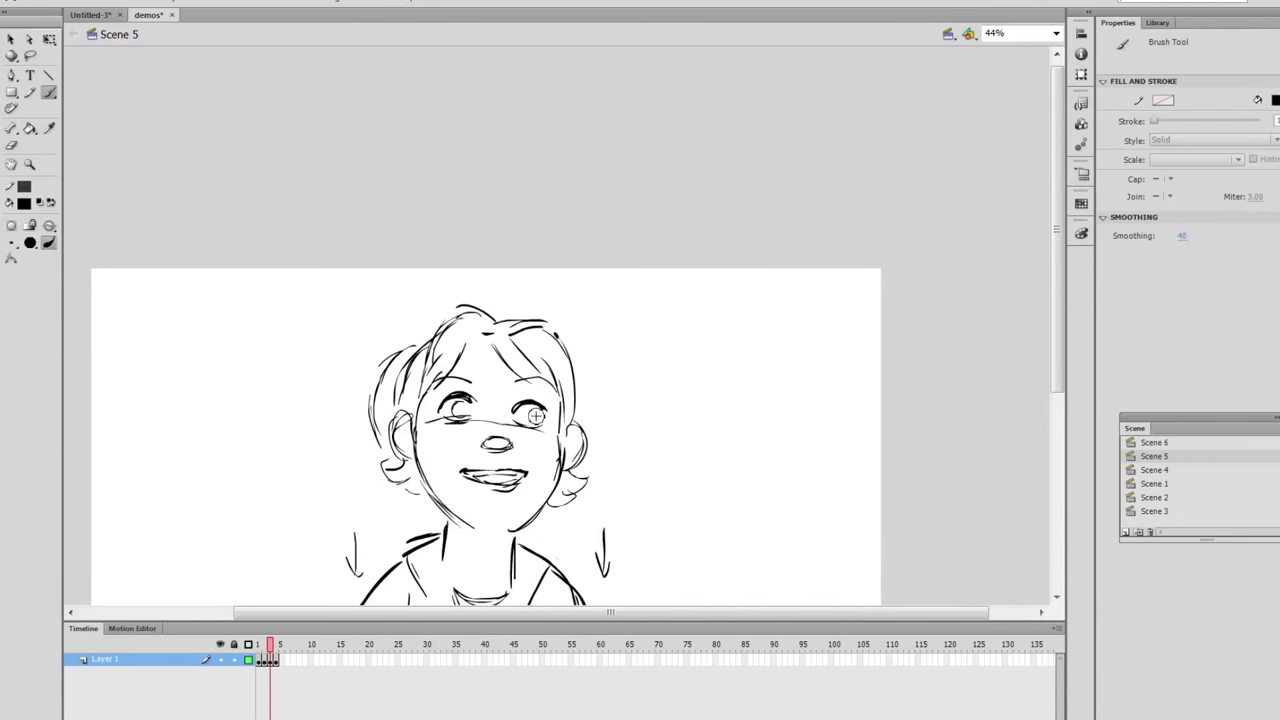
key(comma)
key(period)
key(comma)
key(period)
key(period)
key(comma)
Add a short brush stroke at the right jaw.
key(period)
key(comma)
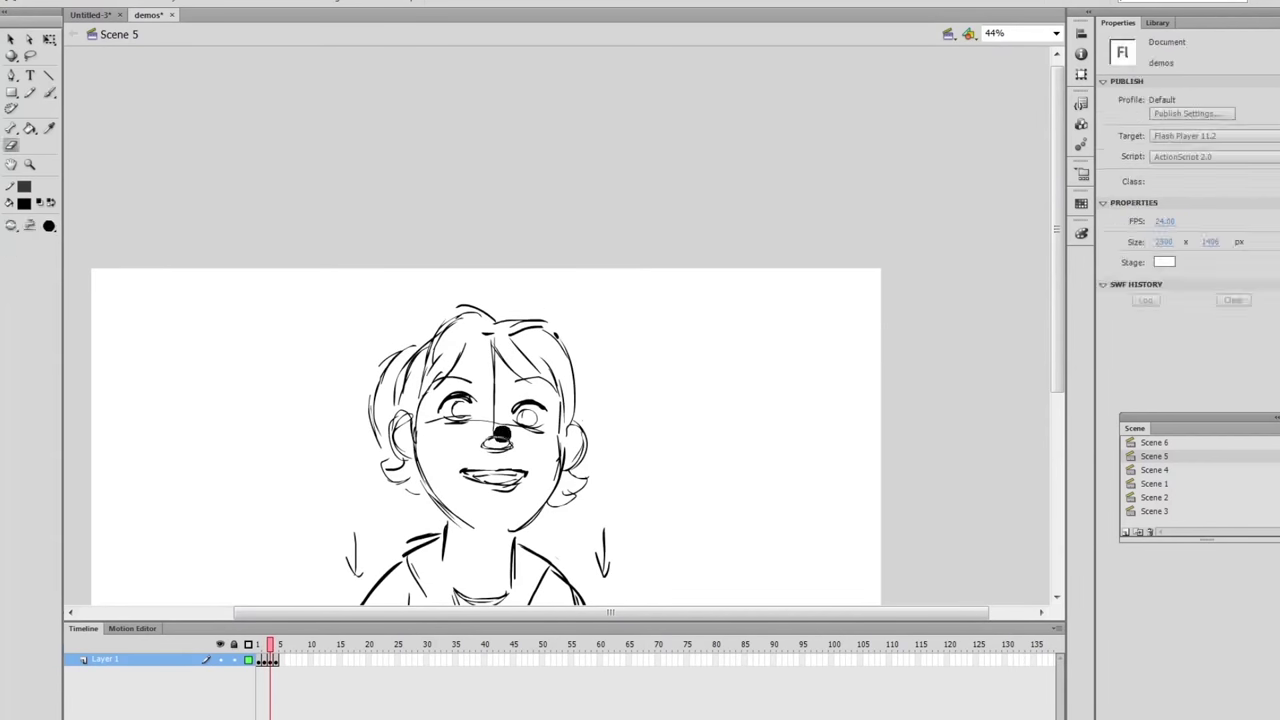
drag(497, 401, 488, 450)
key(period)
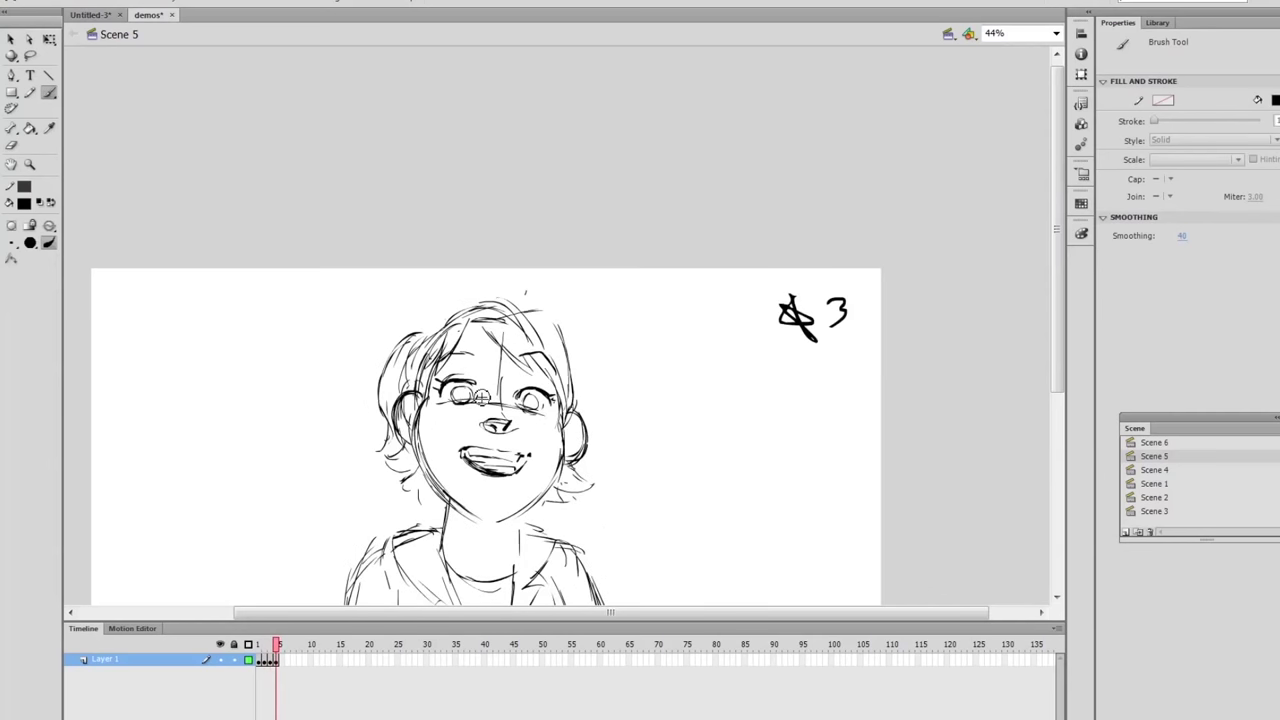
key(comma)
key(comma)
key(period)
key(e)
key(b)
drag(560, 450, 546, 476)
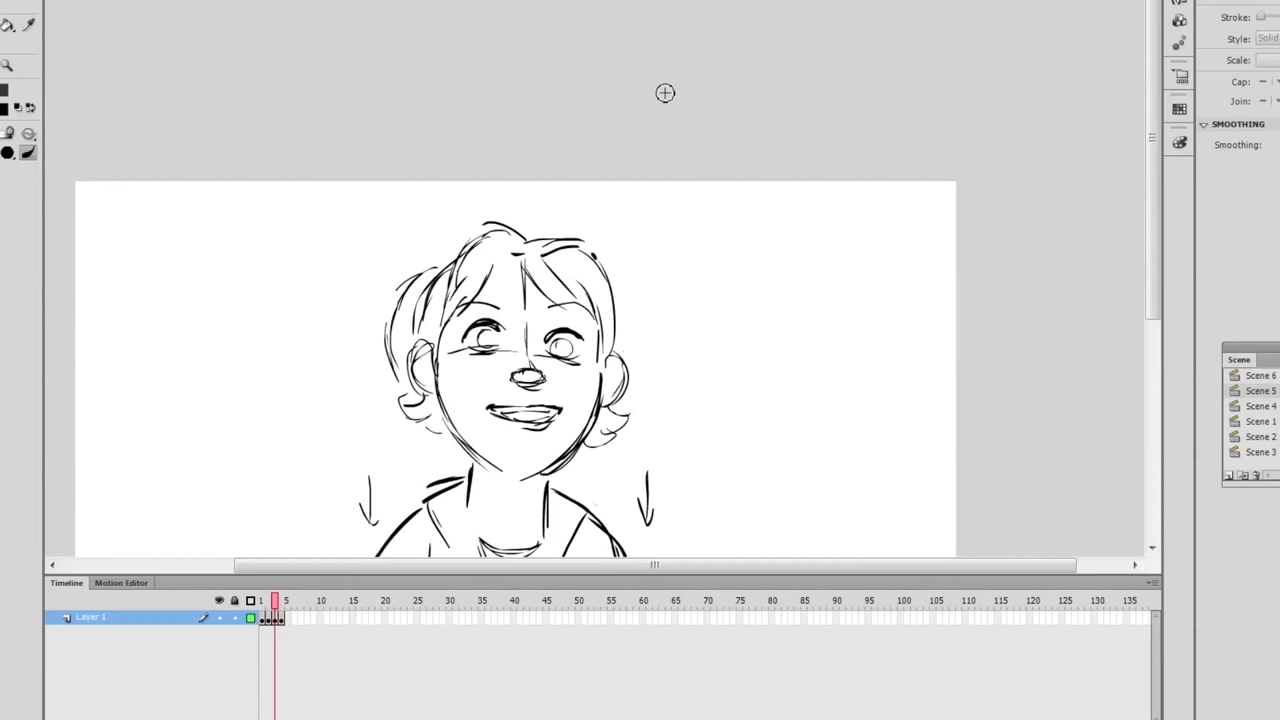
Label the in-between with a star and 4 at the top right.
mouse_move(860, 251)
mouse_down()
mouse_move(880, 246)
mouse_move(840, 256)
mouse_up()
drag(914, 226, 897, 250)
drag(911, 228, 909, 272)
key(comma)
key(comma)
key(comma)
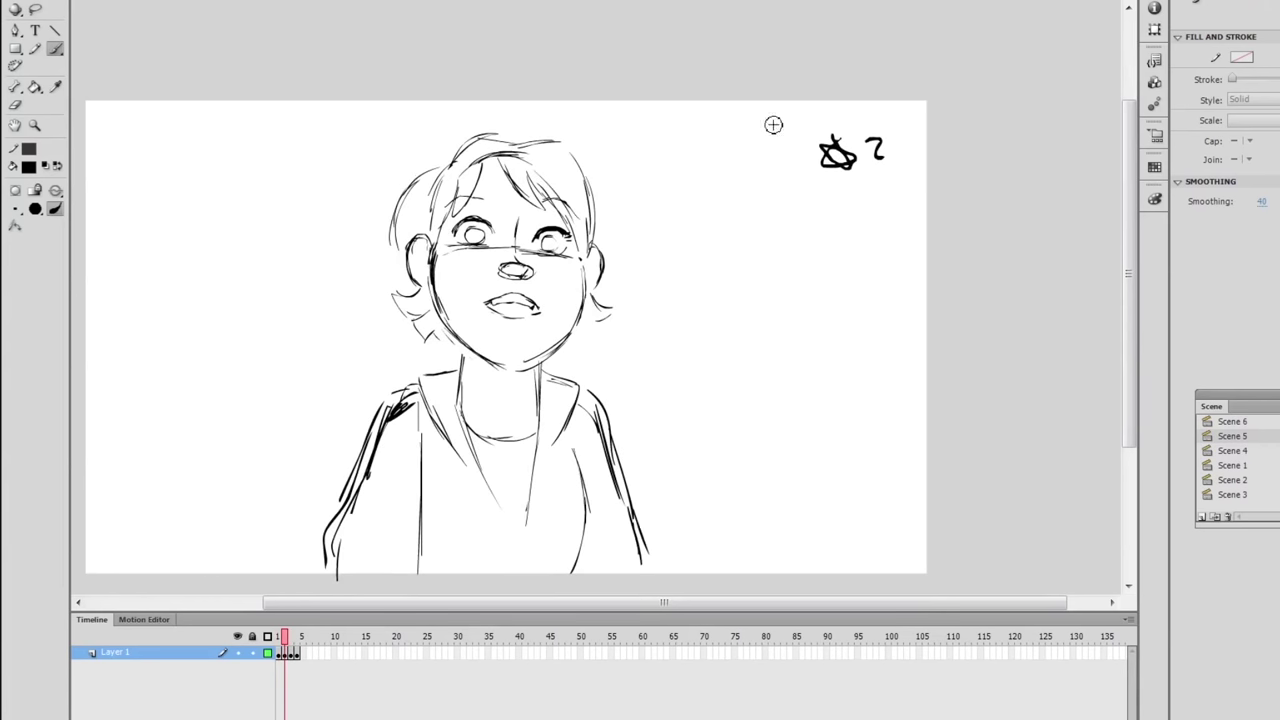
key(comma)
key(period)
key(comma)
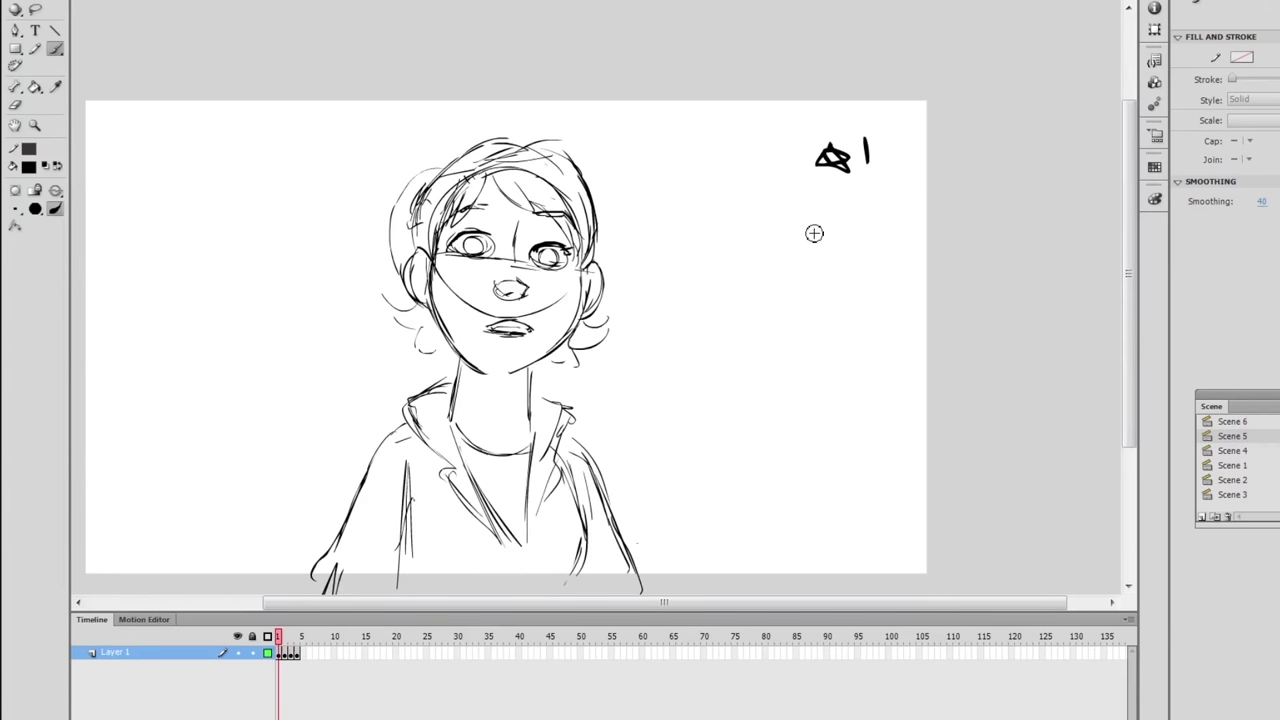
key(period)
key(period)
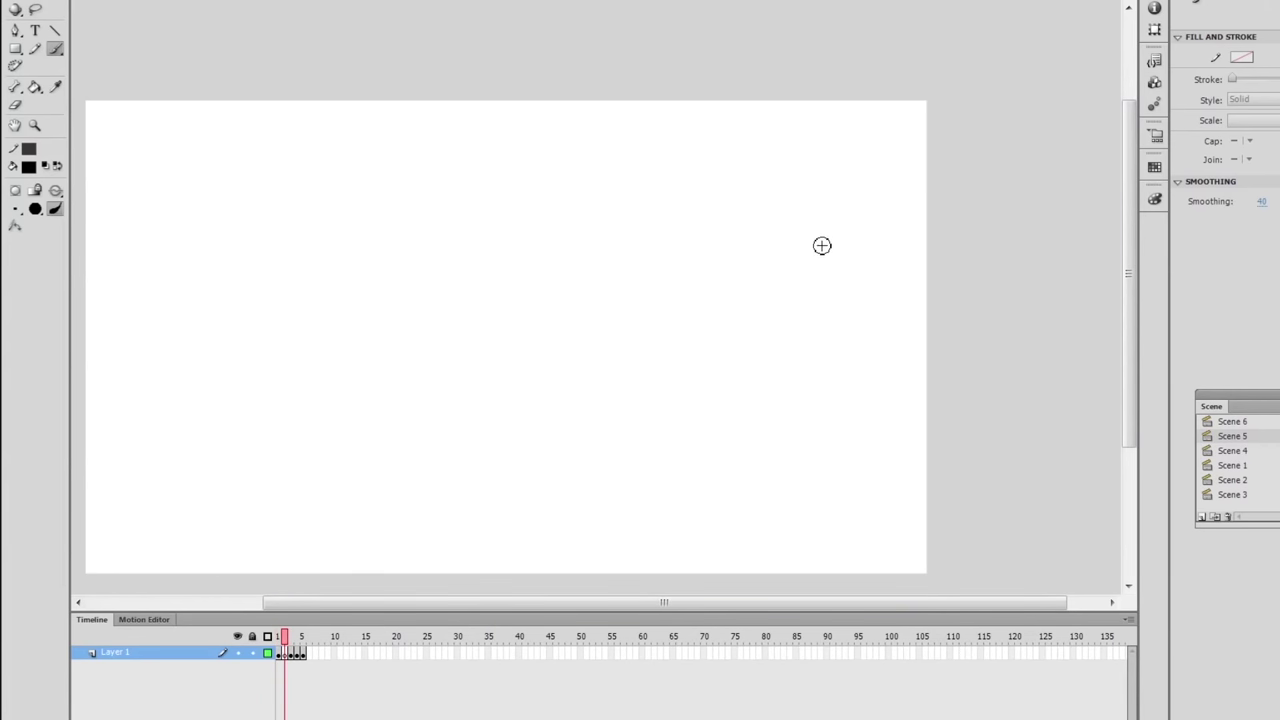
key(comma)
key(period)
key(comma)
key(period)
key(comma)
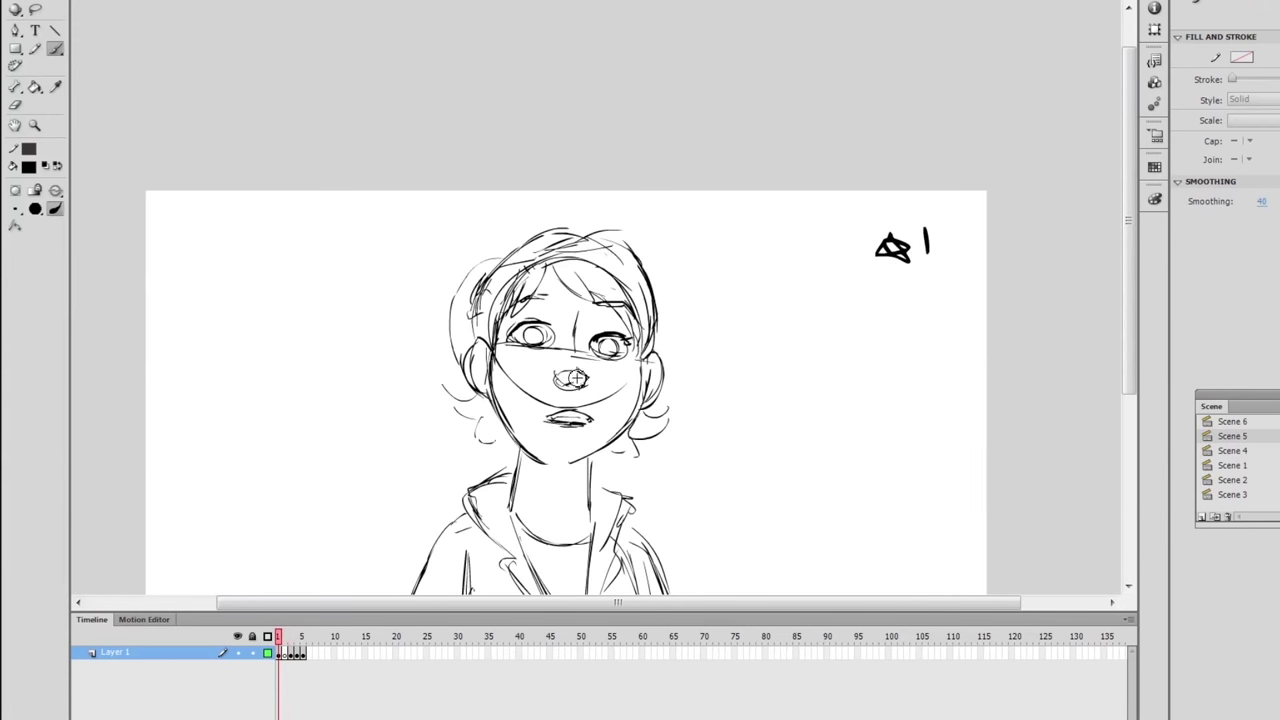
key(period)
key(comma)
scroll(440, 470, down, 2)
Write 'move up first' with an arrow at the shoulder.
mouse_move(402, 458)
mouse_down()
mouse_move(438, 436)
mouse_move(420, 450)
mouse_move(541, 431)
mouse_up()
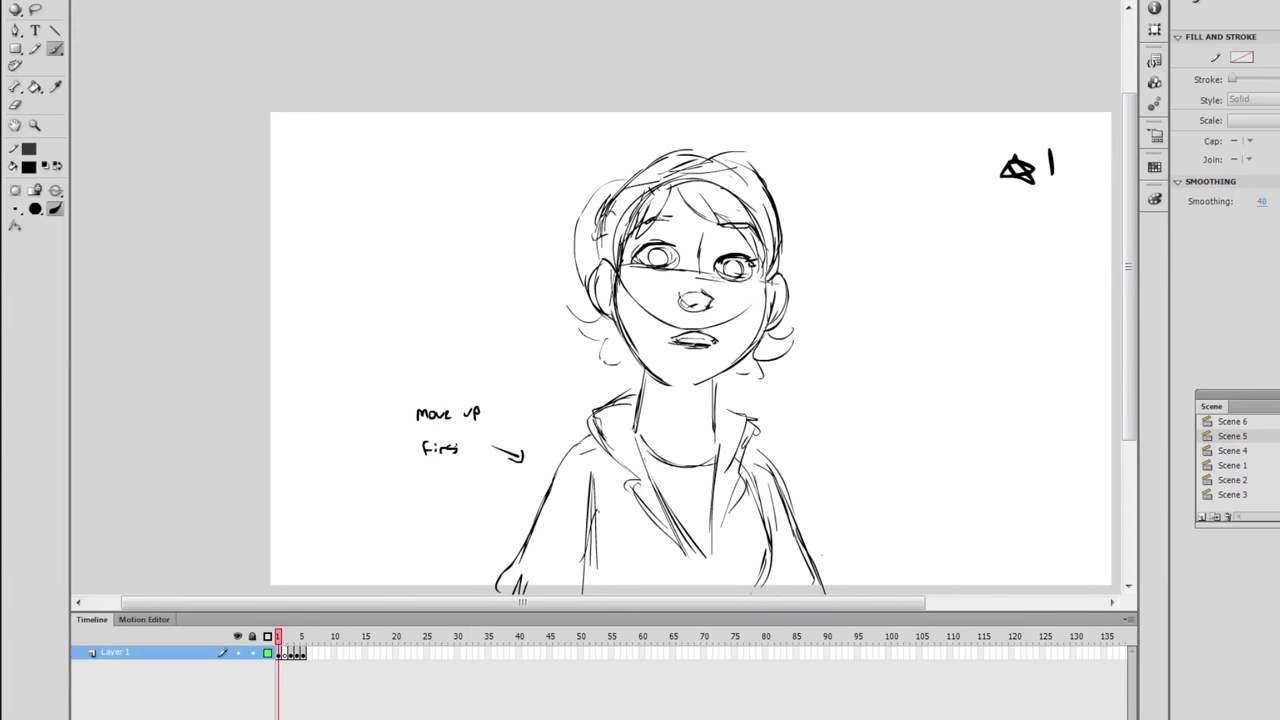
scroll(478, 435, right, 3)
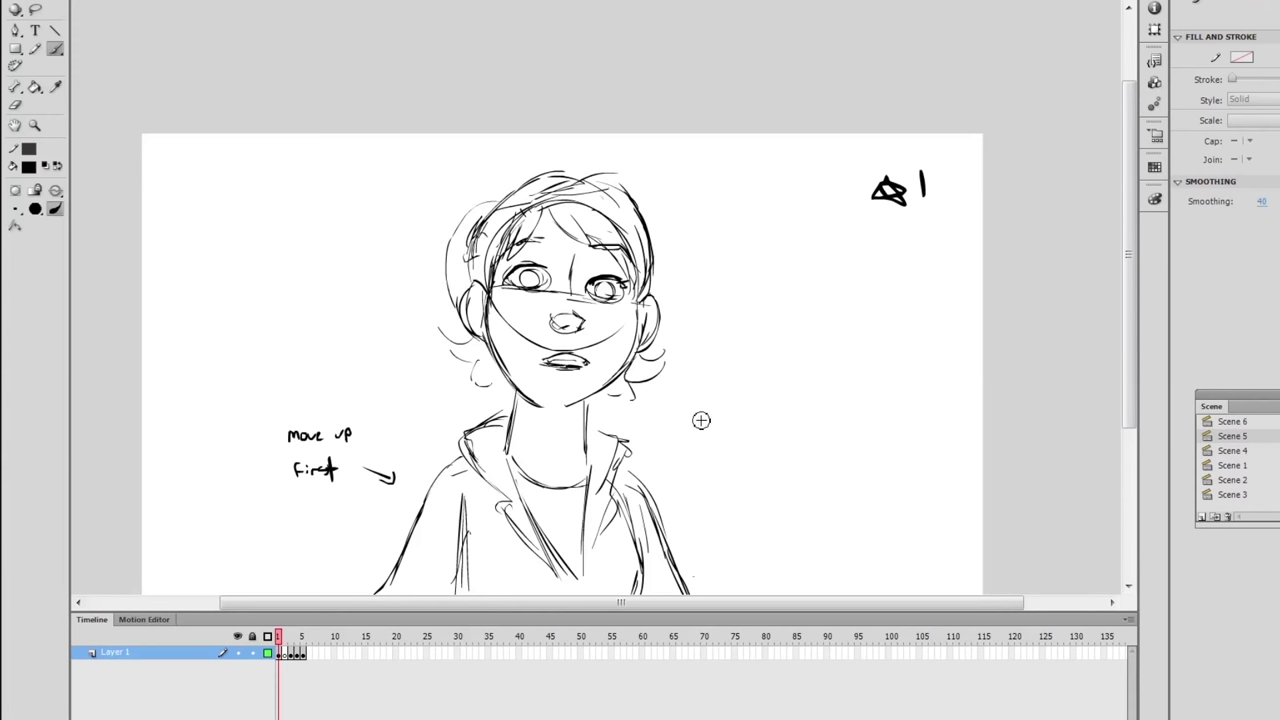
drag(709, 415, 674, 387)
drag(684, 390, 678, 399)
Write 'move up last' with an arrow beside the head.
scroll(755, 344, right, 3)
scroll(755, 344, down, 1)
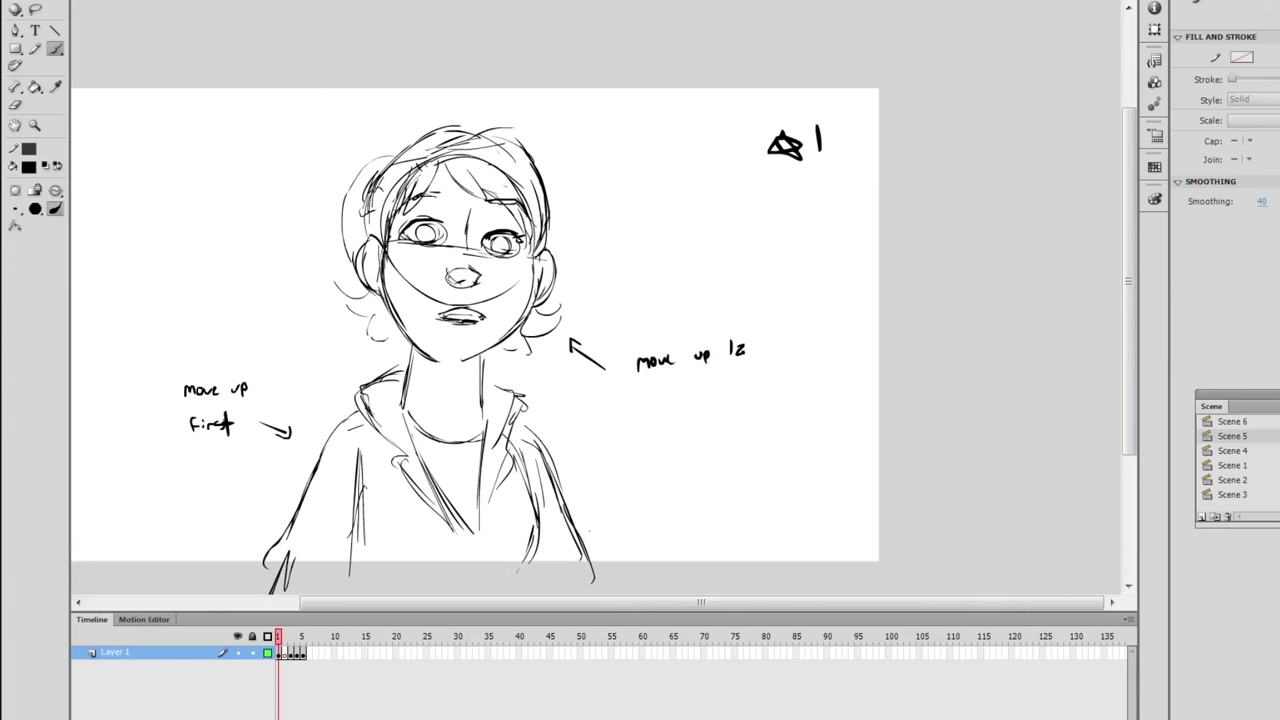
drag(812, 302, 944, 297)
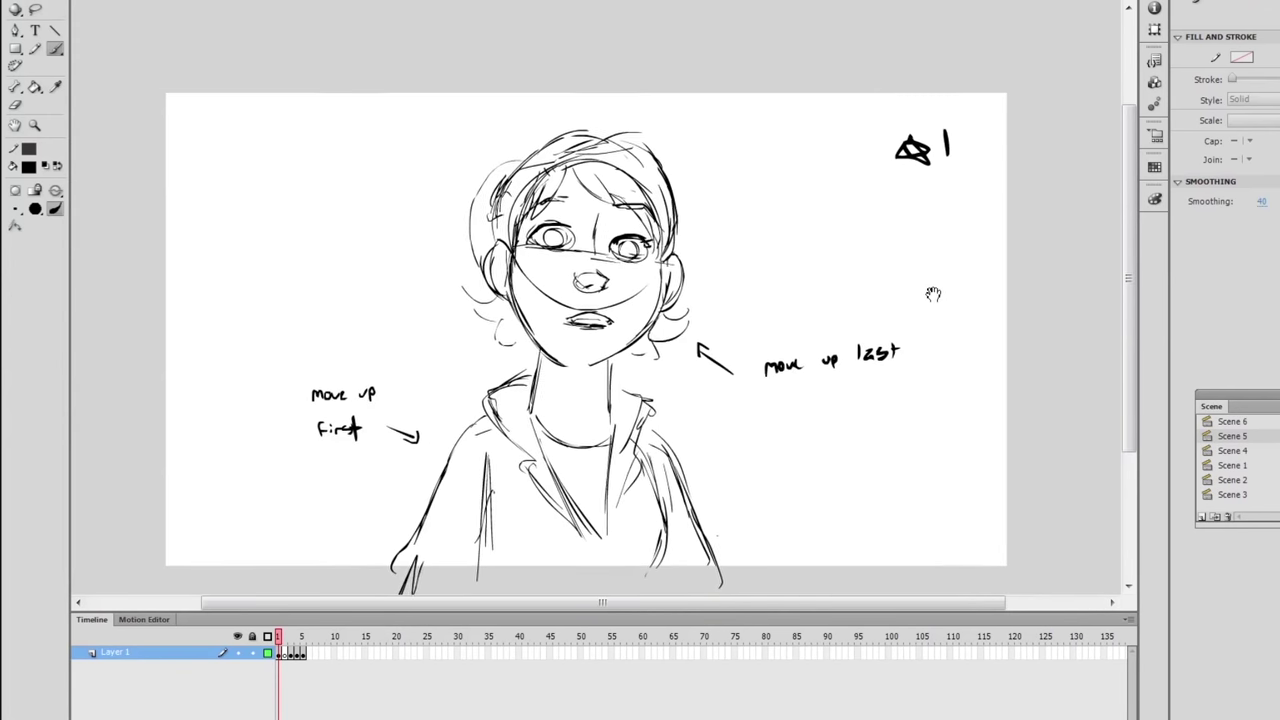
mouse_move(932, 294)
mouse_down()
mouse_move(873, 279)
mouse_move(859, 296)
mouse_up()
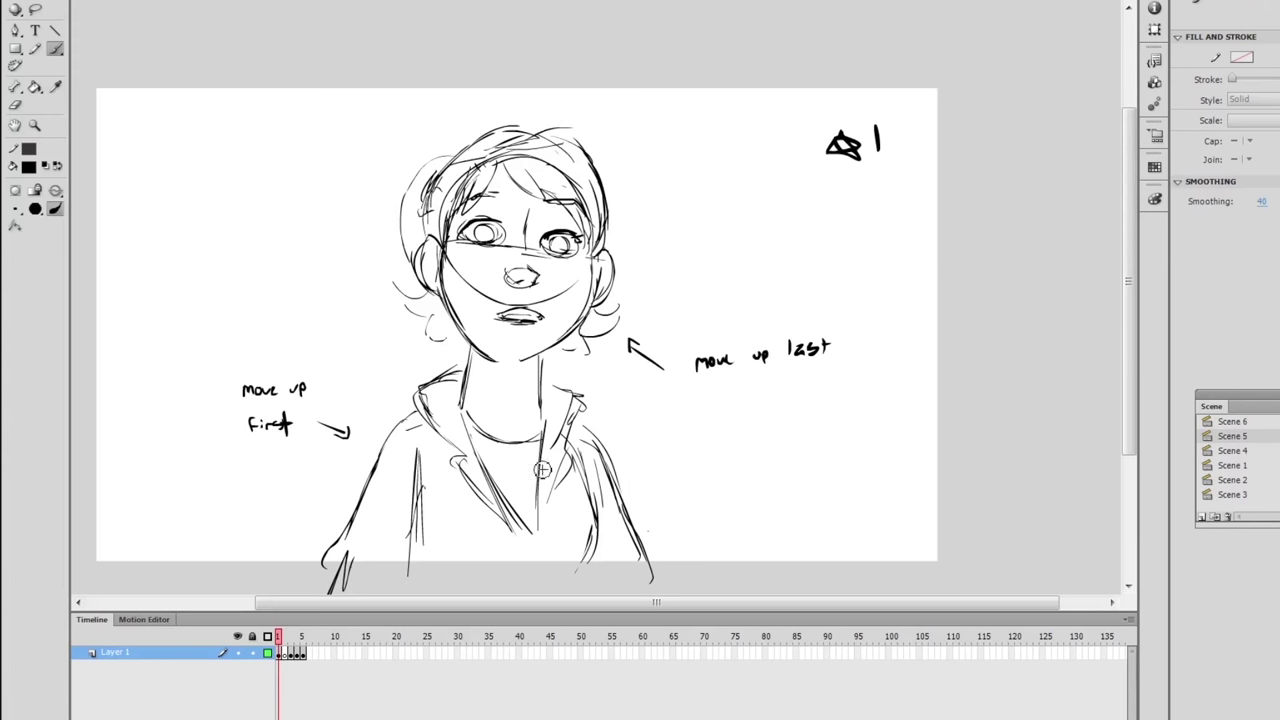
Draw a vertical timing line with bracket arcs beside the 'move up first' note.
drag(601, 464, 742, 472)
drag(336, 430, 344, 538)
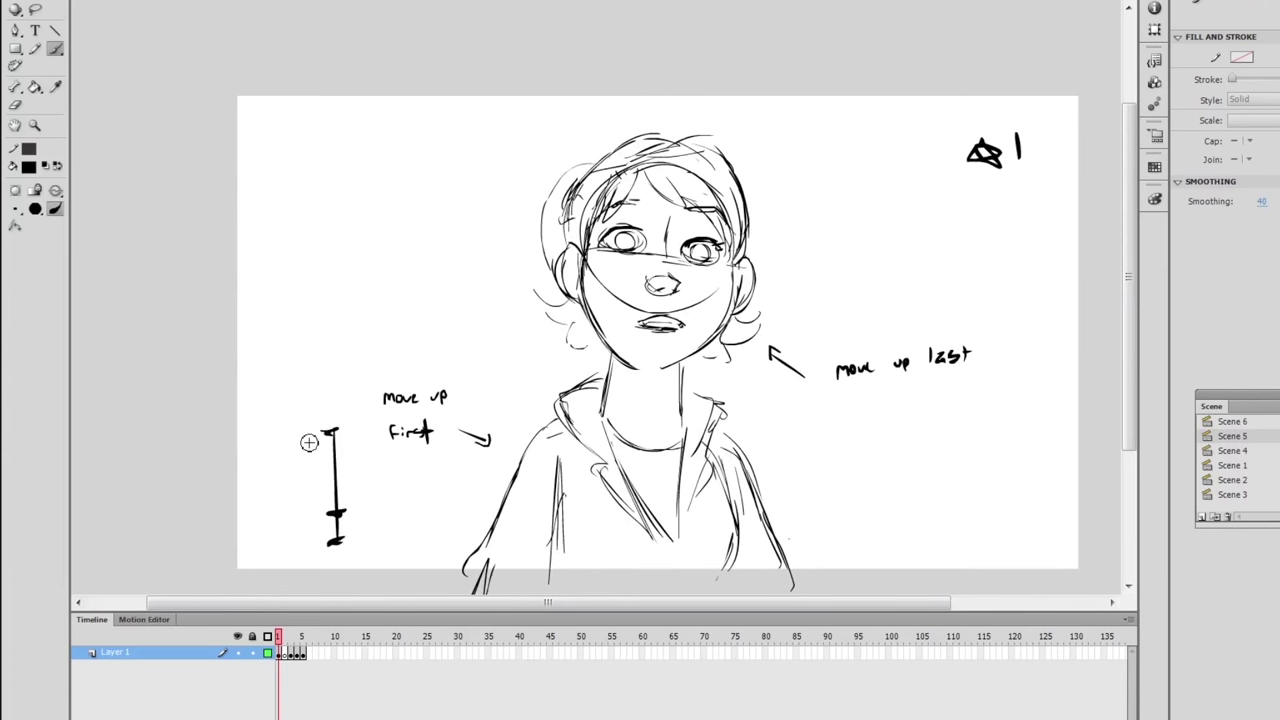
drag(309, 441, 302, 512)
drag(305, 515, 327, 547)
scroll(412, 446, right, 5)
scroll(412, 446, down, 2)
Draw the head's timing line with a bracket and mark keys 1 and 2 on it.
drag(659, 176, 658, 264)
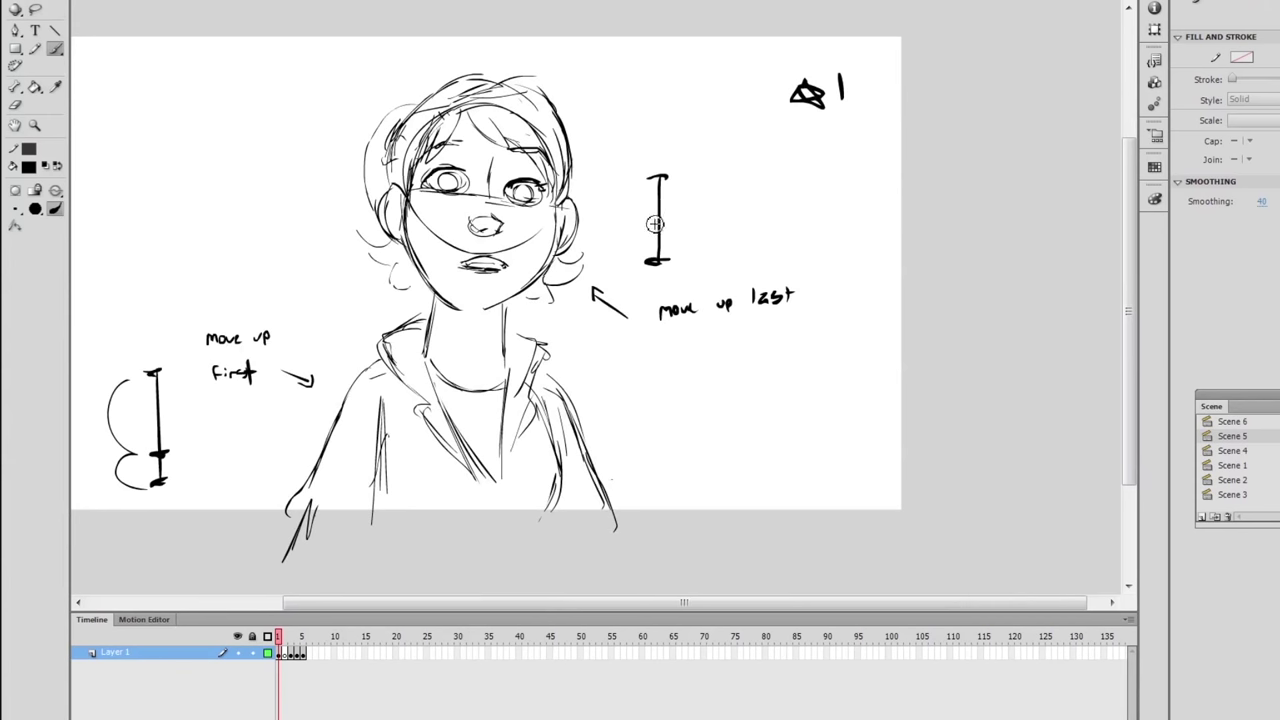
mouse_move(640, 263)
mouse_down()
mouse_move(622, 211)
mouse_move(634, 177)
mouse_up()
scroll(650, 200, up, 3)
scroll(650, 200, left, 1)
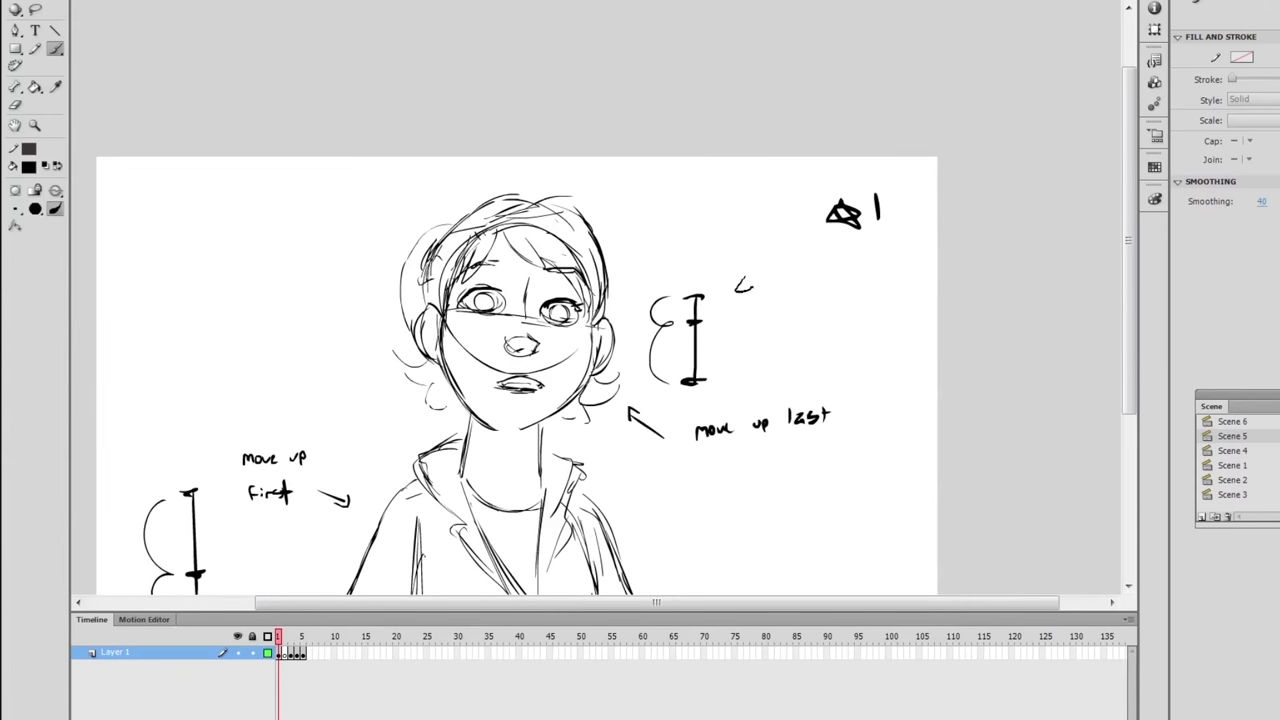
drag(740, 284, 752, 290)
drag(764, 279, 765, 294)
drag(724, 392, 748, 395)
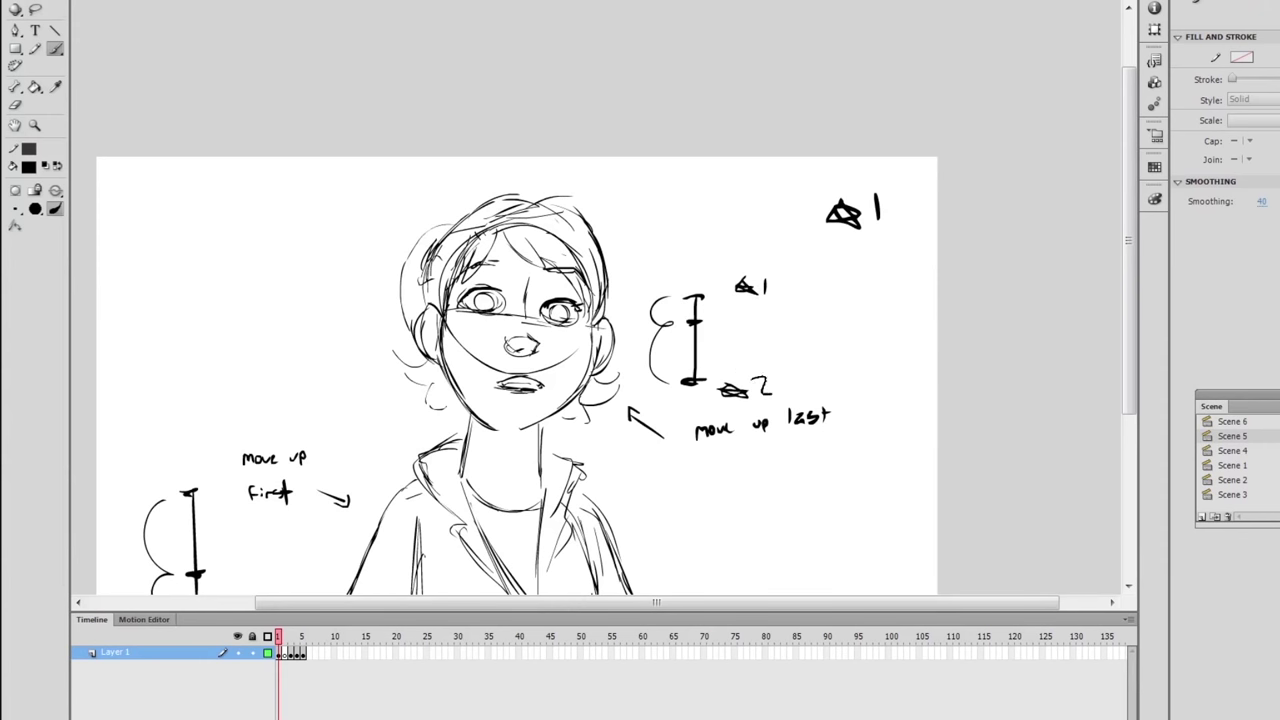
scroll(762, 371, down, 2)
scroll(762, 371, left, 3)
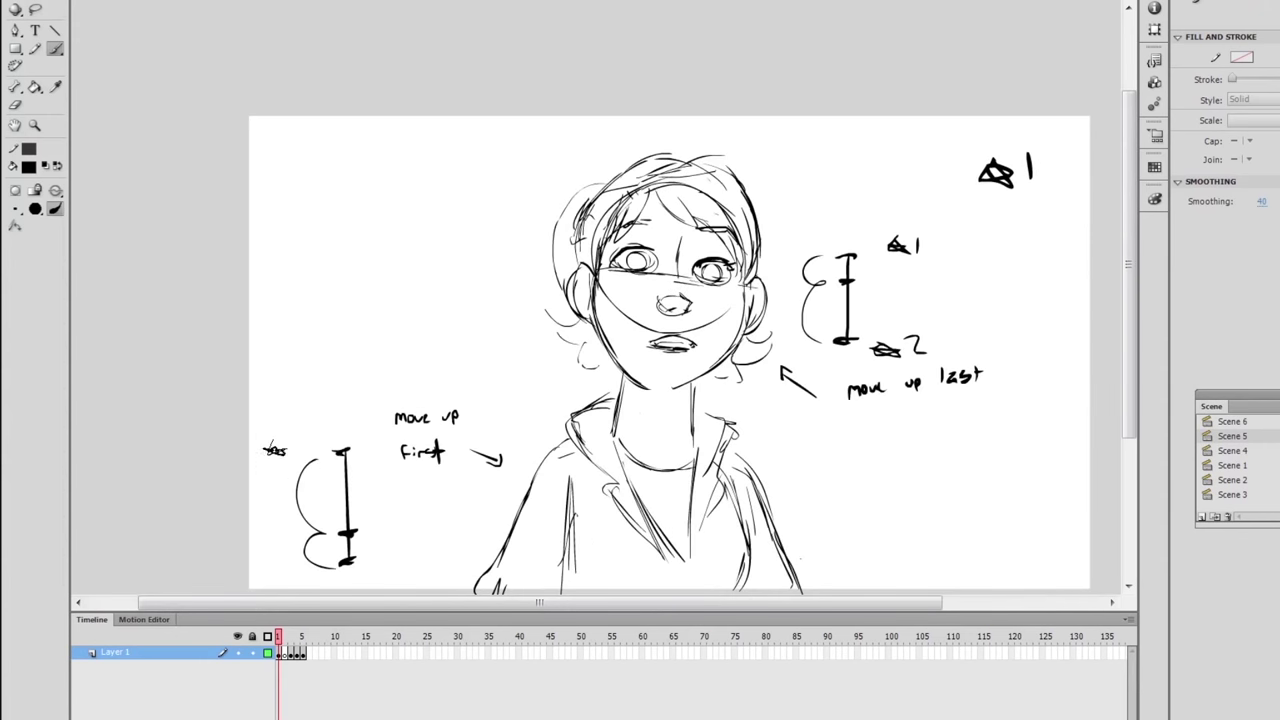
Finish the key 1 label on the shoulder chart and play the animation on a loop.
drag(294, 443, 294, 456)
scroll(594, 297, down, 2)
scroll(594, 297, right, 2)
scroll(594, 297, up, 2)
scroll(594, 297, left, 1)
key(Return)
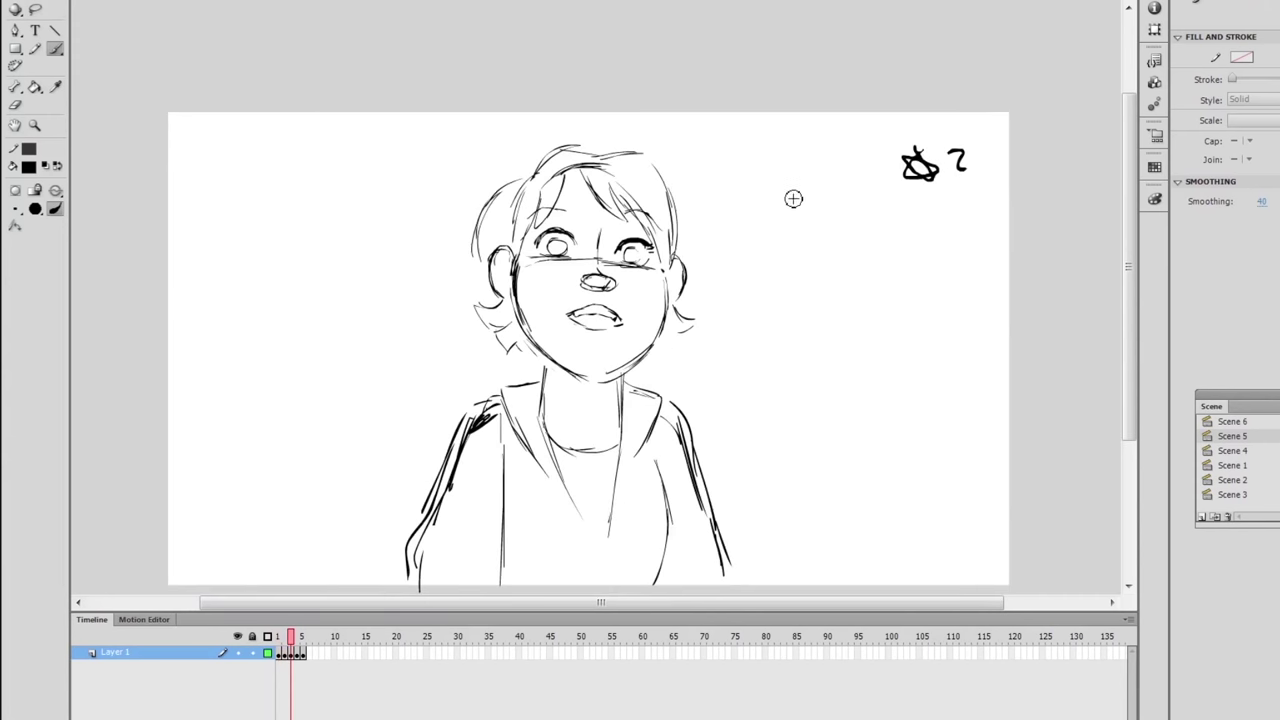
Redraw the right neck line, extend the left neck-to-shoulder line, and lower the collar line.
scroll(757, 206, up, 3)
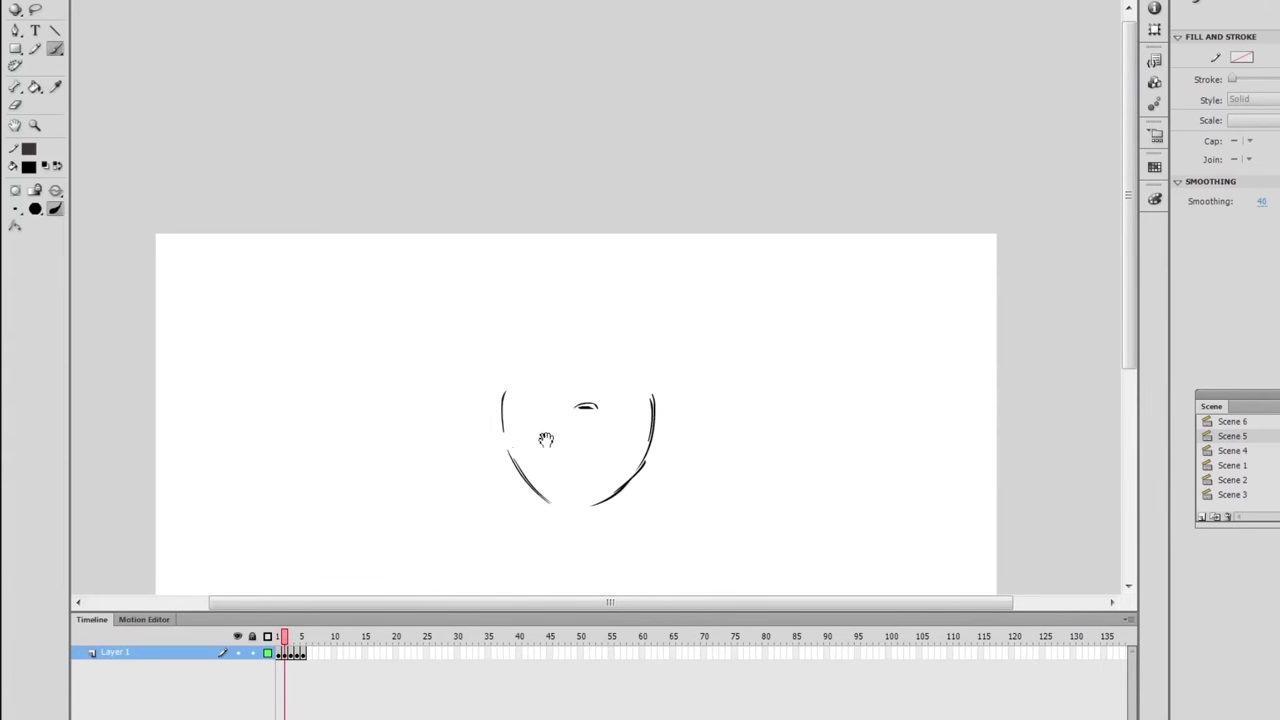
scroll(503, 491, down, 3)
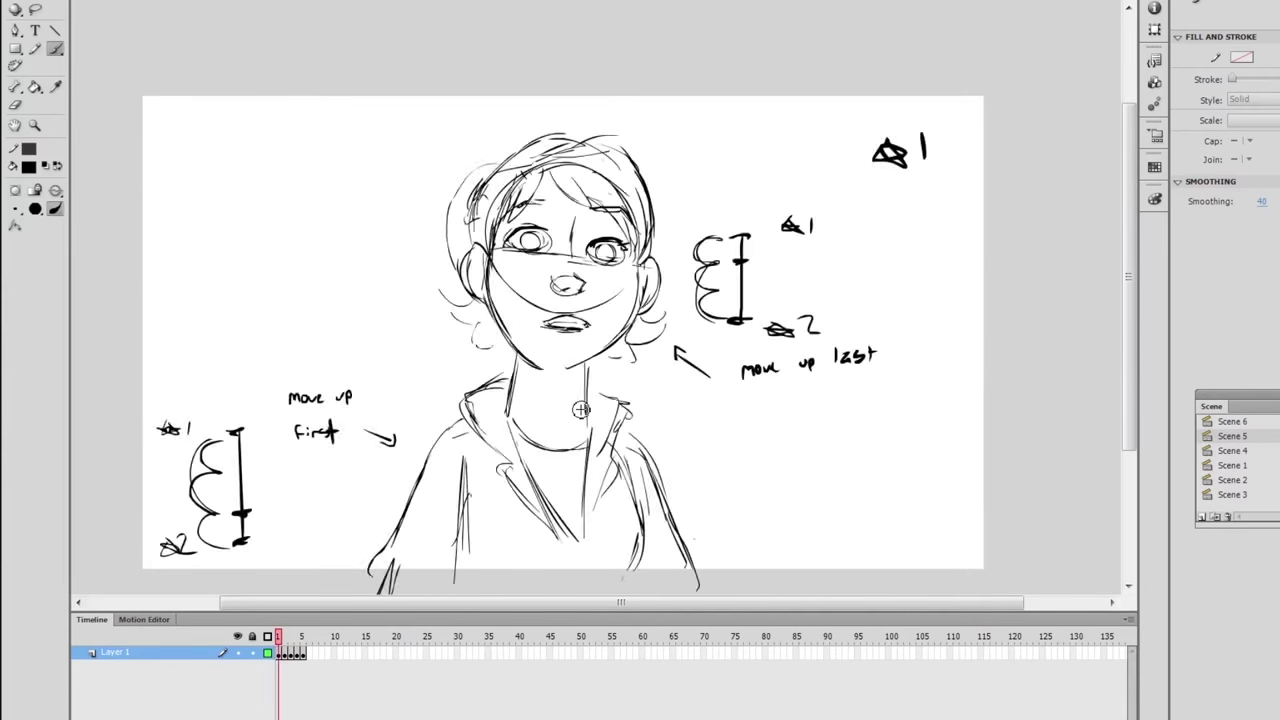
drag(584, 372, 583, 428)
drag(515, 371, 469, 382)
drag(478, 416, 510, 450)
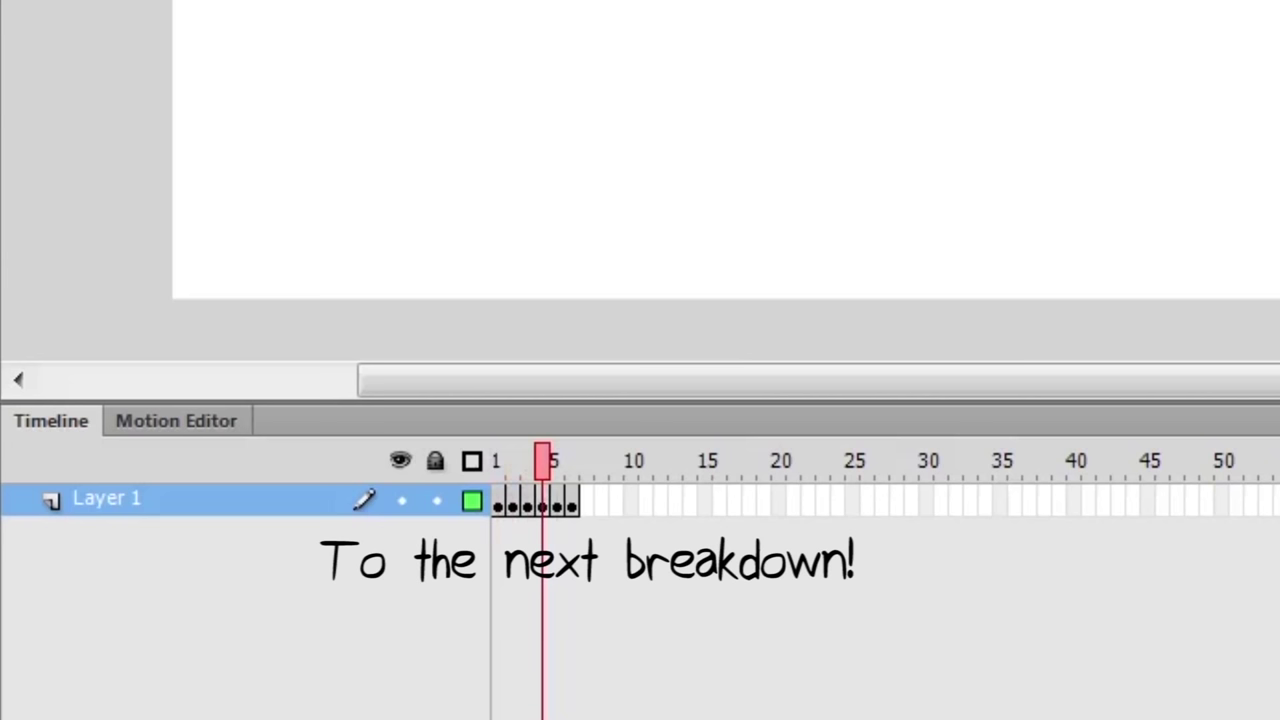
Flip between key 2 and the new blank frame to compare the drawings.
key(comma)
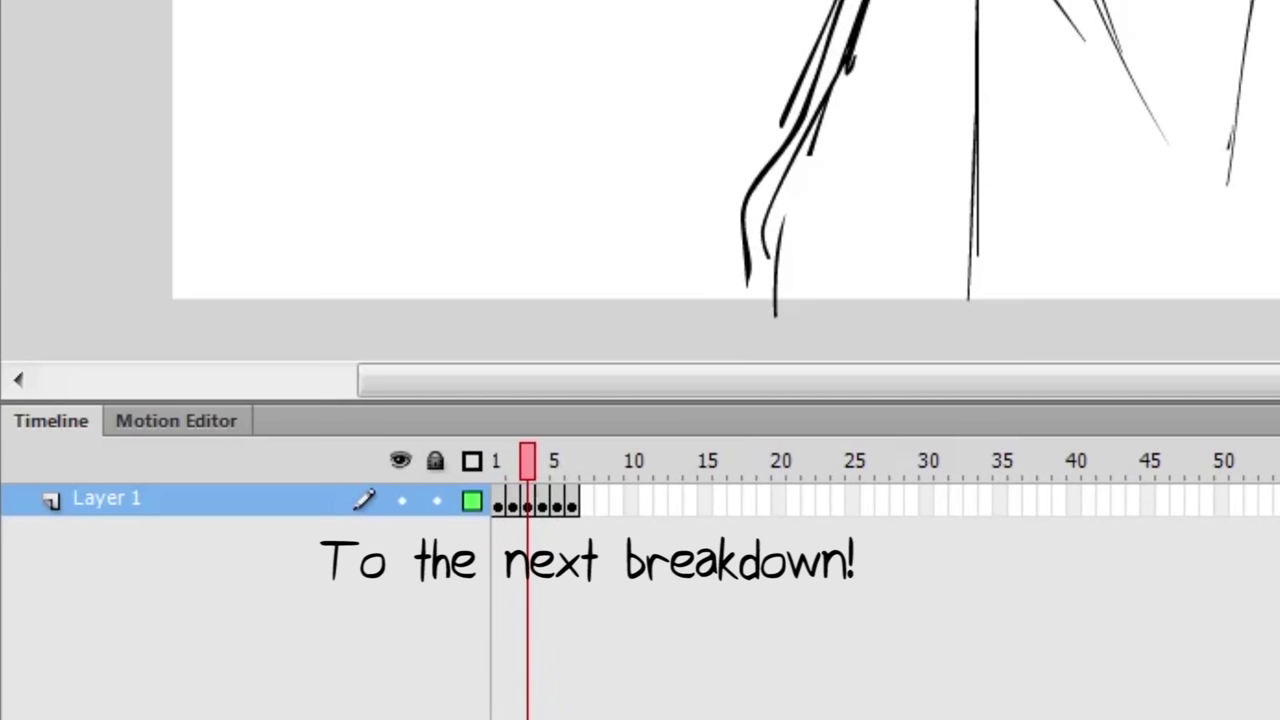
key(period)
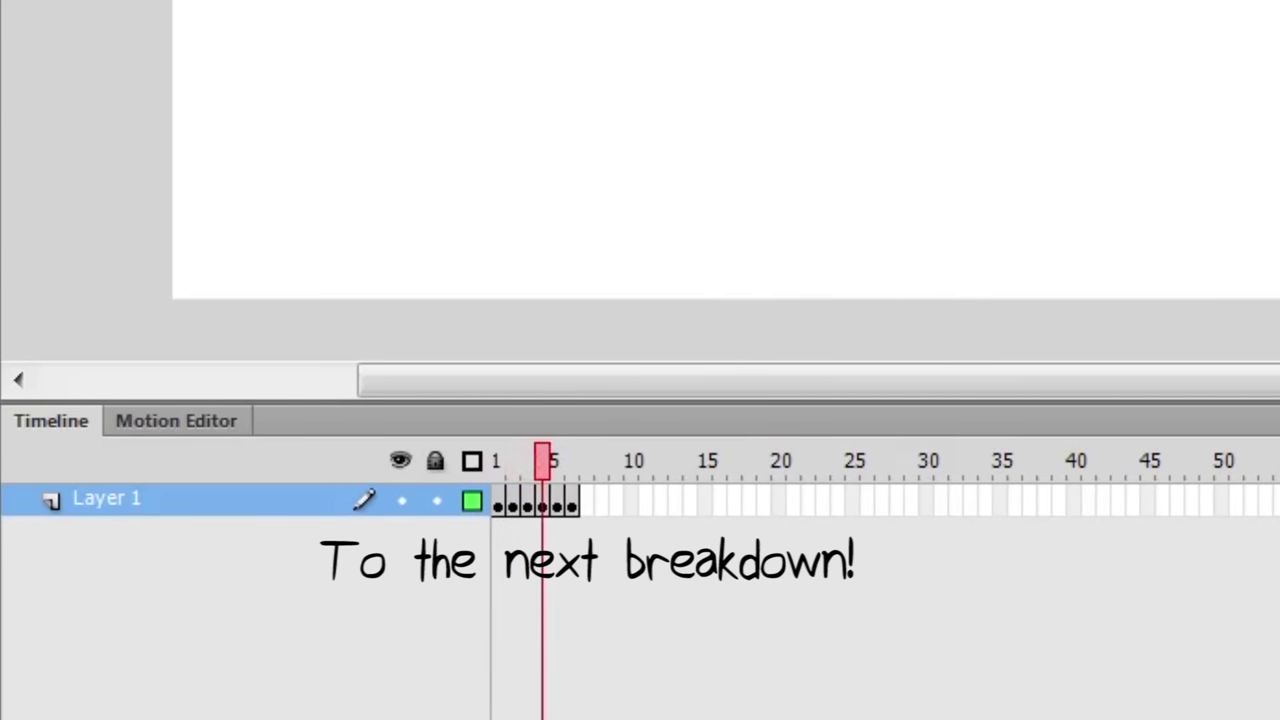
key(comma)
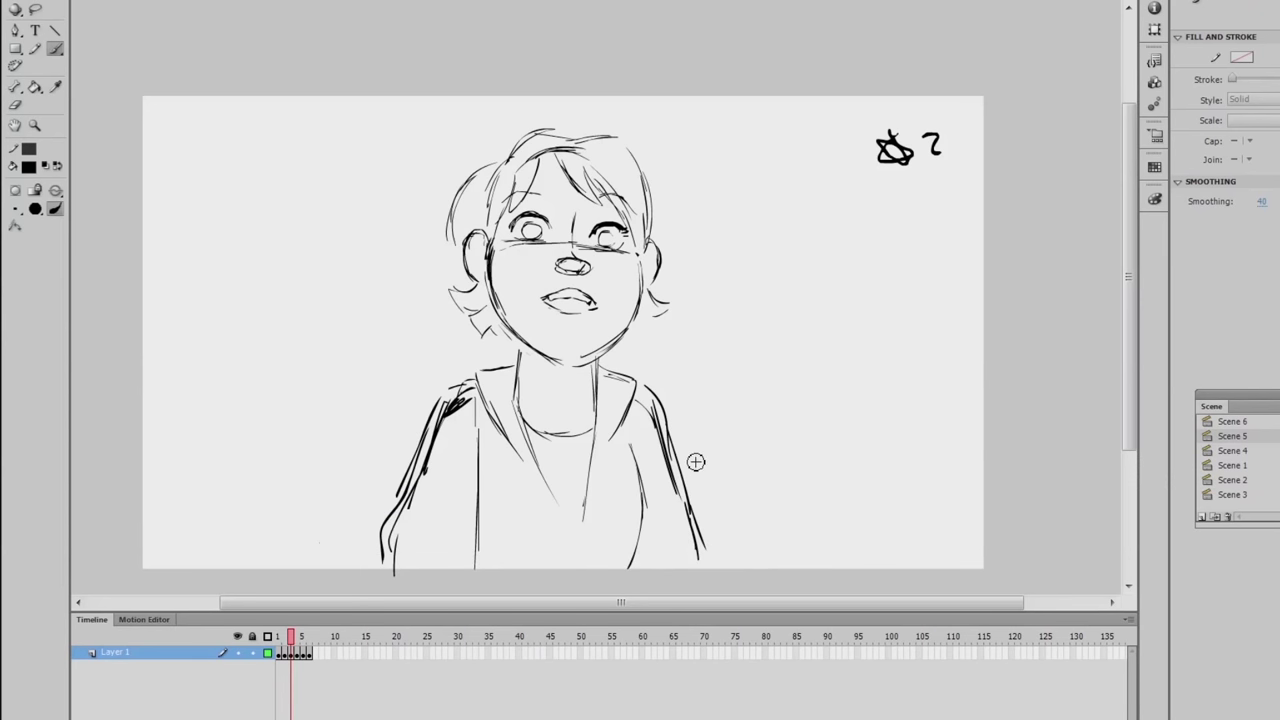
key(period)
key(period)
key(comma)
key(comma)
key(period)
key(period)
key(period)
key(comma)
key(comma)
key(comma)
key(period)
key(comma)
key(period)
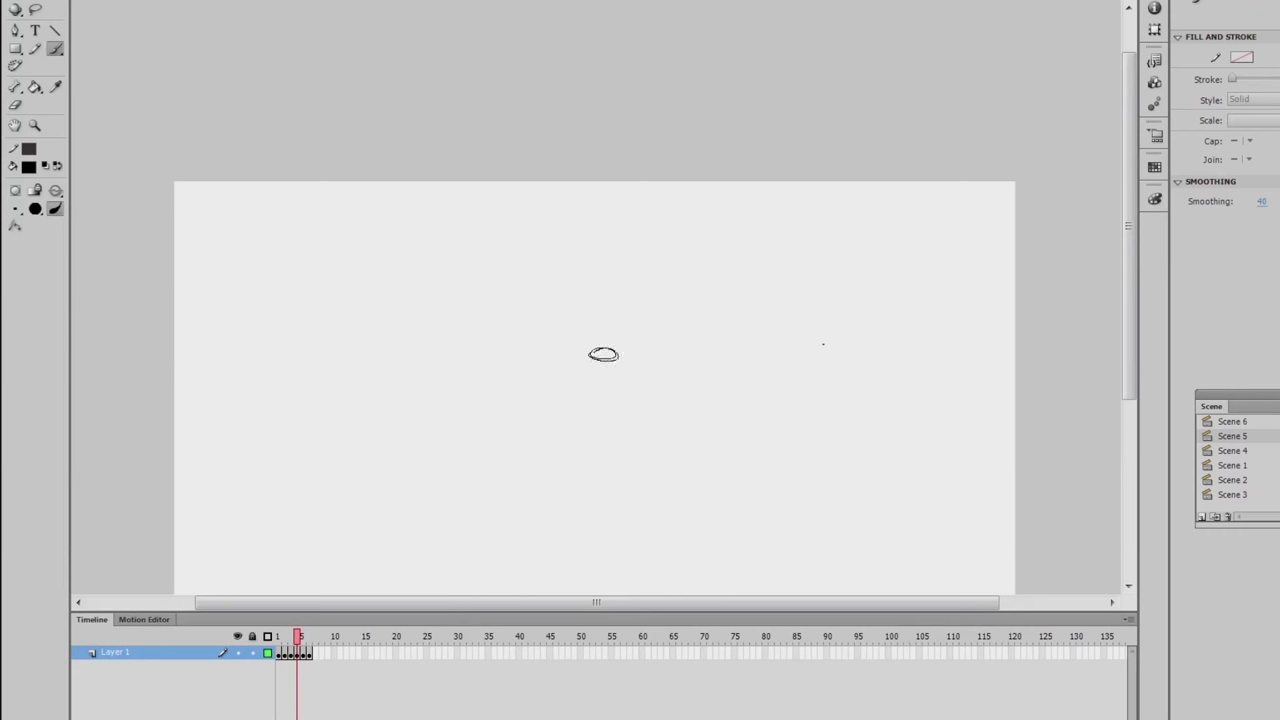
key(comma)
key(period)
key(comma)
key(period)
drag(578, 383, 564, 221)
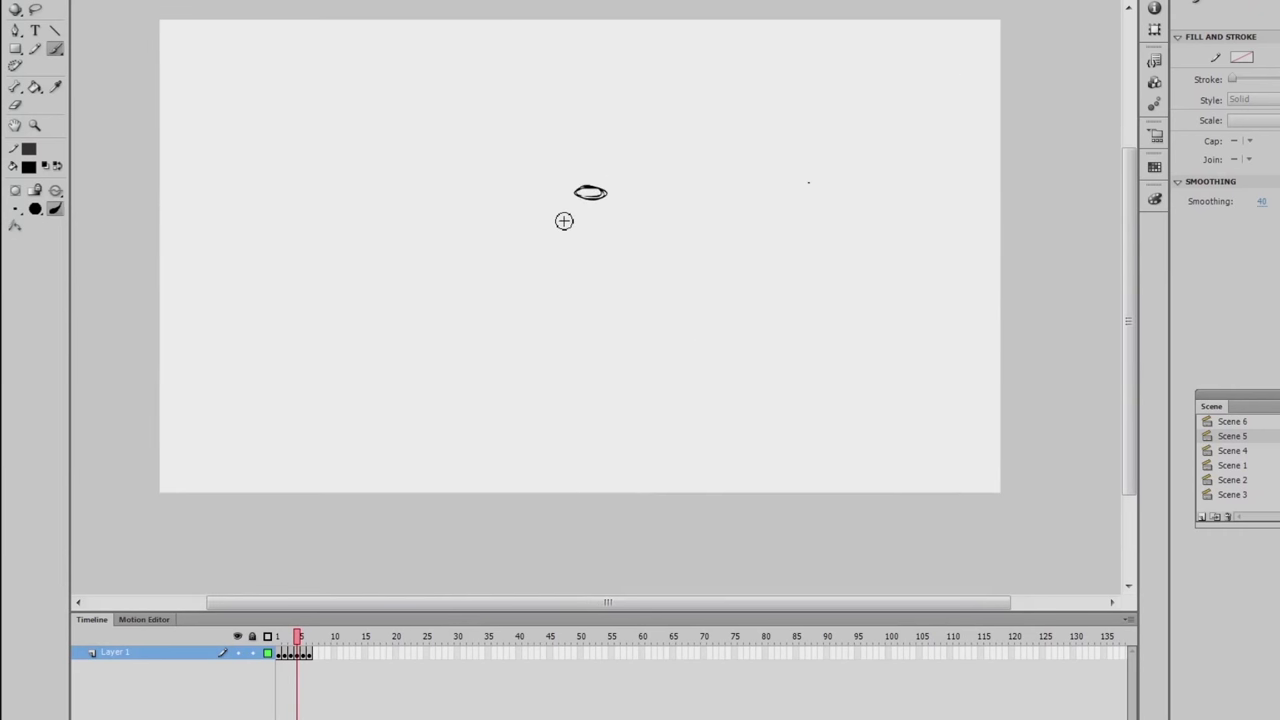
key(comma)
key(period)
Draw the left shoulder line downward and extend the shoulder stroke on the in-between.
mouse_move(490, 323)
mouse_down()
mouse_move(446, 371)
mouse_move(395, 515)
mouse_up()
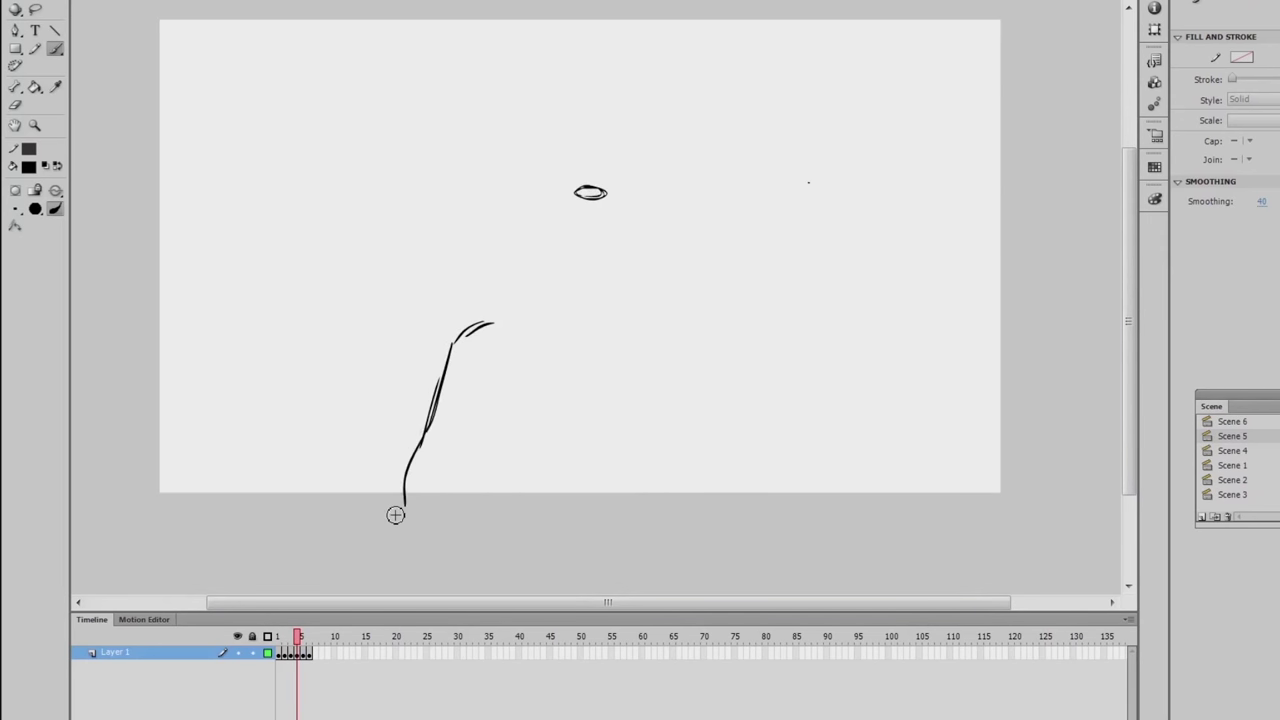
key(comma)
key(period)
drag(674, 343, 718, 462)
scroll(718, 462, up, 3)
key(comma)
key(period)
key(comma)
key(period)
Draw the in-between's mouth arc, right jaw line and a vertical neck line.
drag(572, 378, 626, 375)
key(period)
key(comma)
key(comma)
key(period)
drag(532, 398, 575, 442)
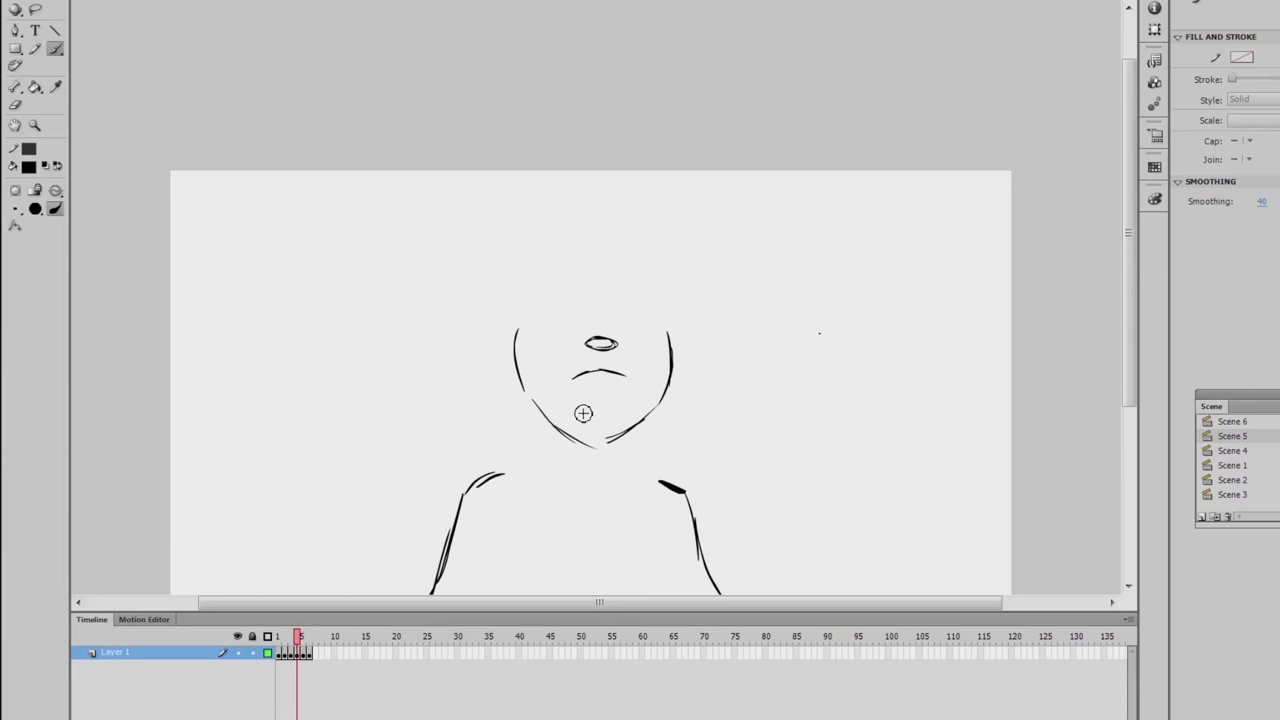
key(period)
key(comma)
key(comma)
Trim the left shoulder line's lower end and draw the curved right shoulder line.
key(comma)
key(period)
key(period)
drag(619, 446, 619, 500)
key(comma)
key(period)
drag(505, 461, 520, 452)
key(comma)
key(period)
scroll(495, 445, down, 2)
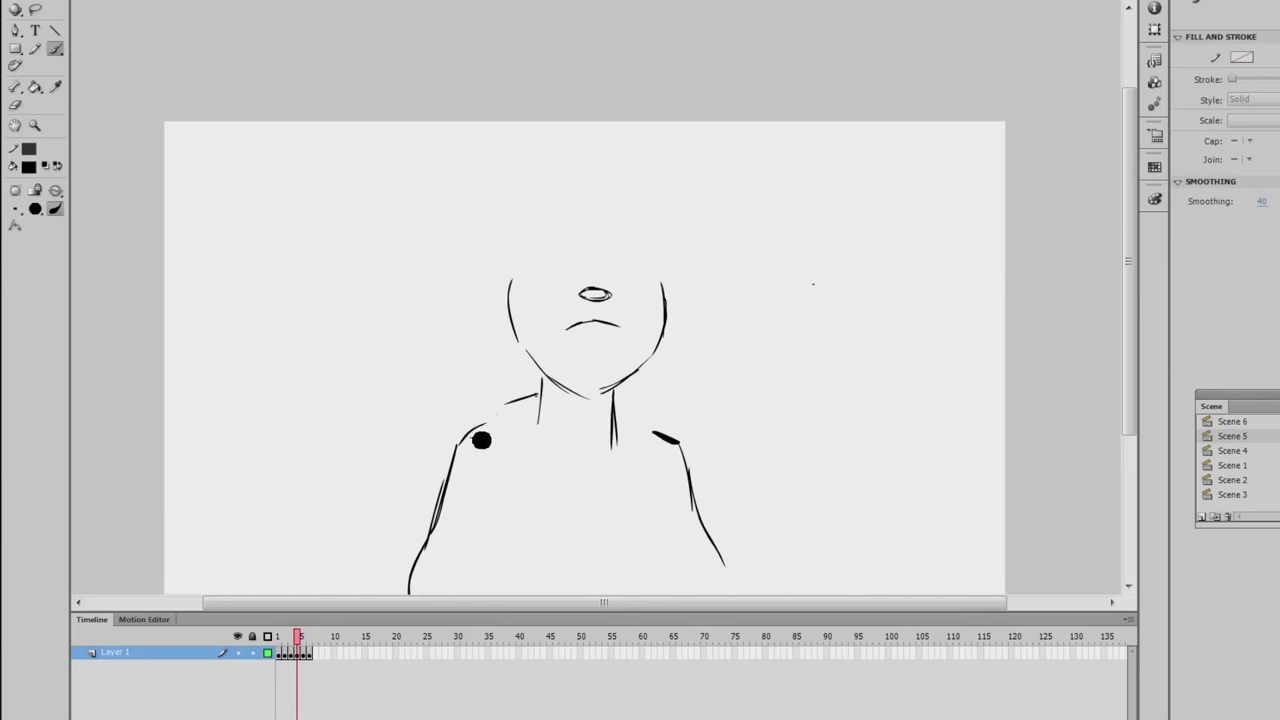
key(comma)
key(period)
key(comma)
key(period)
drag(648, 416, 684, 442)
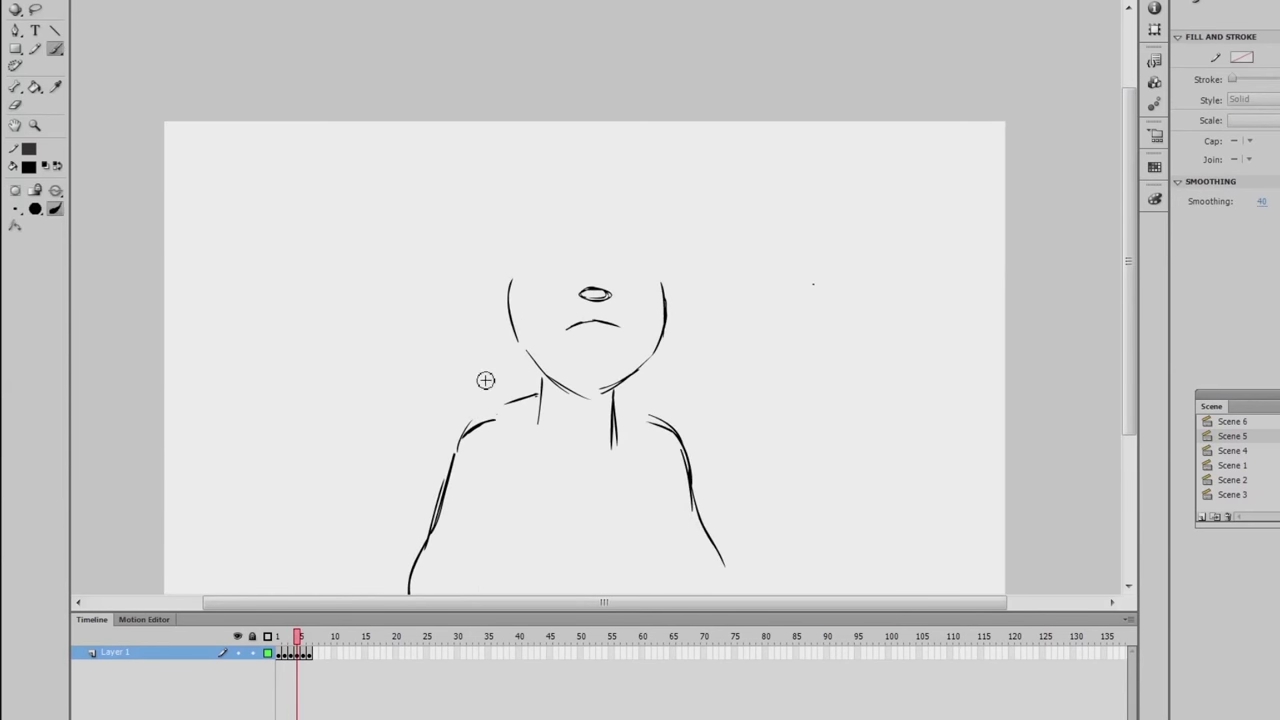
Double the upper left shoulder line, checking it against the previous frame.
key(comma)
key(period)
drag(479, 415, 452, 449)
key(comma)
key(period)
key(comma)
key(period)
key(comma)
key(period)
drag(714, 437, 718, 522)
key(comma)
Draw both ear curves and the head outline down the left side.
key(period)
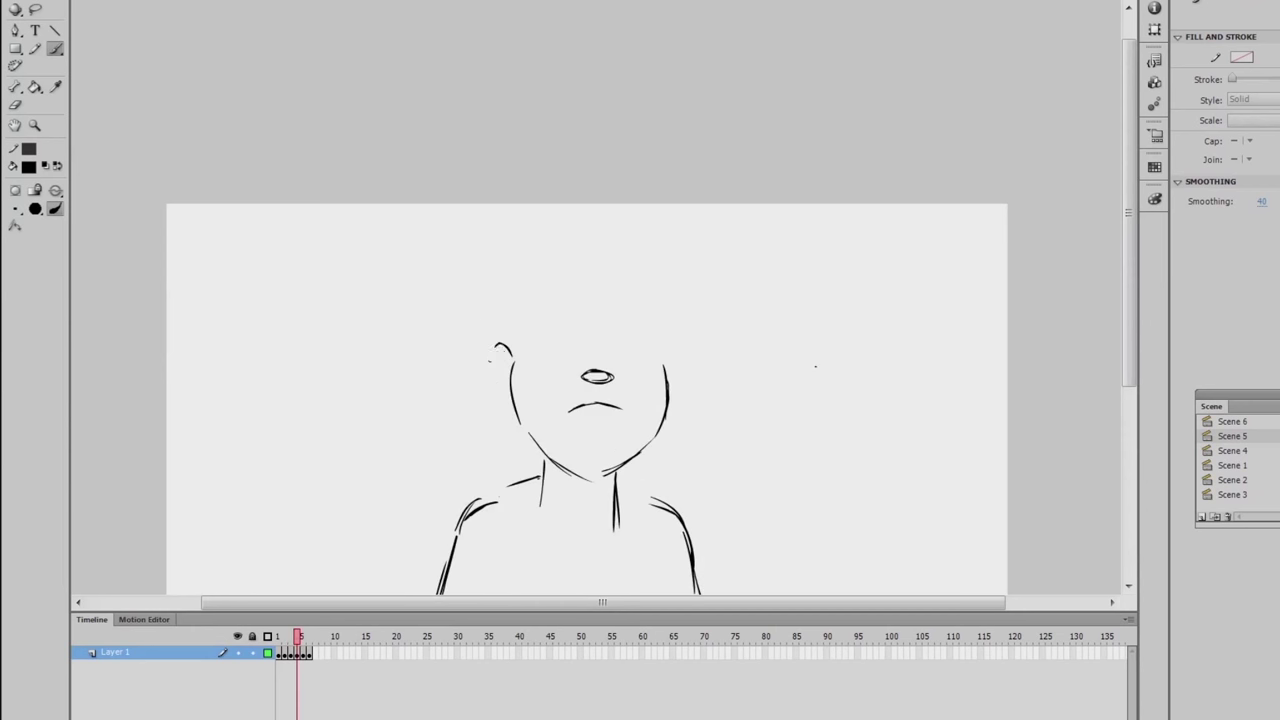
drag(496, 355, 488, 390)
key(comma)
key(period)
drag(676, 355, 686, 402)
key(comma)
key(period)
drag(574, 293, 594, 331)
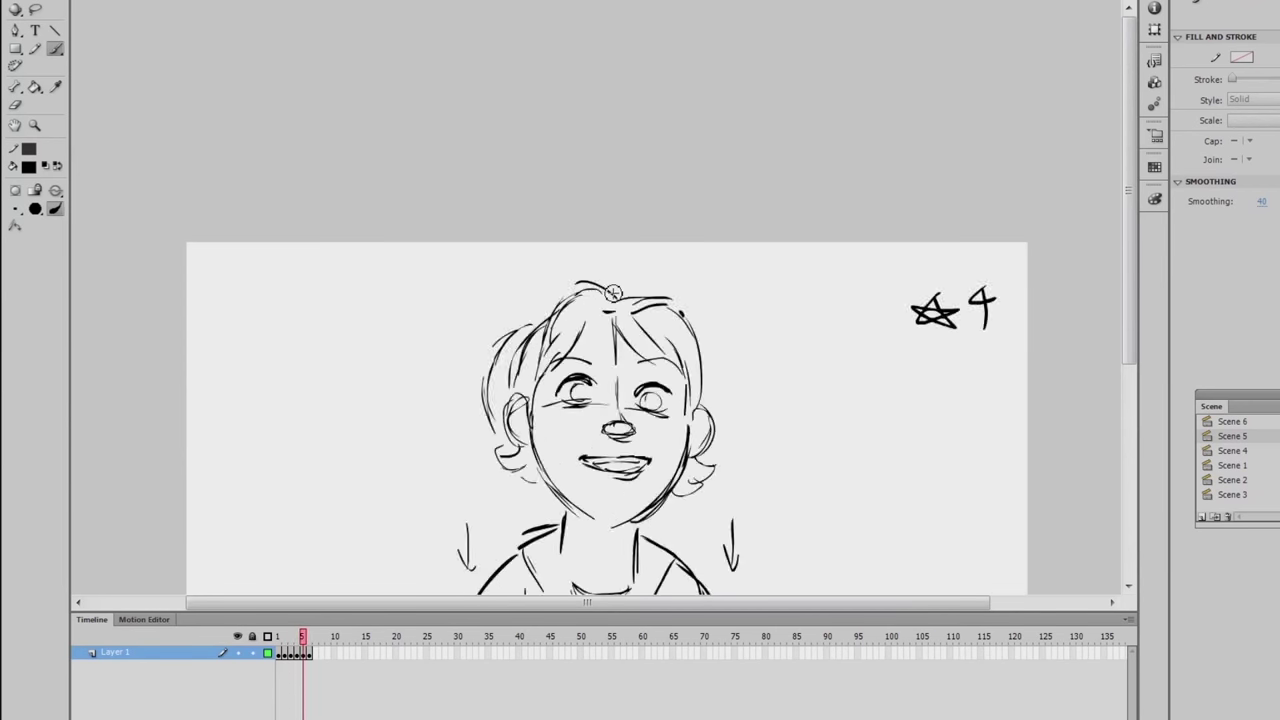
drag(574, 286, 540, 355)
key(comma)
key(period)
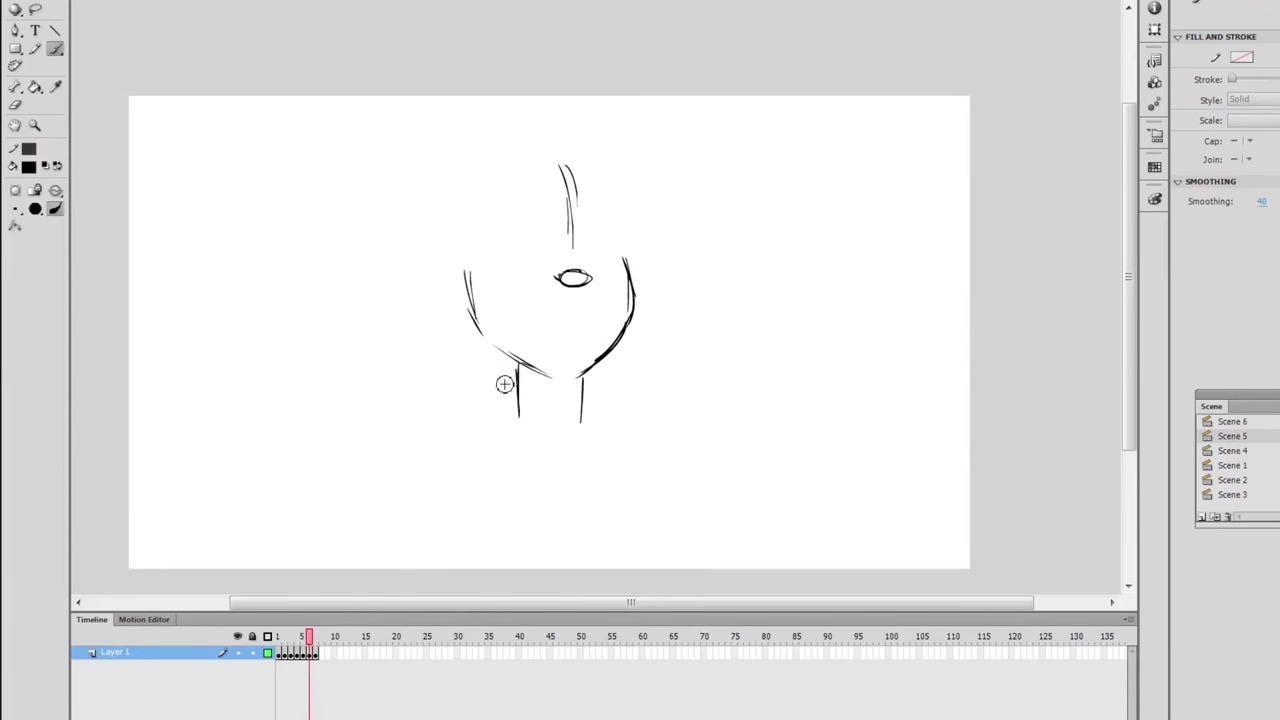
Draw the left shoulder-and-arm lines and the right shoulder line, comparing with key 4.
key(comma)
key(period)
mouse_move(450, 406)
mouse_down()
mouse_move(415, 424)
mouse_move(396, 574)
mouse_up()
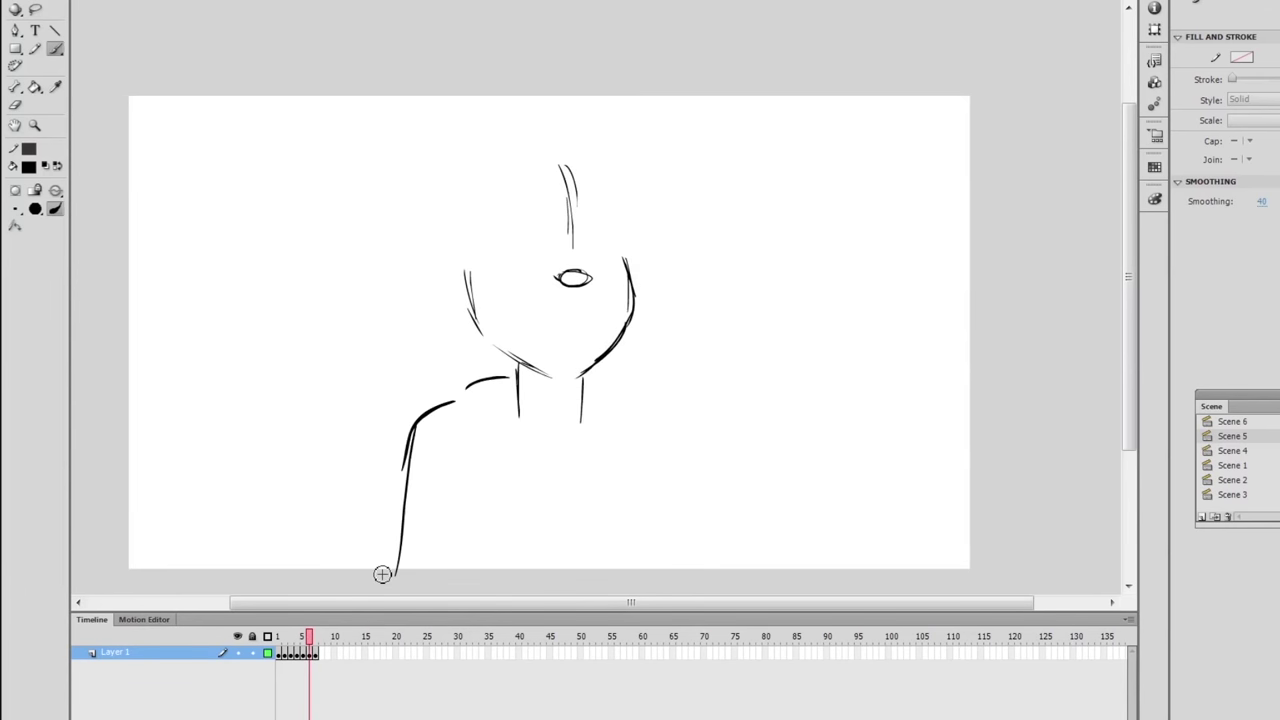
mouse_move(606, 394)
mouse_down()
mouse_move(652, 430)
mouse_move(670, 474)
mouse_up()
key(comma)
key(period)
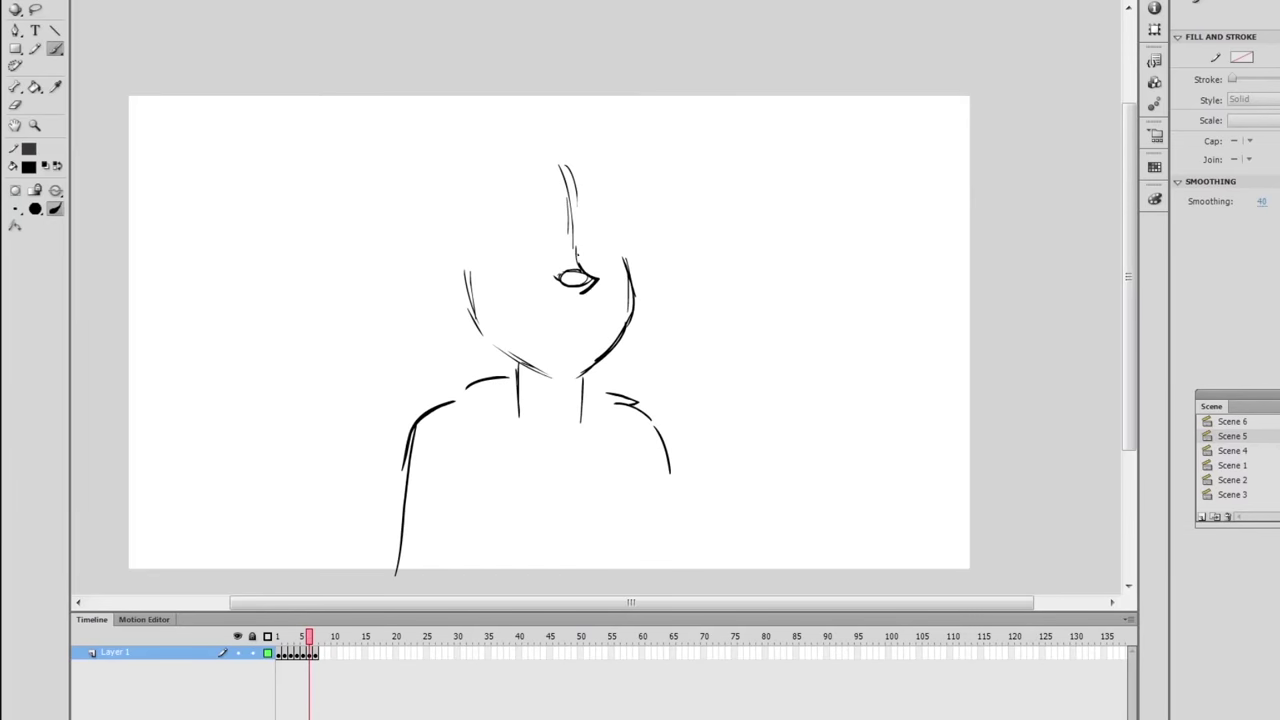
key(comma)
key(comma)
drag(565, 285, 570, 412)
key(period)
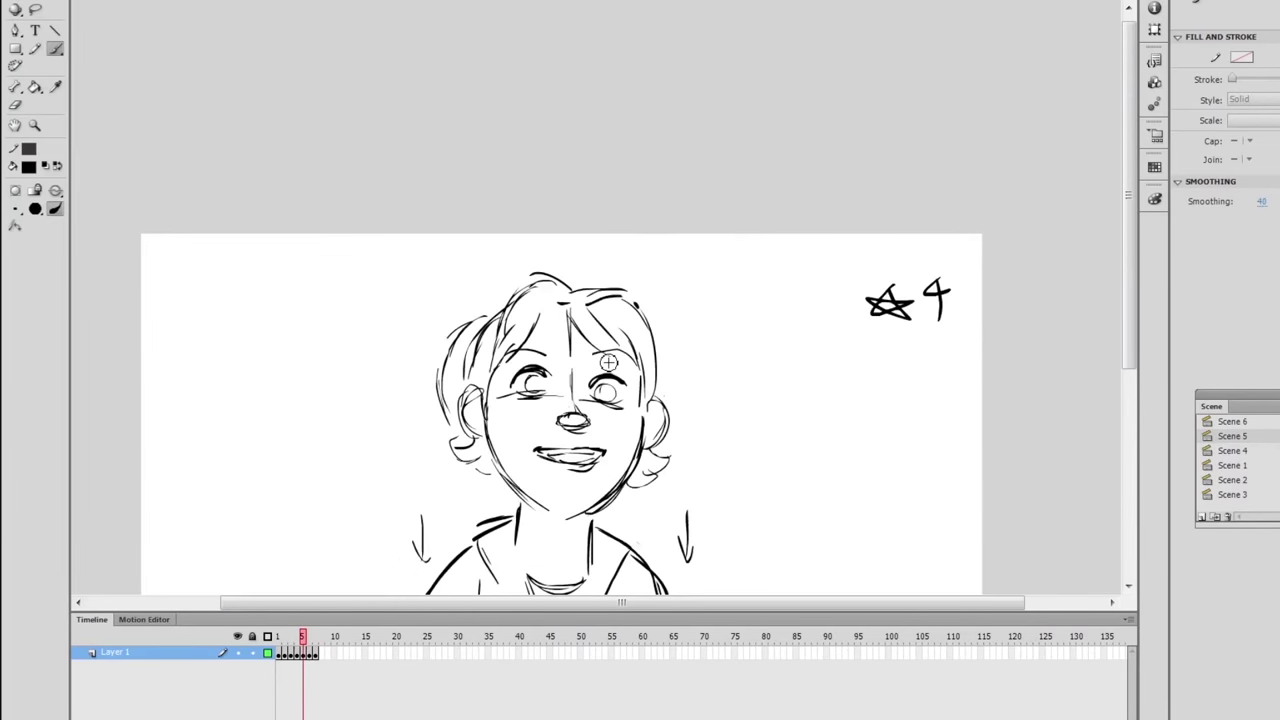
key(period)
key(ctrl+z)
key(ctrl+z)
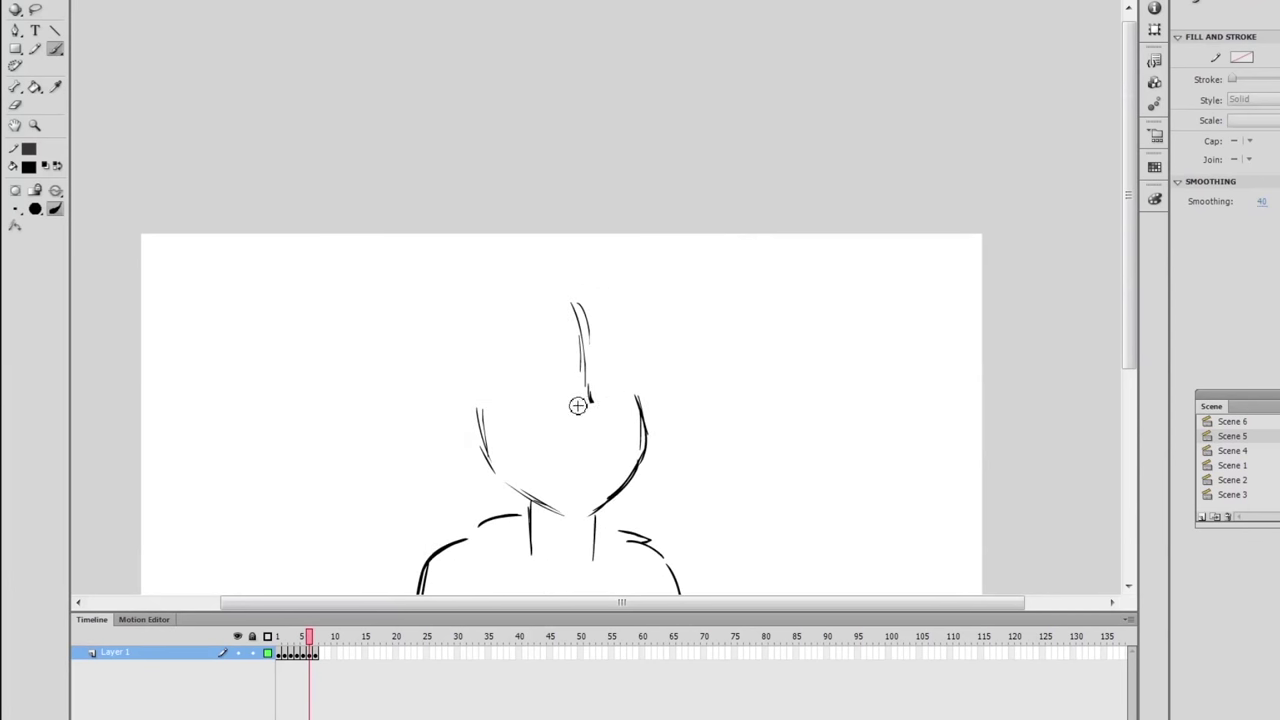
key(comma)
key(period)
Draw the left ear, left hair strands and the arc across the top of the head.
mouse_move(477, 392)
mouse_down()
mouse_move(451, 423)
mouse_move(458, 442)
mouse_up()
key(comma)
key(period)
drag(532, 312, 506, 374)
drag(527, 328, 488, 372)
key(comma)
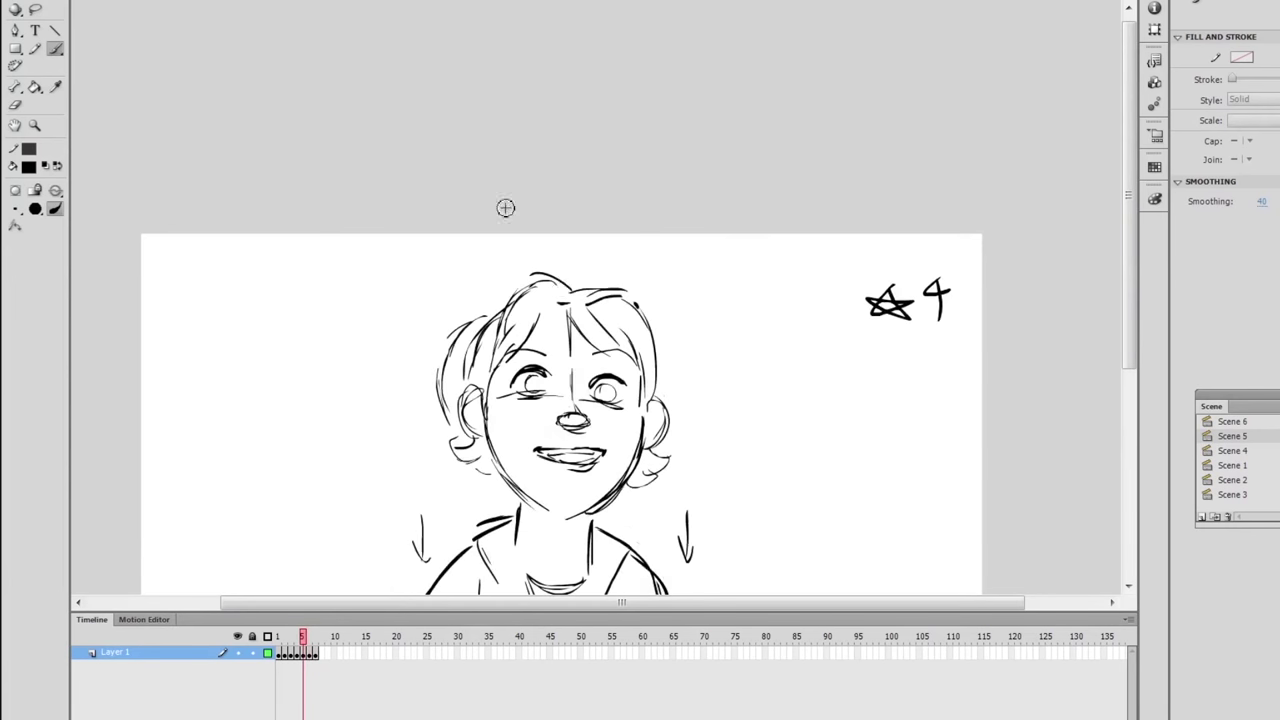
key(period)
mouse_move(565, 288)
mouse_down()
mouse_move(521, 282)
mouse_move(482, 356)
mouse_up()
mouse_move(540, 320)
mouse_down()
mouse_move(492, 372)
mouse_move(478, 440)
mouse_up()
key(period)
key(comma)
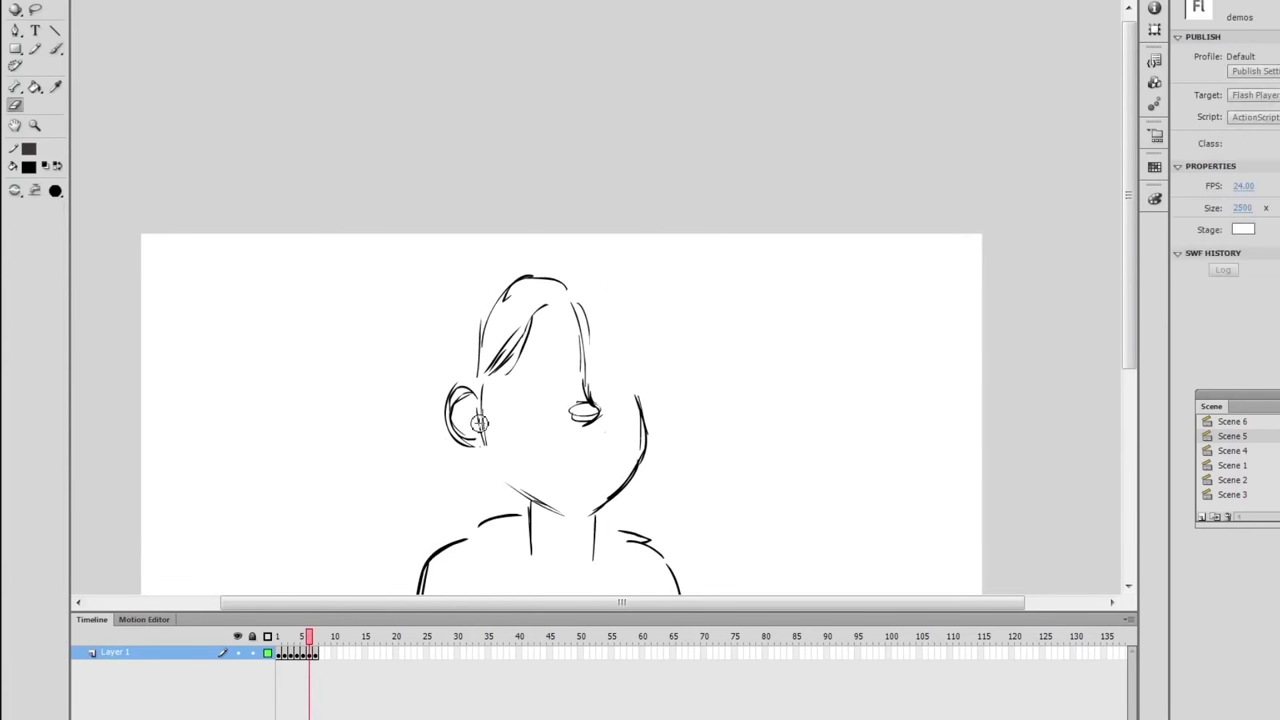
Add the left jaw line, hair strokes around the head, and an eye-line guide.
drag(480, 420, 506, 492)
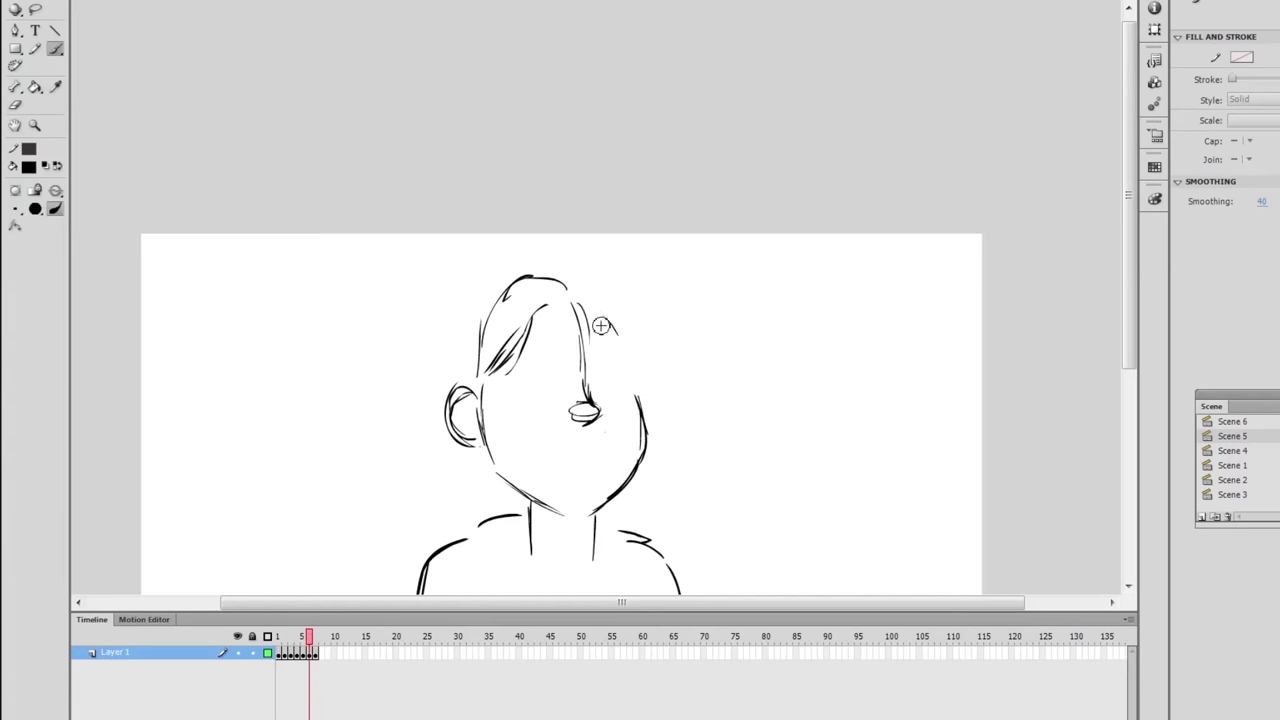
drag(598, 314, 632, 364)
mouse_move(462, 380)
mouse_down()
mouse_move(483, 322)
mouse_move(446, 343)
mouse_move(425, 422)
mouse_move(469, 446)
mouse_up()
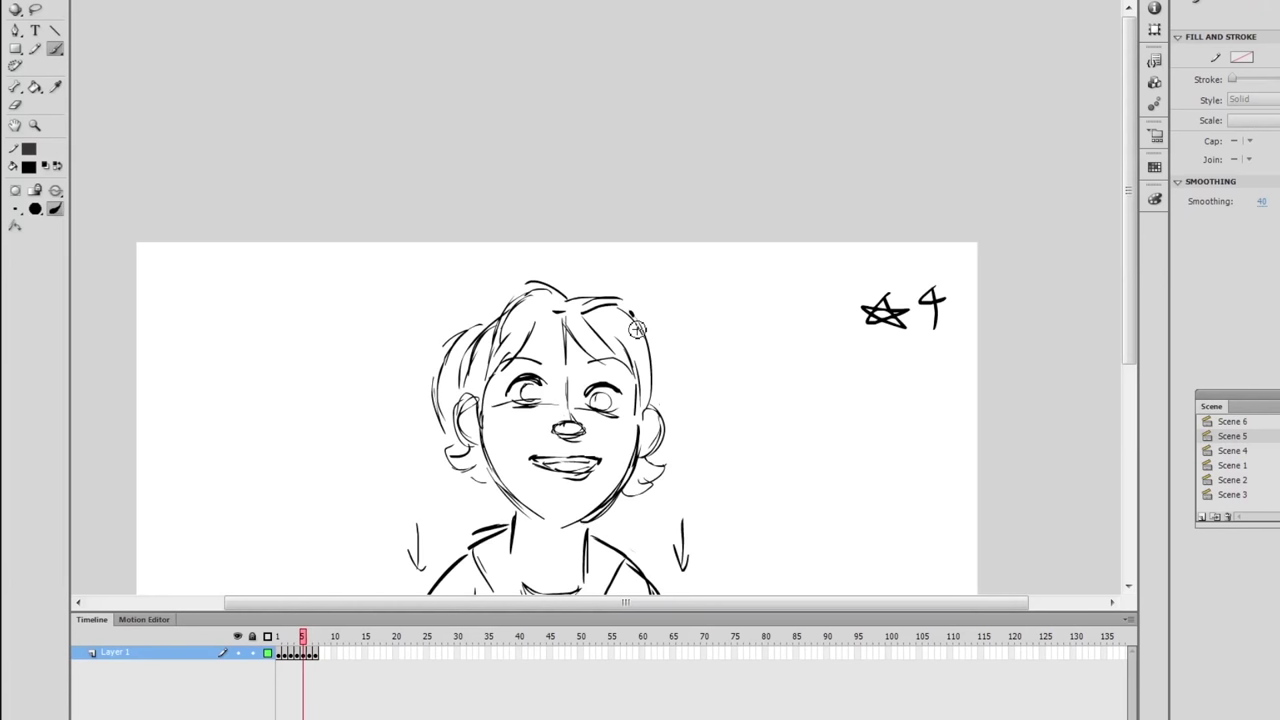
drag(584, 287, 657, 370)
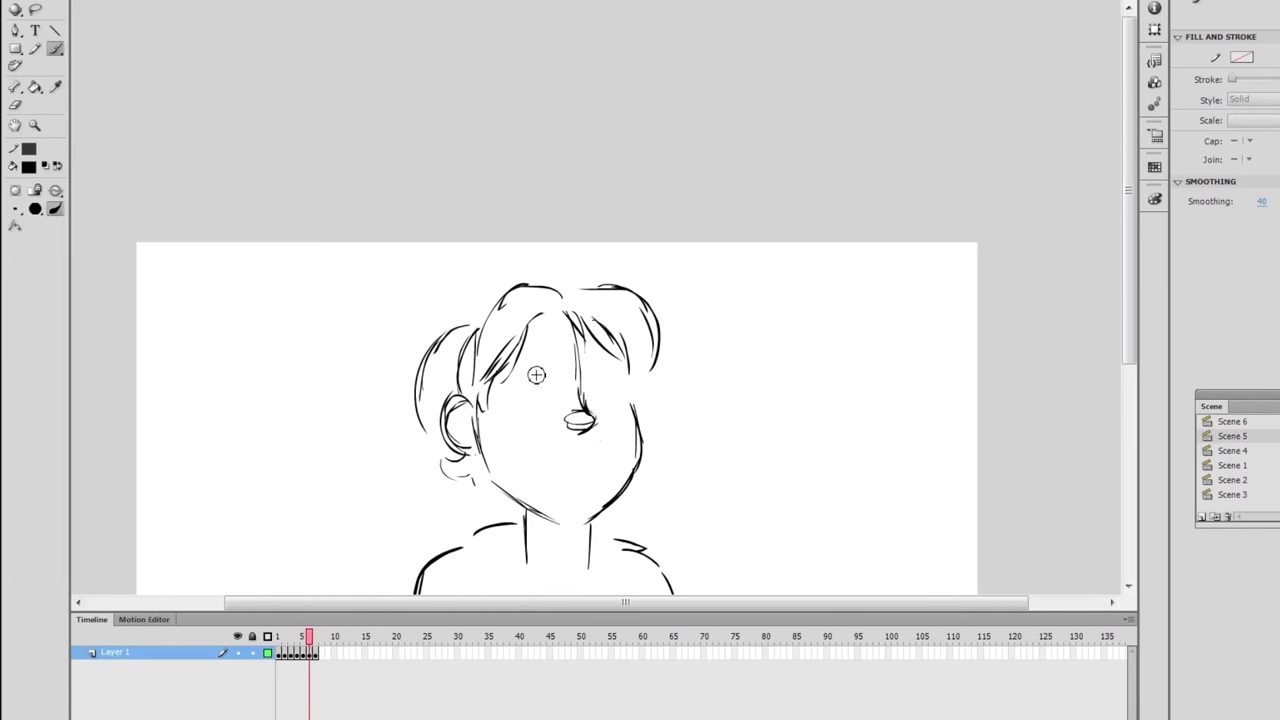
drag(498, 401, 581, 401)
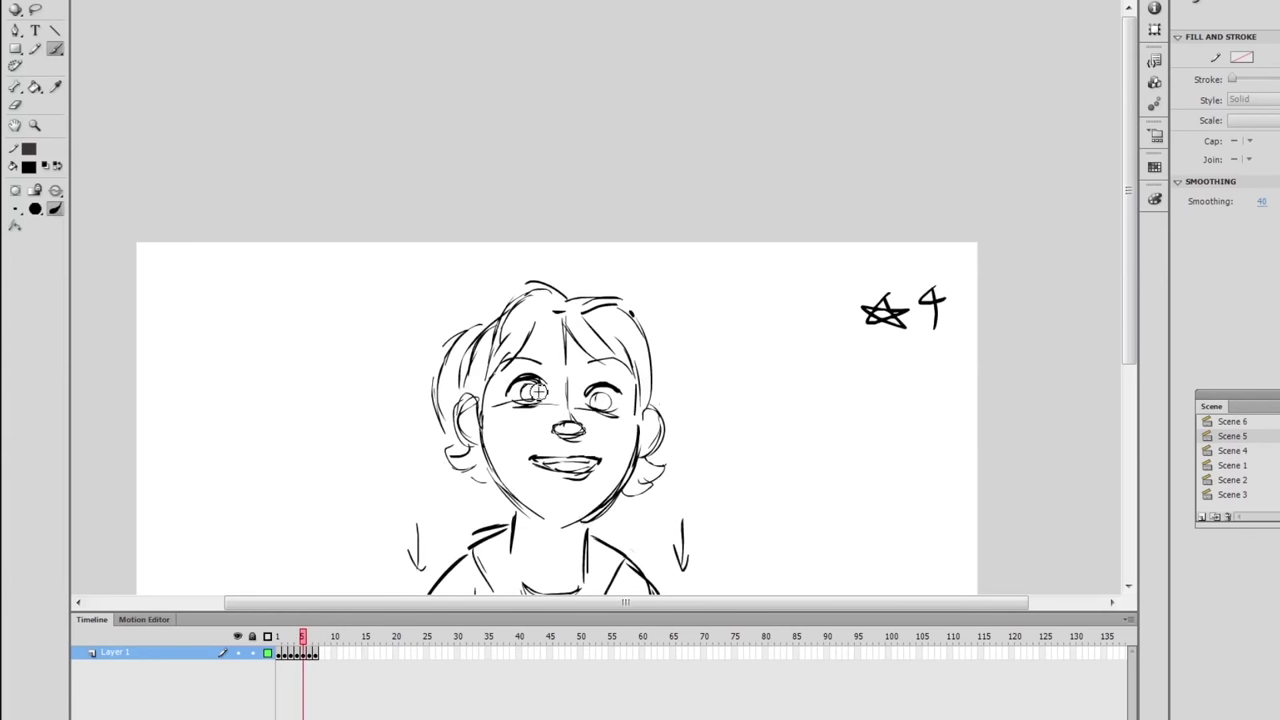
Draw the right eye and a smiling mouth with a line inside it.
key(period)
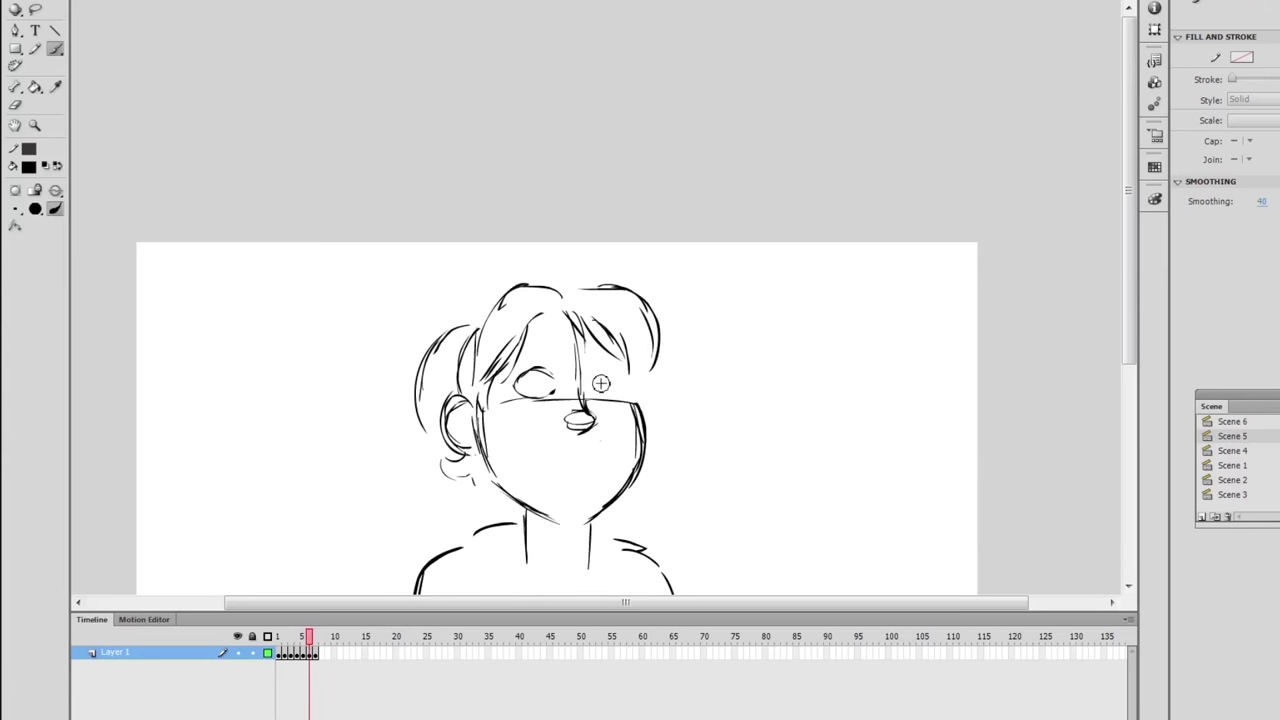
drag(606, 375, 604, 385)
drag(537, 458, 564, 479)
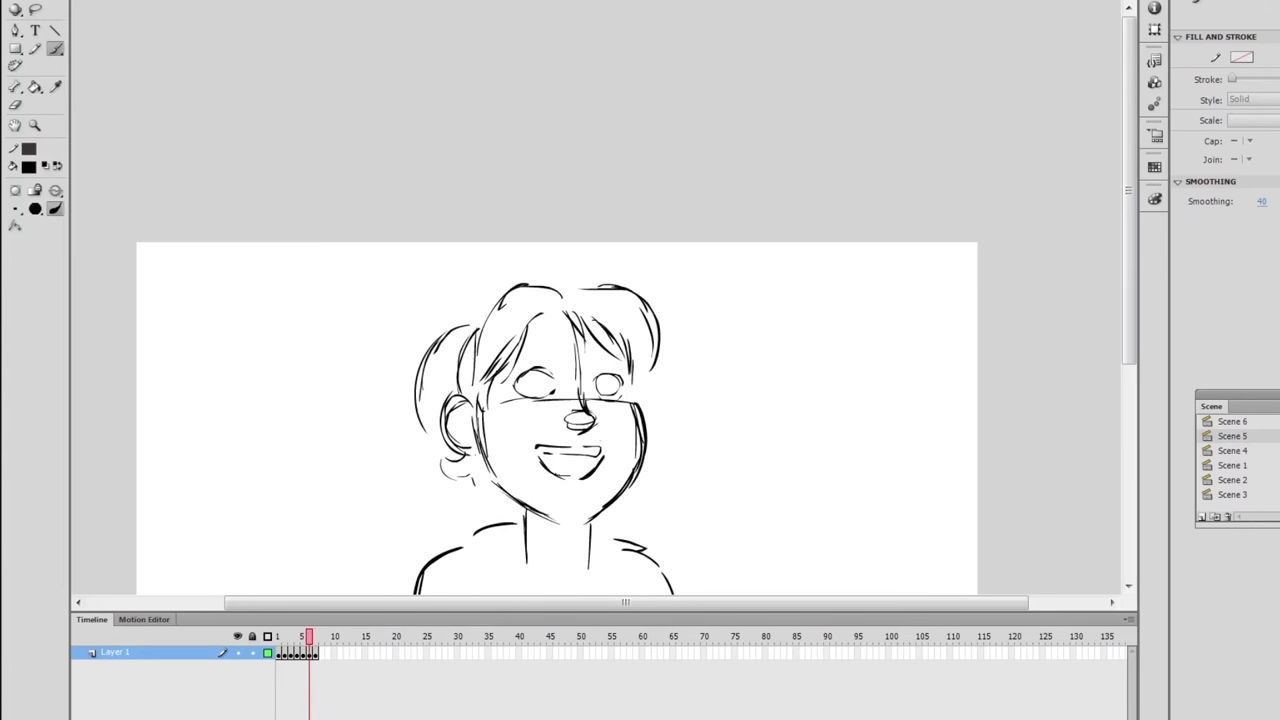
drag(541, 455, 592, 453)
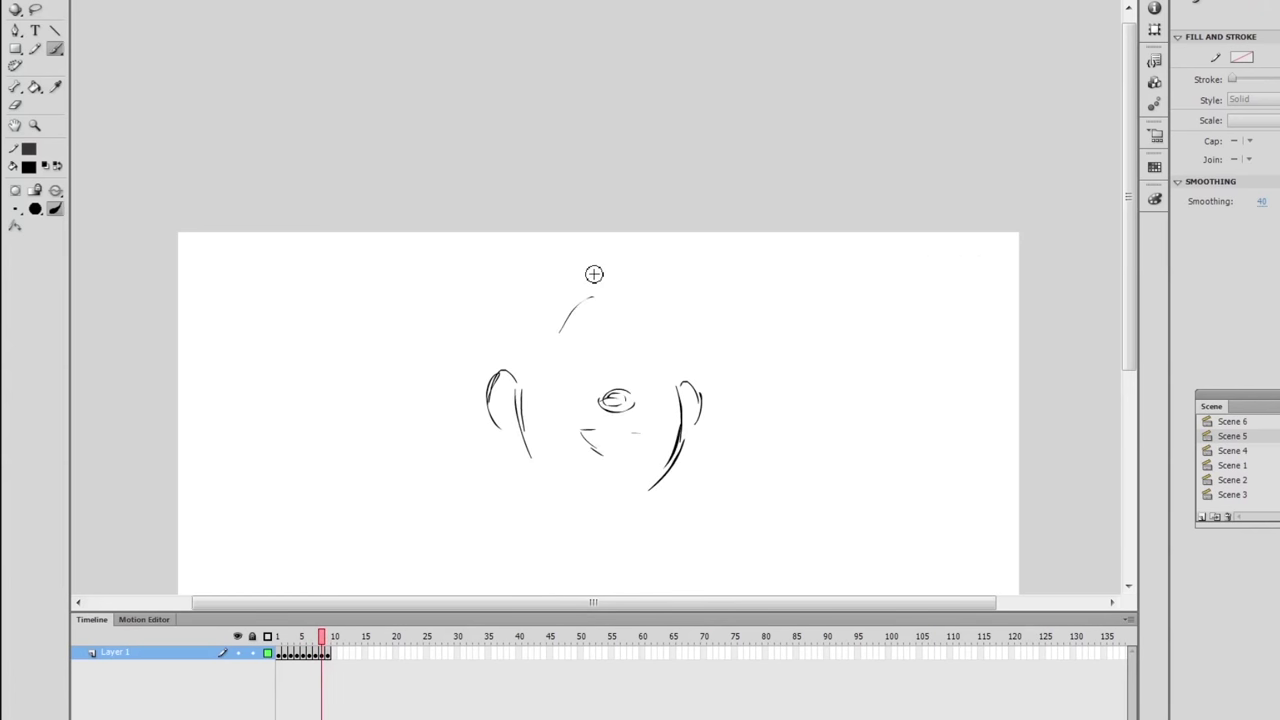
Draw the head's top outline, hair strokes on both sides, and a heavier closed eye.
mouse_move(603, 272)
mouse_down()
mouse_move(560, 286)
mouse_move(529, 366)
mouse_up()
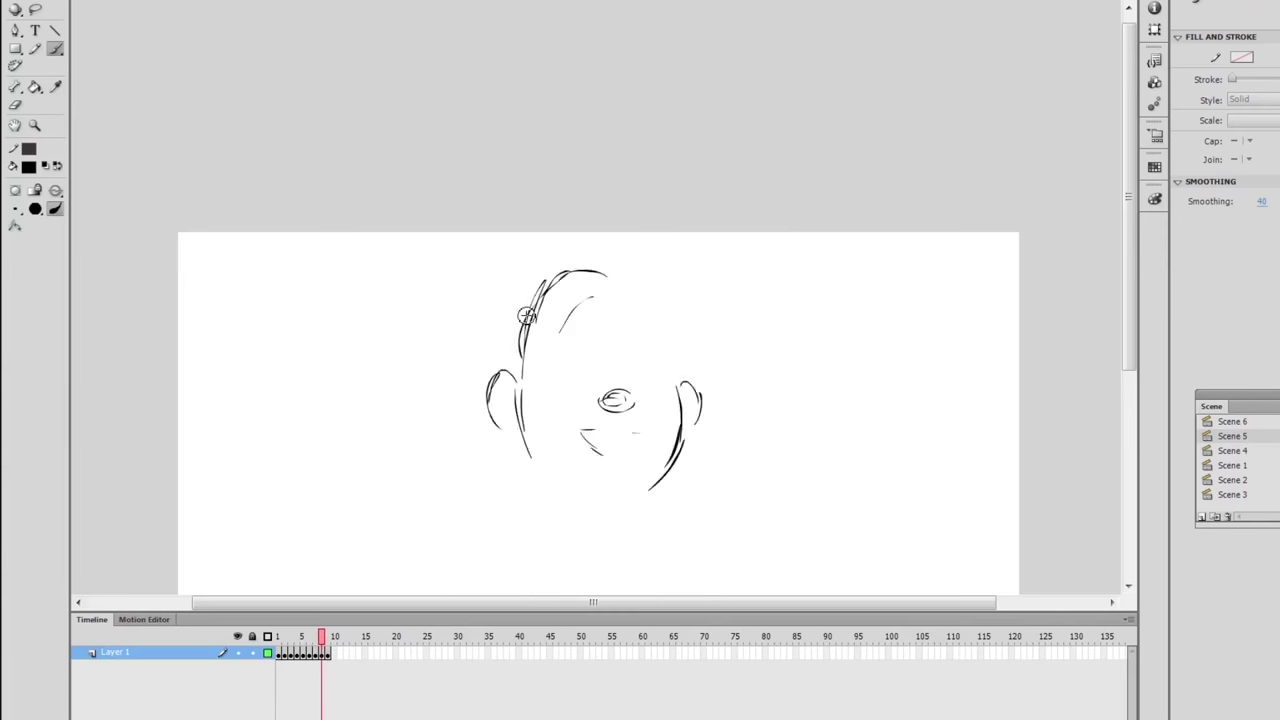
drag(518, 314, 465, 398)
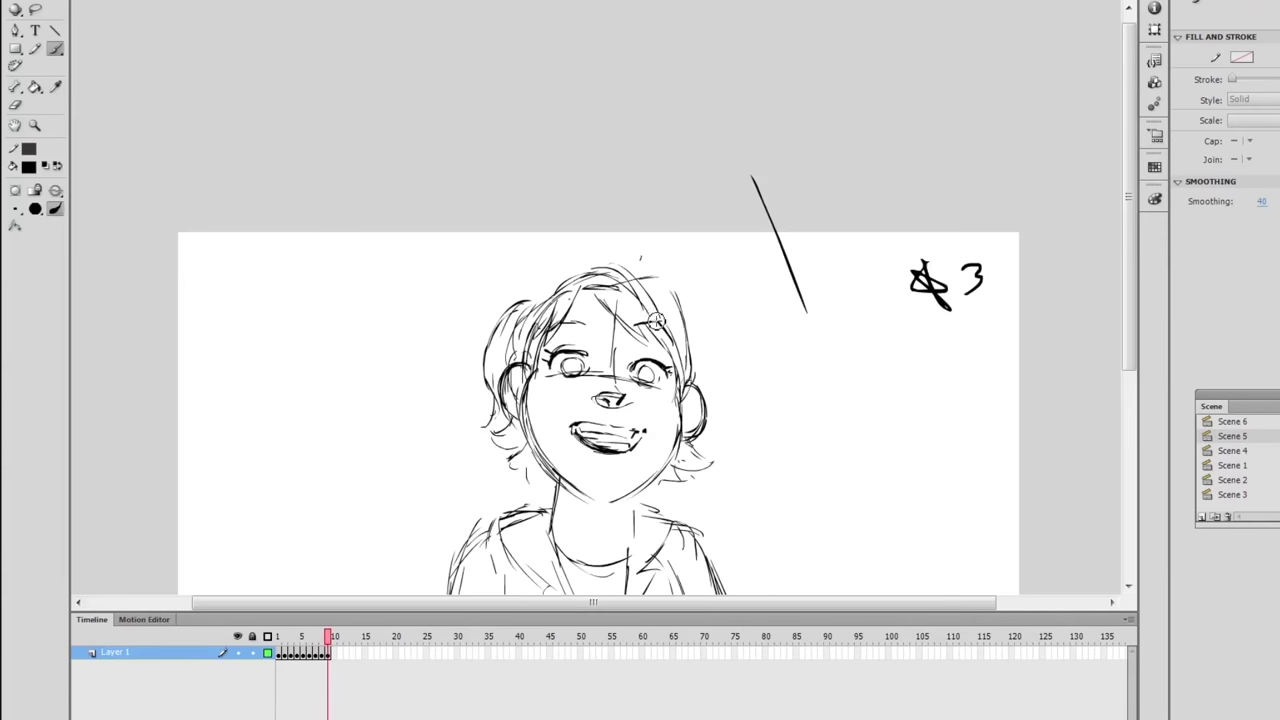
mouse_move(641, 333)
mouse_down()
mouse_move(624, 299)
mouse_move(702, 370)
mouse_up()
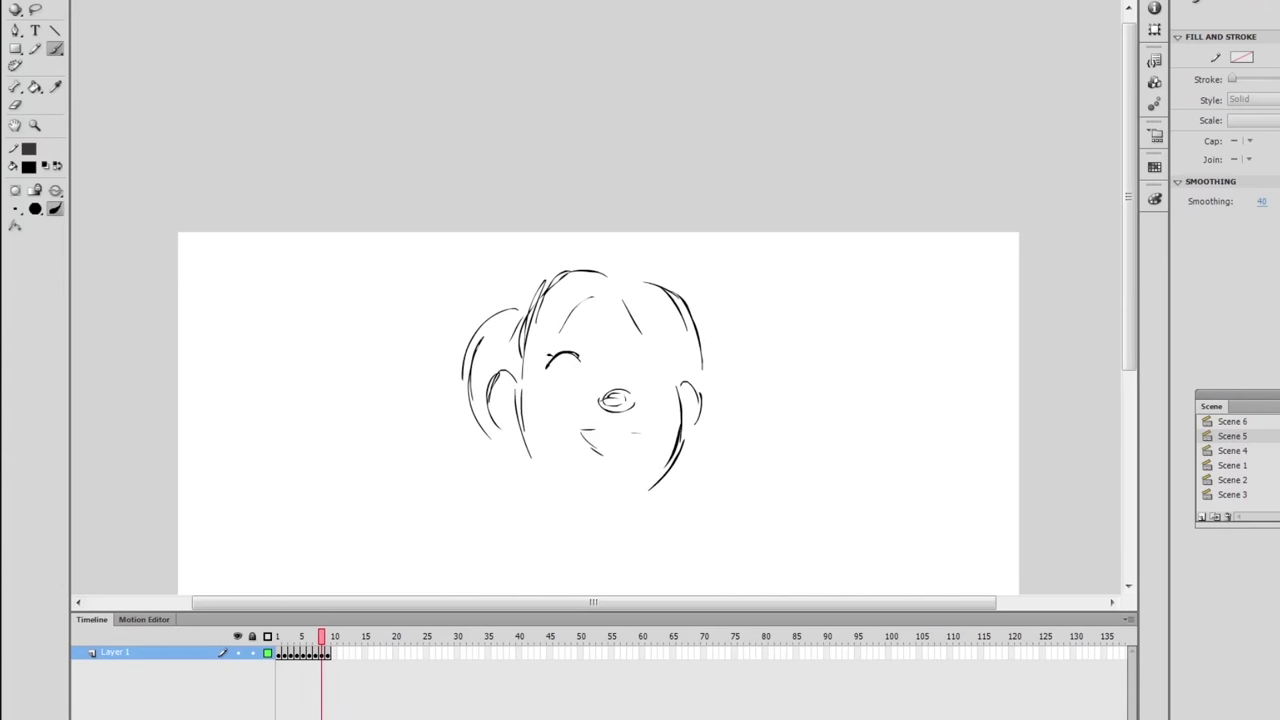
mouse_move(546, 360)
mouse_down()
mouse_move(582, 356)
mouse_move(576, 380)
mouse_move(566, 361)
mouse_up()
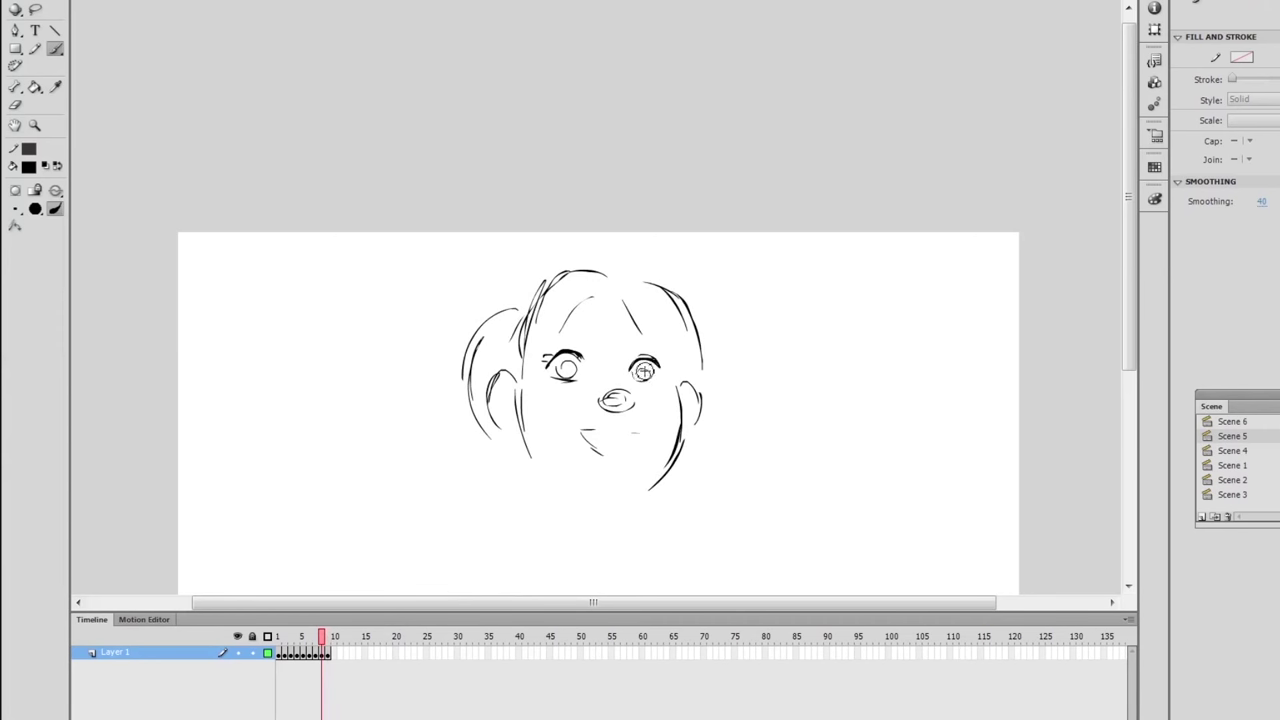
Add a lower-left face stroke and draw the left shoulder-body line and right shoulder.
drag(542, 457, 552, 466)
scroll(598, 400, down, 5)
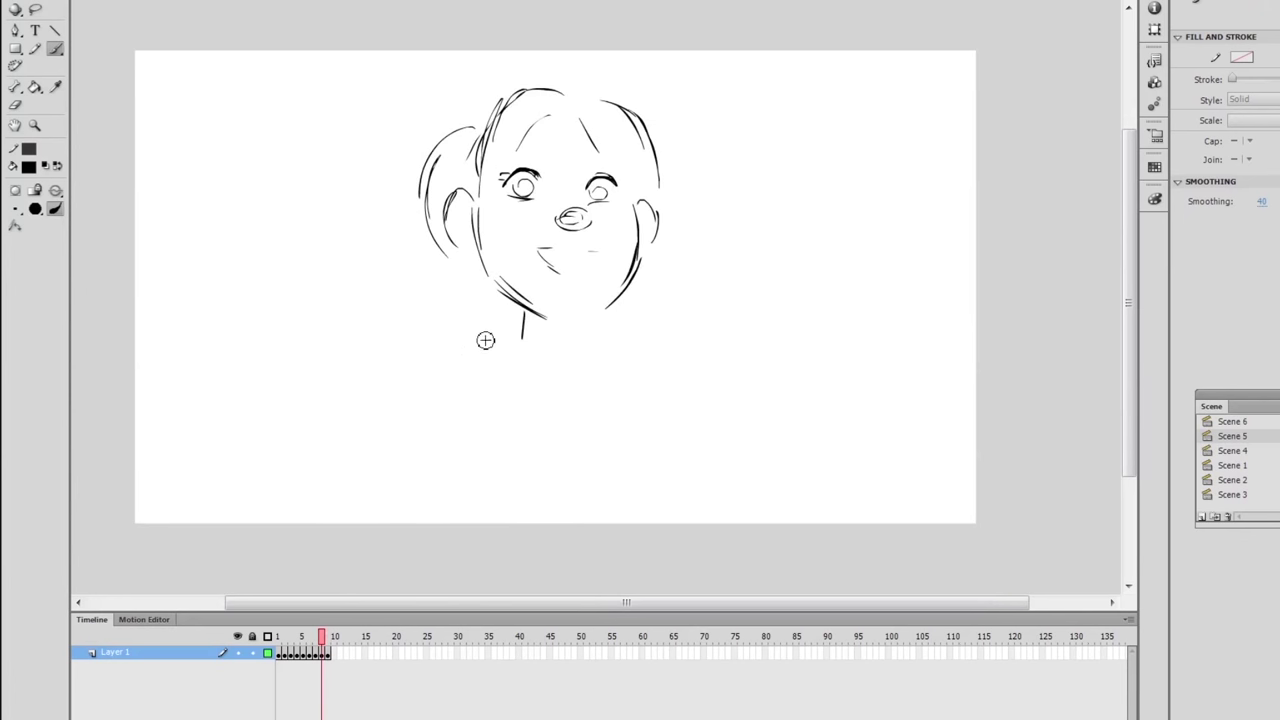
mouse_move(485, 340)
mouse_down()
mouse_move(420, 370)
mouse_move(405, 550)
mouse_up()
drag(650, 343, 690, 496)
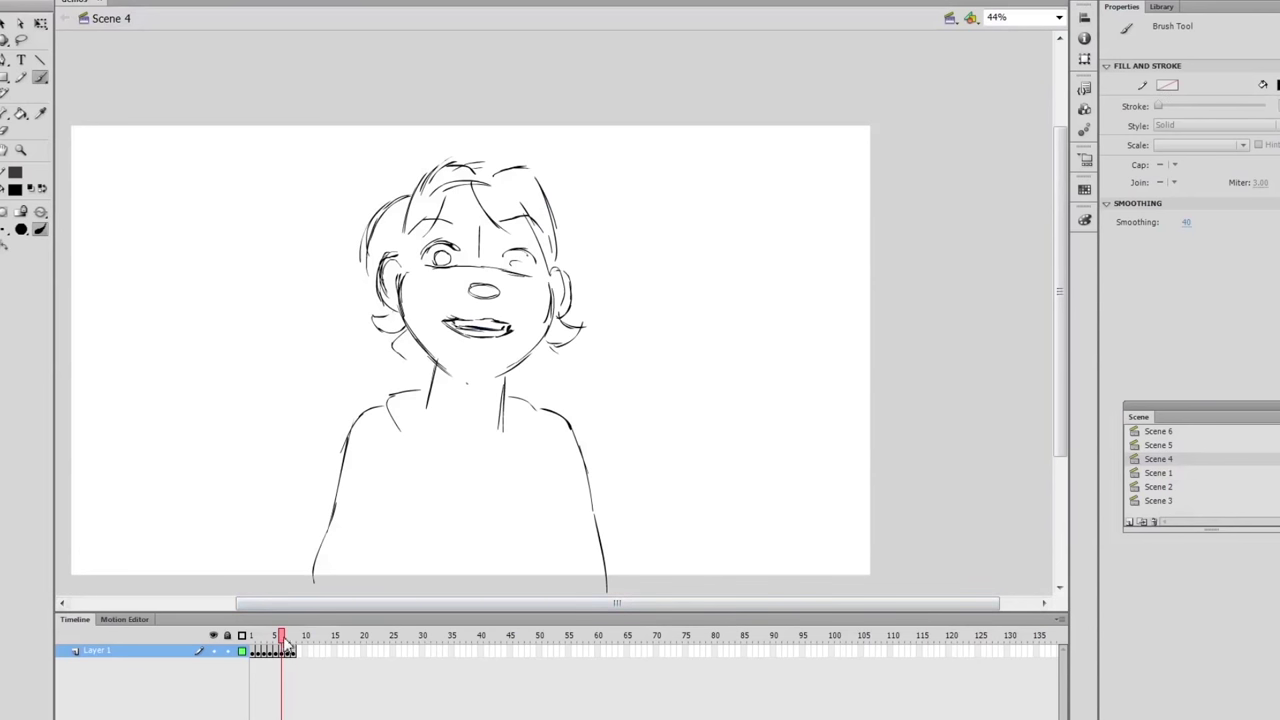
Play Scene 4's line animation from frame 1.
key(Return)
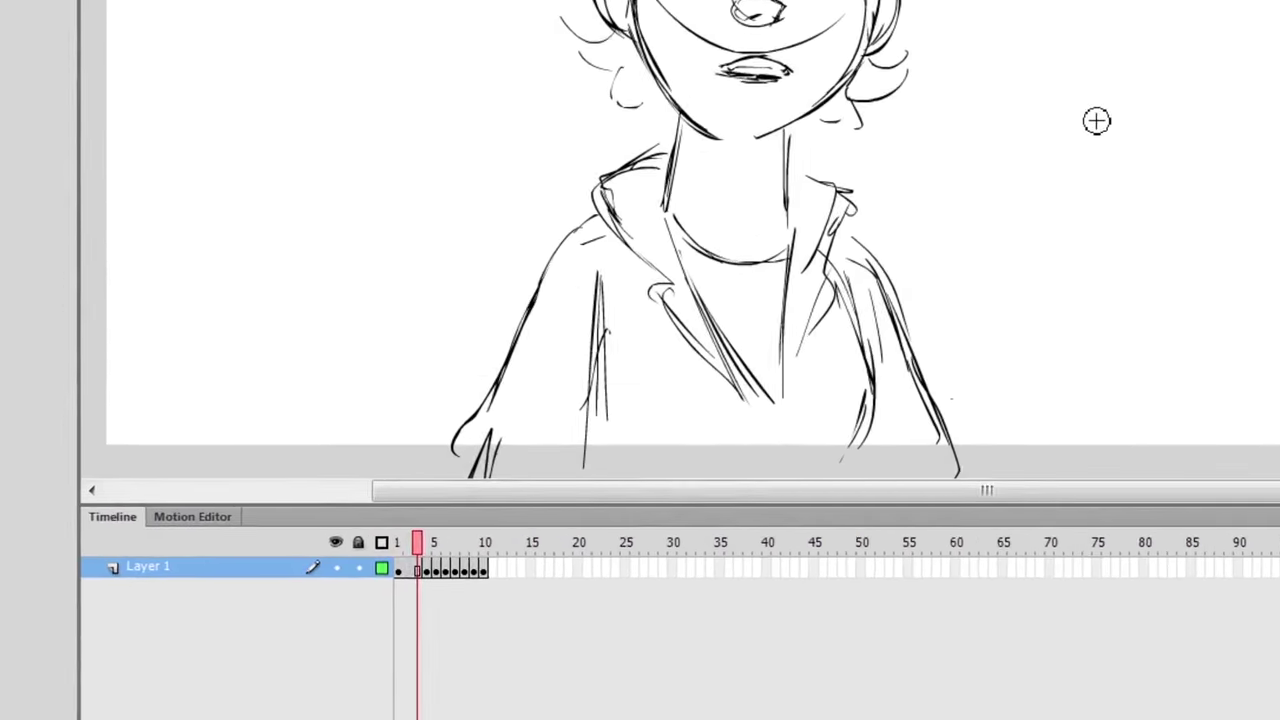
Extend each Scene 4 drawing to about four frames with F5, then play it from frame 1.
key(F5)
key(F5)
key(period)
key(F5)
key(F5)
key(F5)
key(period)
key(F5)
key(F5)
key(F5)
key(period)
key(F5)
key(F5)
key(period)
key(F5)
key(F5)
key(F5)
key(period)
key(F5)
key(F5)
key(F5)
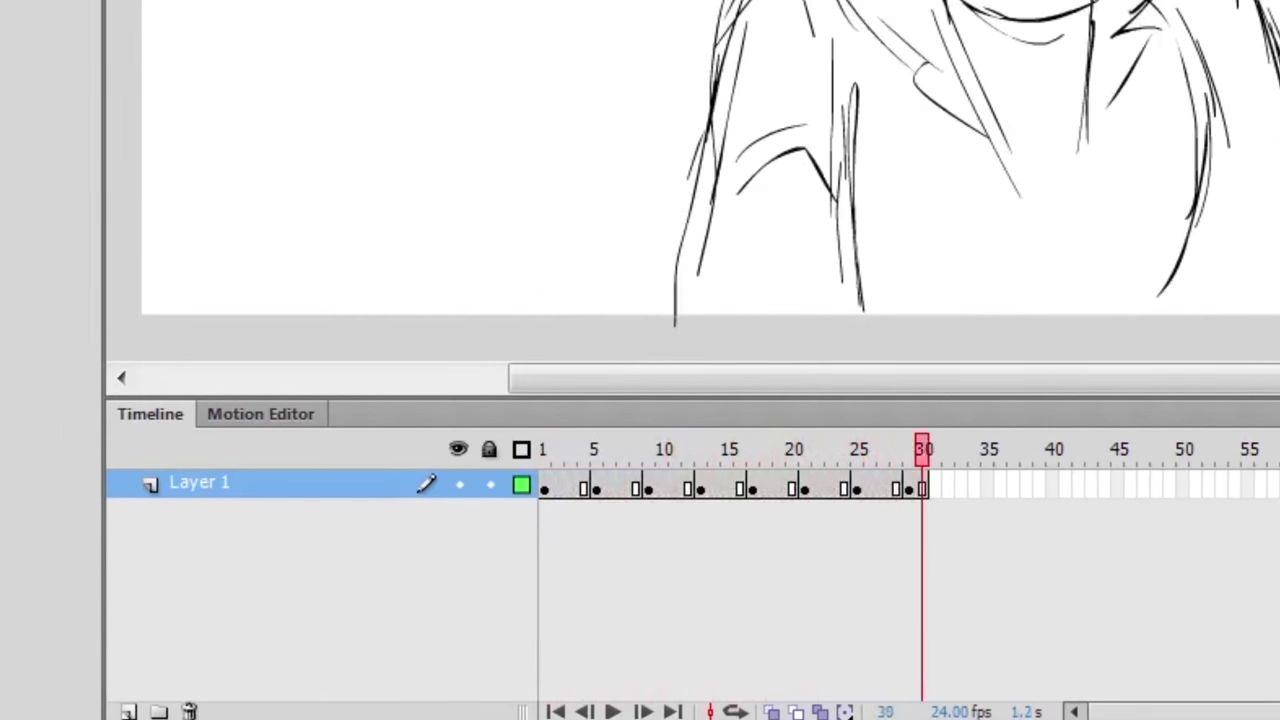
key(period)
key(Return)
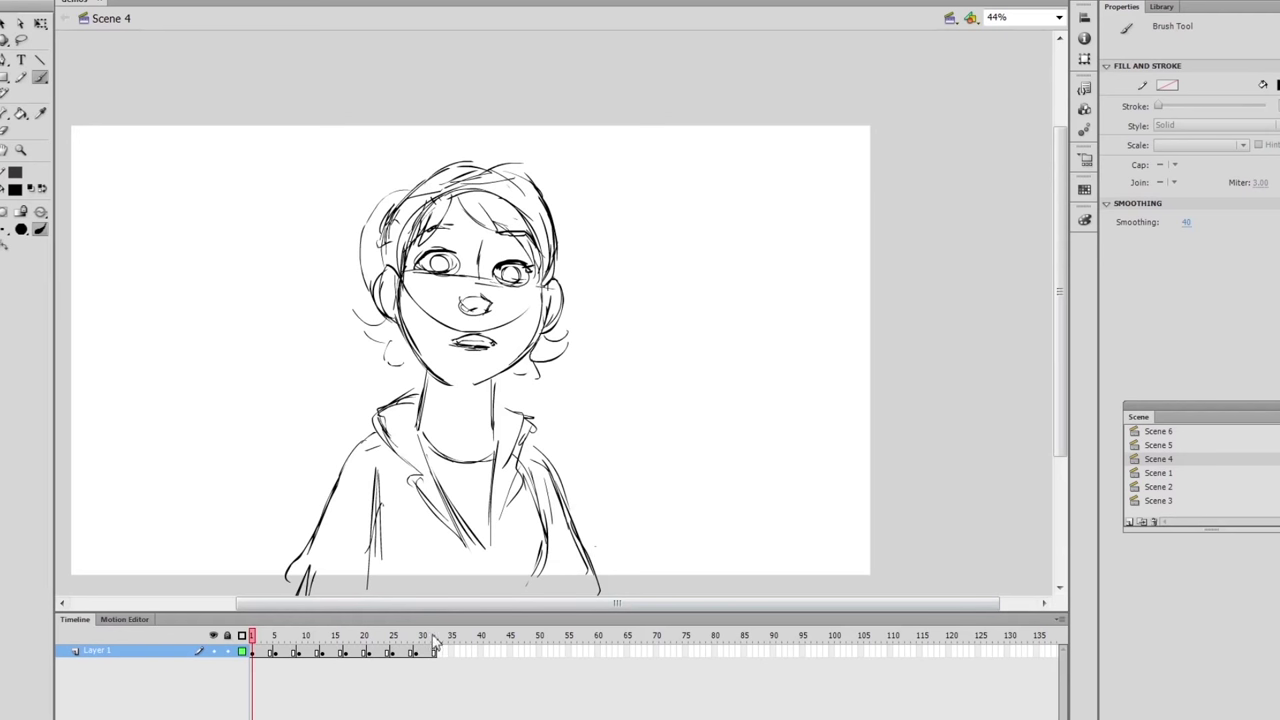
Scrub and step through the early drawings up to frame 14 to compare their motion.
mouse_move(449, 640)
mouse_down()
mouse_move(250, 640)
mouse_move(433, 648)
mouse_move(251, 645)
mouse_move(268, 667)
mouse_move(256, 655)
mouse_up()
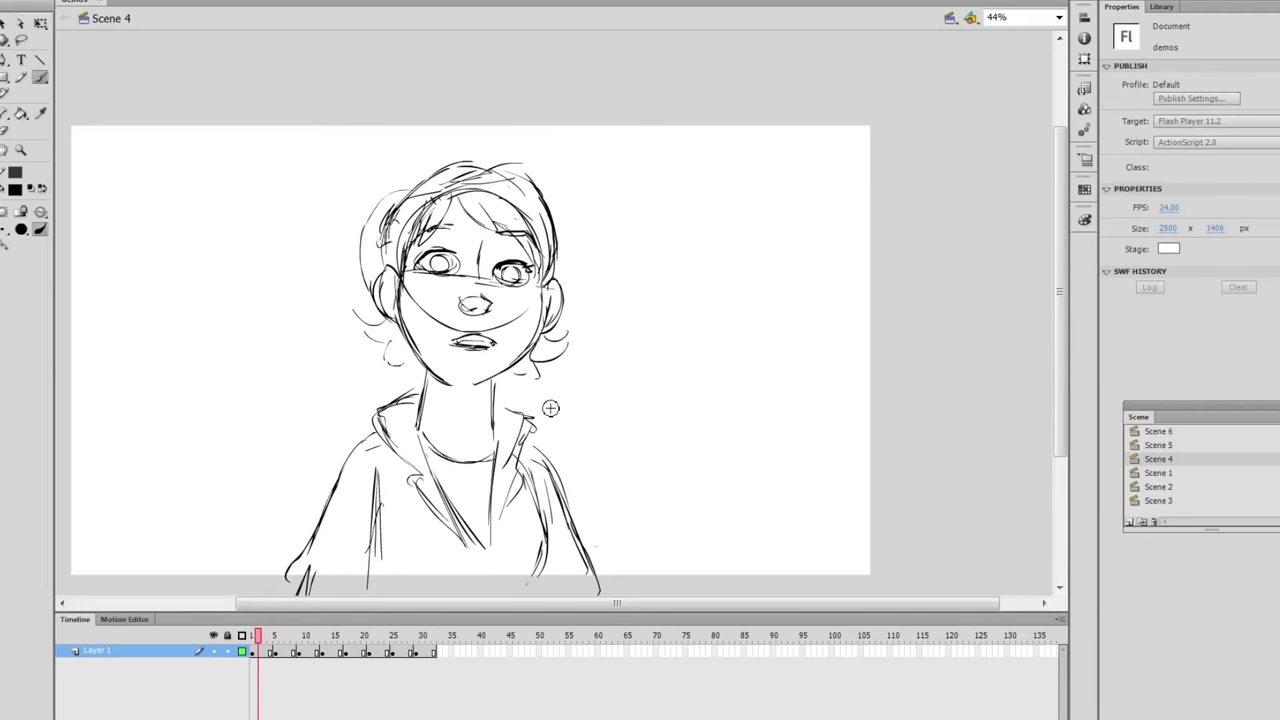
key(period)
key(comma)
key(period)
key(period)
key(period)
key(period)
key(period)
key(period)
key(period)
key(period)
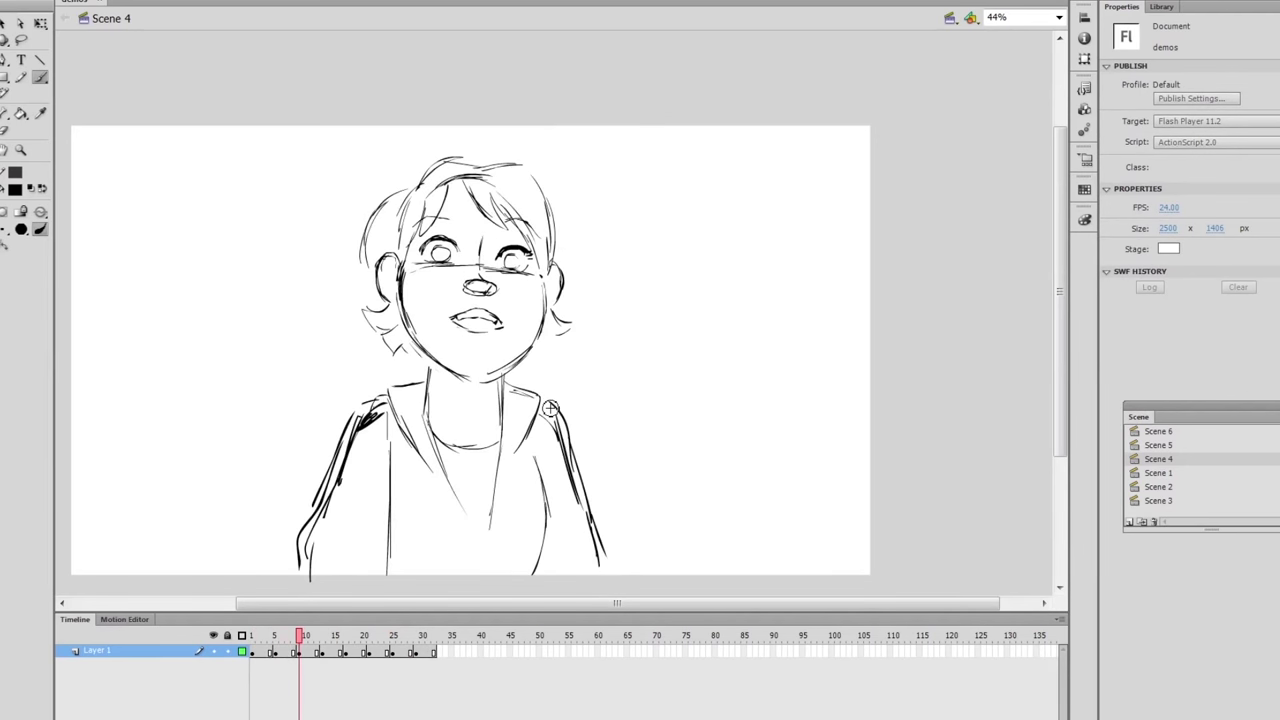
key(comma)
key(comma)
key(comma)
key(comma)
key(period)
key(period)
key(period)
key(period)
key(comma)
key(comma)
key(comma)
key(comma)
key(comma)
key(comma)
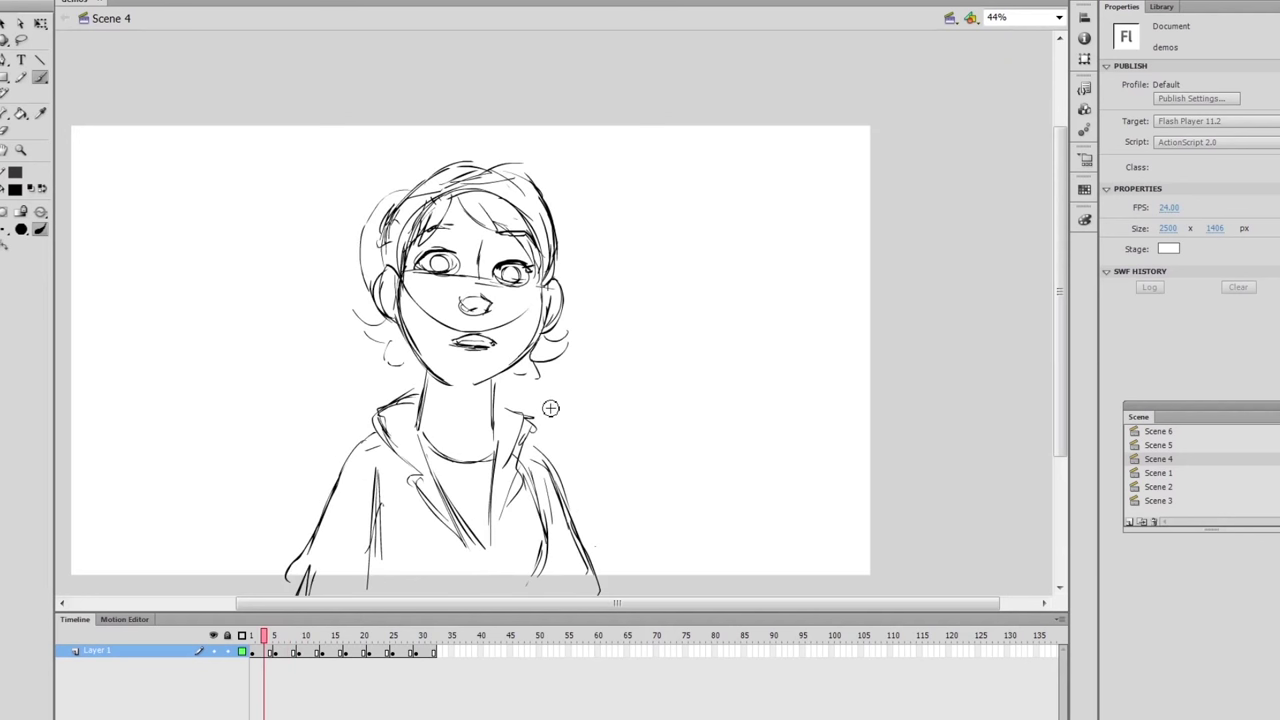
key(comma)
key(comma)
key(period)
key(period)
key(period)
key(period)
key(period)
key(period)
key(period)
key(period)
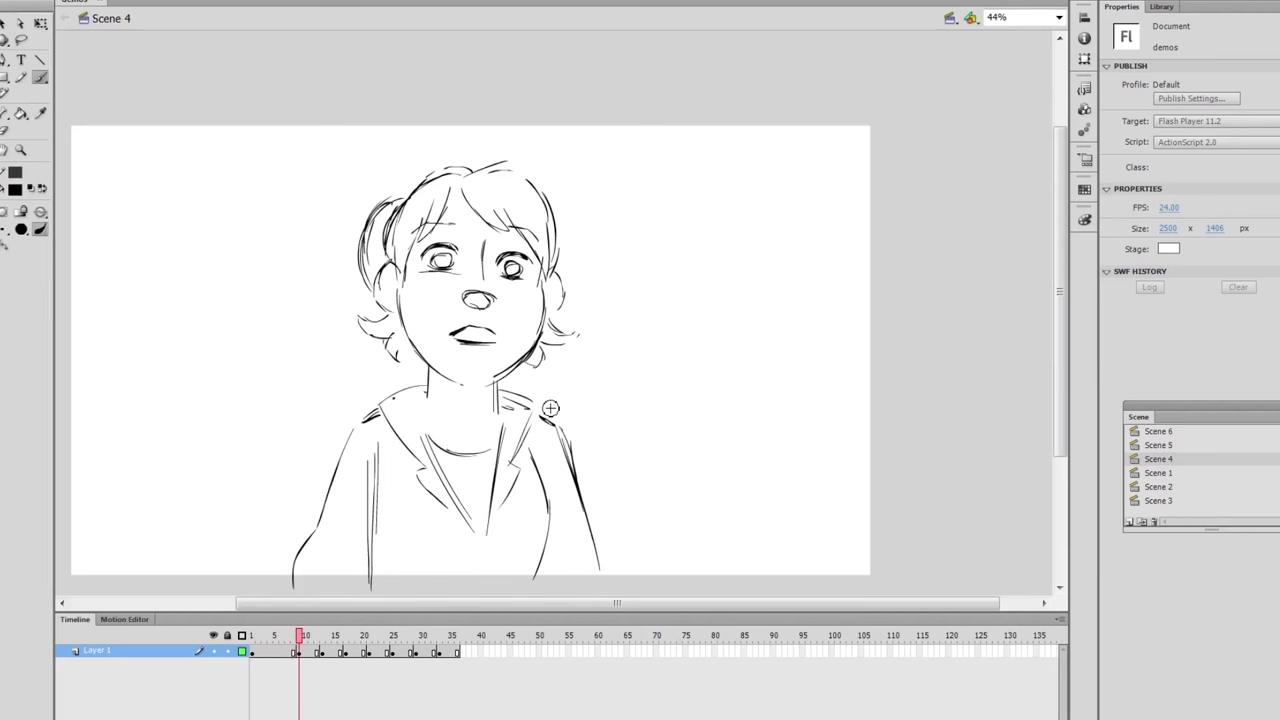
key(period)
key(period)
key(period)
key(period)
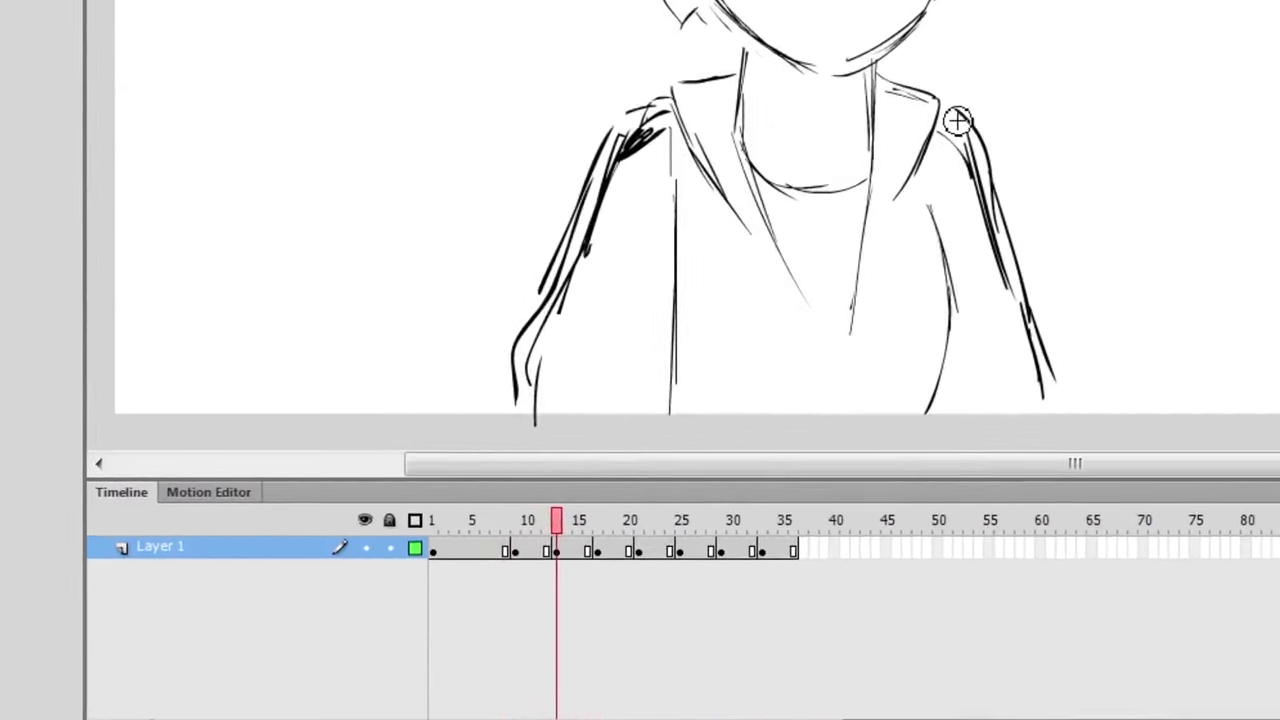
key(period)
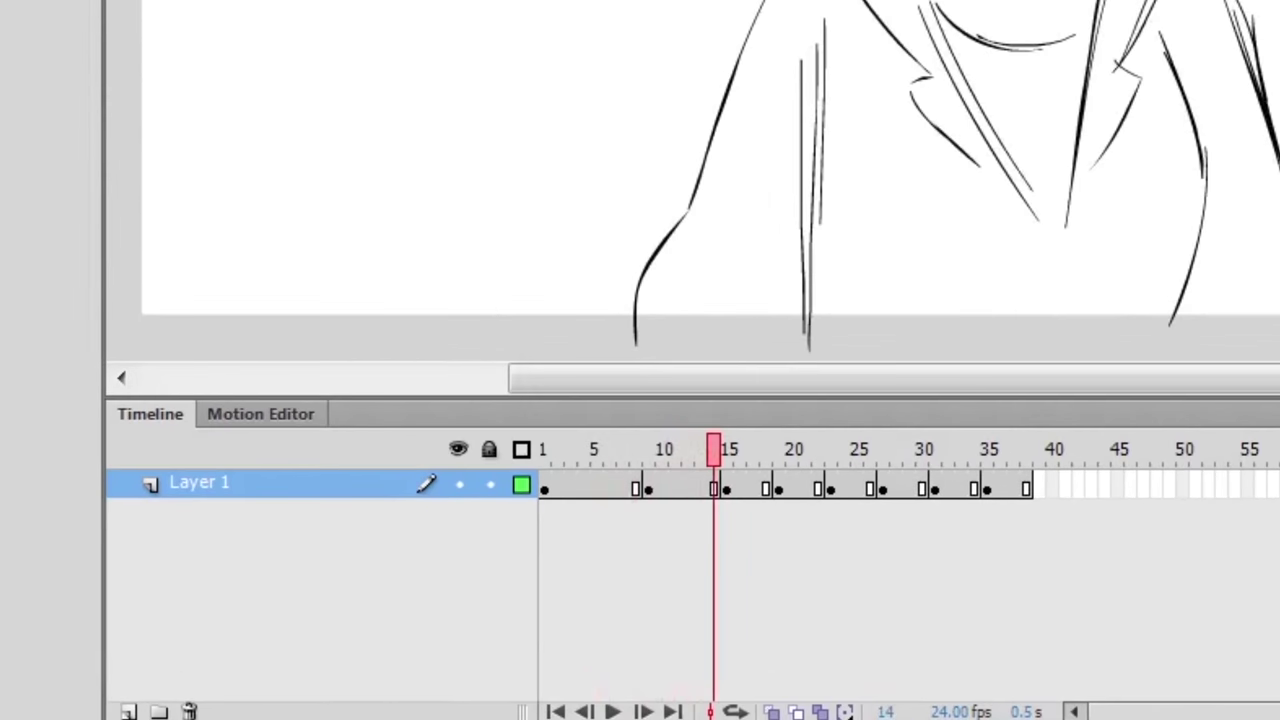
Insert extra frames with F5 around frame 14 so the previous drawing holds longer.
key(F5)
key(F5)
key(period)
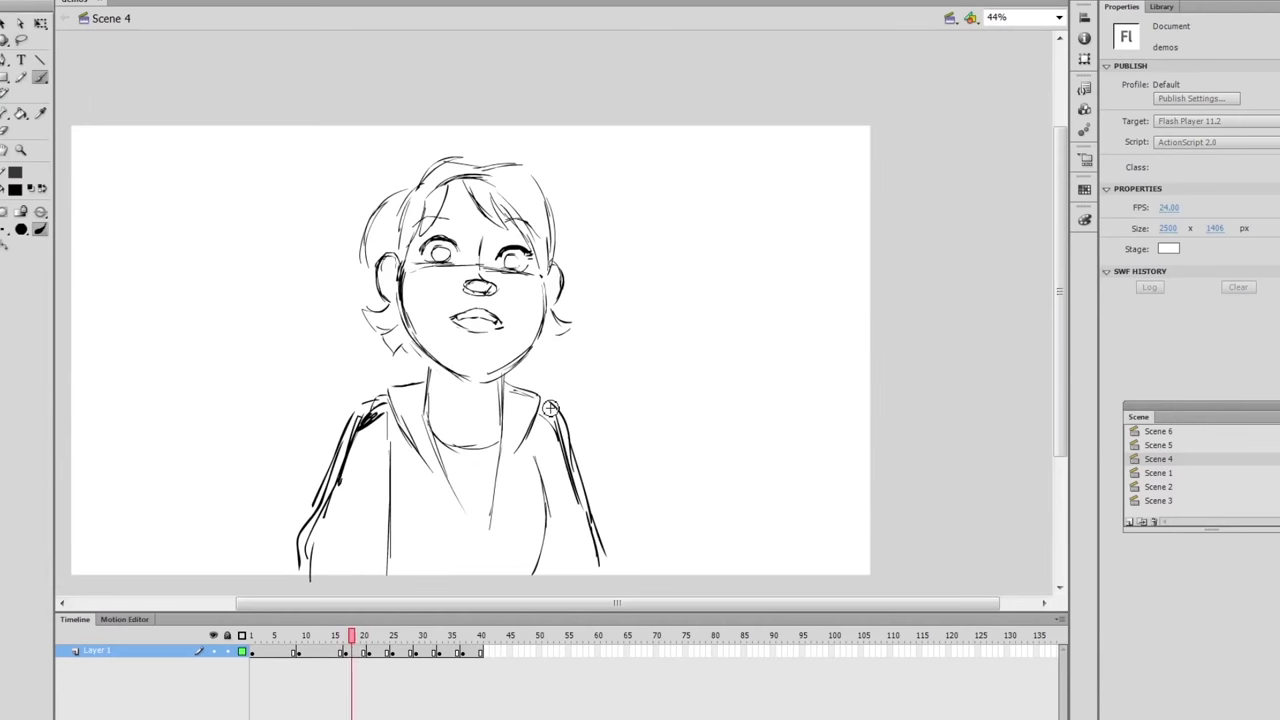
key(period)
key(period)
key(period)
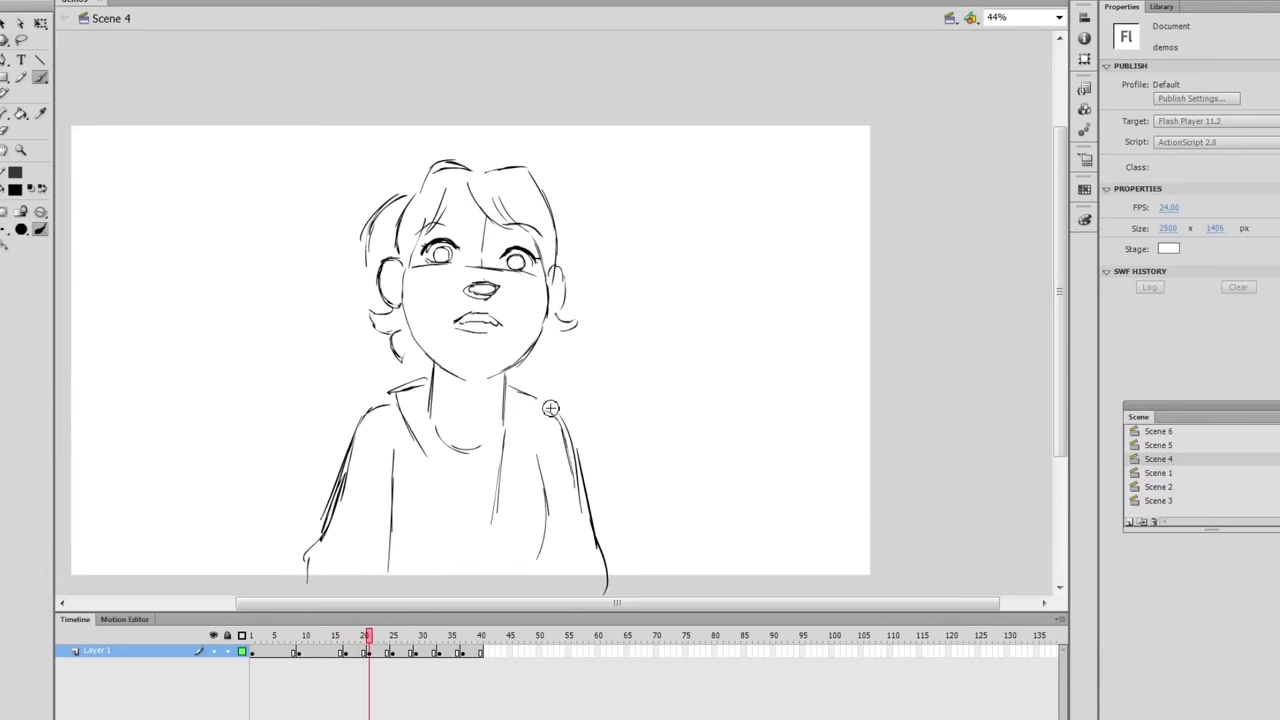
key(comma)
key(comma)
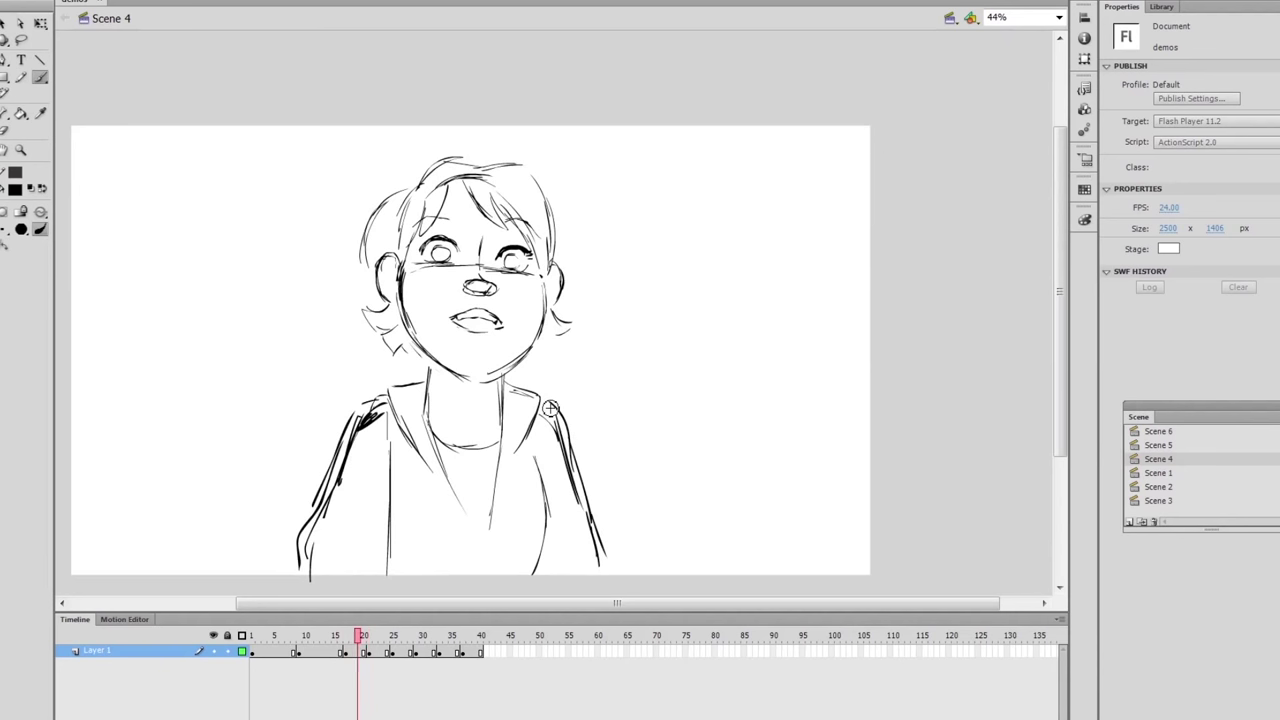
key(comma)
key(period)
key(F5)
key(F5)
key(F5)
key(F5)
key(F5)
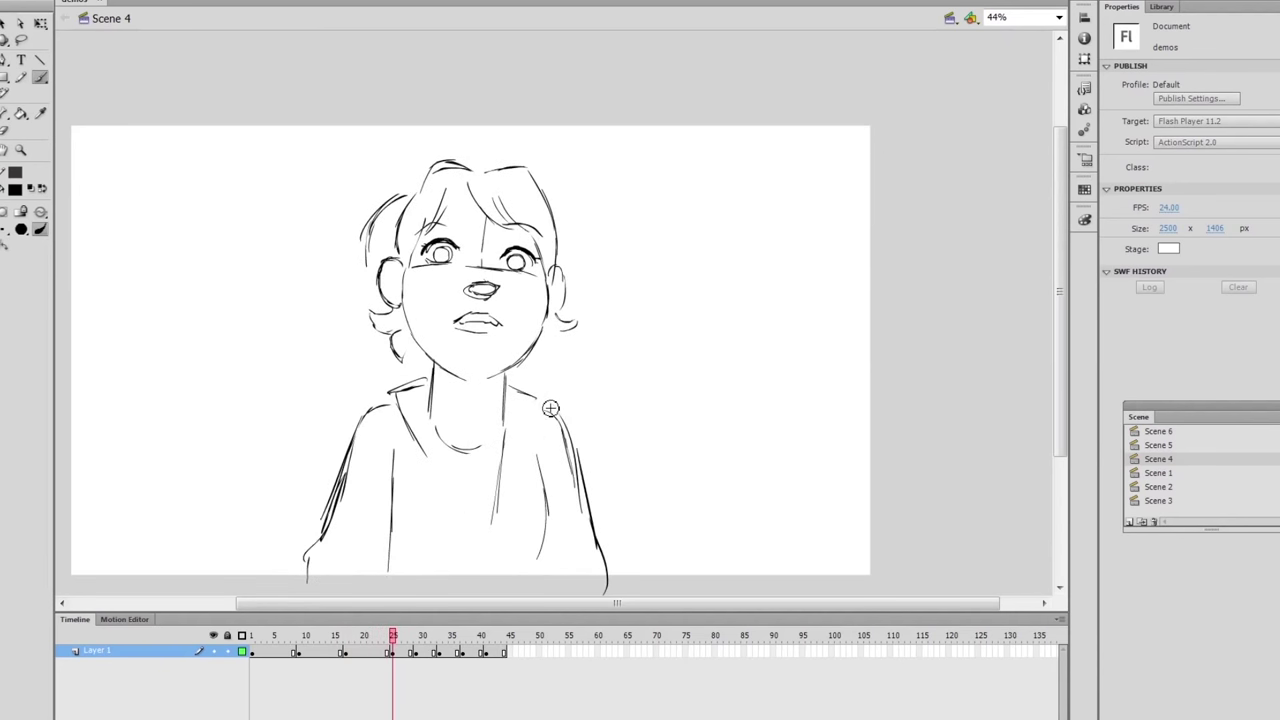
Flip back and forth between the drawings near frame 30 to check their timing.
key(comma)
key(comma)
key(comma)
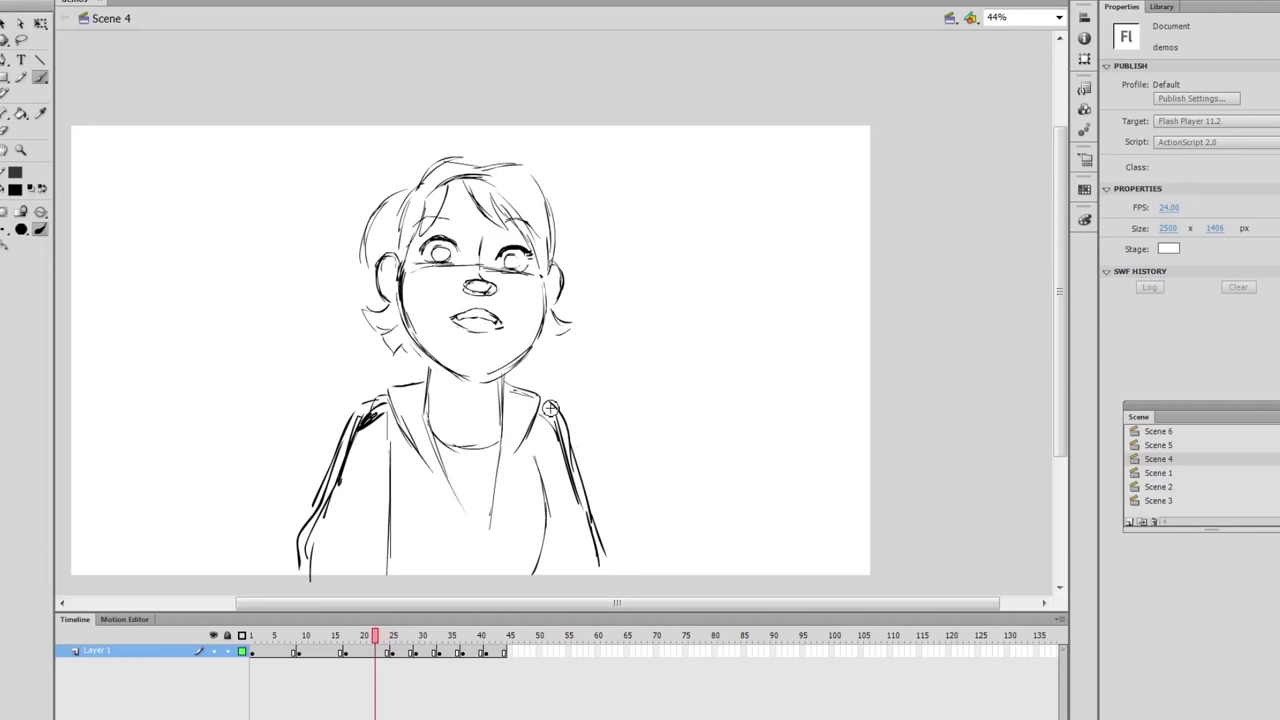
key(period)
key(period)
key(period)
key(period)
key(period)
key(period)
key(period)
key(period)
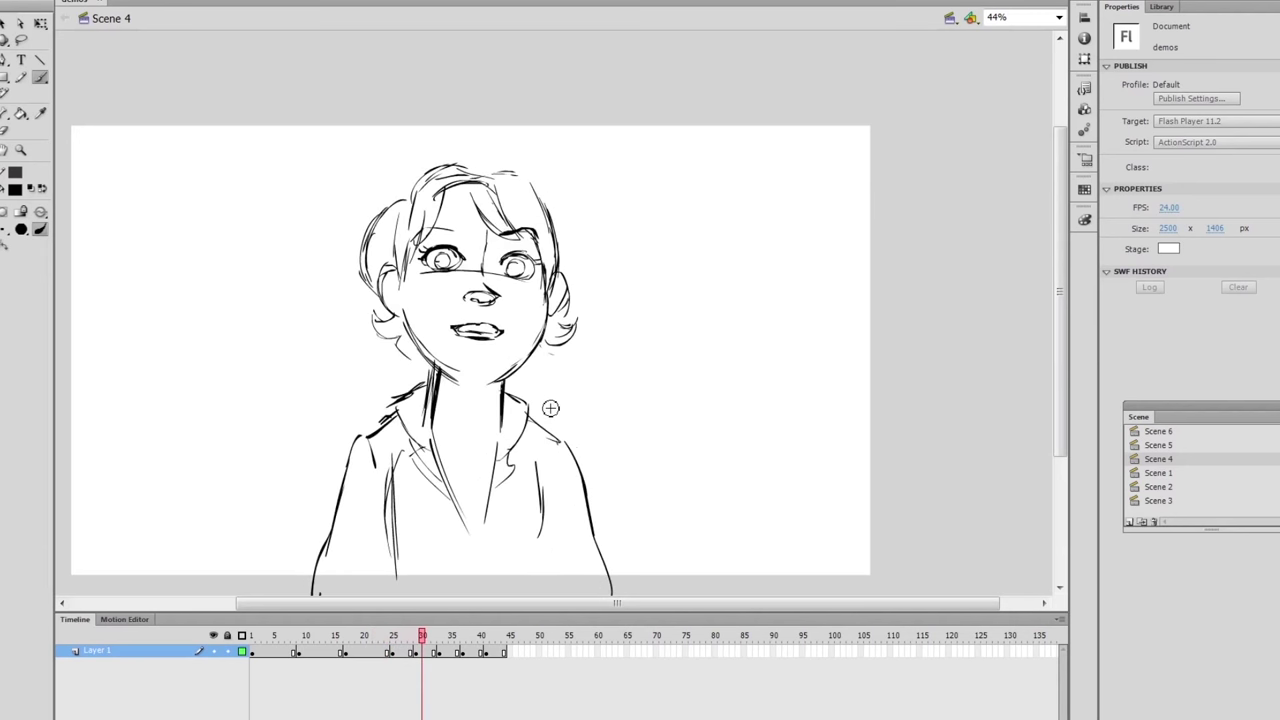
key(comma)
key(comma)
key(comma)
key(period)
key(period)
key(period)
key(period)
key(period)
key(period)
key(comma)
key(period)
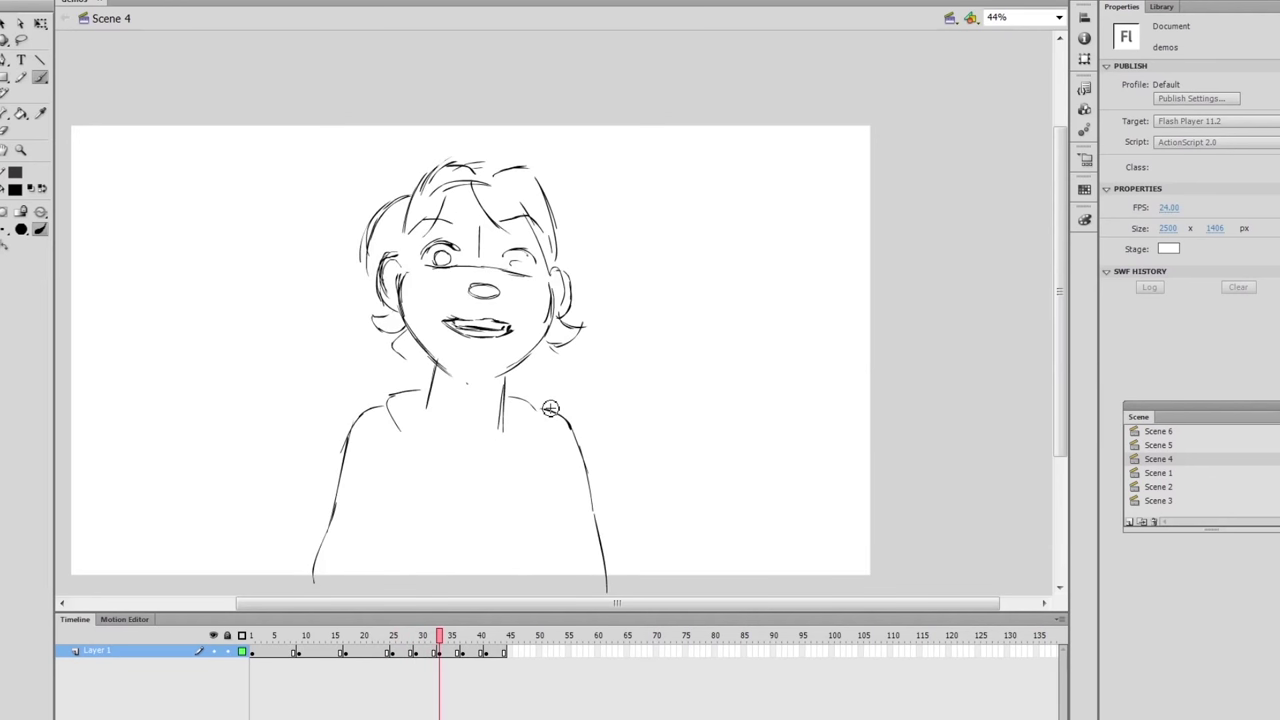
Try holding the drawing before the laughing face two frames longer, then undo it.
key(period)
key(period)
key(period)
key(period)
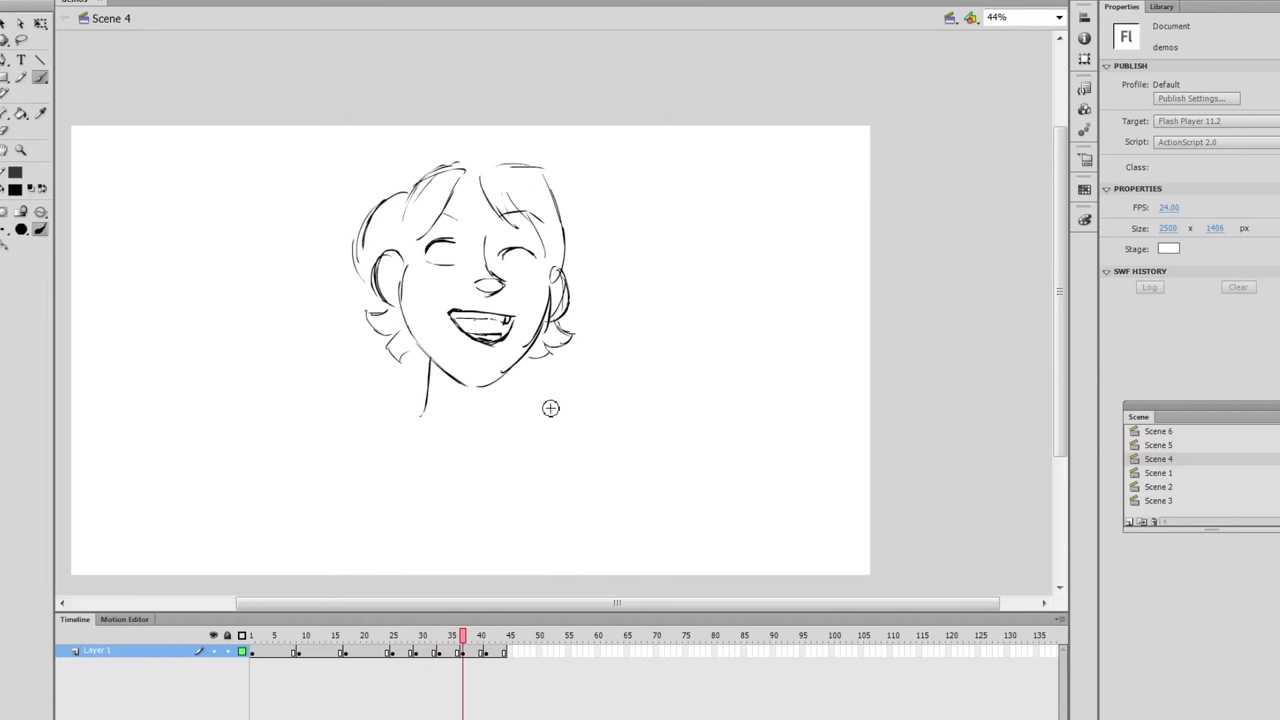
key(comma)
key(period)
key(comma)
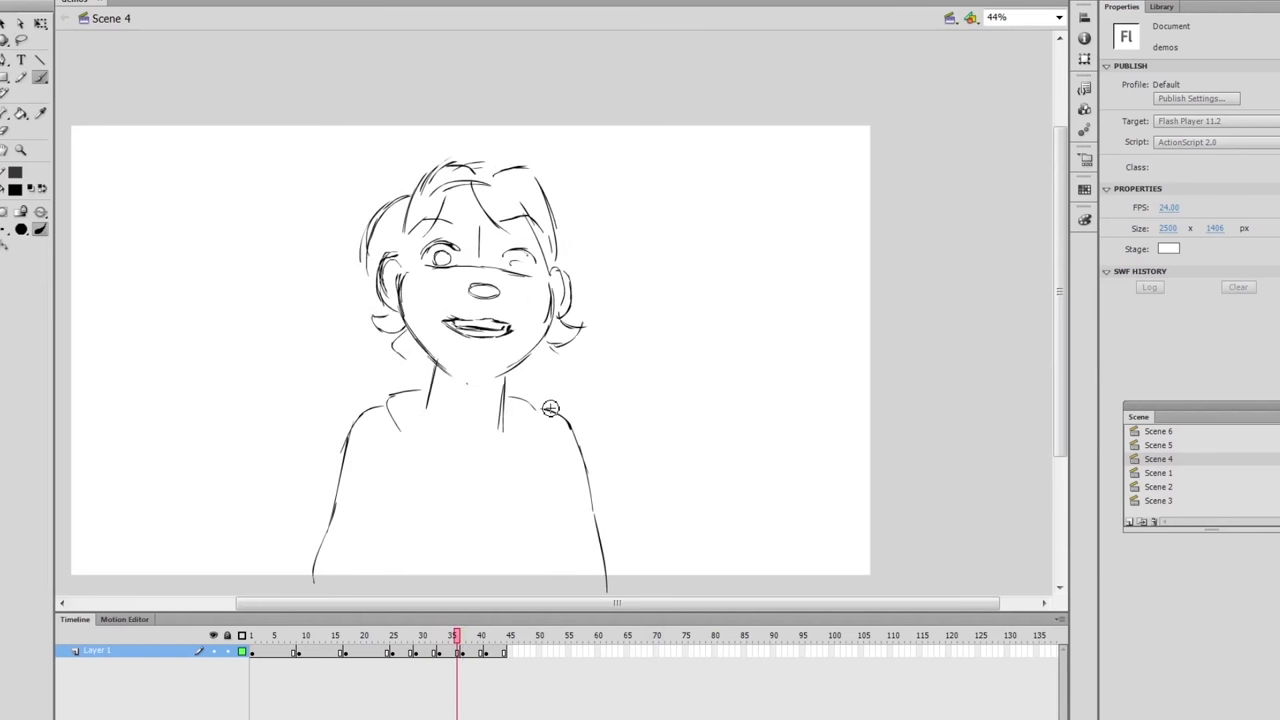
key(F5)
key(F5)
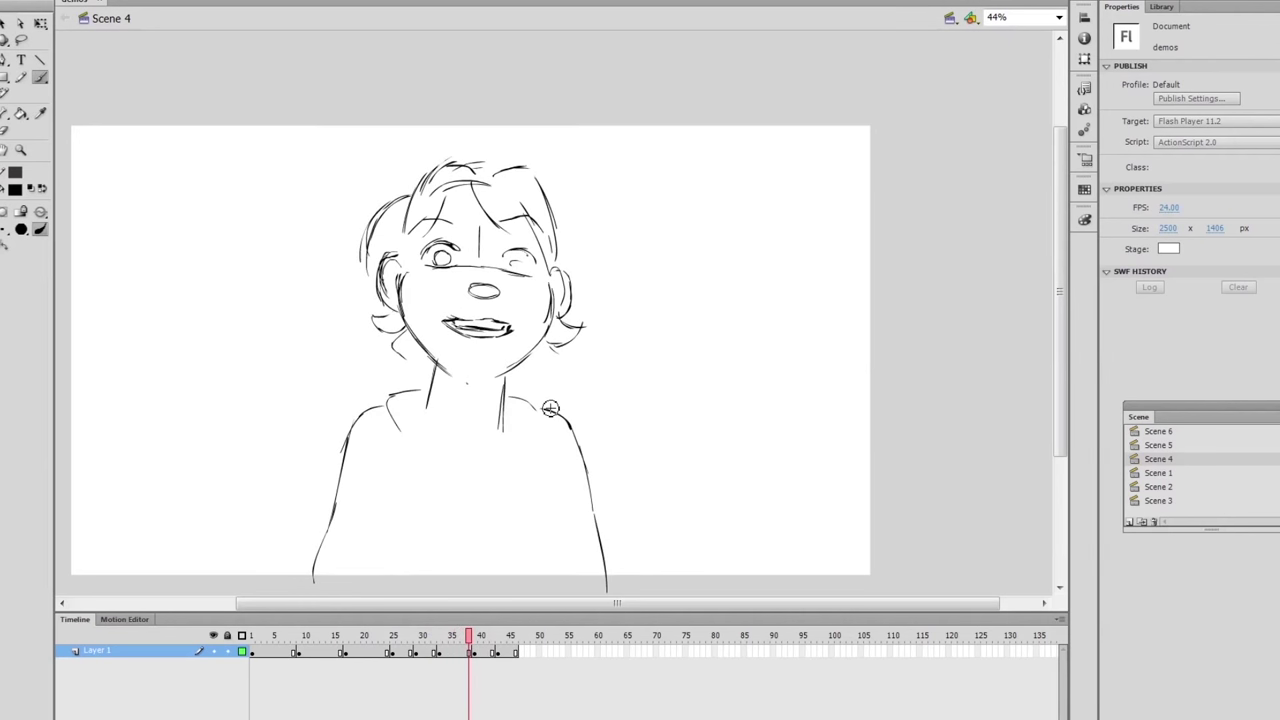
key(ctrl+z)
key(ctrl+z)
key(comma)
Compare the looking-up and smiling drawings, advance to the laughing face, and play the shot.
key(comma)
key(comma)
key(comma)
key(period)
key(period)
key(comma)
key(comma)
key(comma)
key(comma)
key(comma)
key(comma)
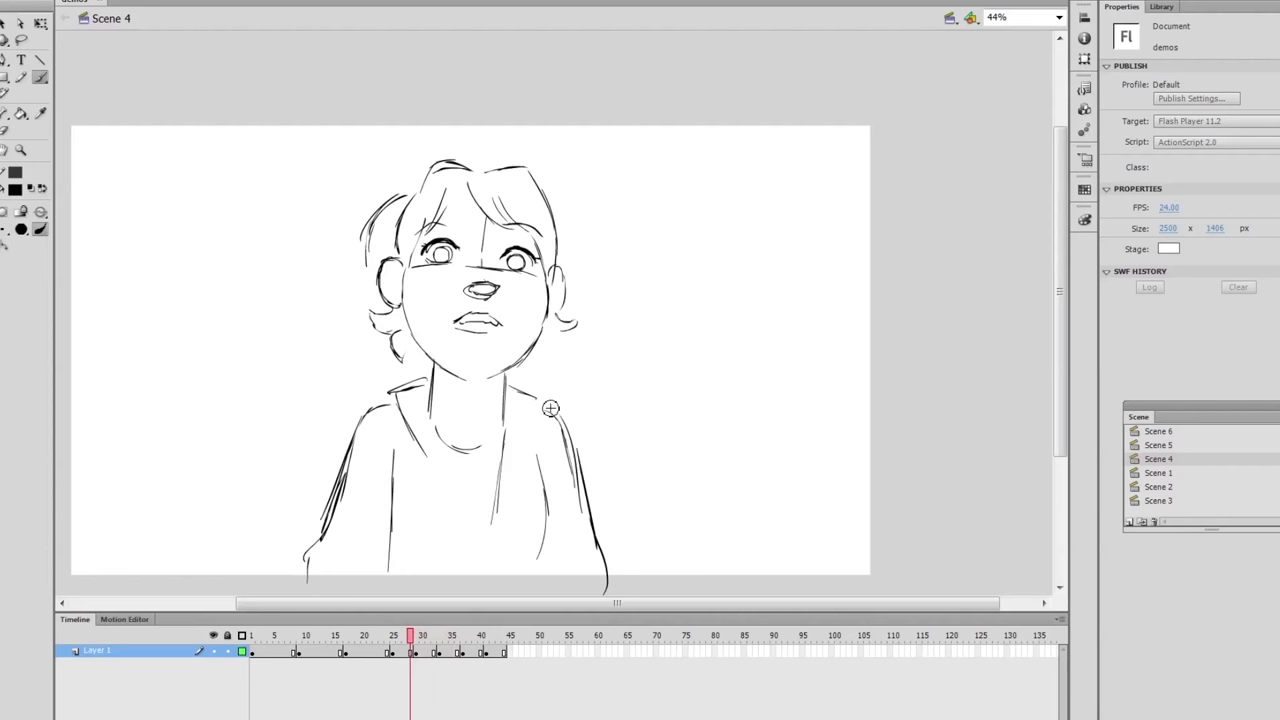
key(period)
key(period)
key(period)
key(period)
key(period)
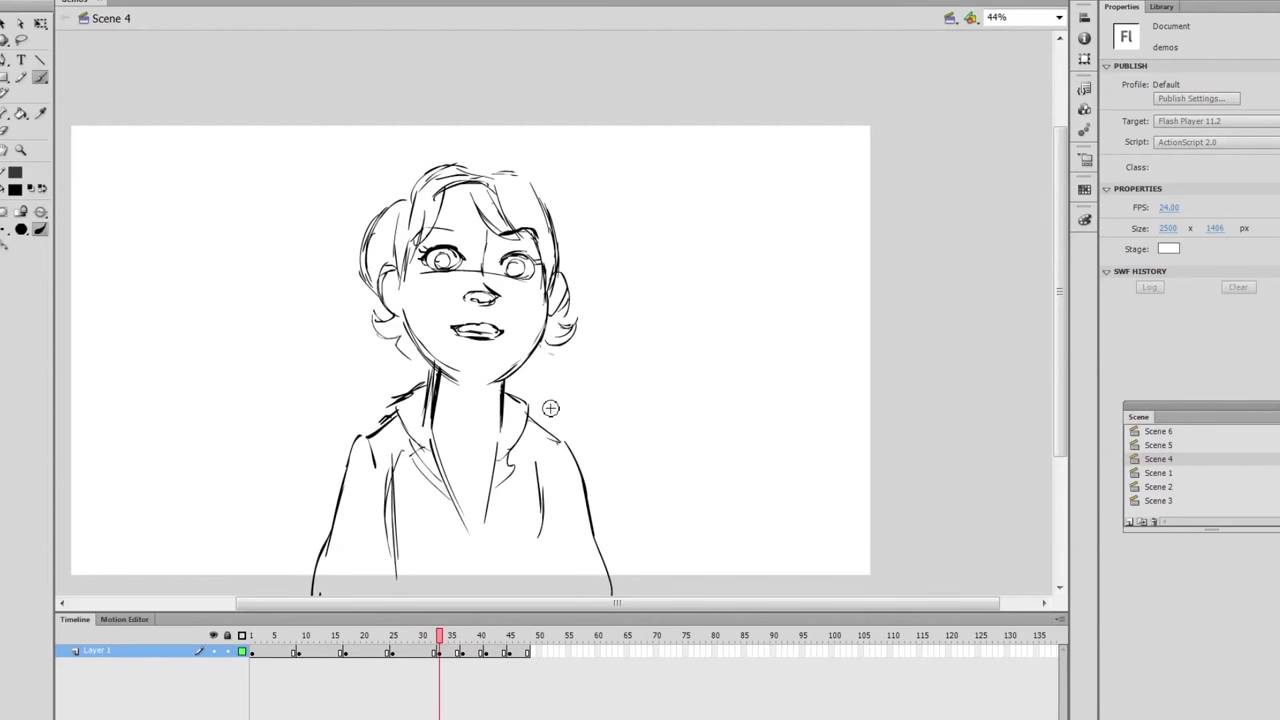
key(comma)
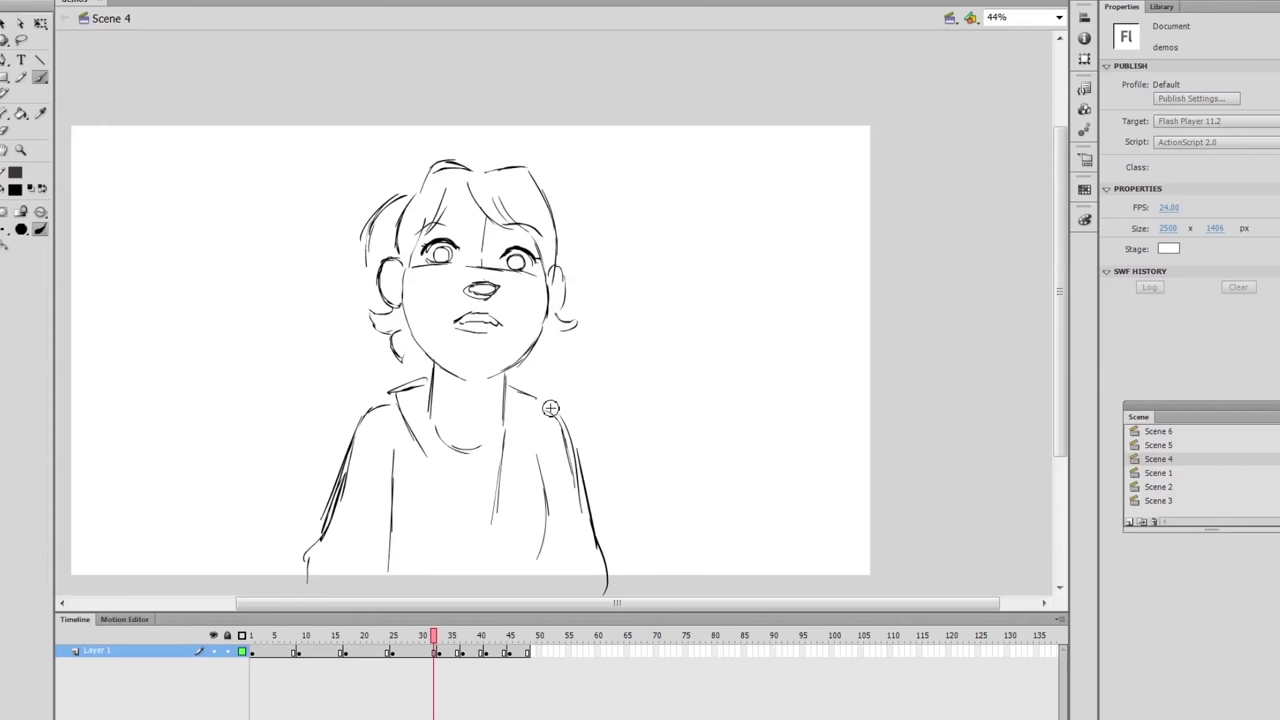
key(period)
key(period)
key(period)
key(period)
key(period)
key(period)
key(period)
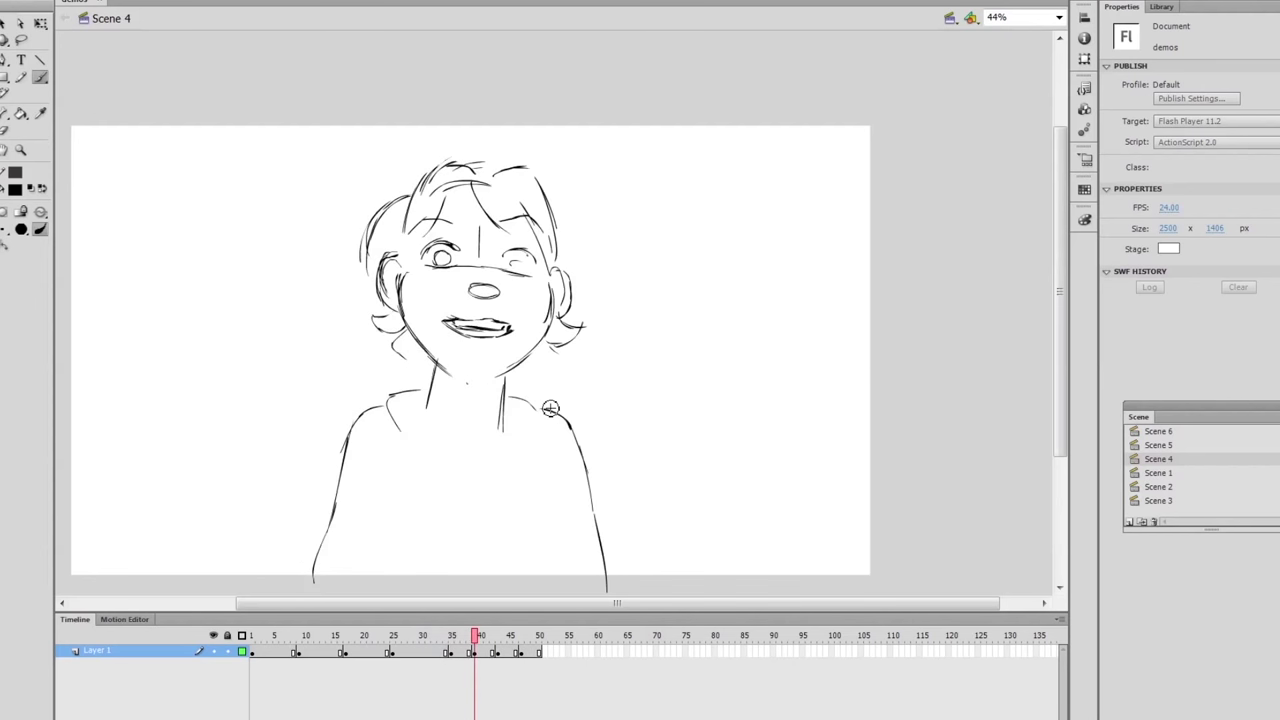
key(comma)
key(comma)
key(comma)
key(comma)
key(comma)
key(comma)
key(comma)
key(comma)
key(comma)
key(comma)
key(comma)
key(comma)
key(comma)
key(comma)
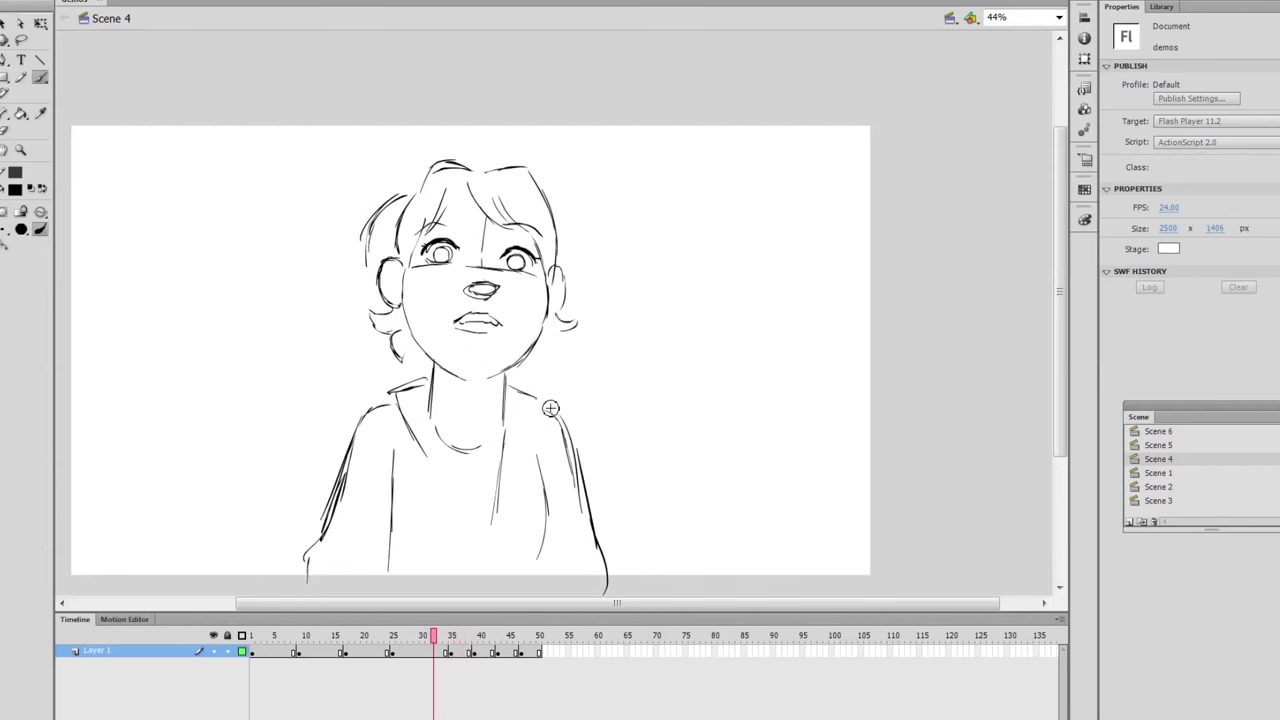
key(period)
key(period)
key(period)
key(period)
key(period)
key(period)
key(period)
key(period)
key(period)
key(period)
key(period)
key(period)
key(period)
key(period)
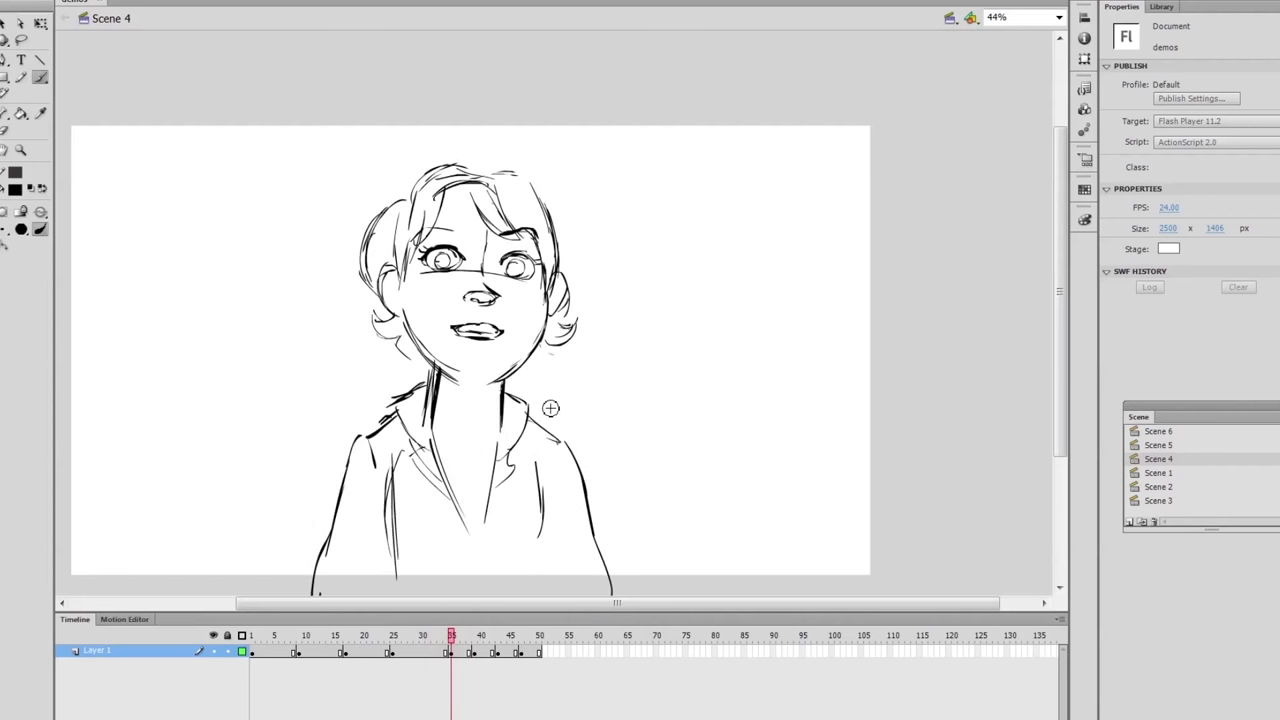
key(period)
key(period)
key(period)
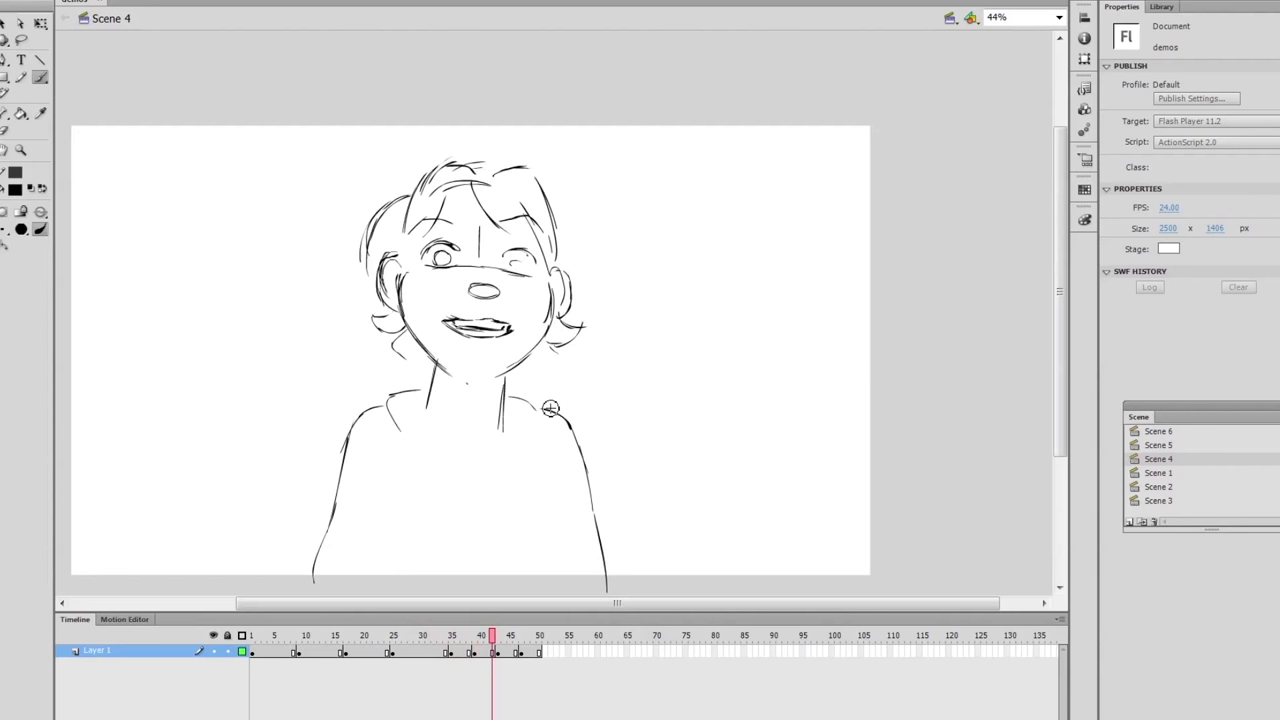
key(period)
key(period)
key(period)
key(period)
key(period)
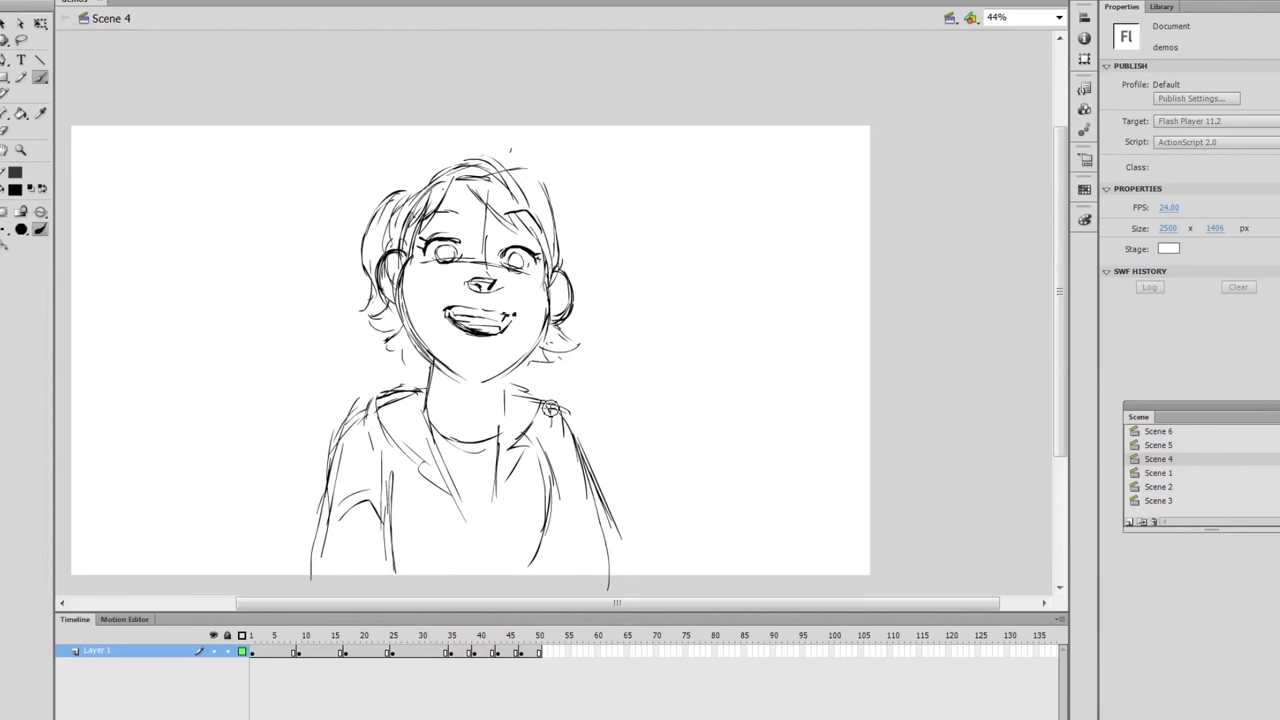
key(Return)
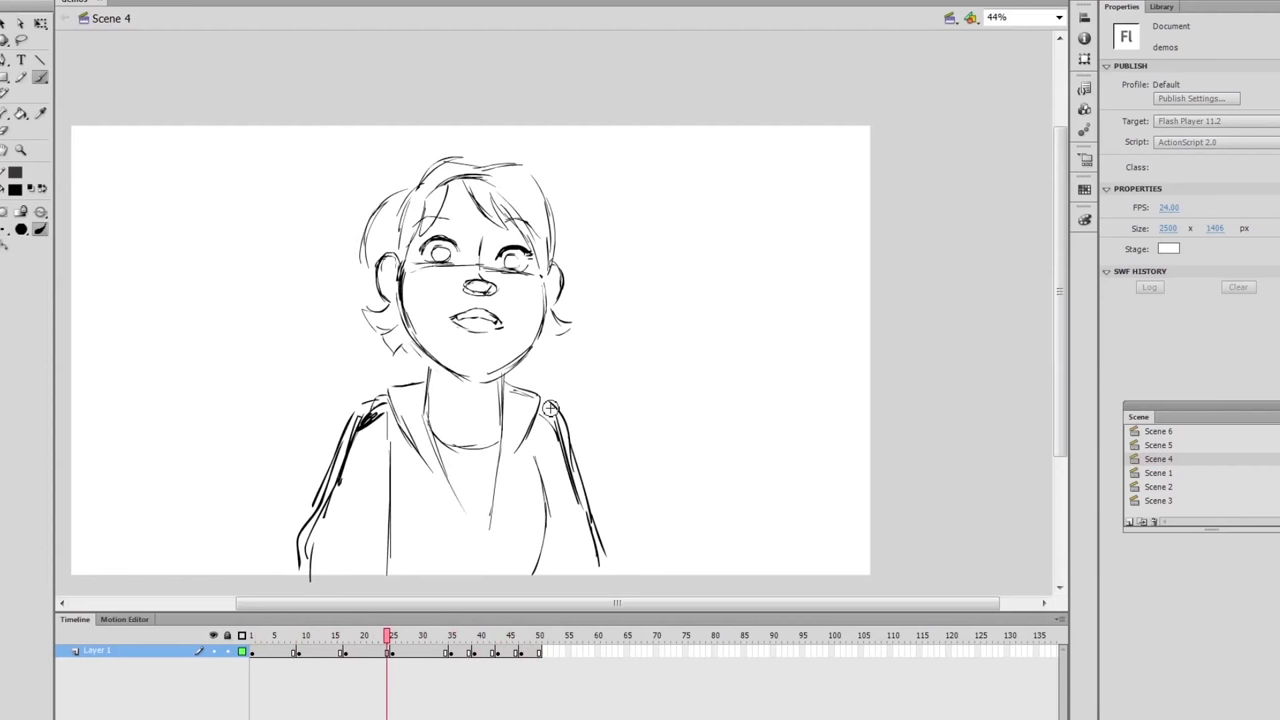
Drag the key drawing from frame 25 to frame 27, select frame 44, and replay the animation.
mouse_move(389, 645)
mouse_down()
mouse_move(290, 652)
mouse_move(349, 660)
mouse_move(354, 643)
mouse_move(286, 640)
mouse_move(372, 638)
mouse_move(393, 652)
mouse_up()
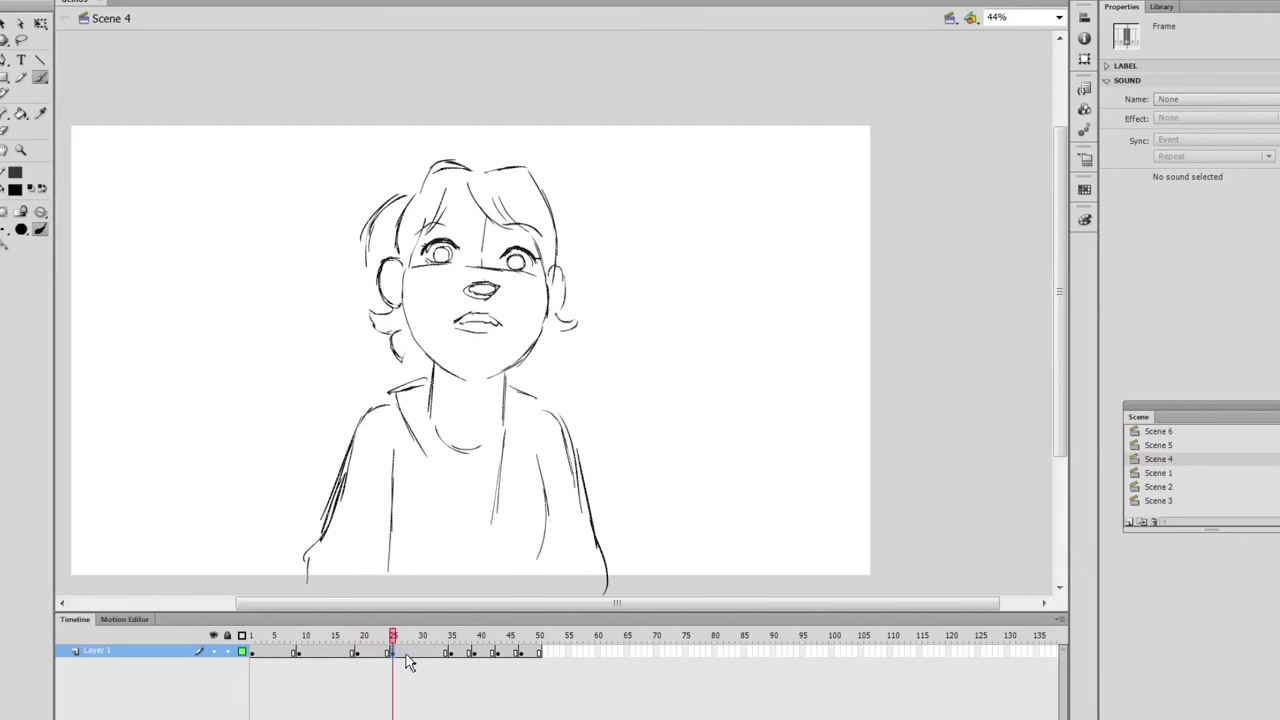
mouse_move(410, 663)
mouse_down()
mouse_move(405, 652)
mouse_move(428, 640)
mouse_move(500, 648)
mouse_move(446, 655)
mouse_move(502, 660)
mouse_move(463, 645)
mouse_move(544, 640)
mouse_up()
click(500, 655)
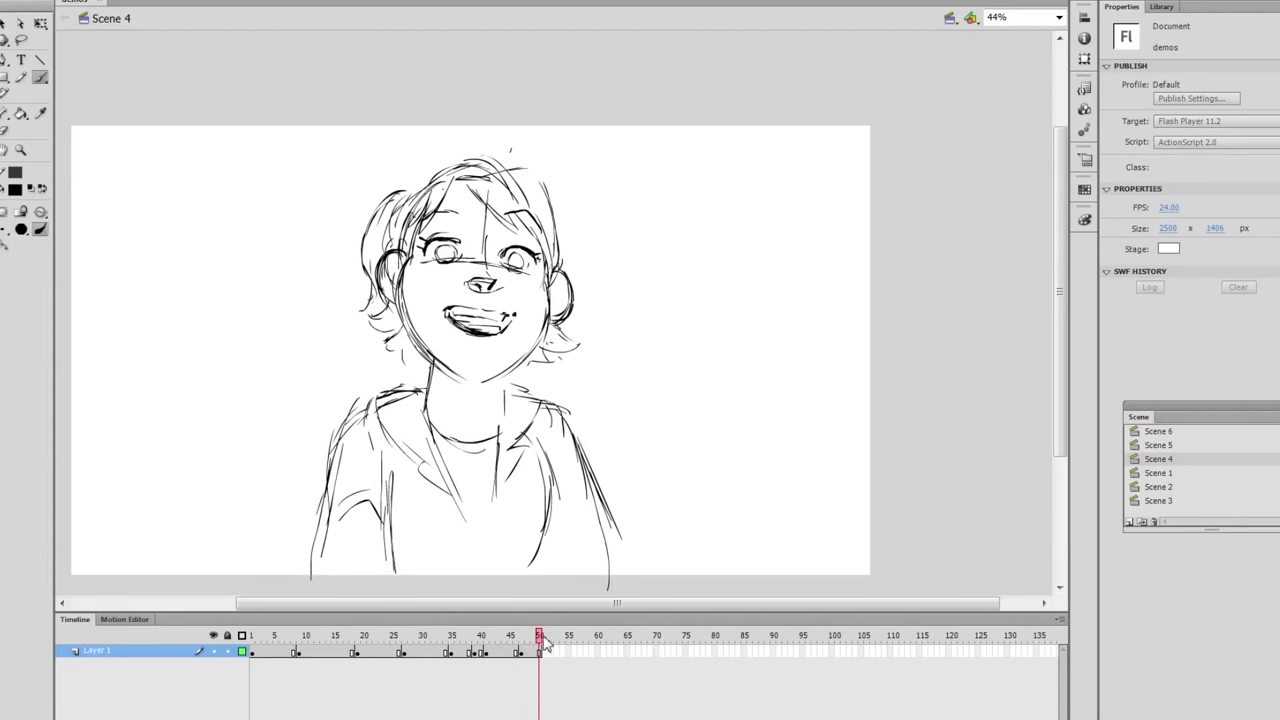
key(Return)
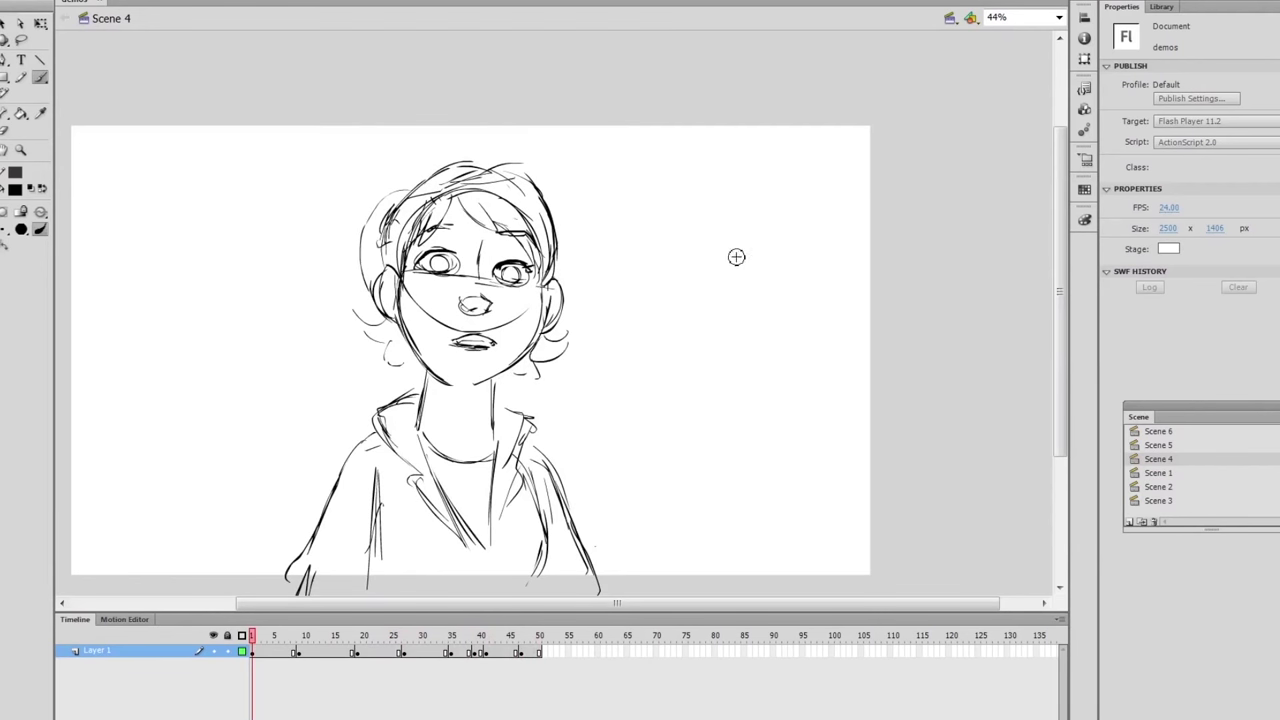
With the Brush, write frame numbers in the top-right corner of the first key drawings through frame 27.
key(b)
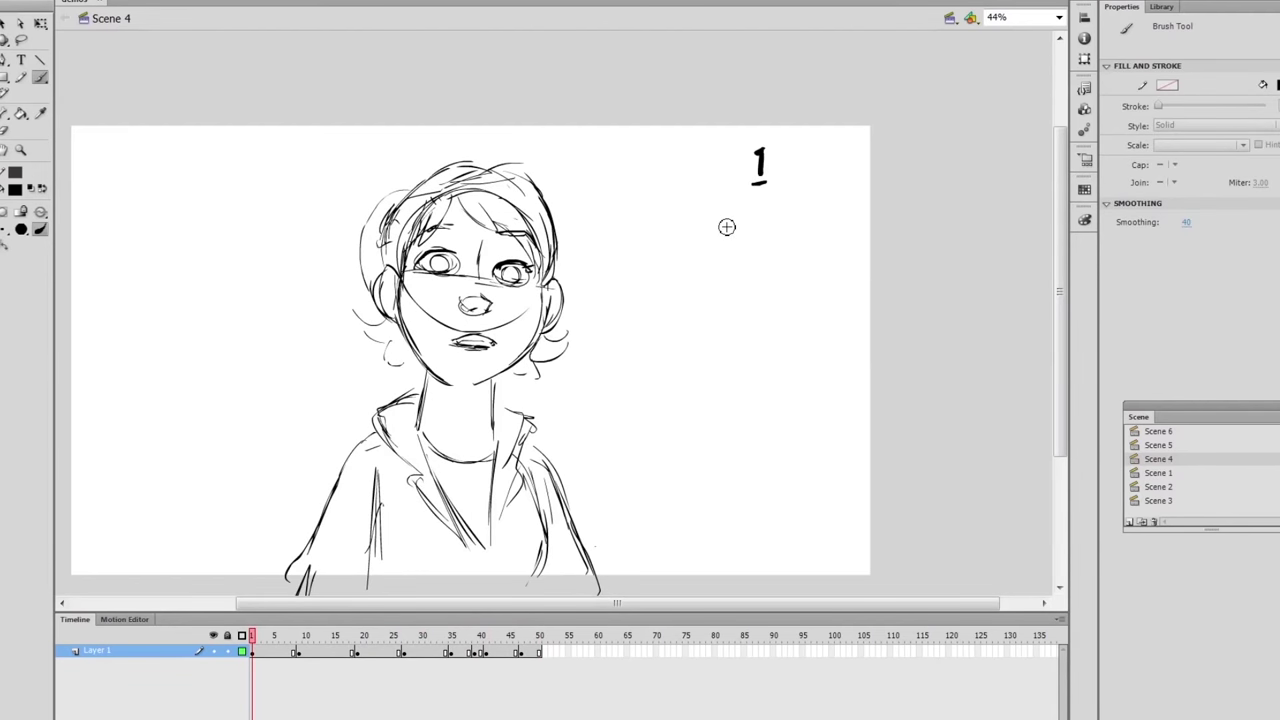
click(303, 656)
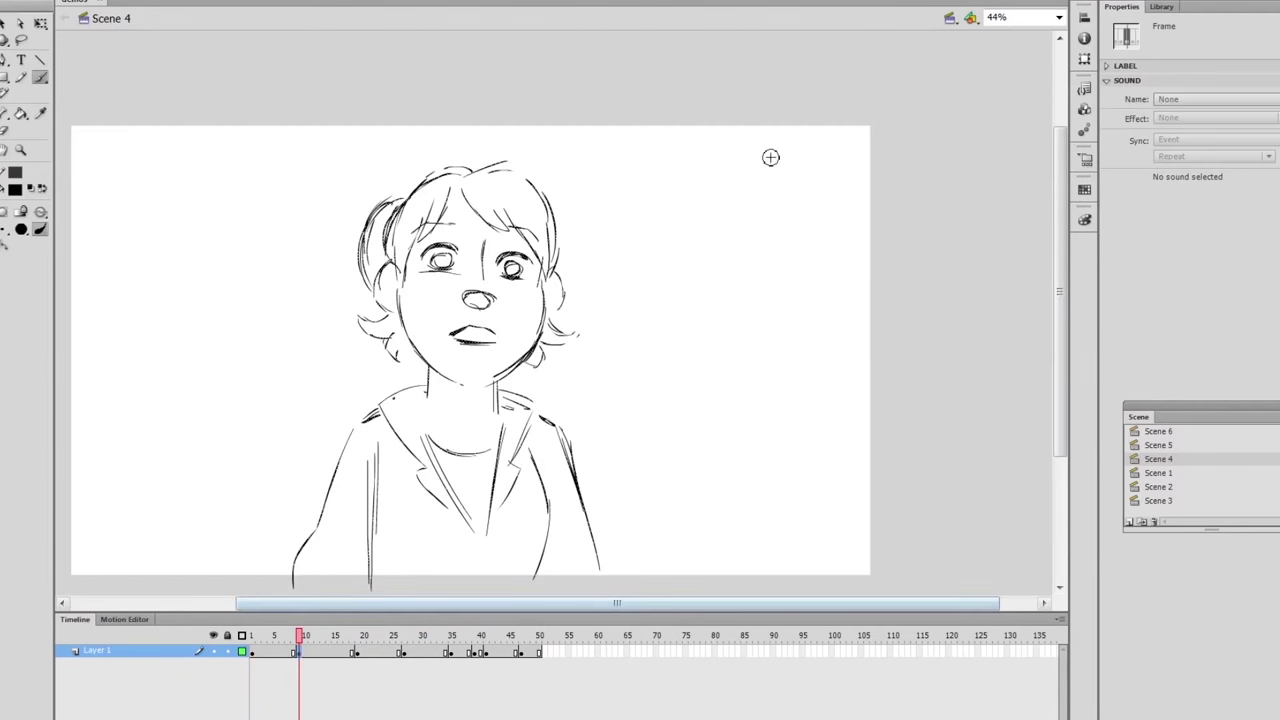
drag(772, 158, 779, 171)
key(Home)
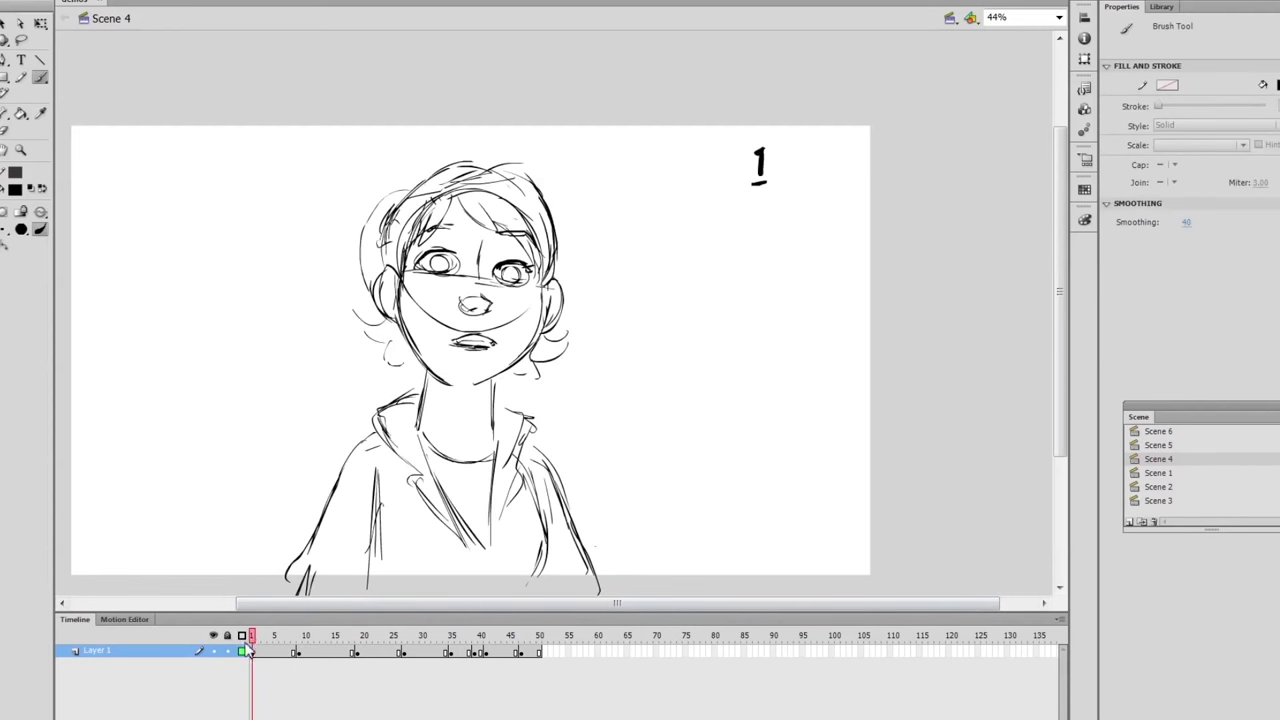
key(ctrl+z)
click(303, 656)
click(358, 650)
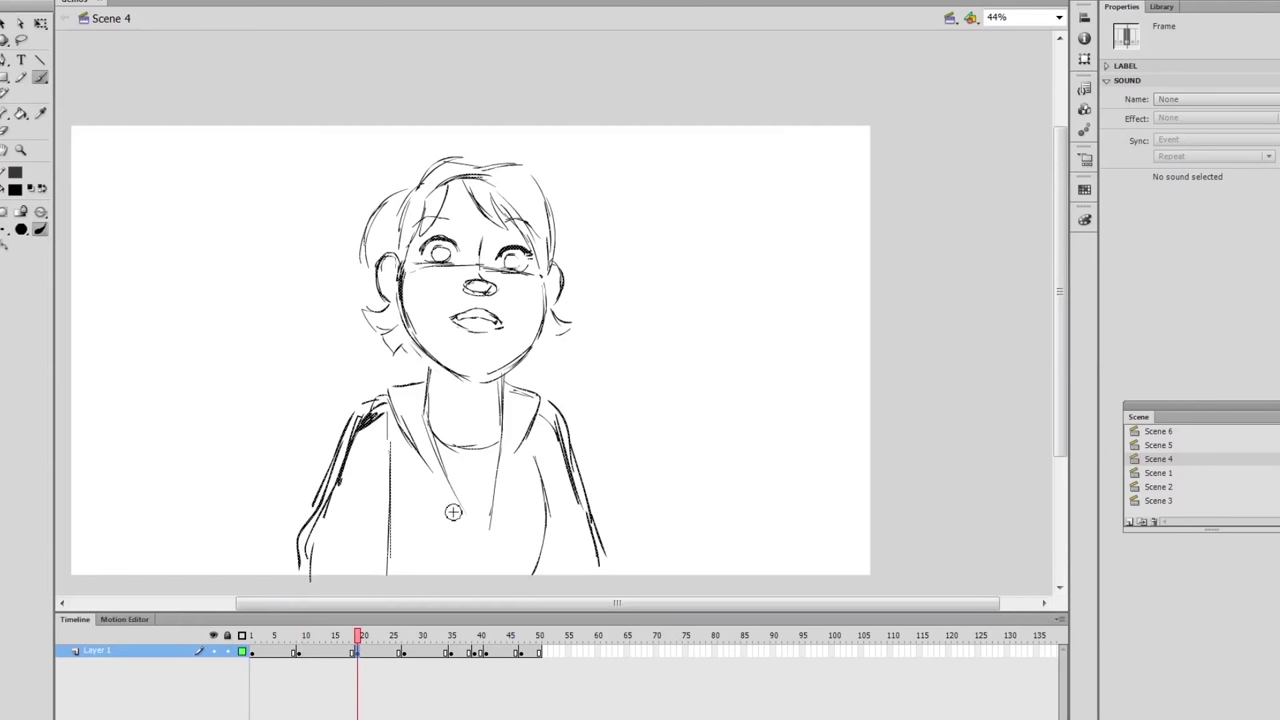
drag(784, 150, 782, 172)
mouse_move(788, 168)
mouse_down()
mouse_move(803, 152)
mouse_move(776, 160)
mouse_move(785, 180)
mouse_up()
click(404, 652)
drag(788, 163, 795, 175)
Write 35, 41 and 47 on their key drawings, then circle the 1 on the first drawing.
click(451, 650)
mouse_move(799, 149)
mouse_down()
mouse_move(812, 148)
mouse_move(808, 166)
mouse_up()
click(474, 650)
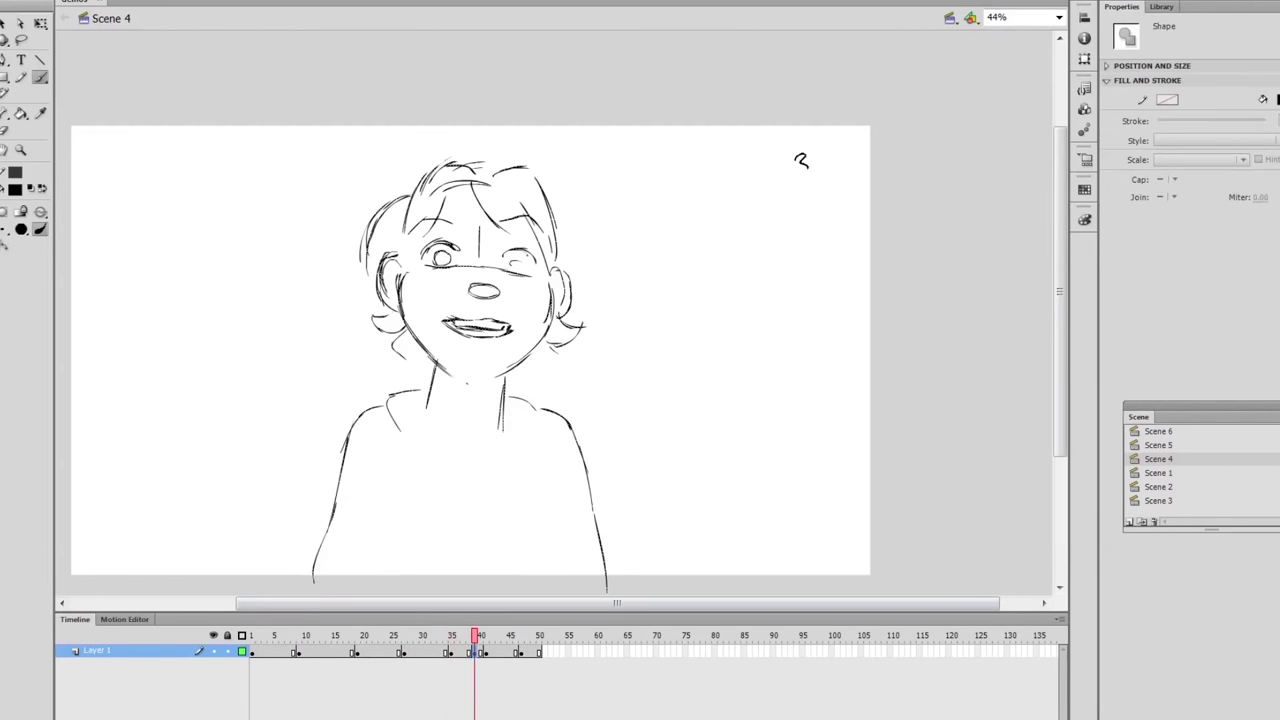
click(486, 652)
drag(789, 165, 812, 182)
click(479, 653)
click(484, 635)
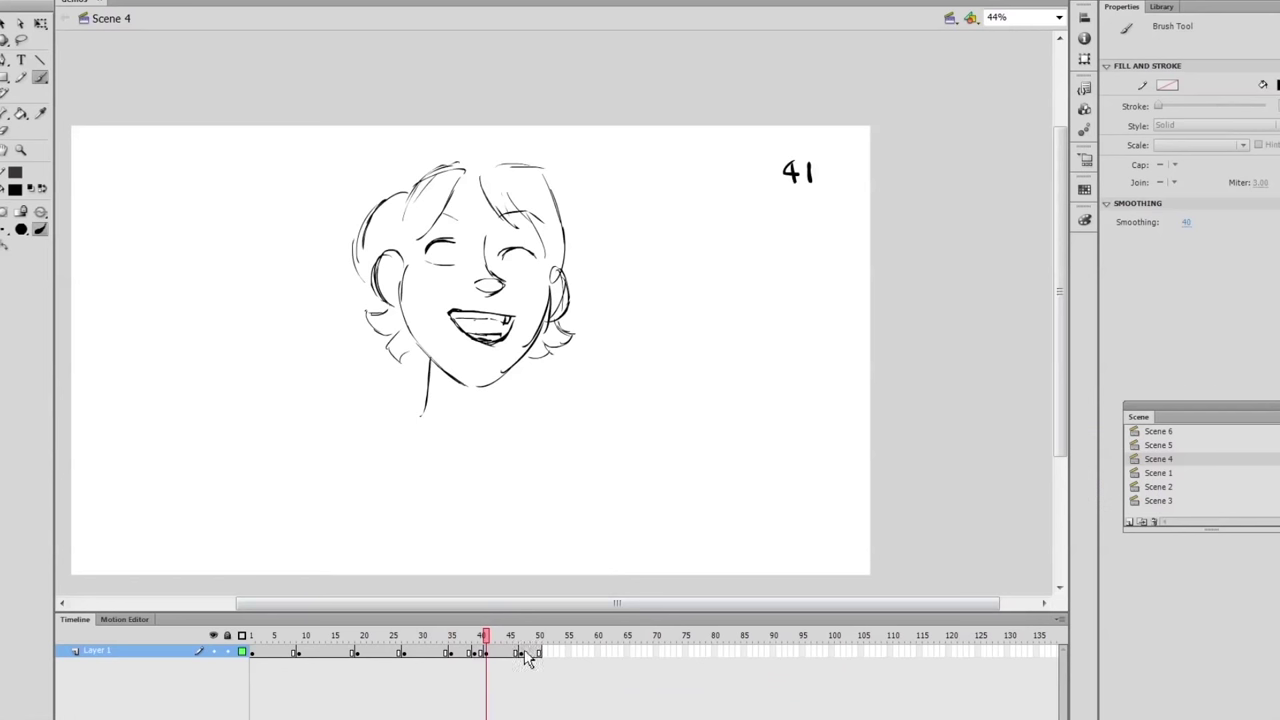
click(903, 517)
drag(783, 162, 795, 161)
drag(512, 640, 252, 637)
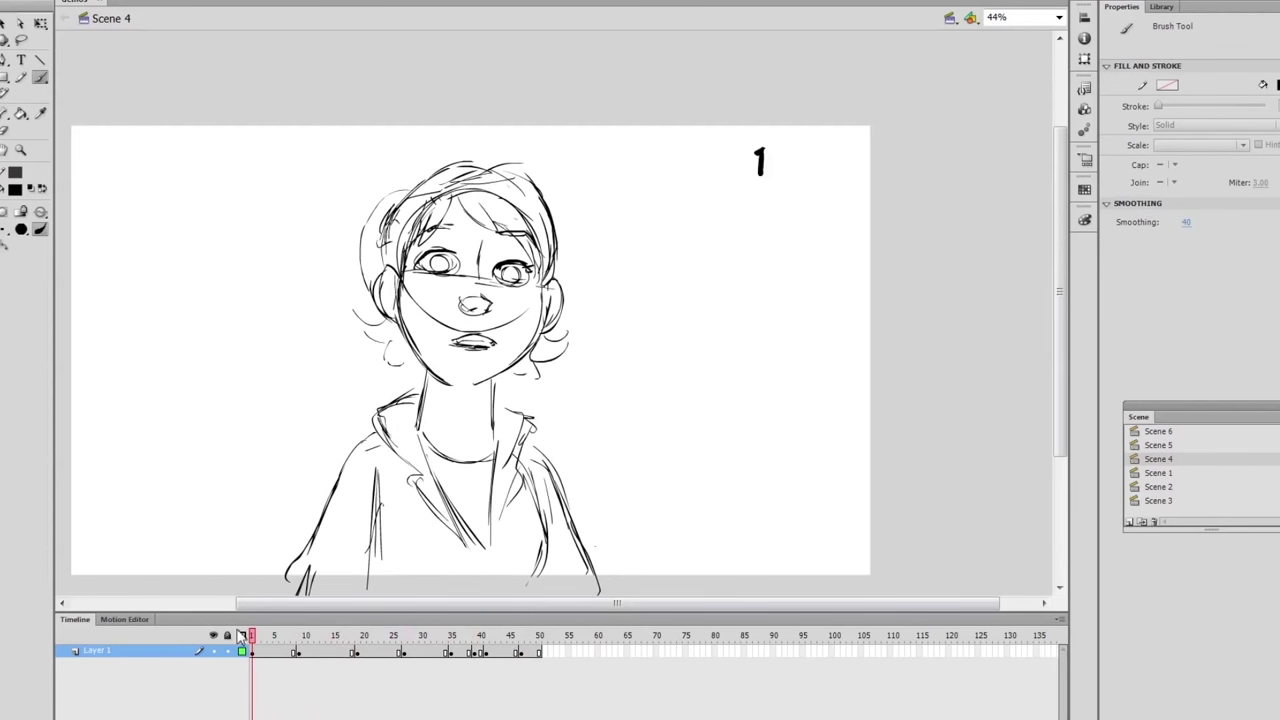
mouse_move(743, 157)
mouse_down()
mouse_move(786, 158)
mouse_move(750, 148)
mouse_up()
Play the animation, flip between drawings 35, 39 and 41, scrub frames 35–47, and replay.
key(Return)
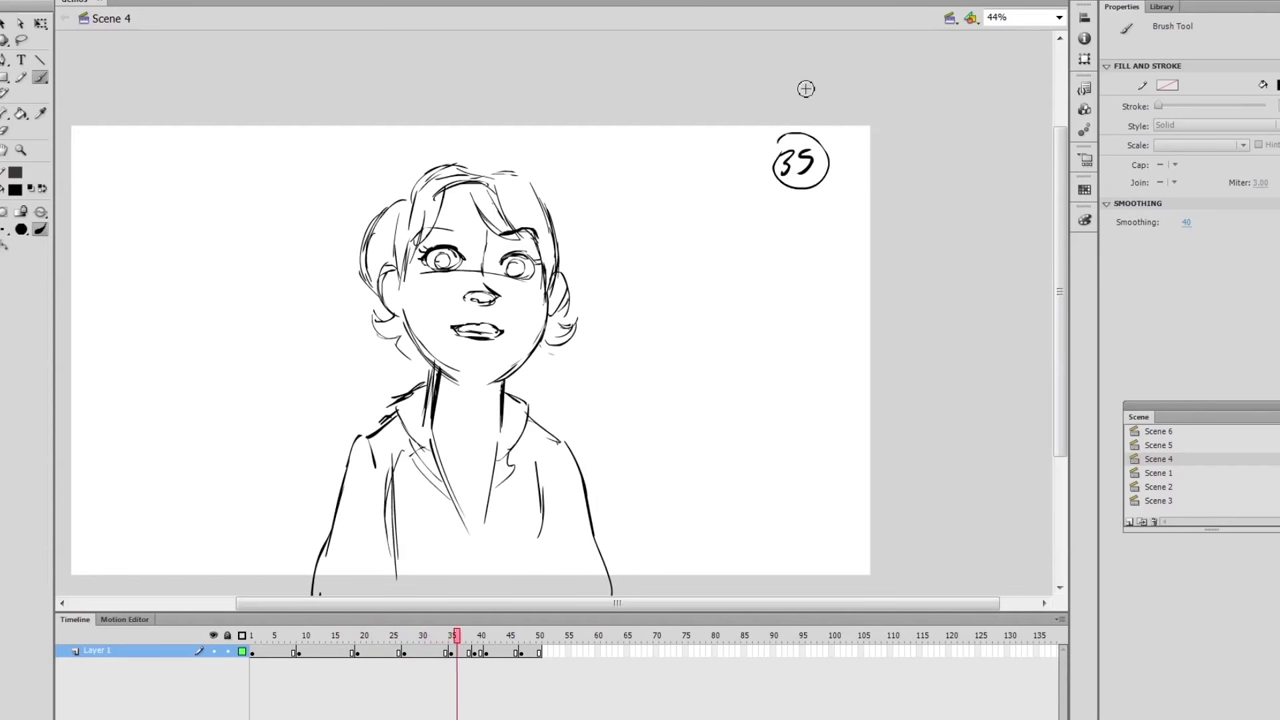
key(comma)
key(comma)
key(comma)
key(period)
key(period)
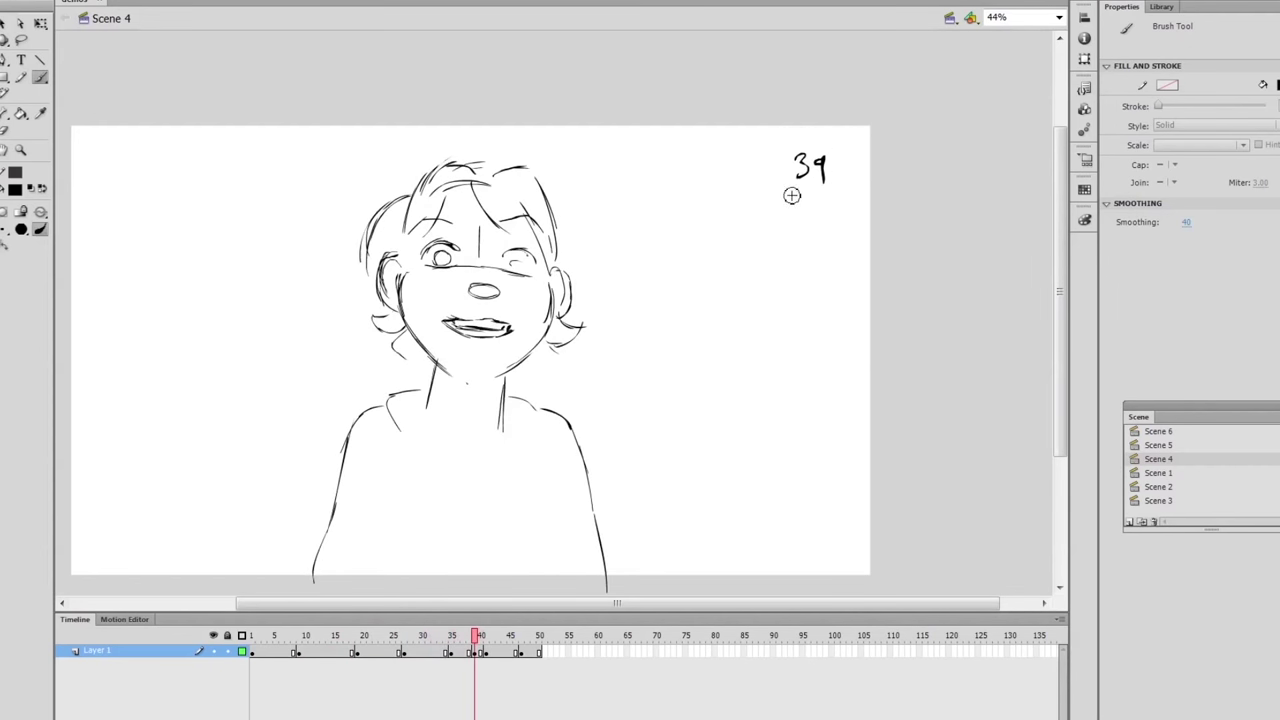
key(period)
key(period)
key(period)
key(period)
key(period)
key(period)
key(period)
key(period)
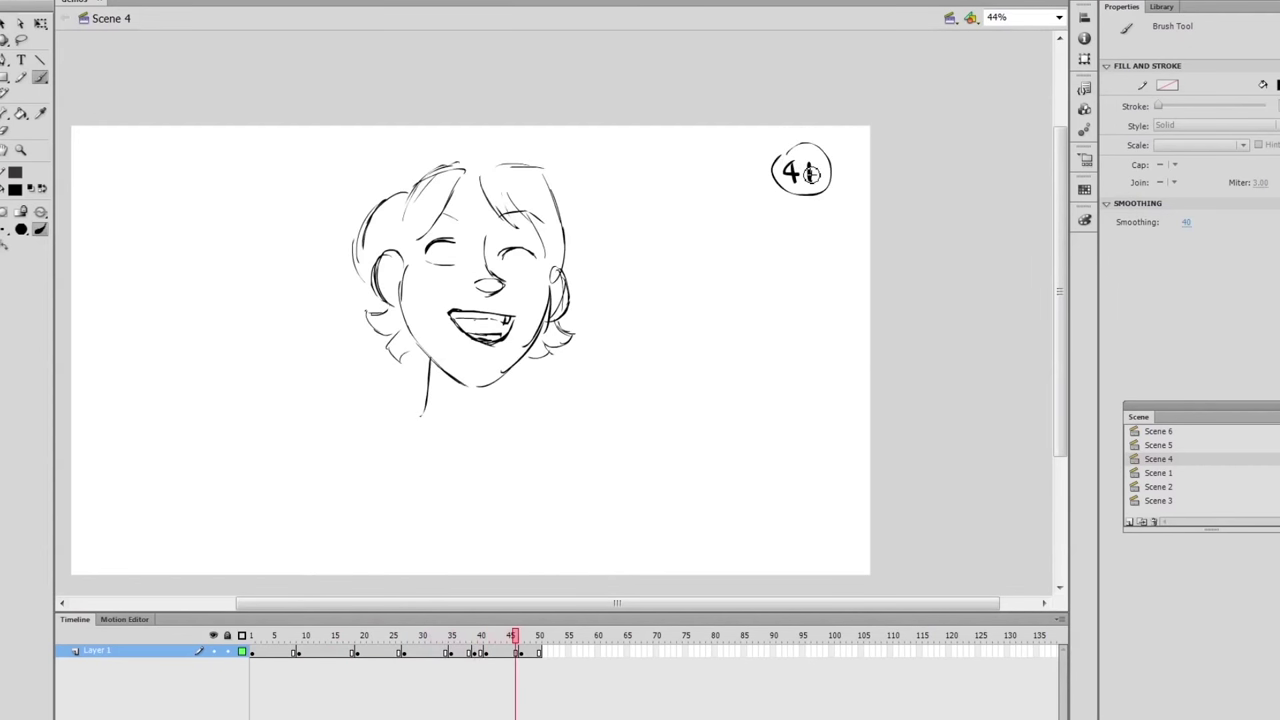
key(comma)
key(comma)
key(comma)
key(comma)
key(comma)
key(comma)
key(comma)
key(comma)
key(comma)
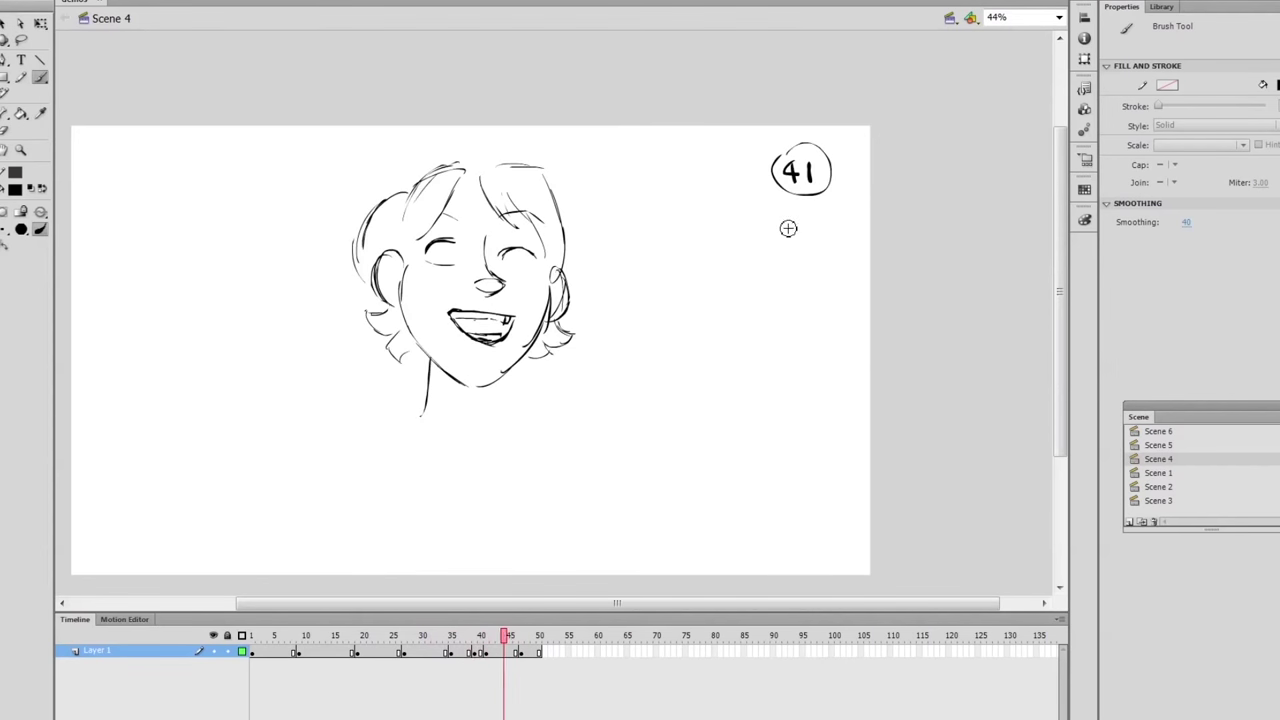
key(period)
key(period)
key(period)
key(period)
key(period)
key(period)
key(period)
key(period)
key(period)
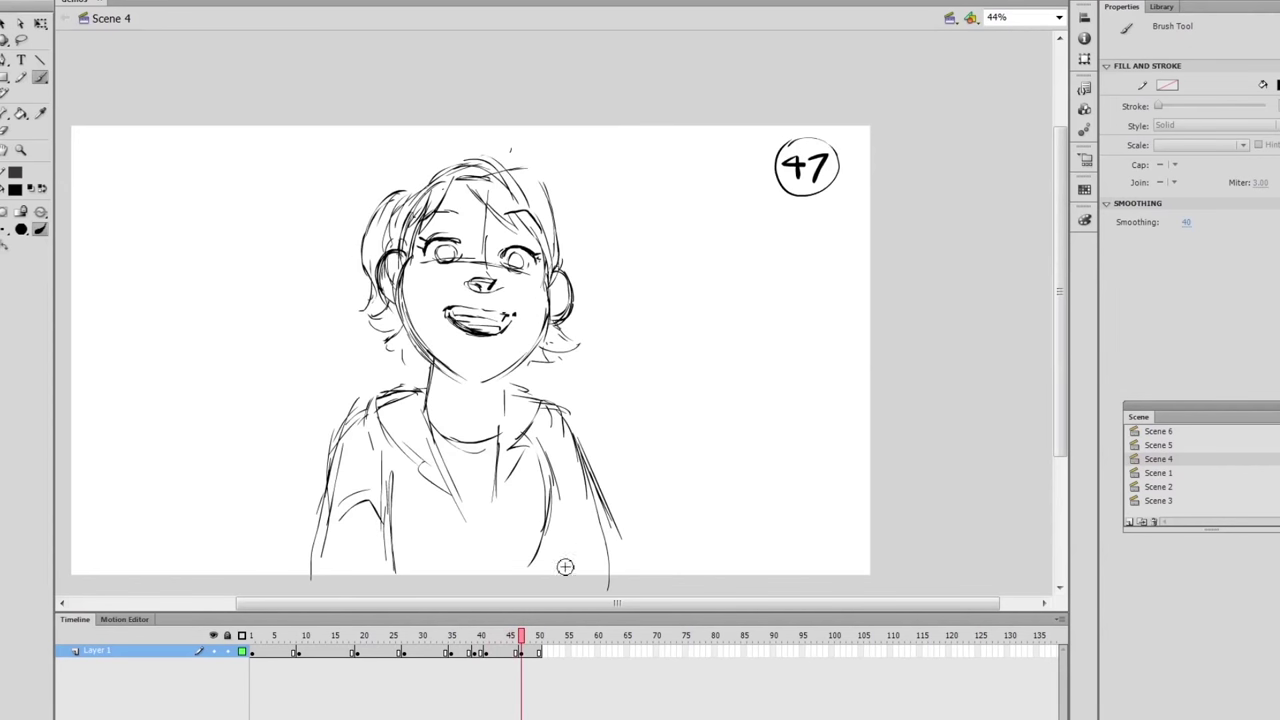
mouse_move(487, 648)
mouse_down()
mouse_move(465, 648)
mouse_move(540, 648)
mouse_move(482, 632)
mouse_move(531, 634)
mouse_move(420, 634)
mouse_move(530, 652)
mouse_move(277, 663)
mouse_move(366, 657)
mouse_move(487, 676)
mouse_move(526, 657)
mouse_move(457, 650)
mouse_move(523, 650)
mouse_move(510, 635)
mouse_move(529, 627)
mouse_move(486, 637)
mouse_move(524, 645)
mouse_move(480, 645)
mouse_move(528, 645)
mouse_move(360, 655)
mouse_move(253, 640)
mouse_move(252, 617)
mouse_up()
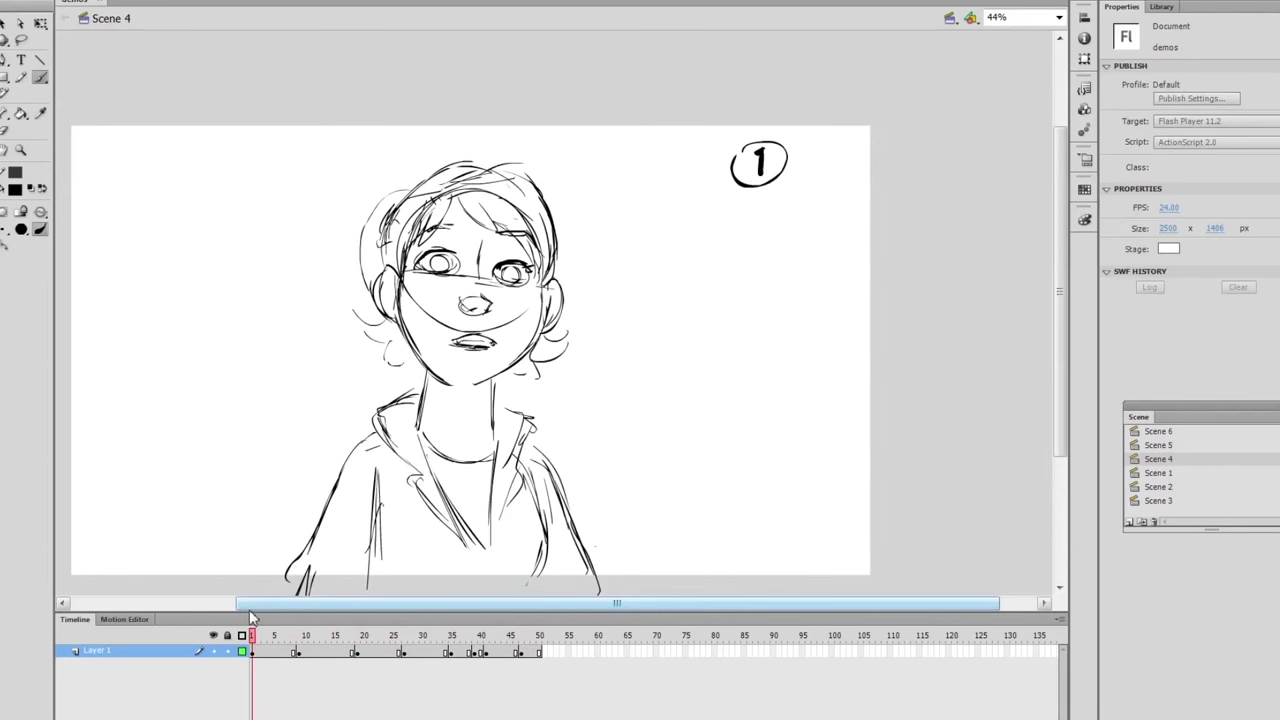
key(Return)
key(period)
Switch to the Brush and flip between frames 9 and 10 to compare the drawings.
key(comma)
key(b)
scroll(780, 200, down, 1)
key(period)
key(comma)
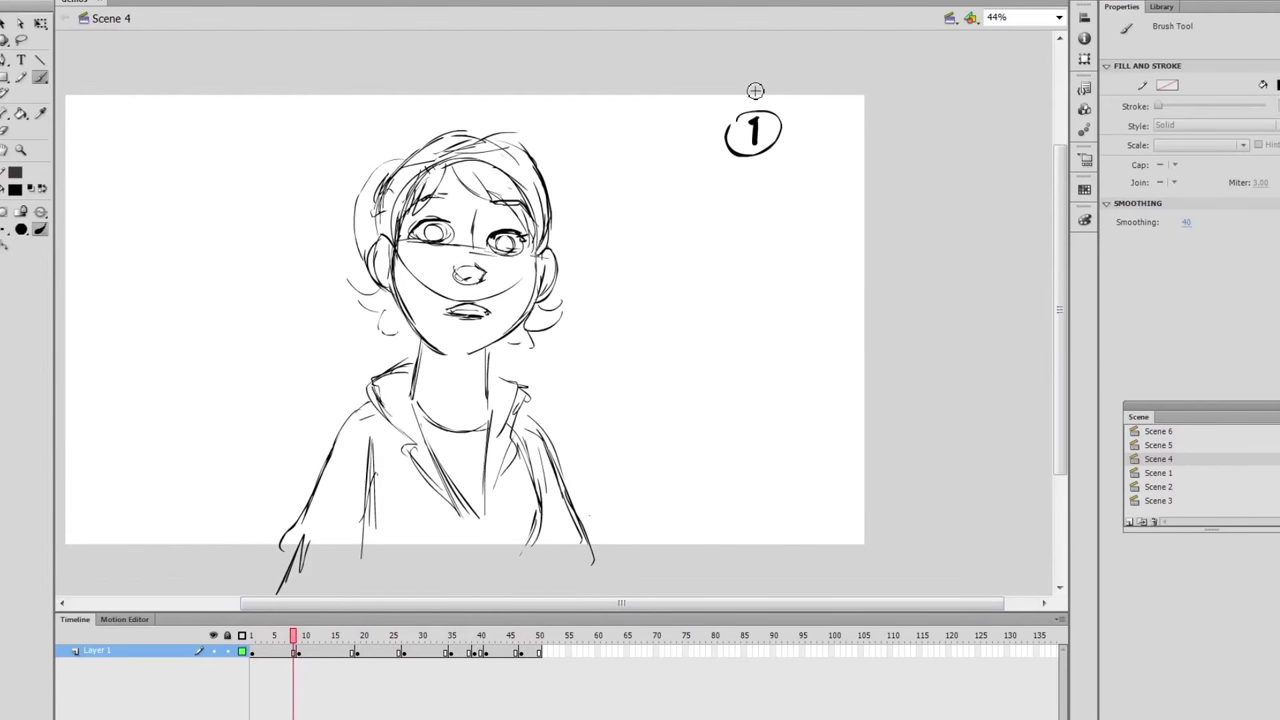
scroll(750, 200, down, 1)
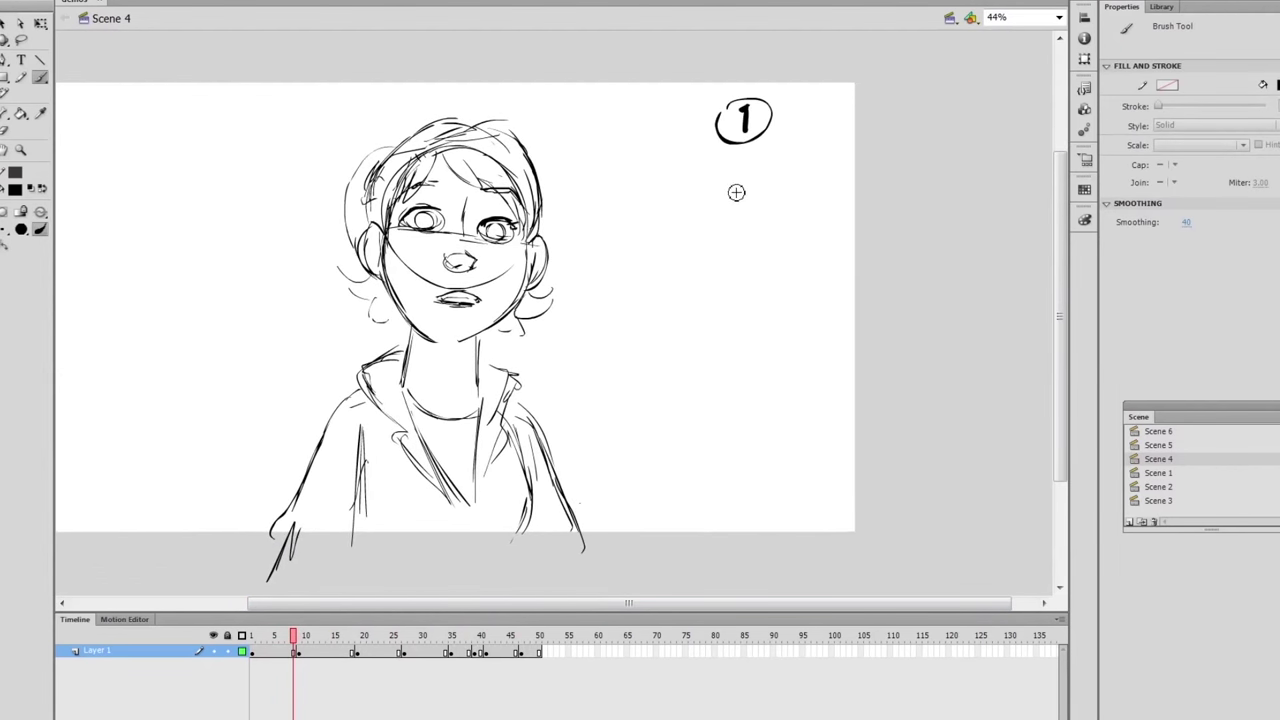
key(period)
key(comma)
key(period)
key(comma)
Draw a timing line from the circled 1 down to 9 and mark a tick on it.
mouse_move(746, 147)
mouse_down()
mouse_move(737, 276)
mouse_move(741, 320)
mouse_move(760, 326)
mouse_up()
key(period)
key(comma)
key(period)
key(comma)
scroll(752, 284, up, 1)
drag(732, 221, 747, 216)
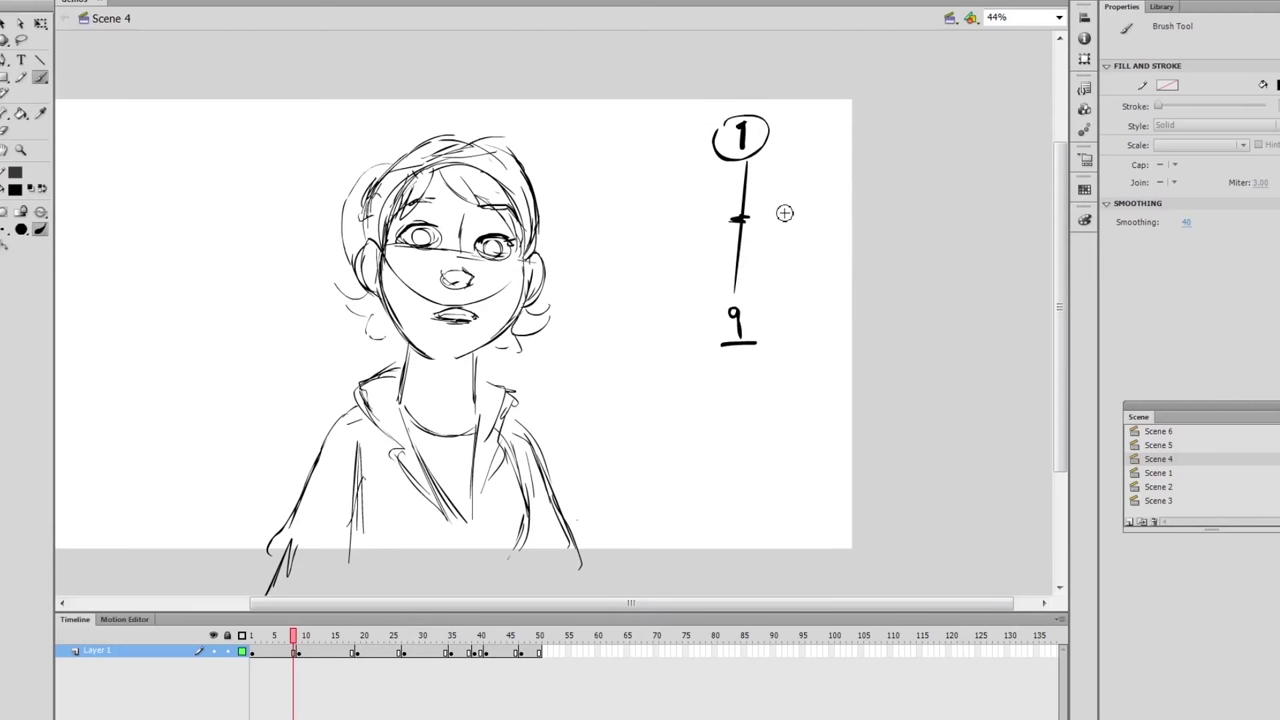
Label the in-betweens 7, 5 and 3 and add an arc and bracket linking them.
drag(789, 212, 784, 238)
drag(781, 172, 768, 190)
mouse_move(707, 332)
mouse_down()
mouse_move(667, 315)
mouse_move(634, 243)
mouse_move(700, 212)
mouse_move(658, 193)
mouse_move(713, 146)
mouse_up()
drag(798, 160, 814, 180)
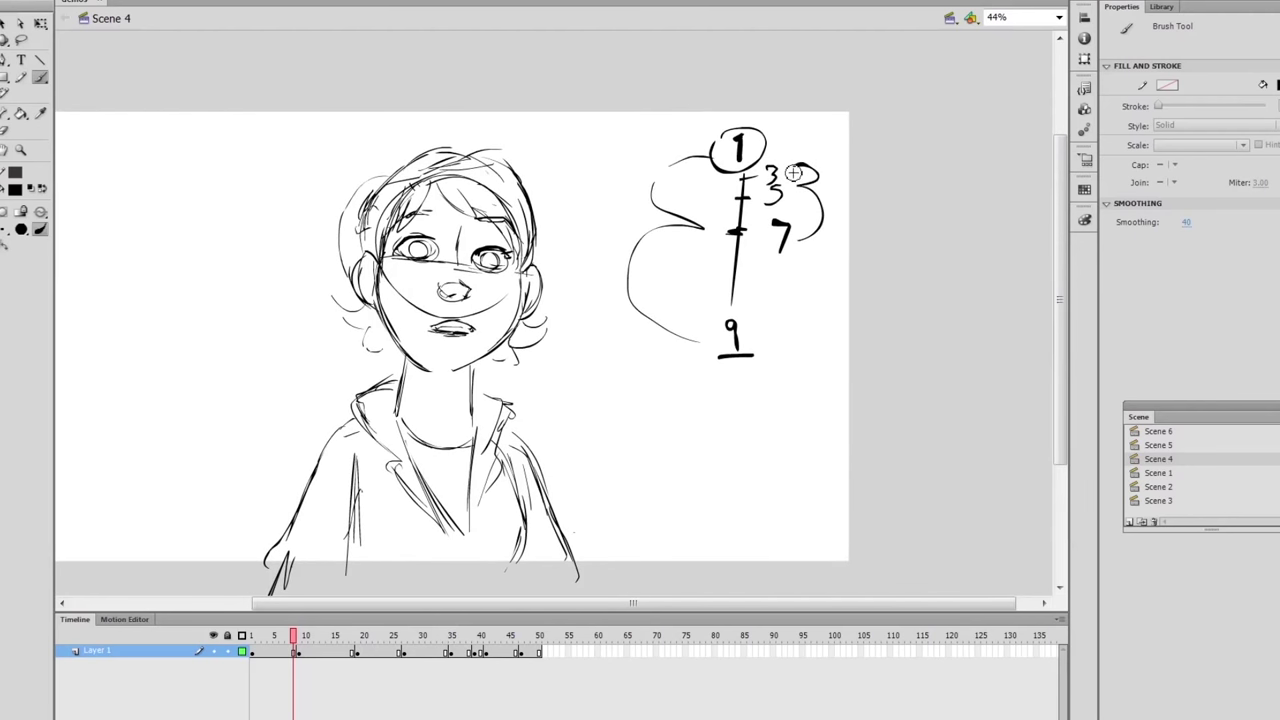
drag(809, 223, 810, 248)
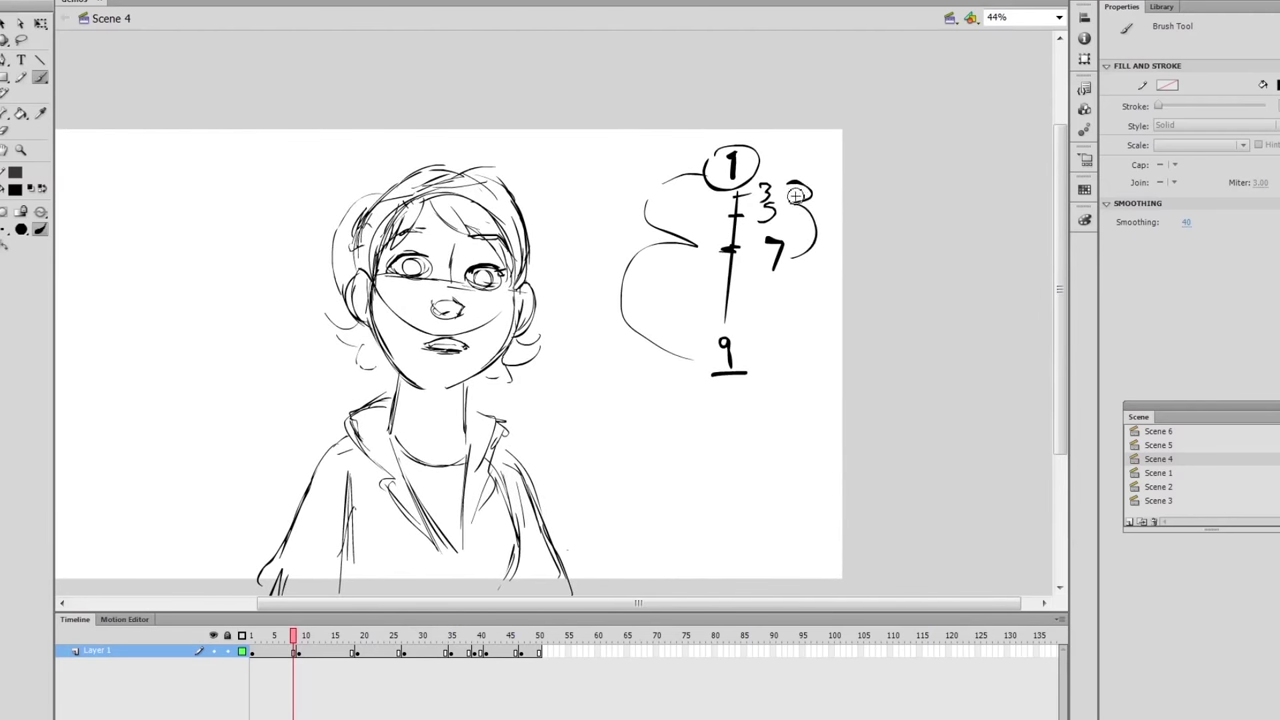
drag(803, 277, 783, 363)
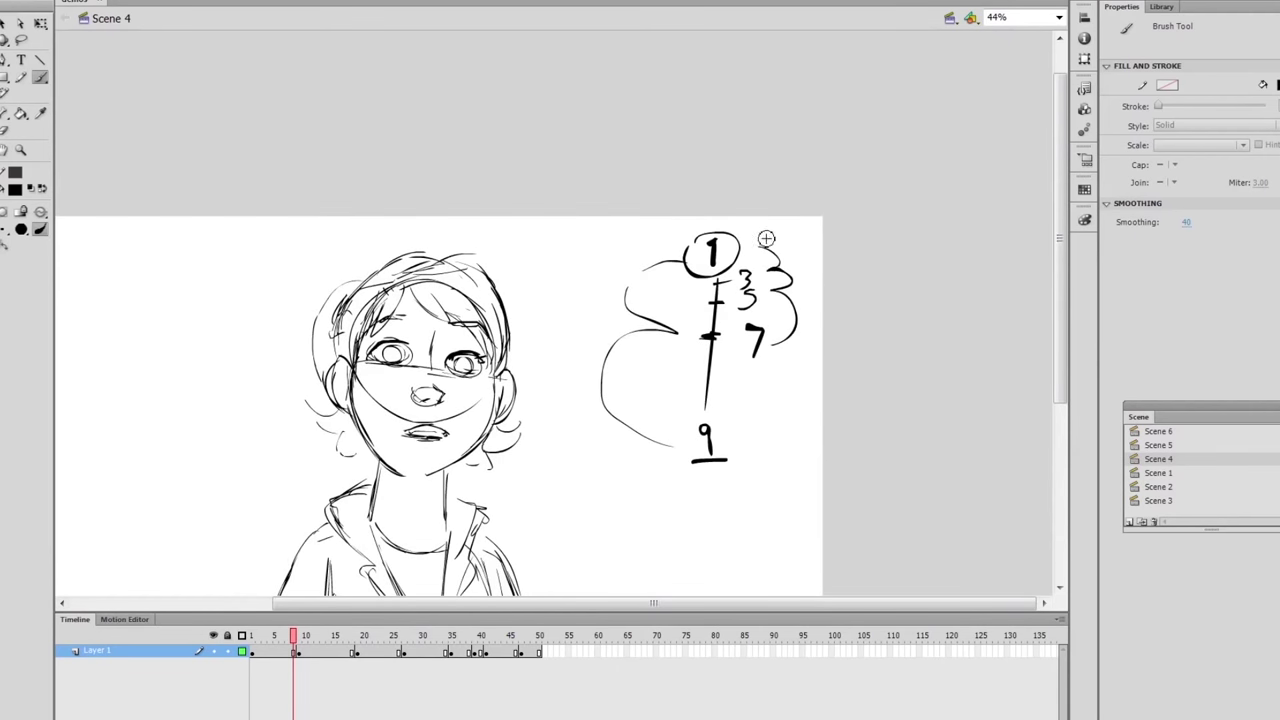
drag(796, 319, 774, 268)
Undo the last bracket and delete the old timing chart beside the girl.
key(ctrl+z)
key(v)
drag(560, 170, 784, 525)
key(Delete)
key(b)
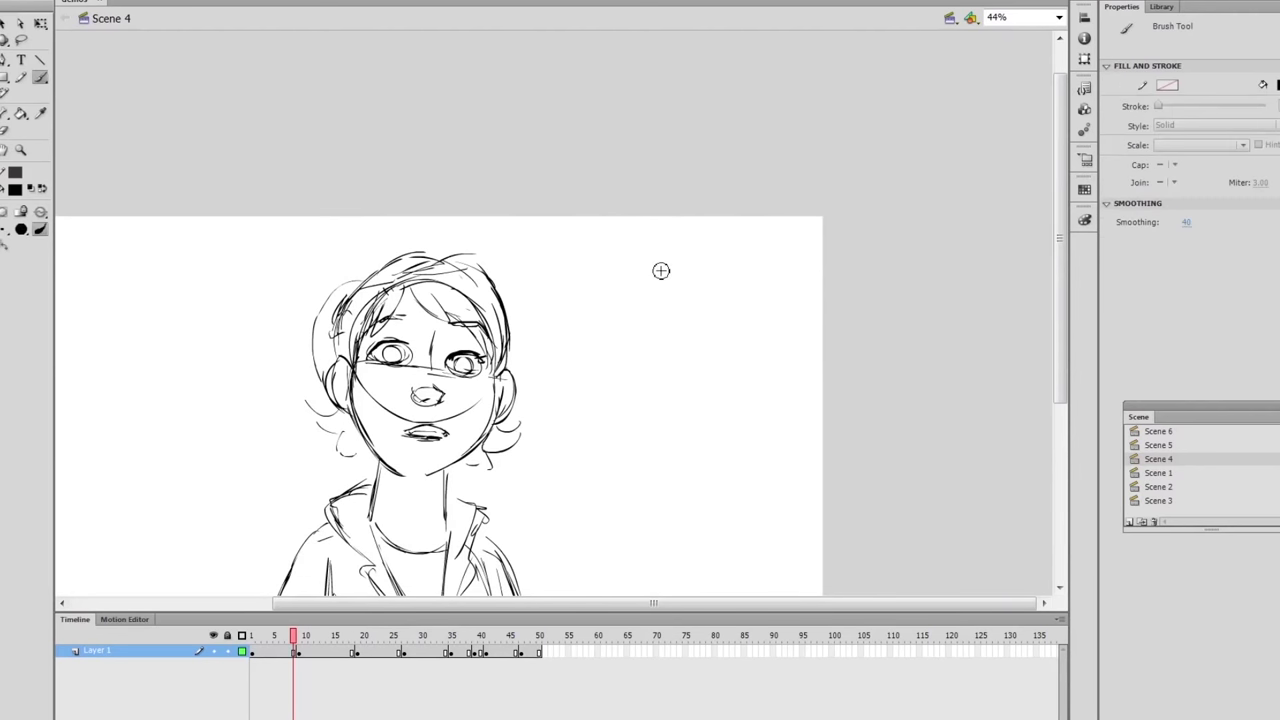
Draw a new timing line from circled key 1 to underlined 9 with ticks labelled 7 and 5.
mouse_move(662, 271)
mouse_down()
mouse_move(640, 262)
mouse_move(660, 250)
mouse_move(648, 268)
mouse_move(688, 292)
mouse_move(709, 486)
mouse_move(726, 474)
mouse_up()
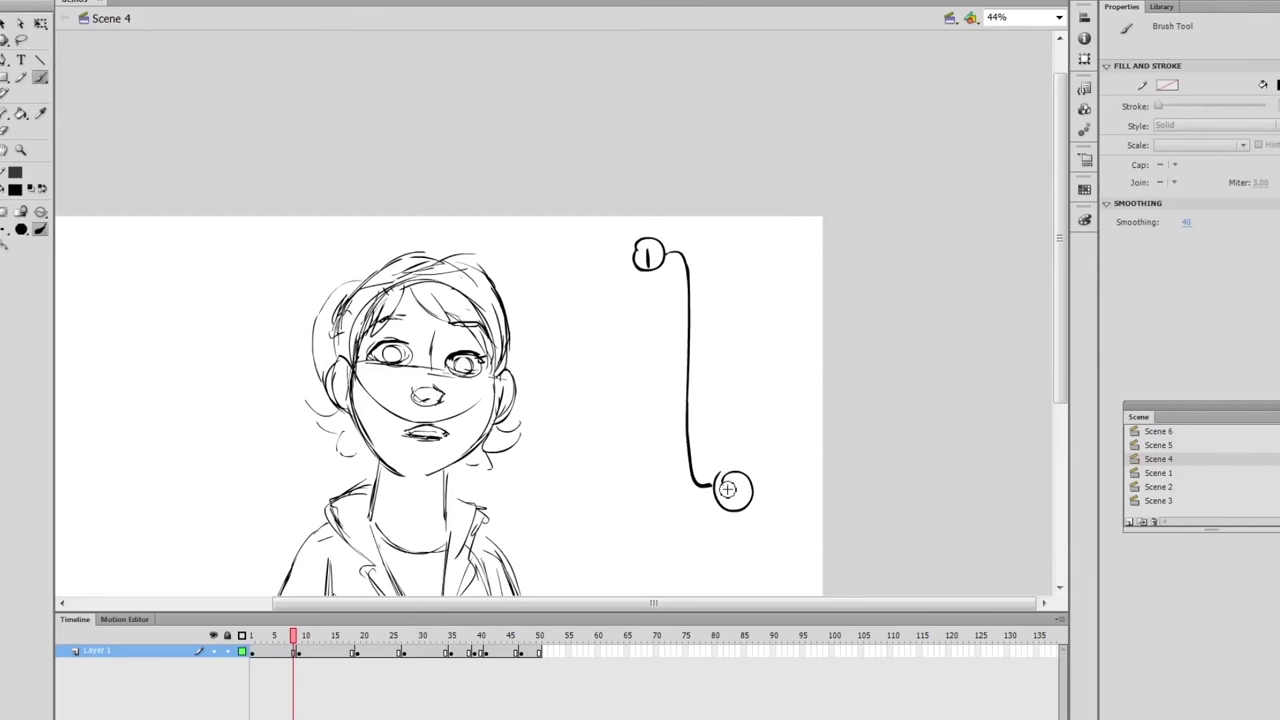
mouse_move(728, 483)
mouse_down()
mouse_move(739, 481)
mouse_move(731, 506)
mouse_up()
key(ctrl+z)
key(ctrl+z)
drag(717, 514, 748, 513)
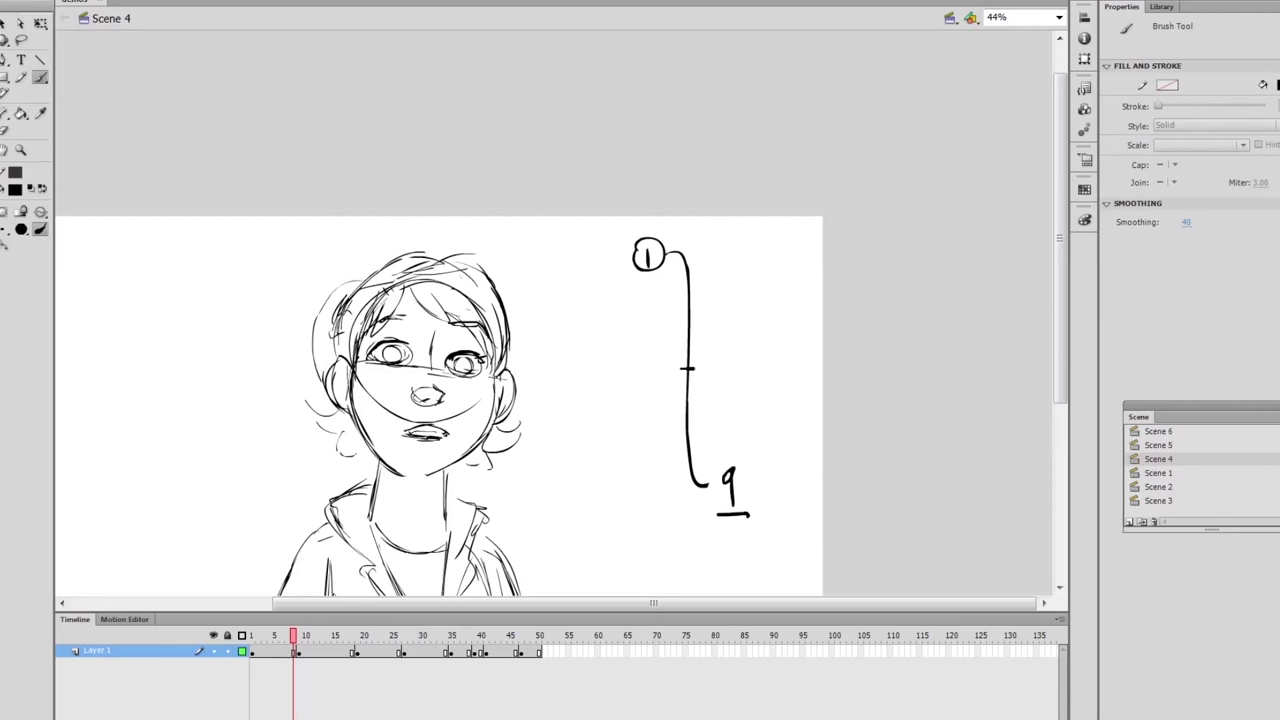
drag(681, 369, 733, 378)
drag(683, 307, 730, 316)
drag(711, 259, 714, 274)
Add the 3 with spacing arcs and a brace, then preview the drawings around frames 11–17.
mouse_move(686, 505)
mouse_down()
mouse_move(583, 443)
mouse_move(604, 378)
mouse_up()
mouse_move(569, 314)
mouse_down()
mouse_move(612, 267)
mouse_move(666, 374)
mouse_up()
drag(758, 262, 692, 246)
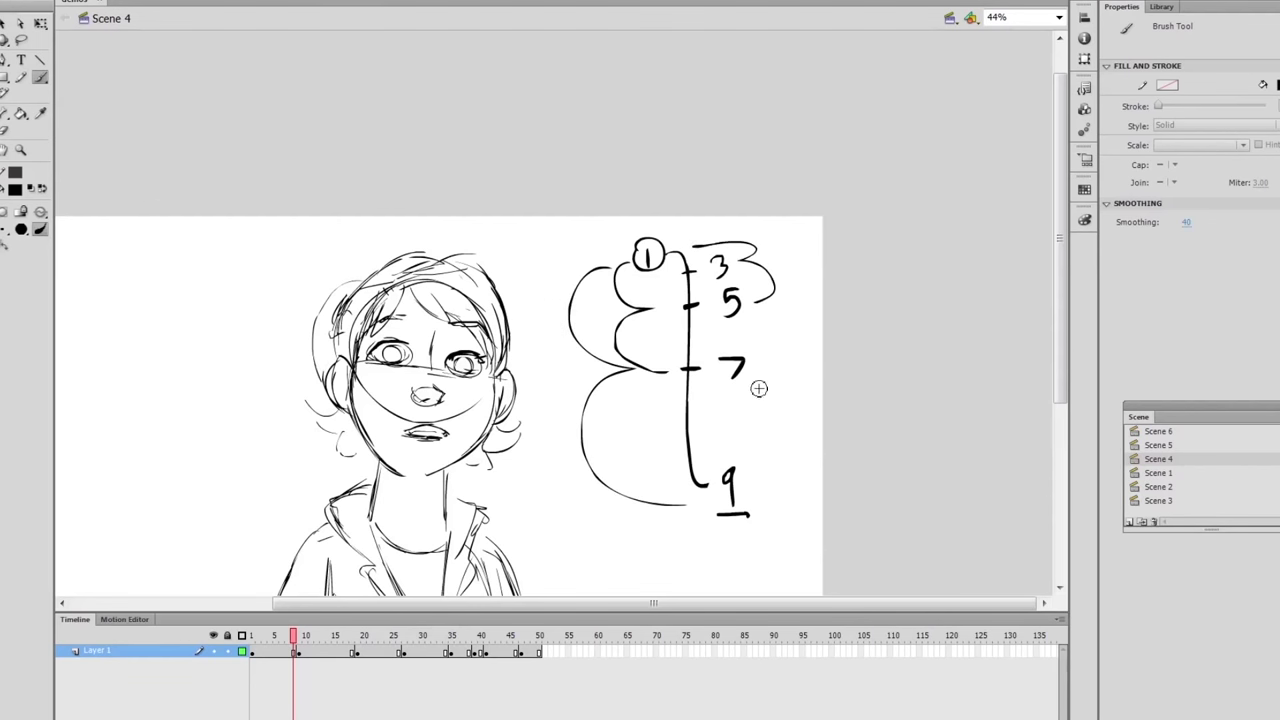
drag(782, 349, 818, 225)
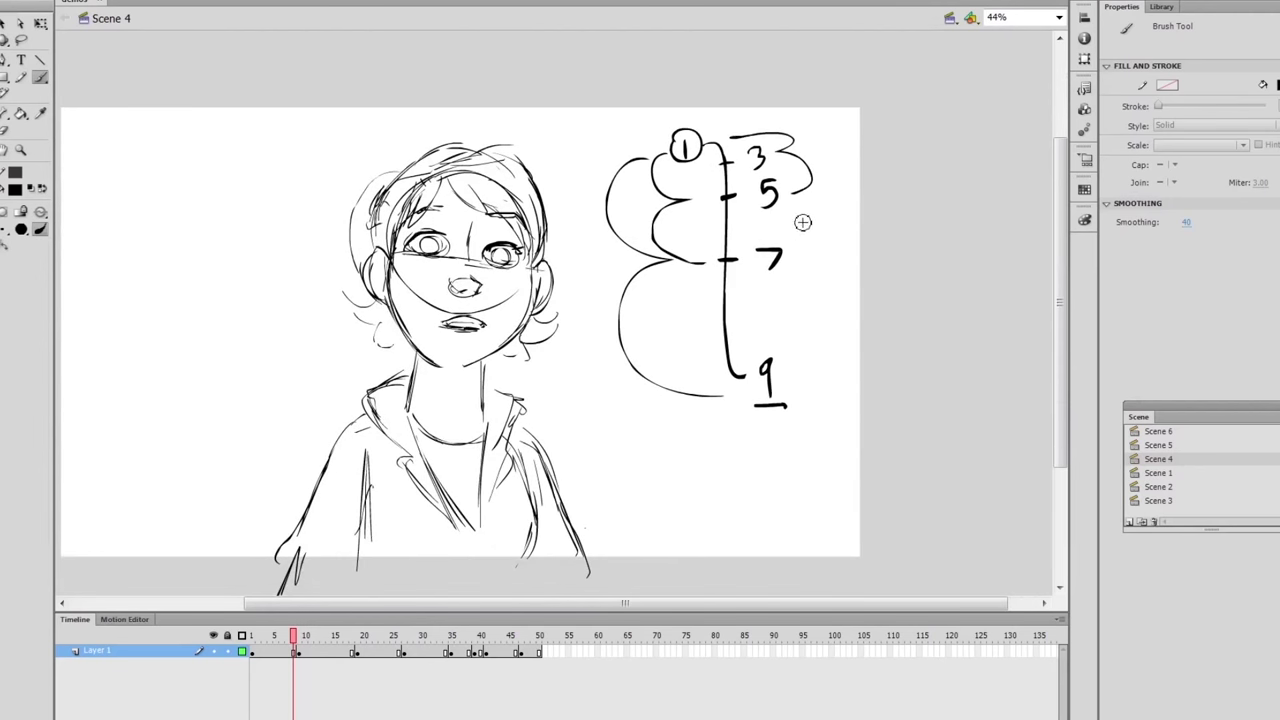
scroll(810, 210, up, 1)
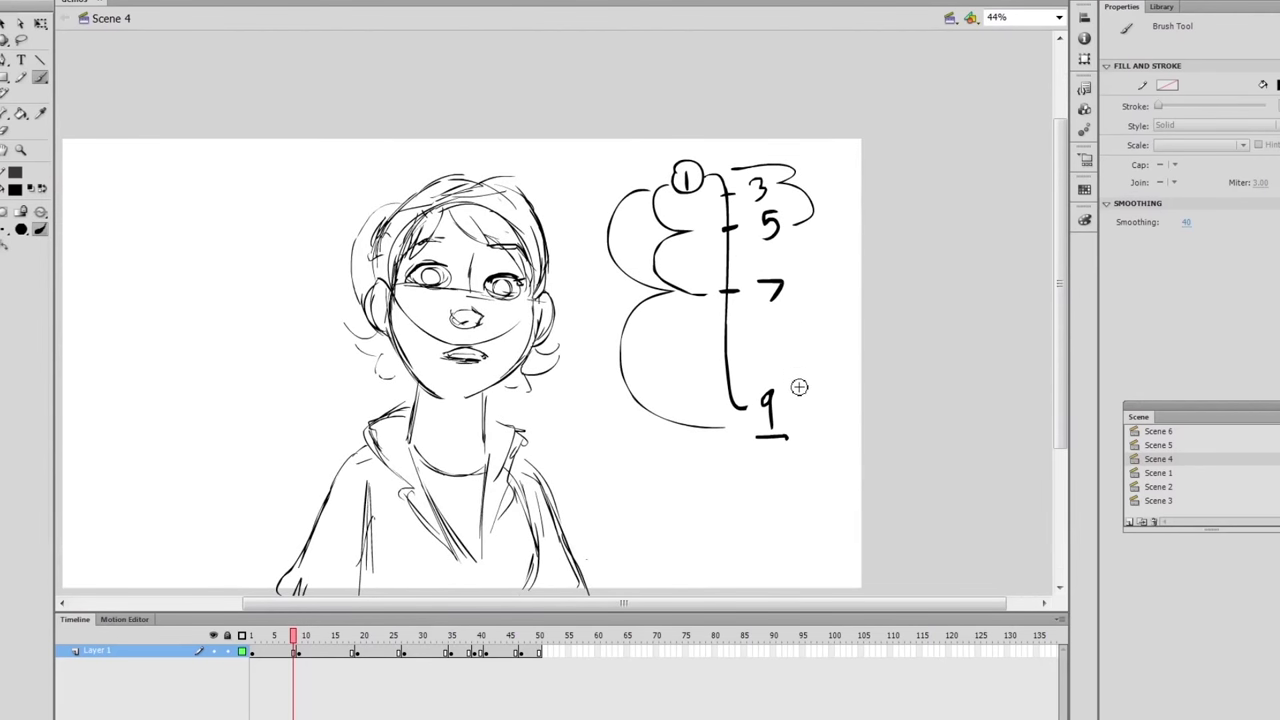
key(period)
key(comma)
key(period)
mouse_move(300, 645)
mouse_down()
mouse_move(357, 645)
mouse_move(297, 641)
mouse_up()
On the frame 10 drawing, draw a timing line from 9 to circled 19 with ticks 11 and 13.
click(299, 638)
mouse_move(768, 218)
mouse_down()
mouse_move(762, 410)
mouse_move(745, 486)
mouse_move(758, 490)
mouse_up()
mouse_move(740, 446)
mouse_down()
mouse_move(772, 462)
mouse_move(746, 442)
mouse_up()
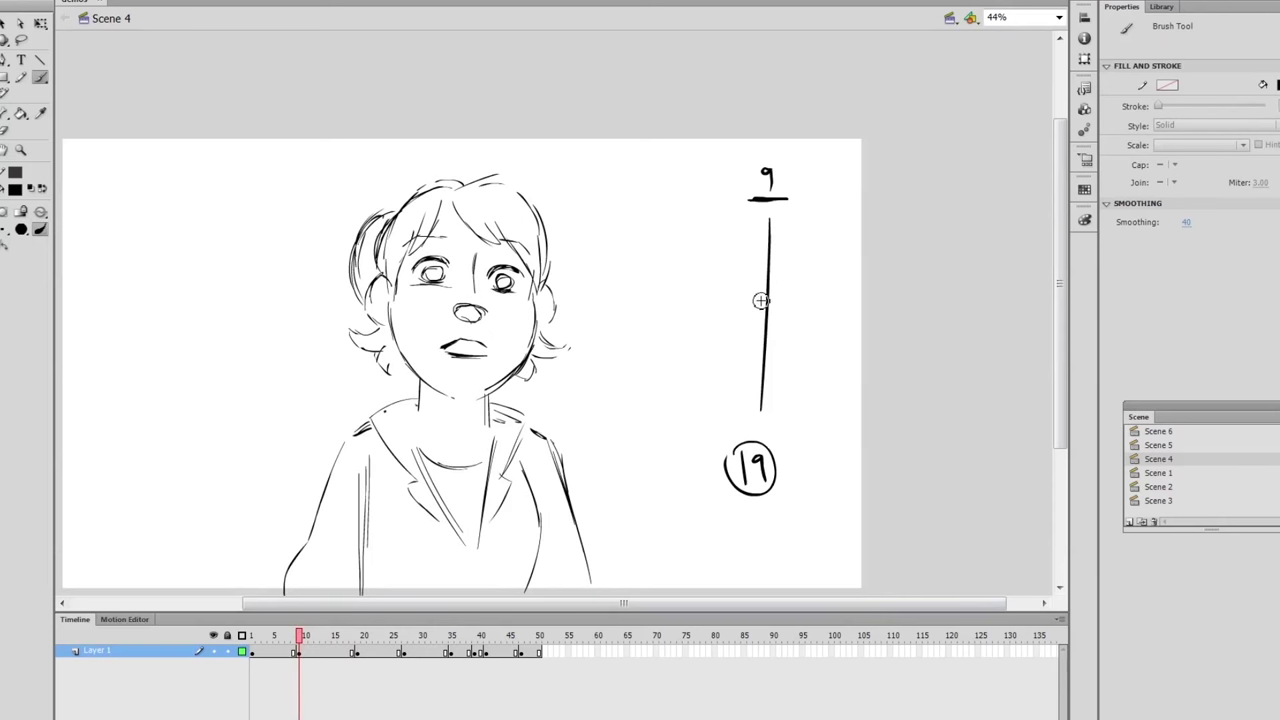
drag(757, 299, 776, 298)
drag(815, 280, 815, 300)
mouse_move(756, 355)
mouse_down()
mouse_move(806, 357)
mouse_move(775, 383)
mouse_move(810, 392)
mouse_move(810, 427)
mouse_up()
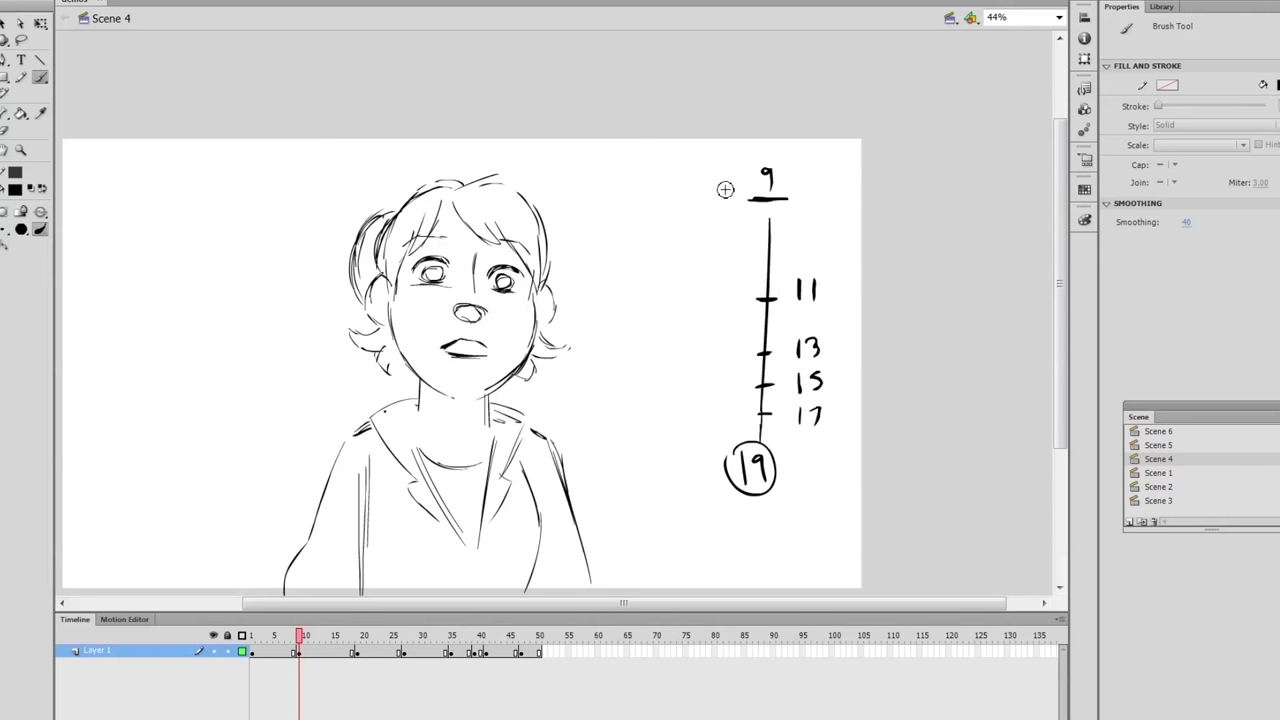
Draw nested spacing arcs from 9 toward 19, then flip between frames 17 and 19.
mouse_move(728, 183)
mouse_down()
mouse_move(664, 205)
mouse_move(649, 282)
mouse_move(701, 297)
mouse_move(627, 329)
mouse_move(631, 425)
mouse_move(706, 466)
mouse_up()
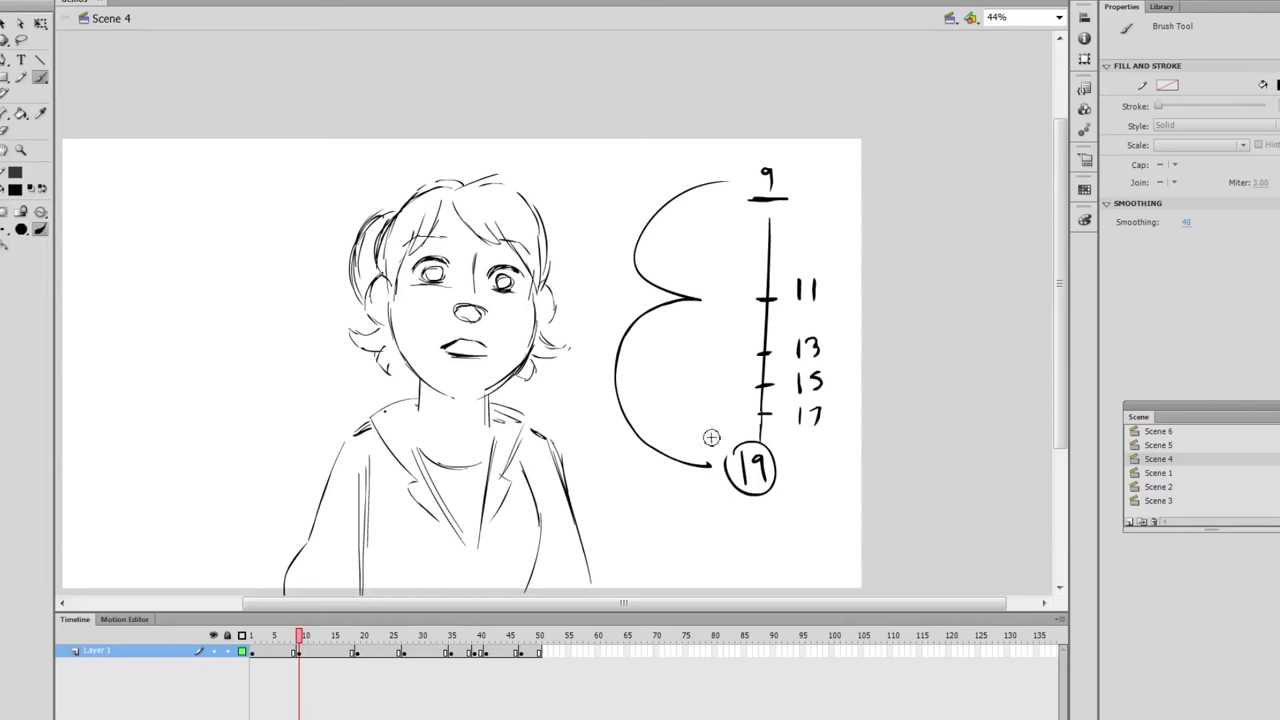
mouse_move(705, 298)
mouse_down()
mouse_move(662, 341)
mouse_move(697, 352)
mouse_move(708, 462)
mouse_up()
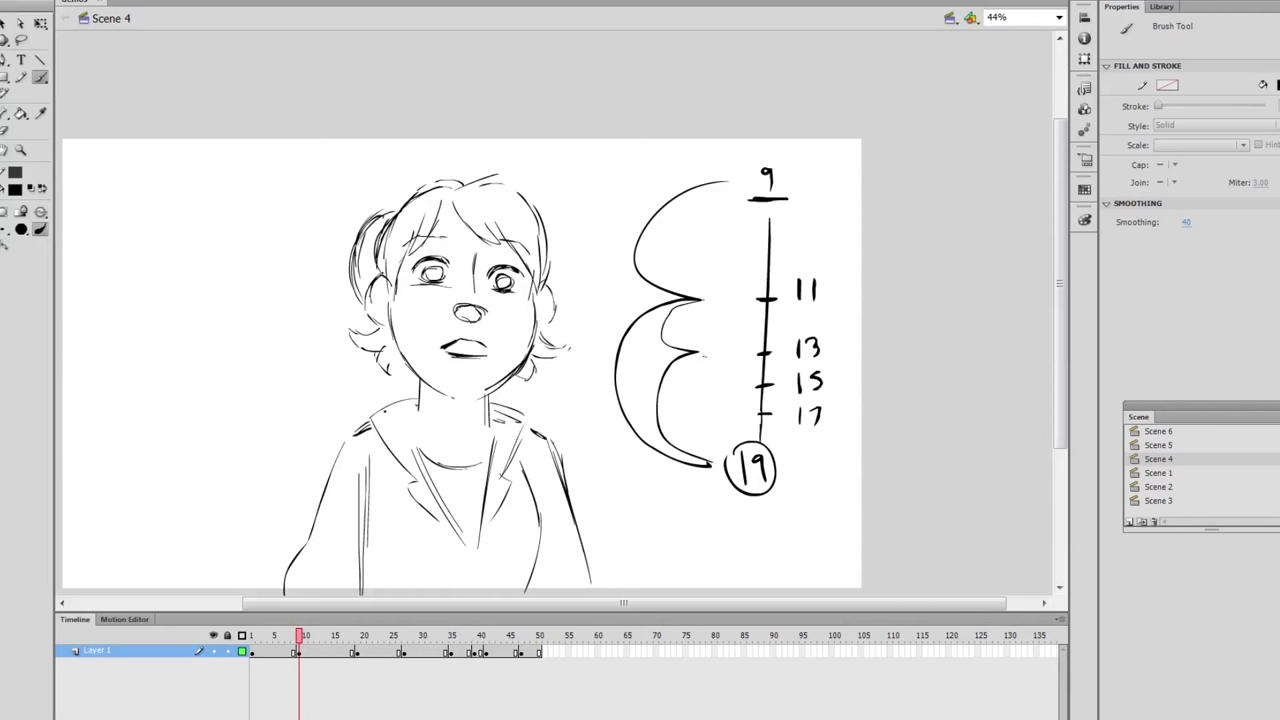
mouse_move(702, 356)
mouse_down()
mouse_move(686, 404)
mouse_move(728, 468)
mouse_up()
drag(706, 398, 732, 450)
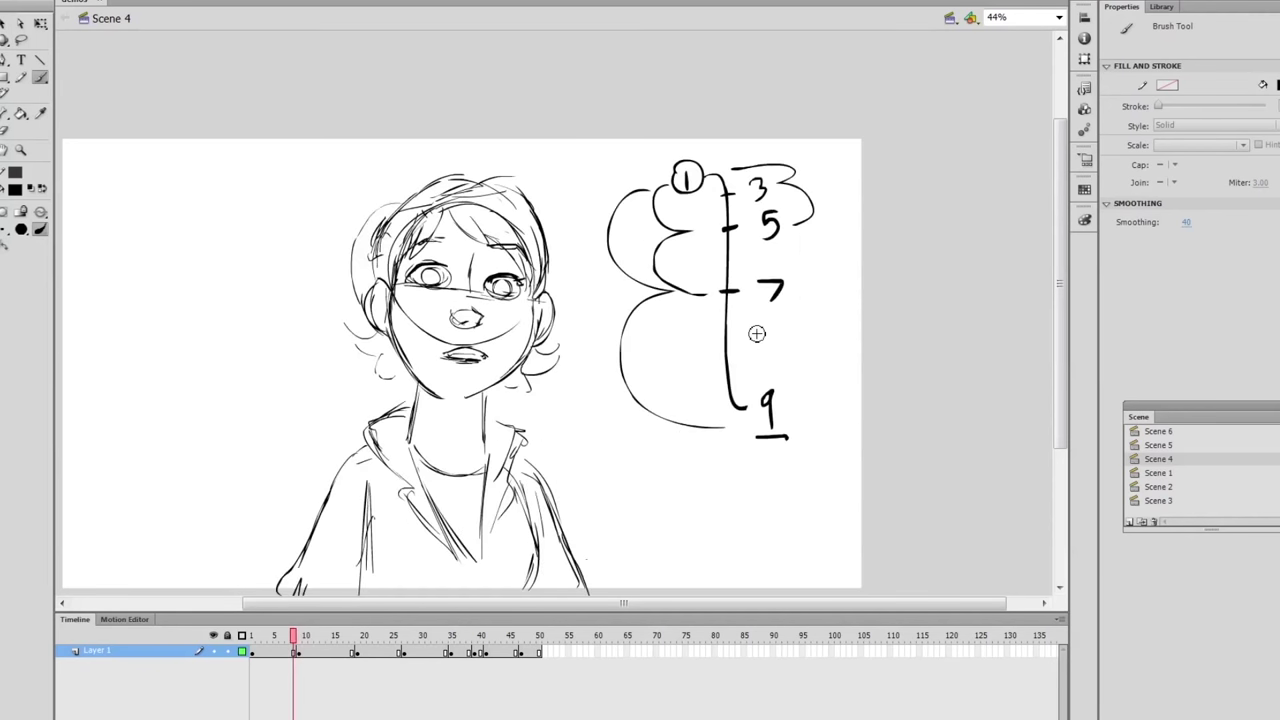
key(.)
key(.)
key(.)
key(.)
key(.)
key(.)
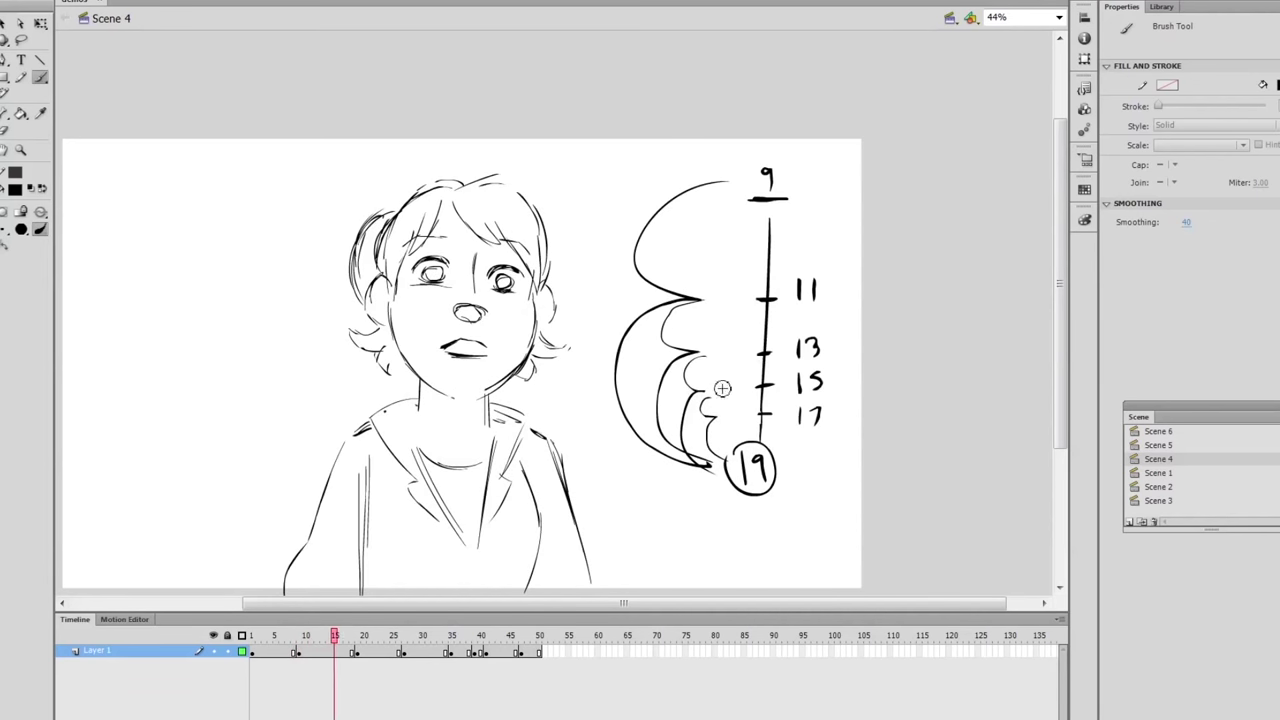
key(.)
key(.)
key(.)
click(352, 651)
key(.)
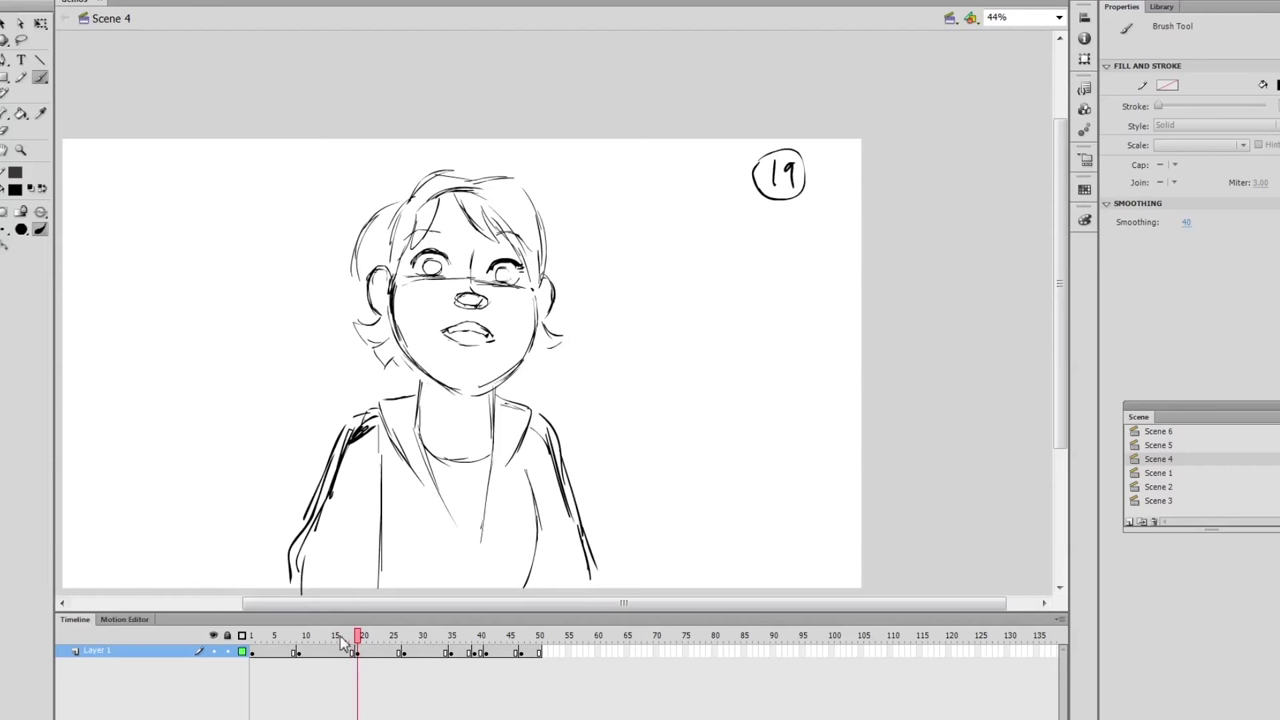
On frame 19, brush a timing line down to 27 with ticks labelled 21, 23, 25.
mouse_move(343, 645)
mouse_down()
mouse_move(423, 648)
mouse_move(331, 650)
mouse_move(420, 655)
mouse_move(369, 651)
mouse_move(404, 651)
mouse_move(360, 636)
mouse_up()
drag(778, 203, 767, 375)
drag(747, 428, 764, 452)
drag(766, 425, 772, 457)
drag(767, 348, 764, 408)
drag(758, 297, 778, 295)
drag(741, 470, 789, 467)
drag(757, 298, 806, 305)
drag(811, 287, 812, 305)
drag(759, 358, 780, 352)
mouse_move(789, 346)
mouse_down()
mouse_move(800, 340)
mouse_move(807, 361)
mouse_up()
mouse_move(809, 341)
mouse_down()
mouse_move(810, 362)
mouse_move(776, 381)
mouse_up()
drag(795, 377, 816, 394)
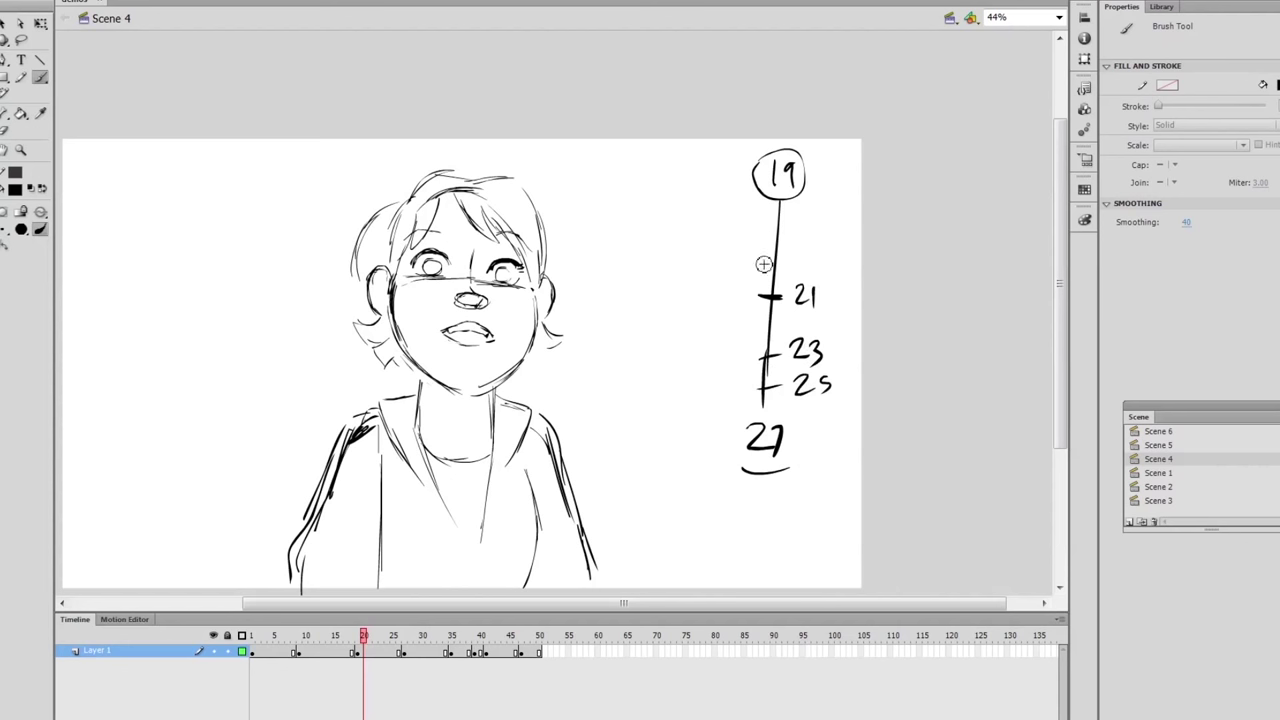
Erase the misplaced labels and middle tick, then relabel the ticks 25, 23 and 21.
key(e)
mouse_move(795, 292)
mouse_down()
mouse_move(797, 353)
mouse_move(826, 400)
mouse_up()
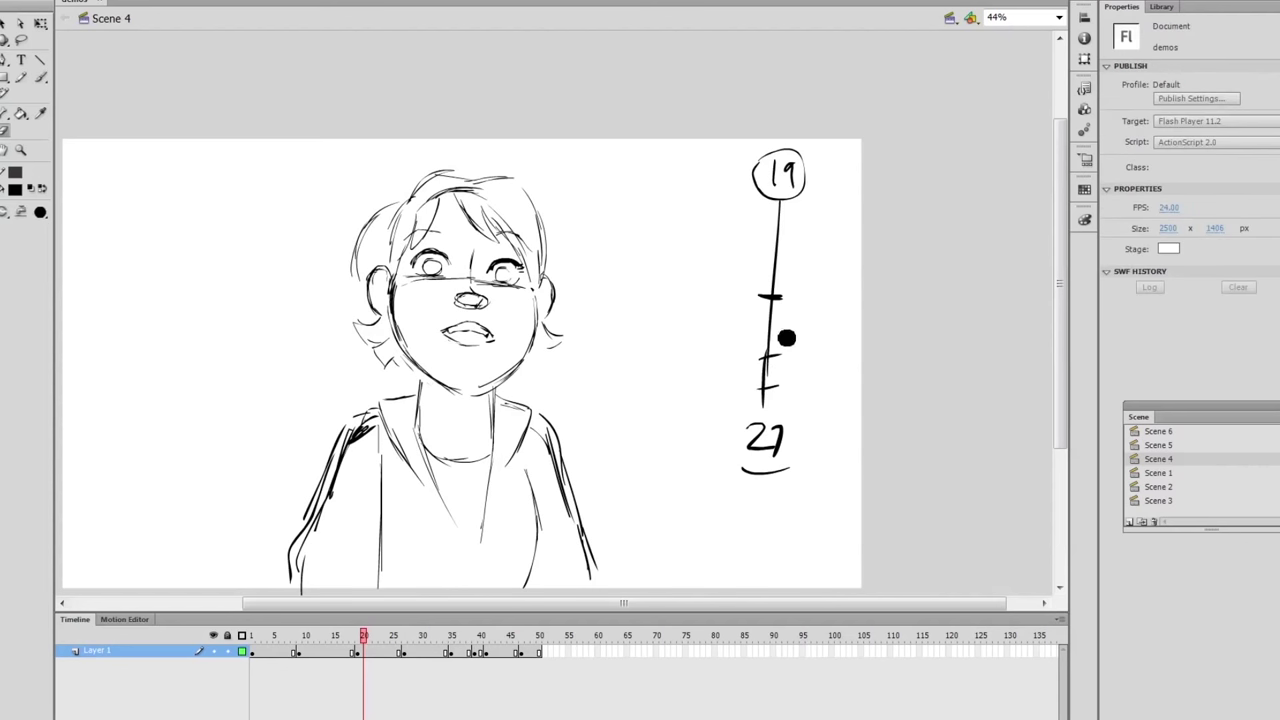
drag(786, 339, 760, 363)
key(b)
drag(792, 290, 814, 308)
drag(768, 248, 815, 260)
drag(774, 219, 788, 216)
drag(797, 211, 812, 222)
Draw outer and inner spacing arcs beside the 19–27 chart, then scrub toward frame 35.
drag(718, 444, 697, 293)
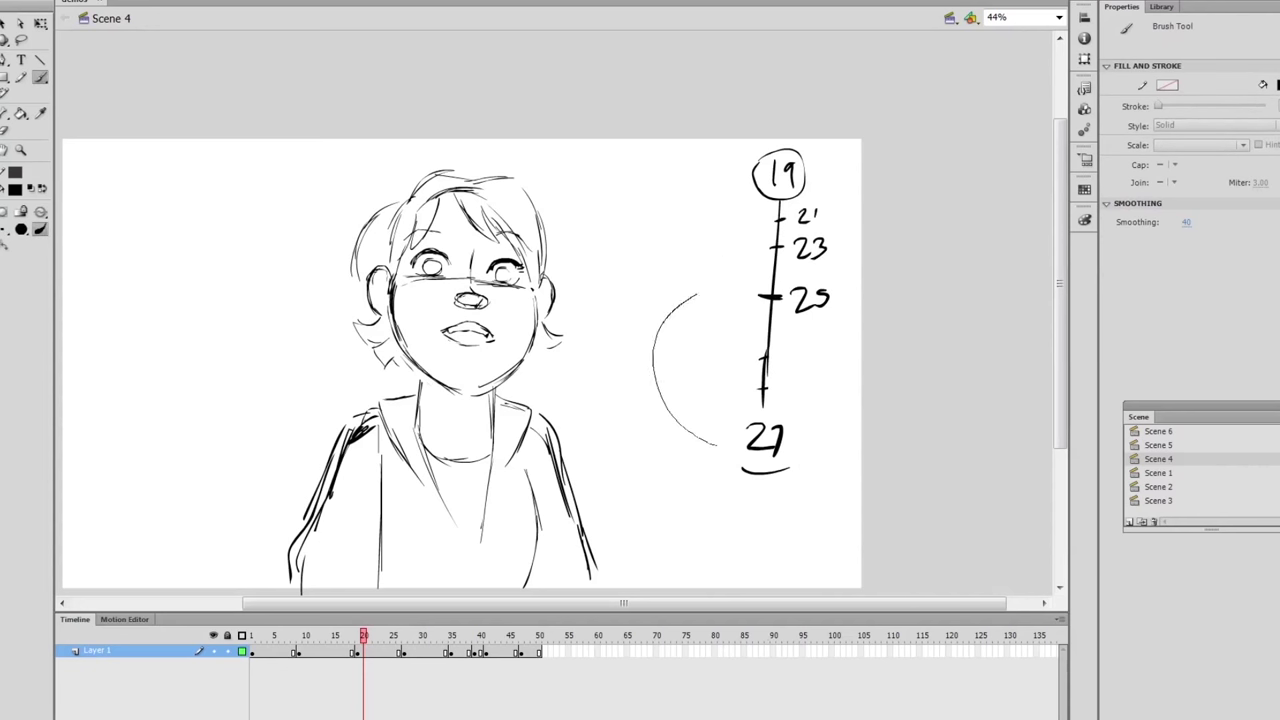
drag(725, 180, 698, 288)
drag(735, 287, 718, 444)
drag(740, 242, 722, 284)
drag(730, 182, 738, 240)
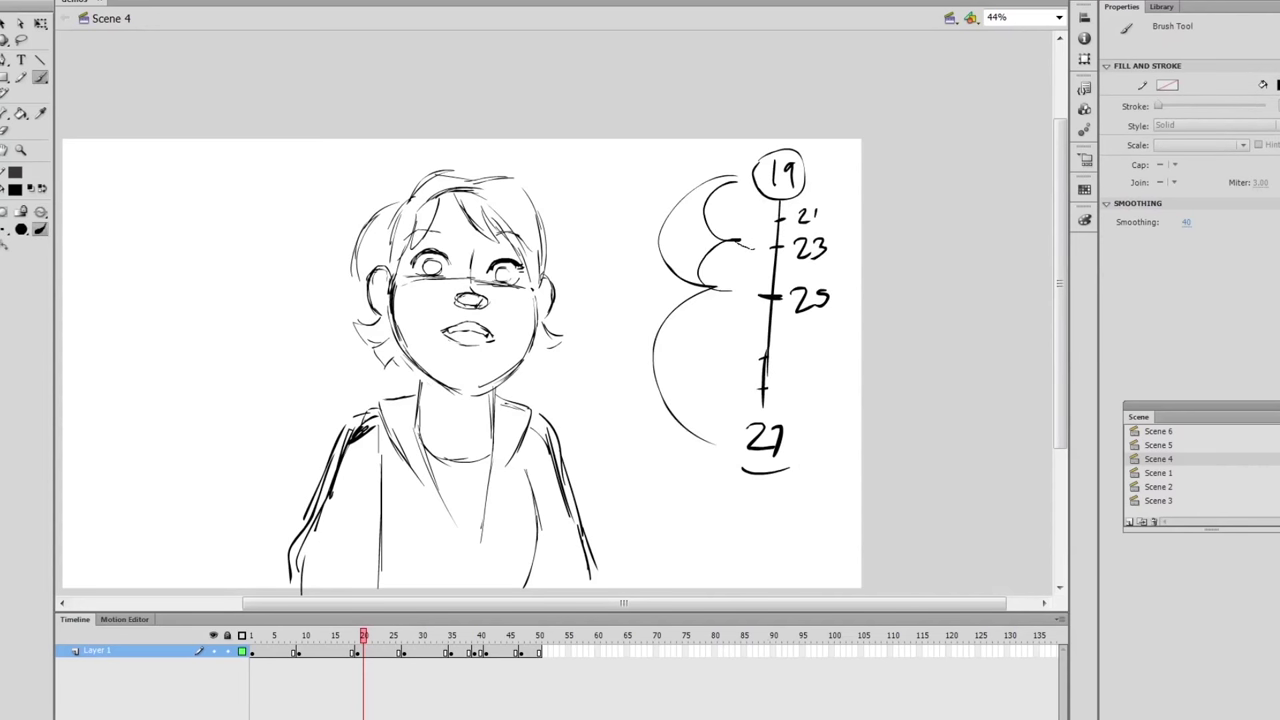
drag(748, 192, 738, 248)
click(312, 647)
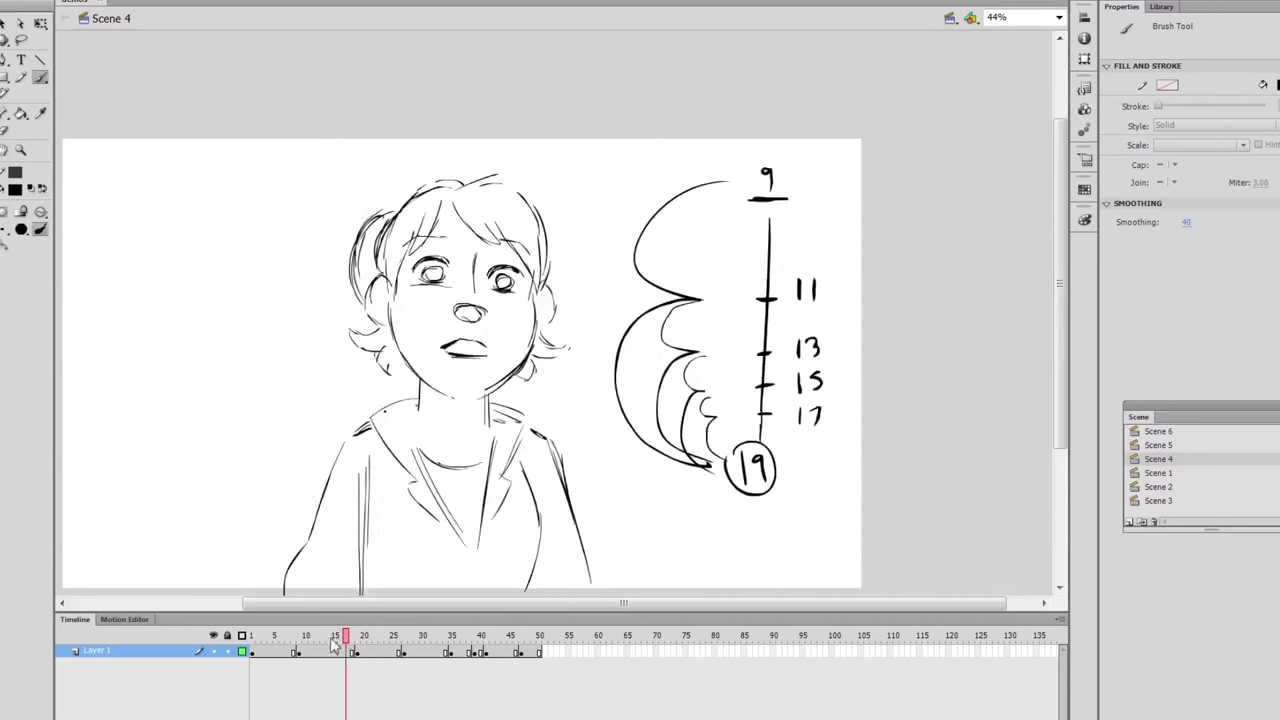
drag(312, 647, 404, 636)
On the frame 27 drawing, brush a 27–35 timing line with ticks labelled 29, 31, 33.
mouse_move(779, 218)
mouse_down()
mouse_move(775, 425)
mouse_move(750, 483)
mouse_up()
drag(786, 453, 776, 480)
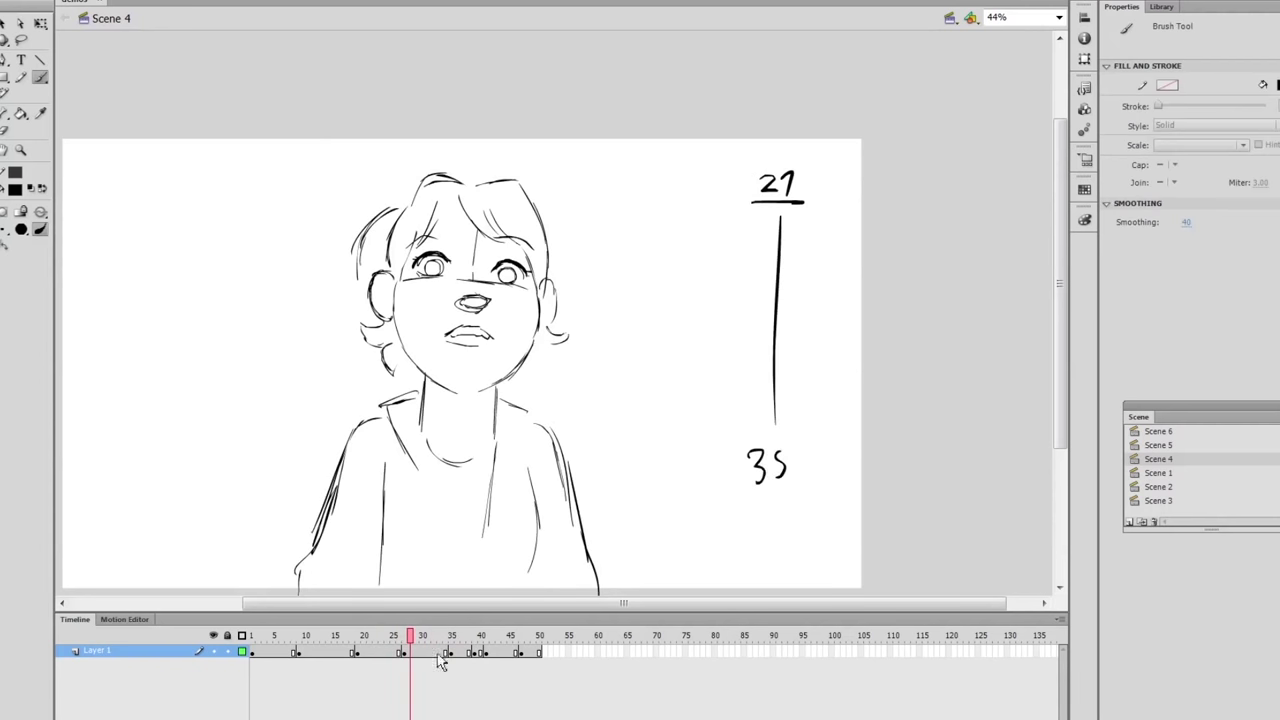
mouse_move(427, 655)
mouse_down()
mouse_move(457, 645)
mouse_move(380, 645)
mouse_move(405, 645)
mouse_up()
key(b)
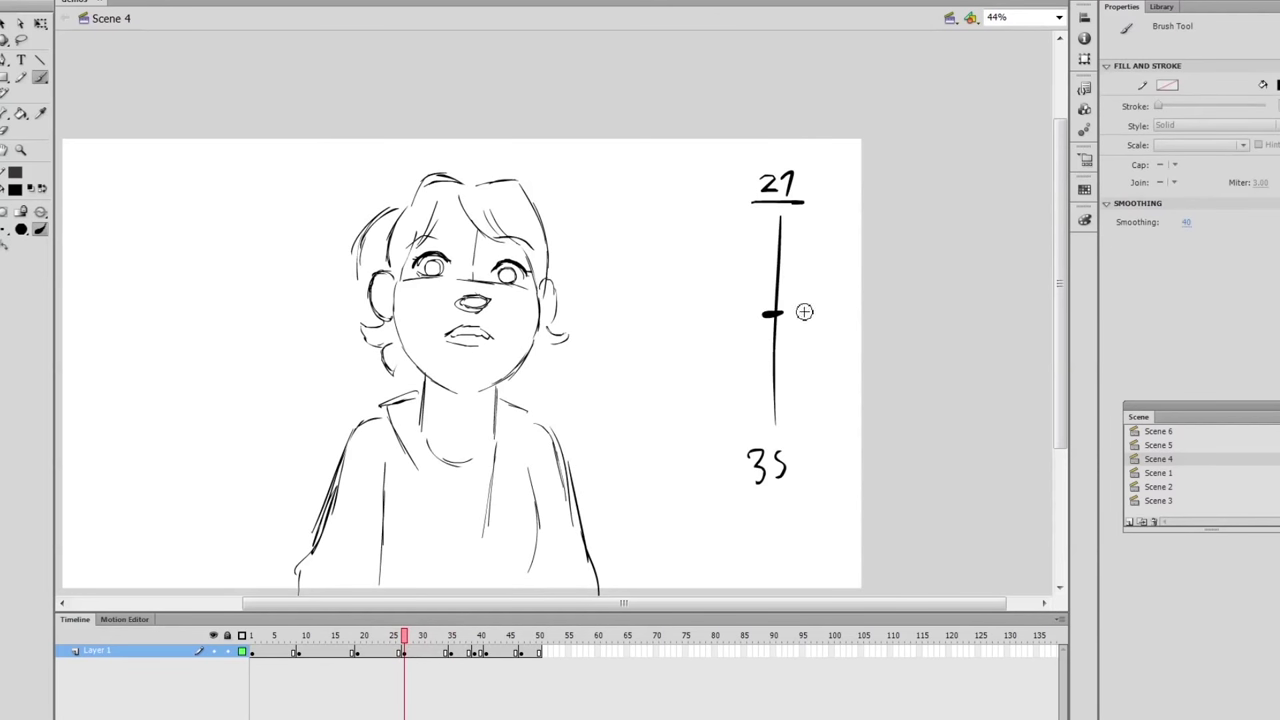
drag(828, 297, 820, 316)
drag(836, 300, 832, 318)
drag(808, 372, 800, 384)
drag(820, 366, 822, 384)
drag(768, 410, 806, 420)
Draw spacing arcs narrowing toward 35, review the timeline, and start a line below circled 35.
drag(727, 206, 712, 306)
mouse_move(724, 330)
mouse_down()
mouse_move(690, 360)
mouse_move(717, 463)
mouse_up()
mouse_move(737, 305)
mouse_down()
mouse_move(707, 340)
mouse_move(707, 380)
mouse_up()
mouse_move(730, 385)
mouse_down()
mouse_move(700, 405)
mouse_move(702, 430)
mouse_up()
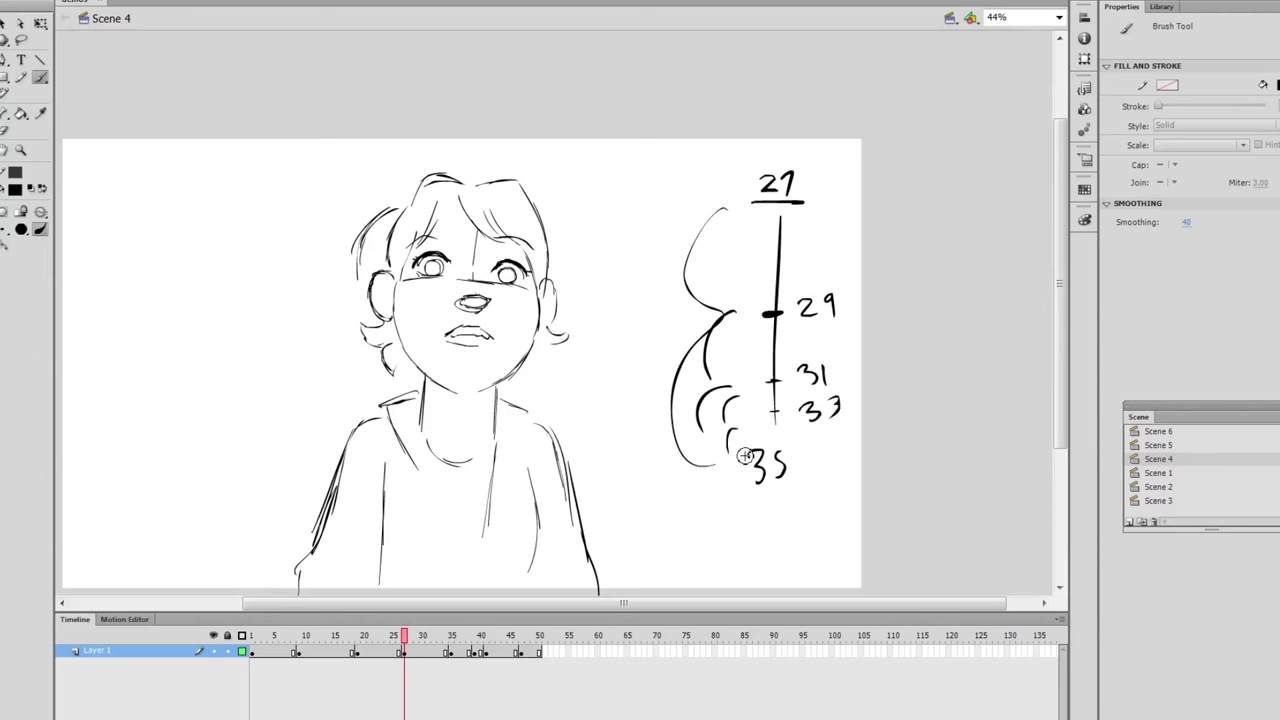
mouse_move(400, 652)
mouse_down()
mouse_move(294, 653)
mouse_move(528, 652)
mouse_move(451, 652)
mouse_move(463, 651)
mouse_move(429, 638)
mouse_move(480, 641)
mouse_move(455, 643)
mouse_up()
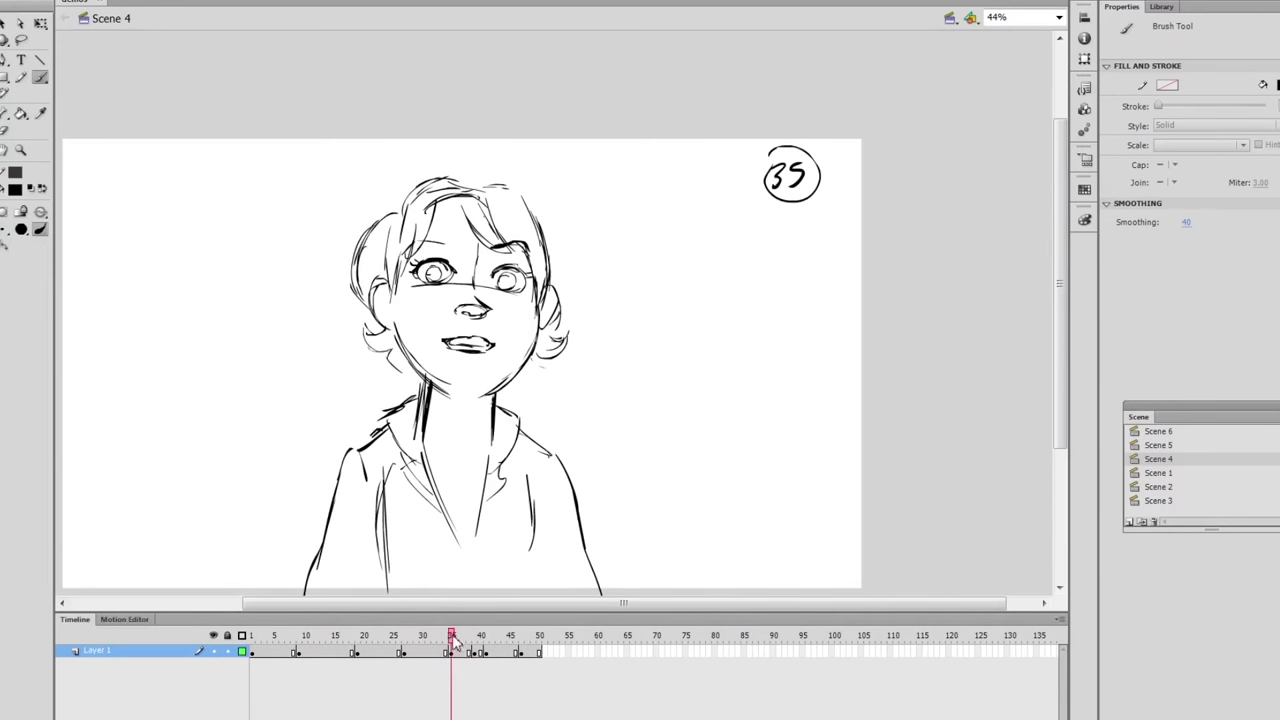
mouse_move(783, 214)
mouse_down()
mouse_move(768, 408)
mouse_move(784, 397)
mouse_up()
Add a tick and 37 label with a spacing bracket, then scrub back through frames 5–45.
drag(765, 271, 822, 279)
mouse_move(752, 180)
mouse_down()
mouse_move(739, 261)
mouse_move(775, 353)
mouse_up()
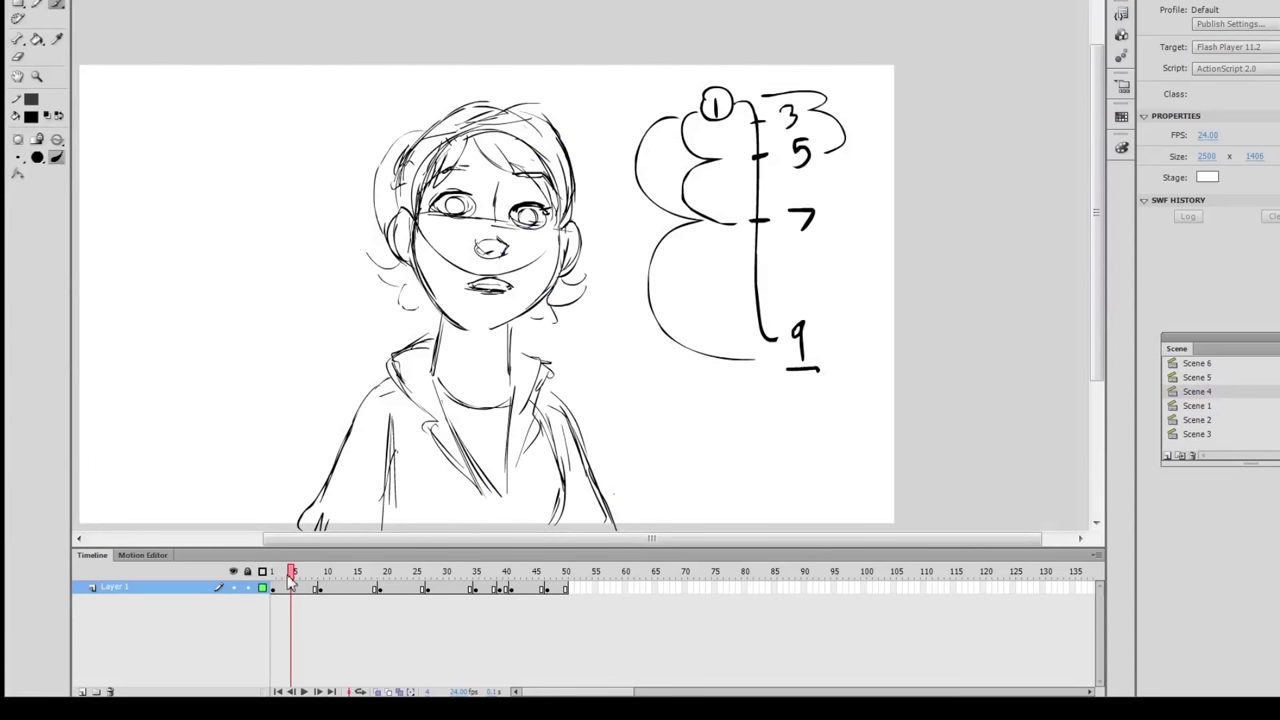
mouse_move(297, 583)
mouse_down()
mouse_move(534, 585)
mouse_move(356, 590)
mouse_move(255, 610)
mouse_up()
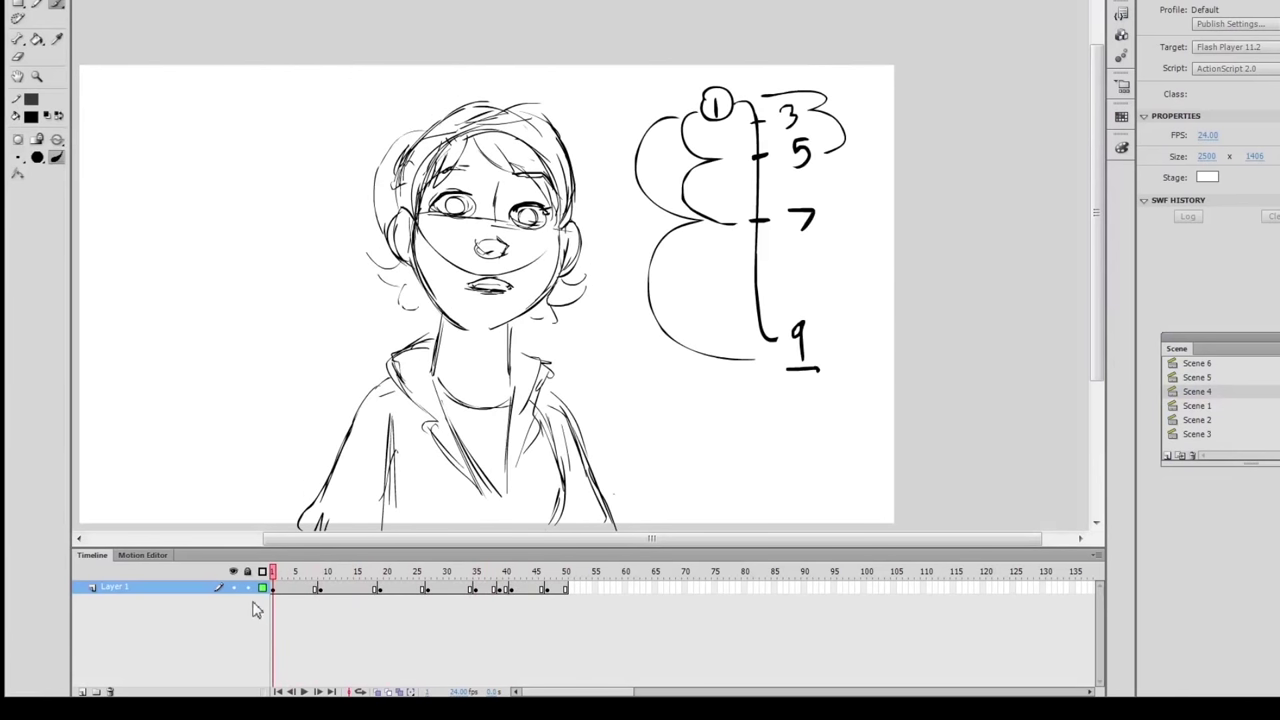
Rename Layer 1 to ROUGHPASS.
double_click(133, 589)
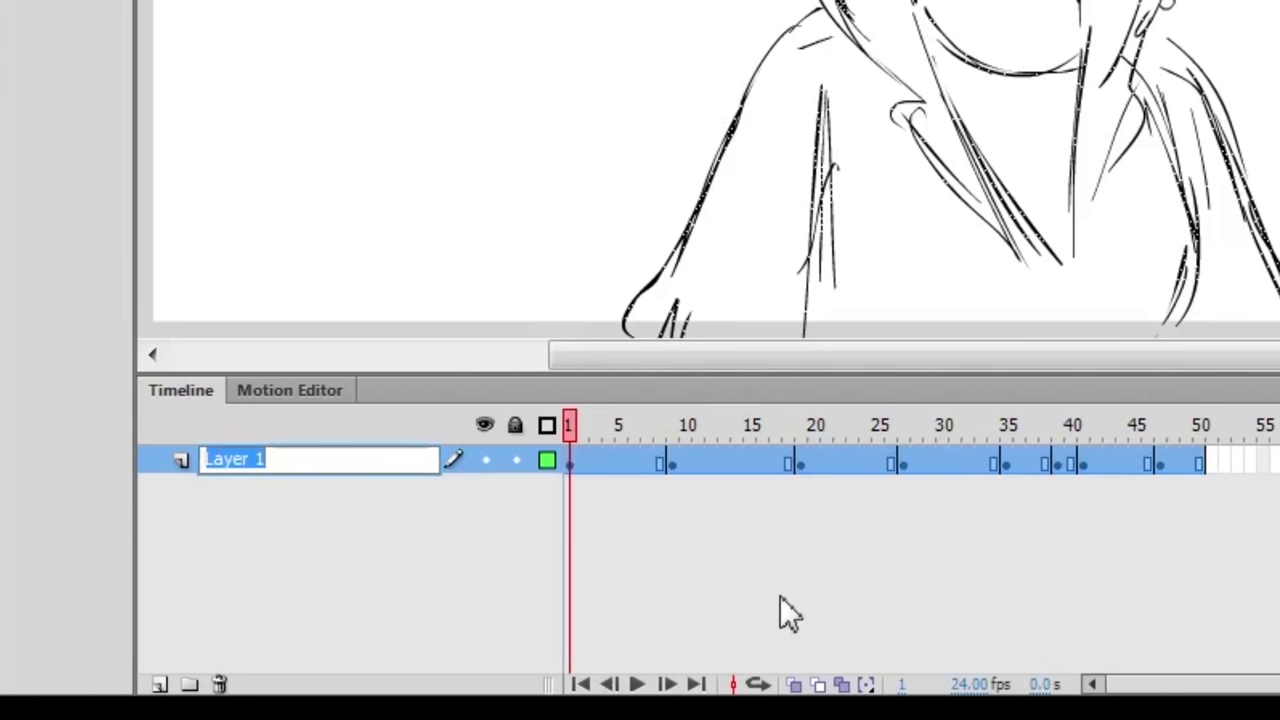
text(ROUGHPASS)
key(Return)
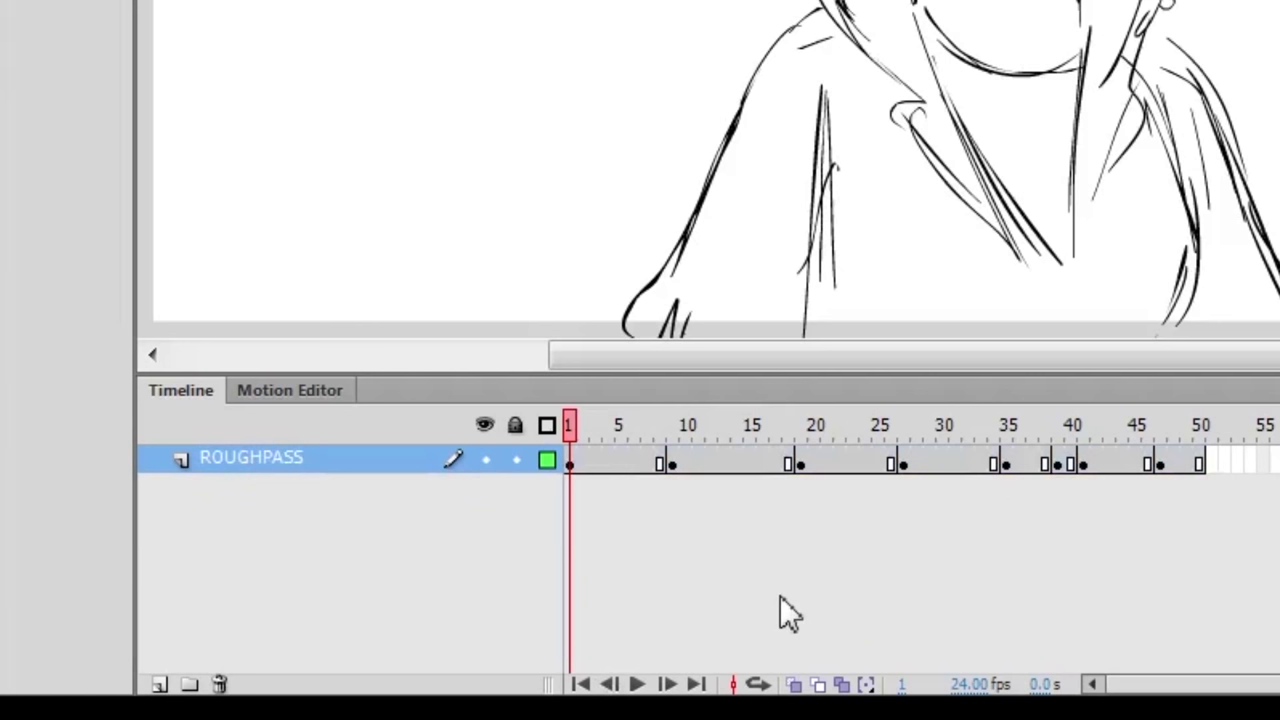
Recolour all rough strokes on frames 1–50 mint green and add a new layer above.
click(842, 684)
mouse_move(600, 432)
mouse_down()
mouse_move(743, 400)
mouse_move(1203, 425)
mouse_up()
scroll(716, 170, down, 3)
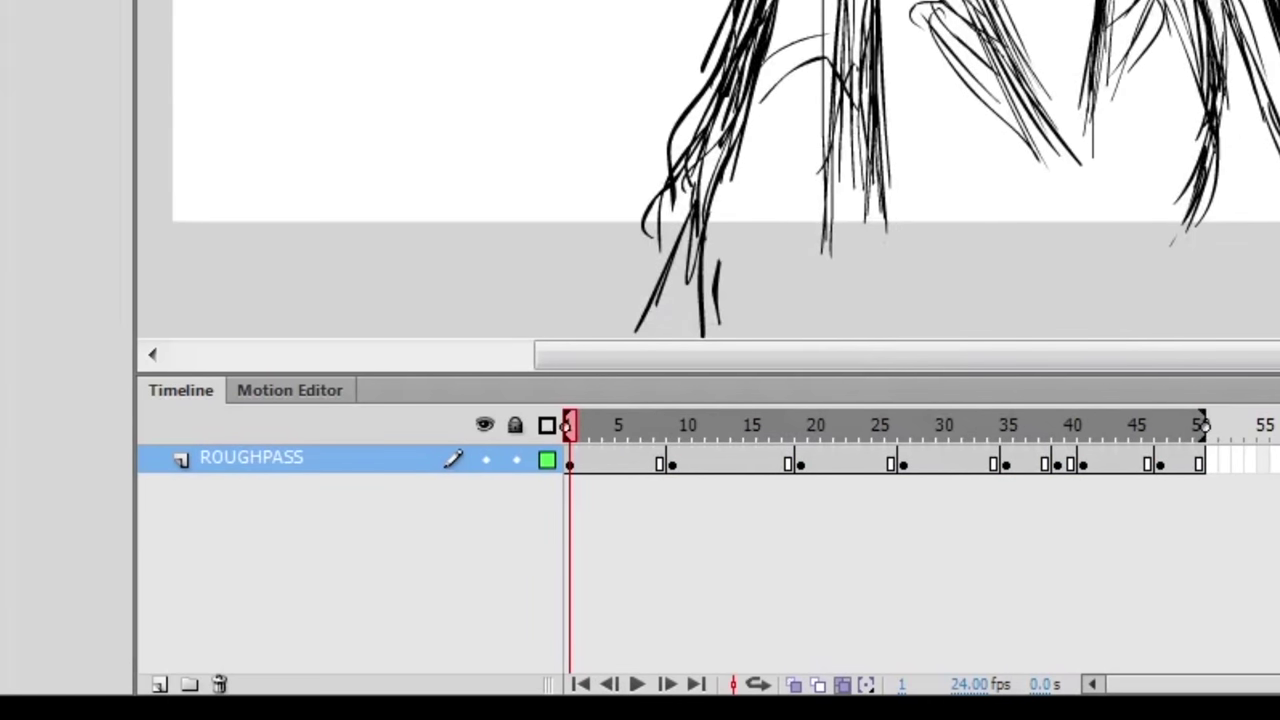
drag(1275, 5, 337, 294)
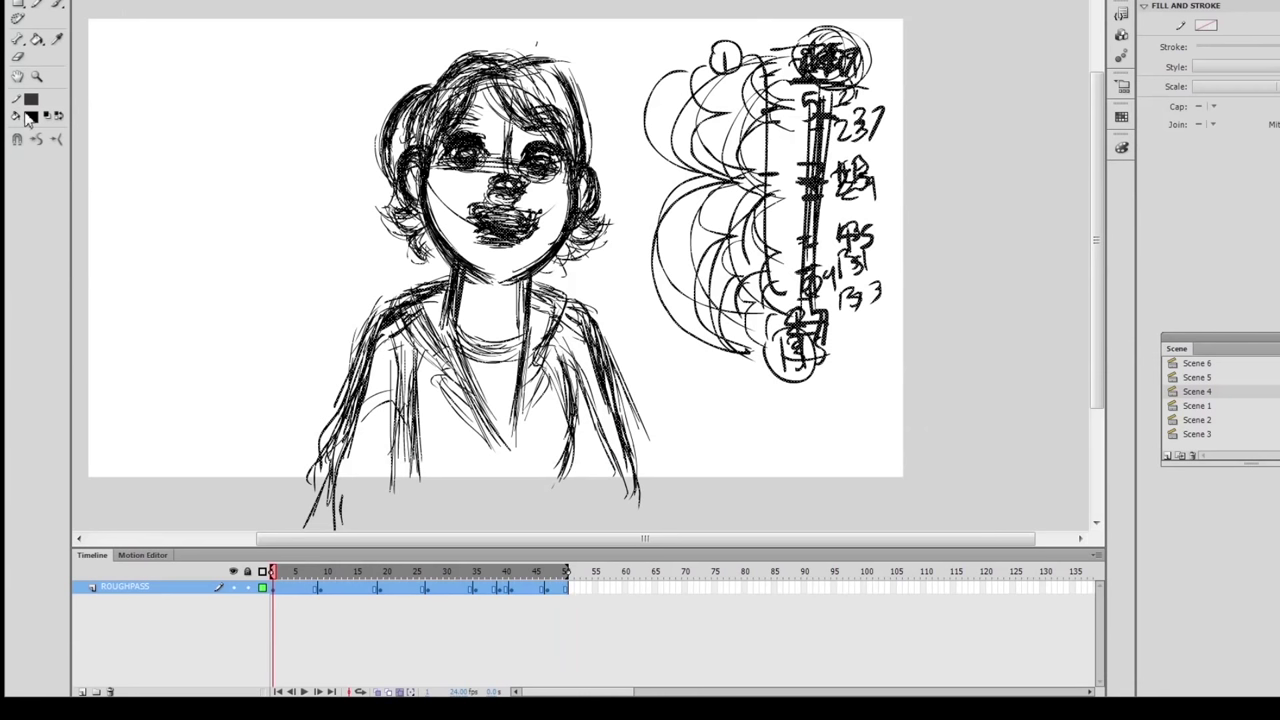
click(35, 117)
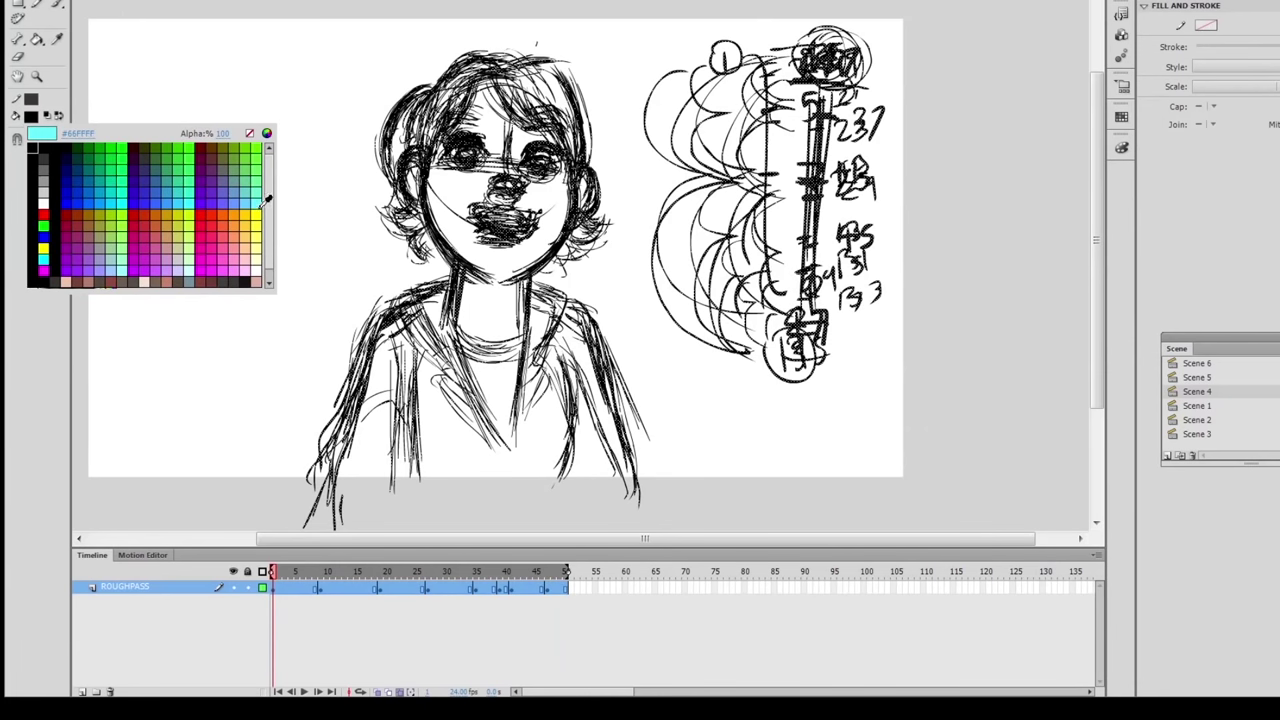
click(256, 204)
click(32, 117)
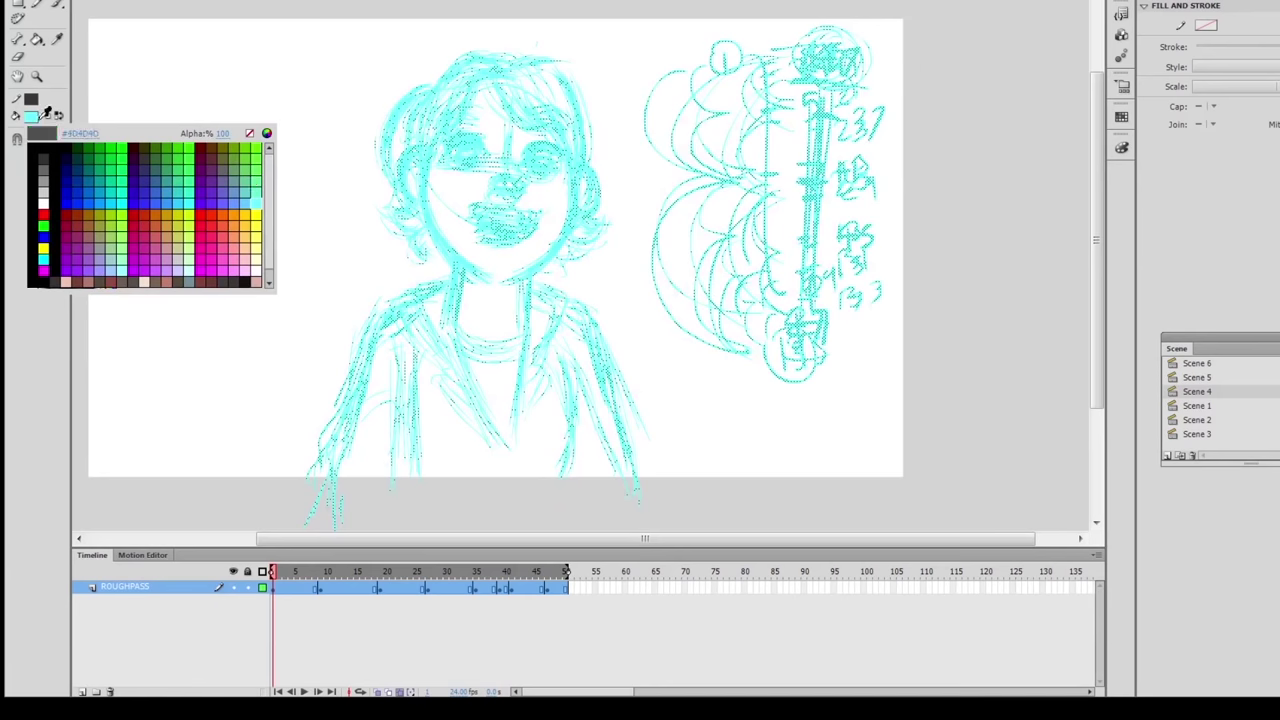
click(252, 192)
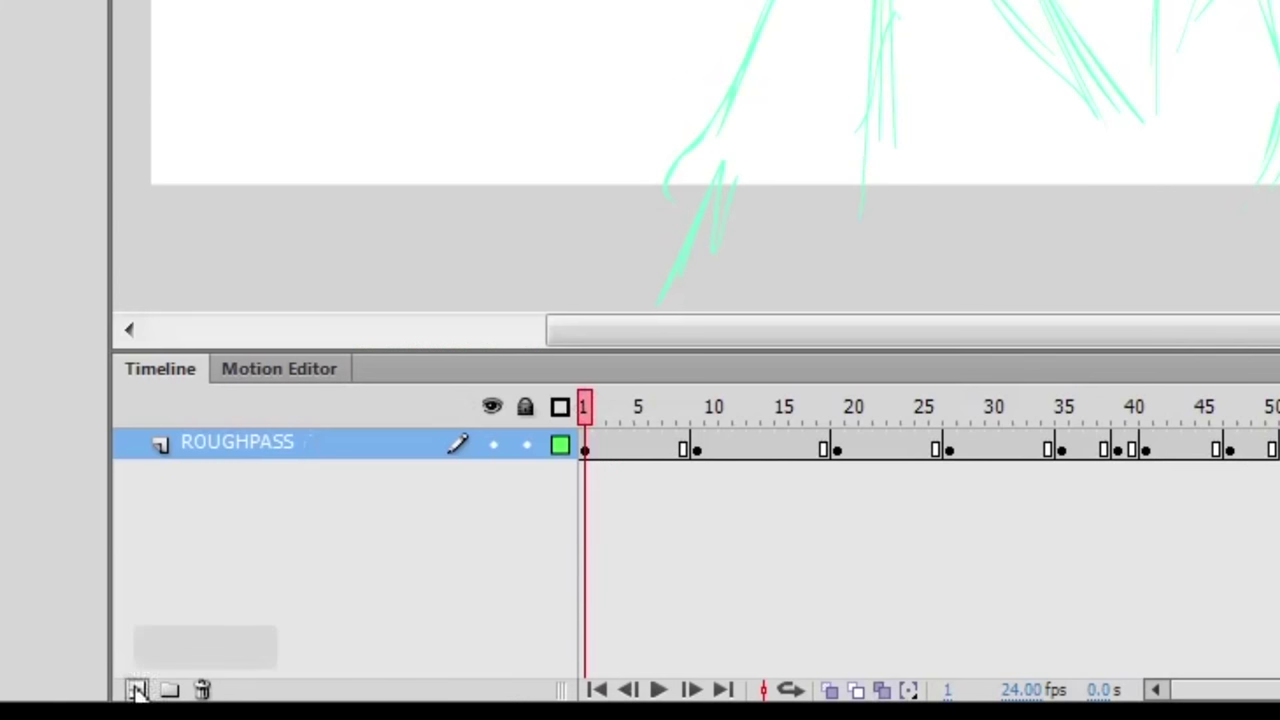
click(137, 690)
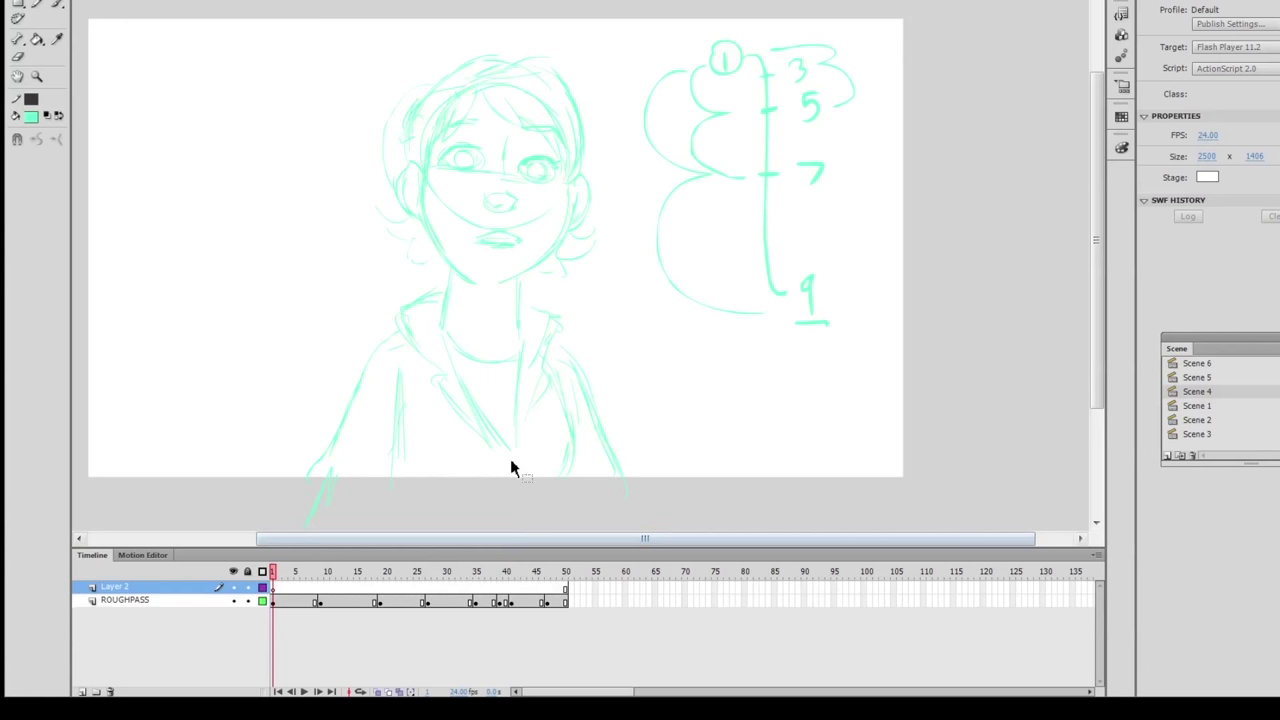
Zoom into the girl's face and set the Brush to black fill with a small size.
key(z)
drag(754, 48, 390, 314)
key(b)
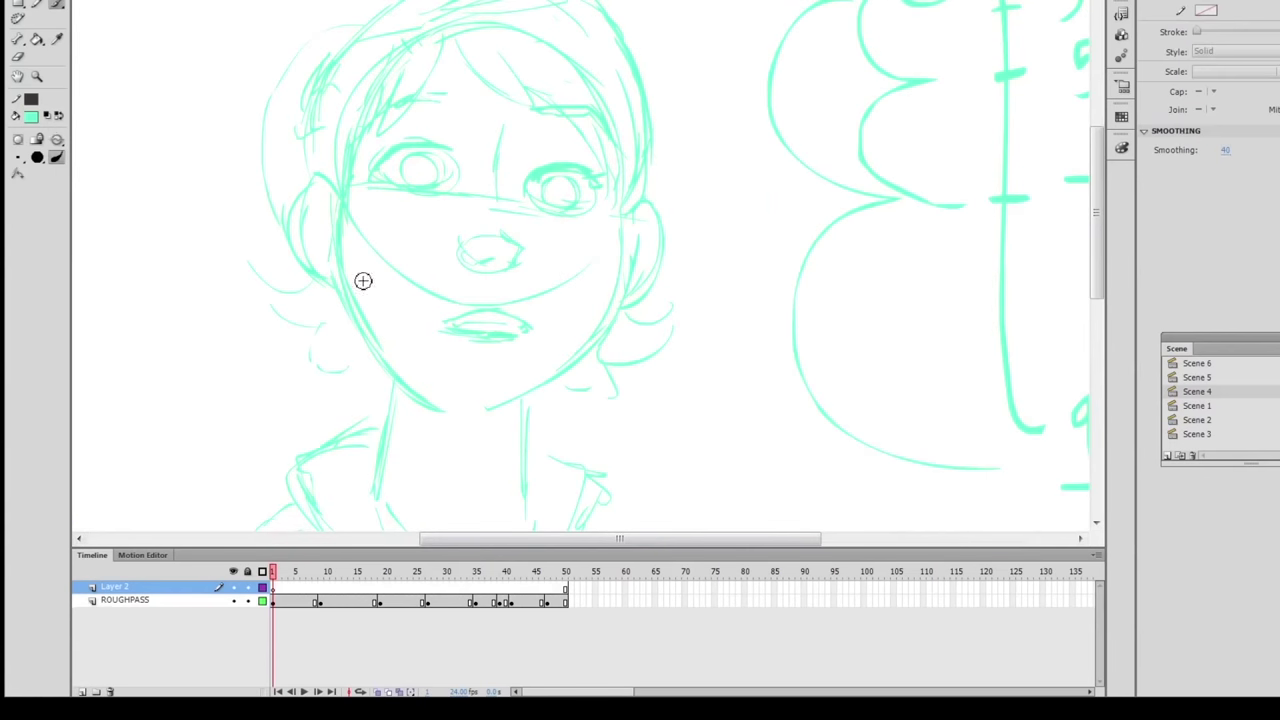
click(31, 116)
click(36, 142)
click(36, 160)
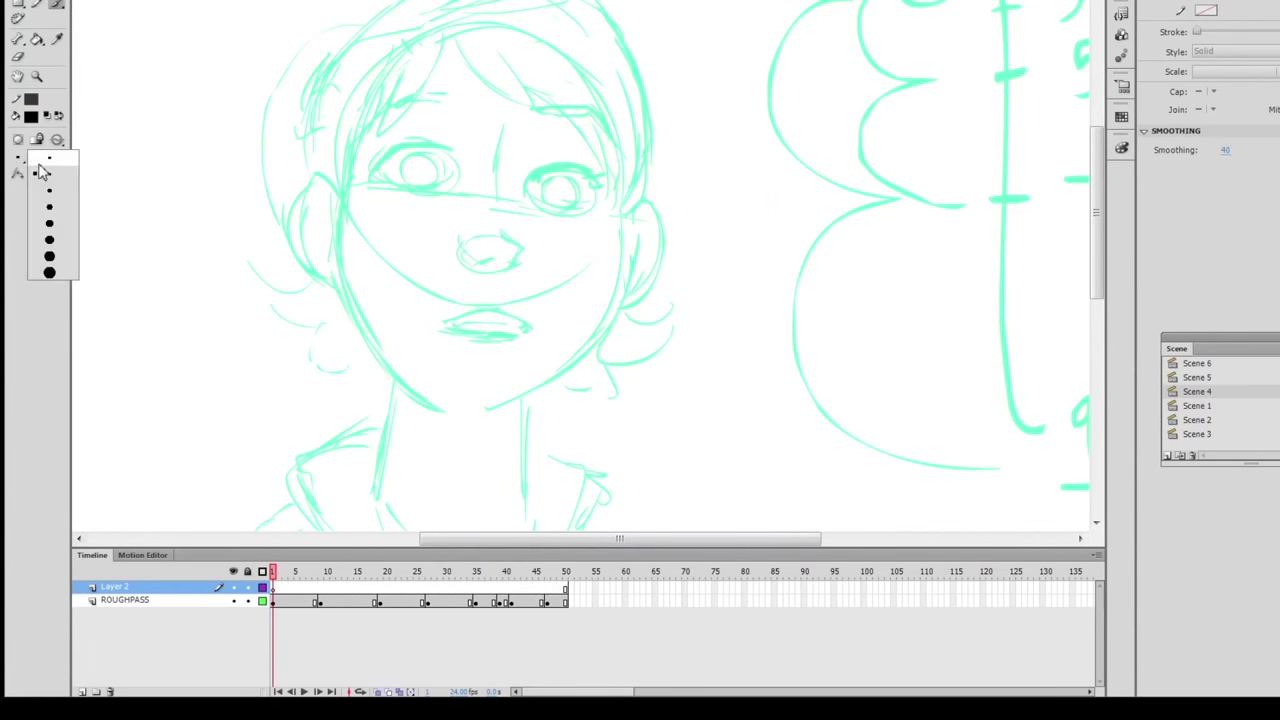
click(50, 172)
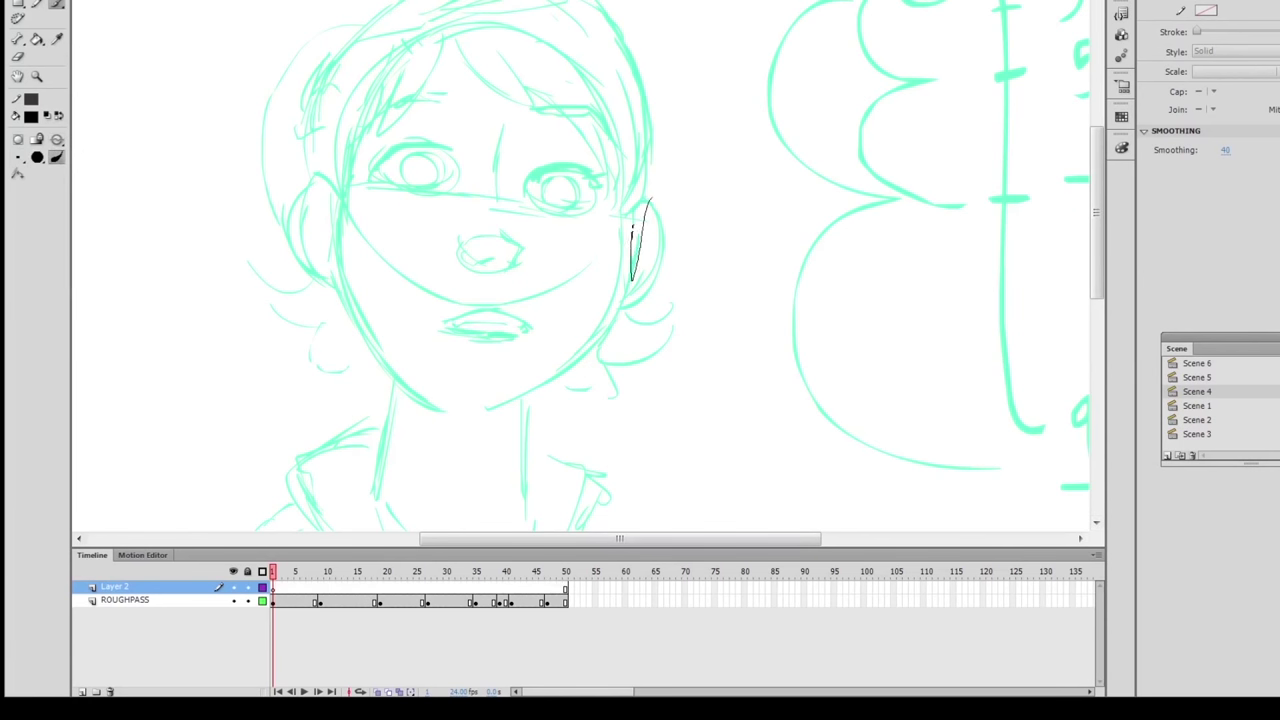
drag(615, 262, 623, 277)
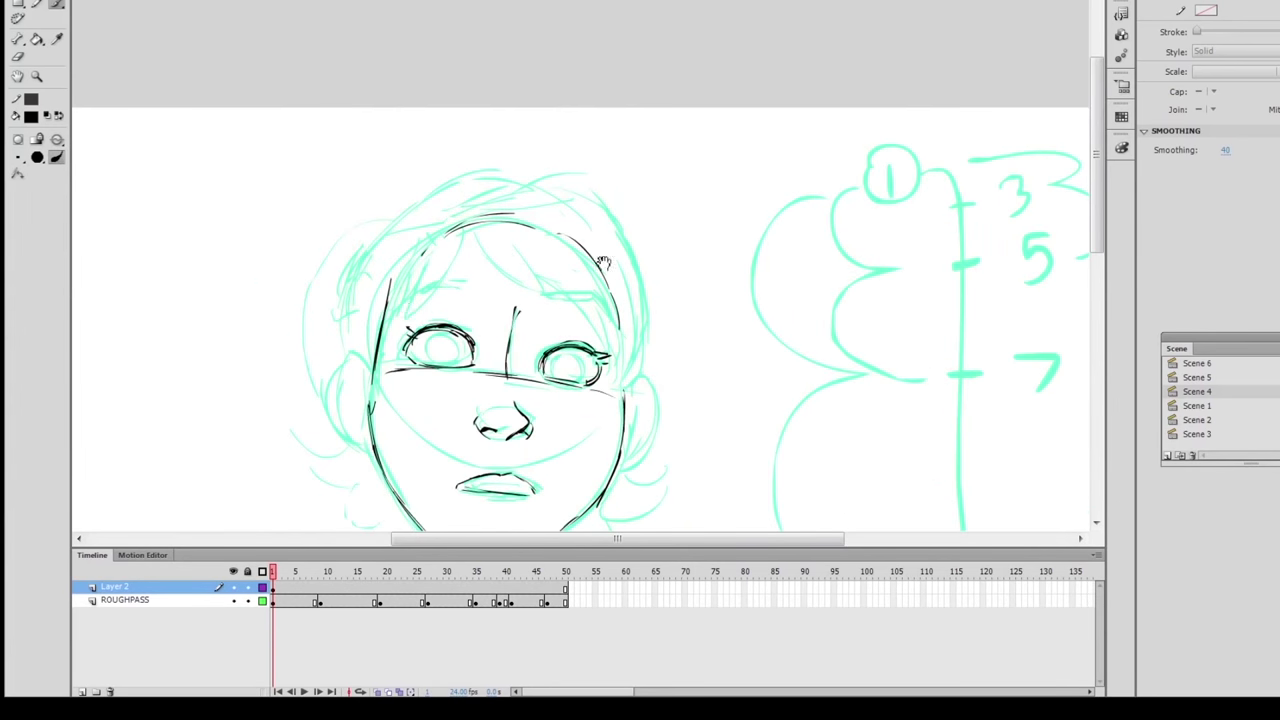
drag(604, 262, 590, 294)
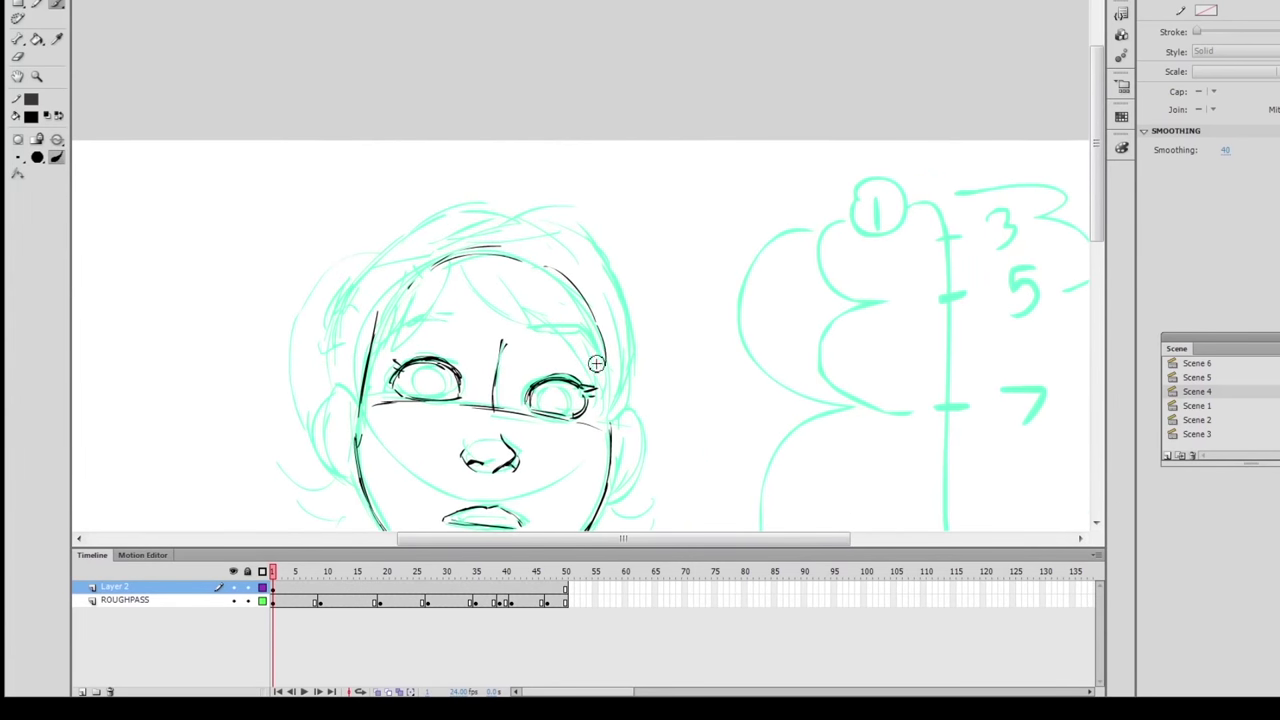
Ink the hairline, both sides of the face and the jawline in black.
drag(540, 328, 603, 358)
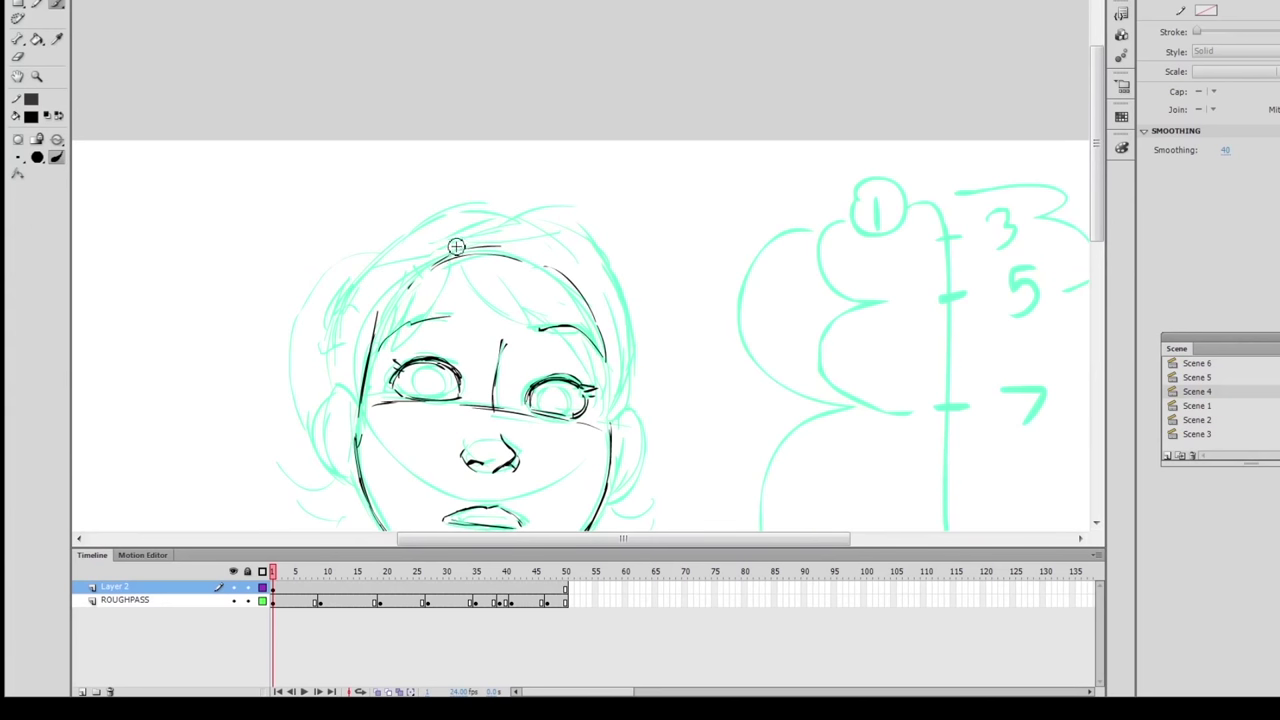
mouse_move(455, 248)
mouse_down()
mouse_move(400, 344)
mouse_move(403, 274)
mouse_move(368, 327)
mouse_move(360, 400)
mouse_up()
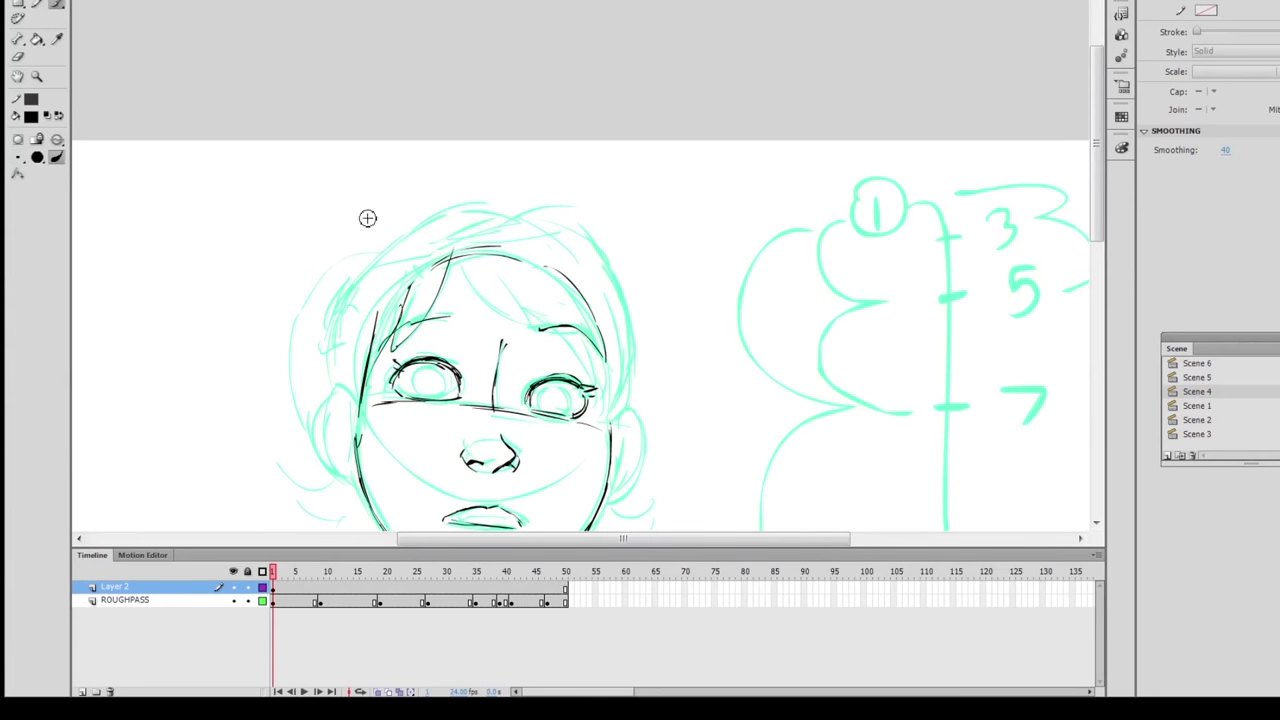
drag(388, 256, 372, 288)
drag(336, 330, 335, 397)
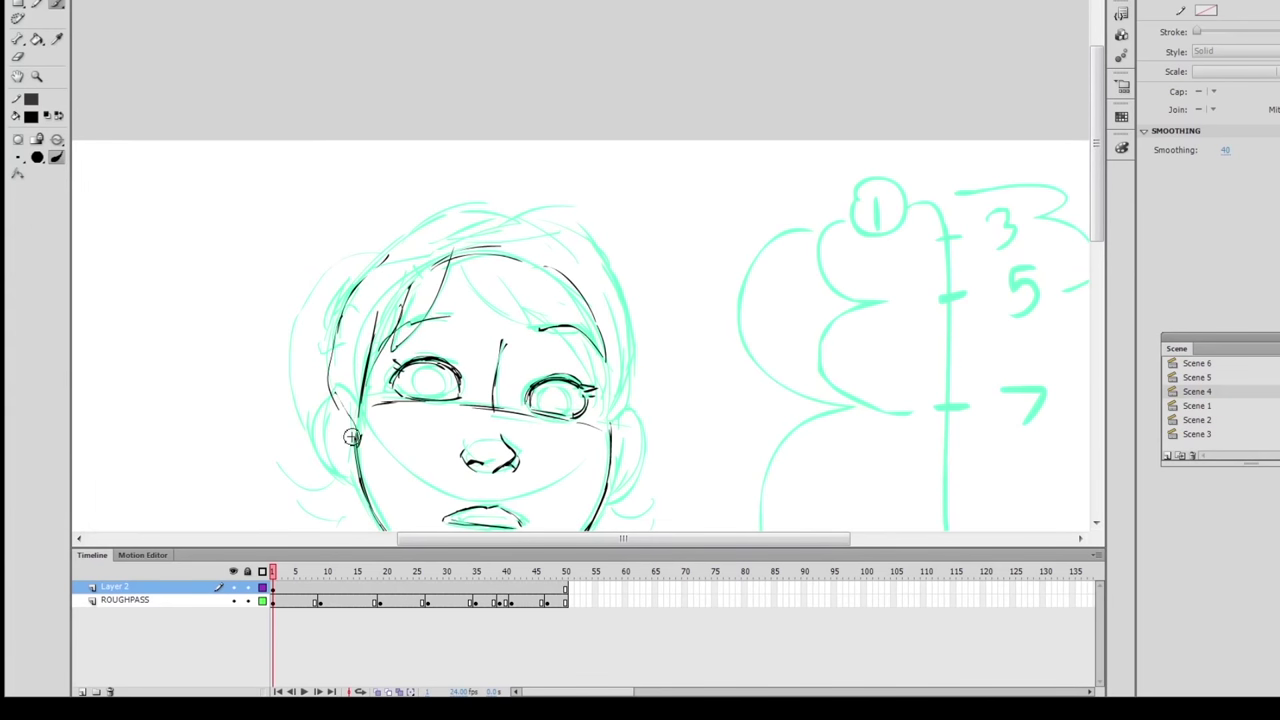
drag(326, 464, 362, 488)
mouse_move(612, 437)
mouse_down()
mouse_move(537, 277)
mouse_move(552, 350)
mouse_up()
drag(491, 398, 418, 450)
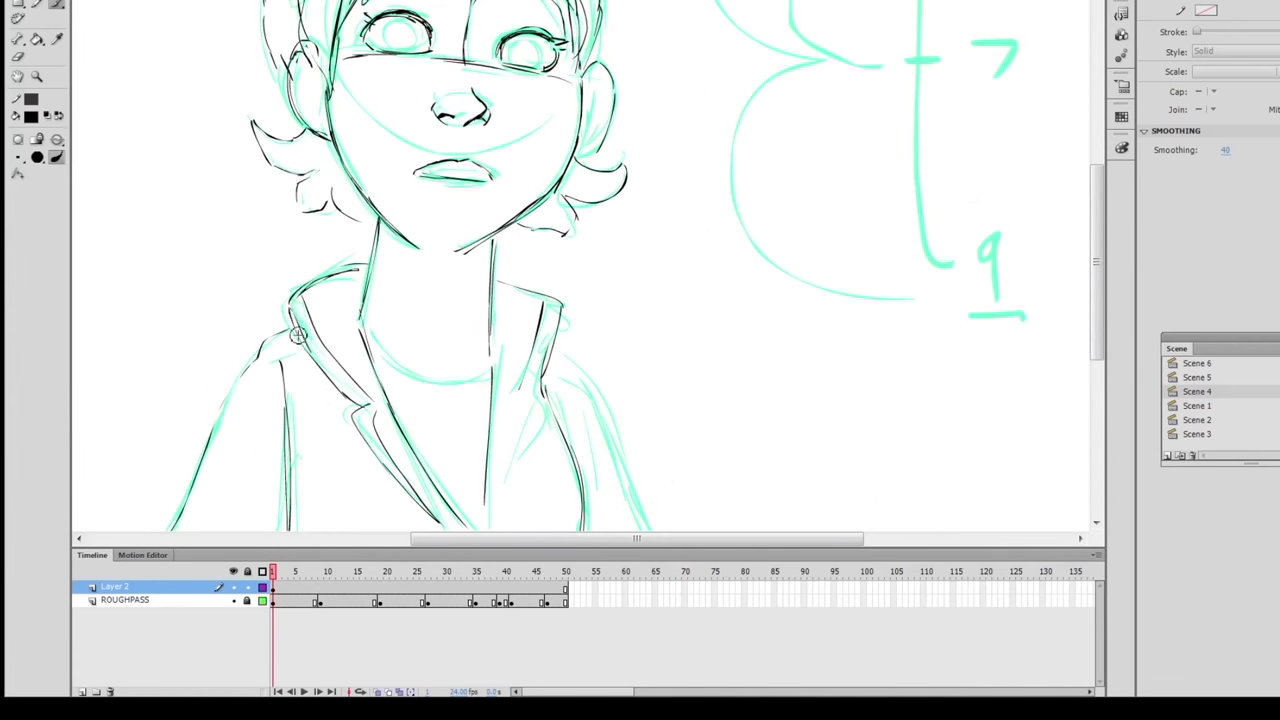
Ink the jacket lapels, left and right edges, and bottom line, undoing one stray mark.
drag(298, 323, 355, 385)
mouse_move(292, 292)
mouse_down()
mouse_move(371, 447)
mouse_move(386, 428)
mouse_move(368, 379)
mouse_move(382, 456)
mouse_up()
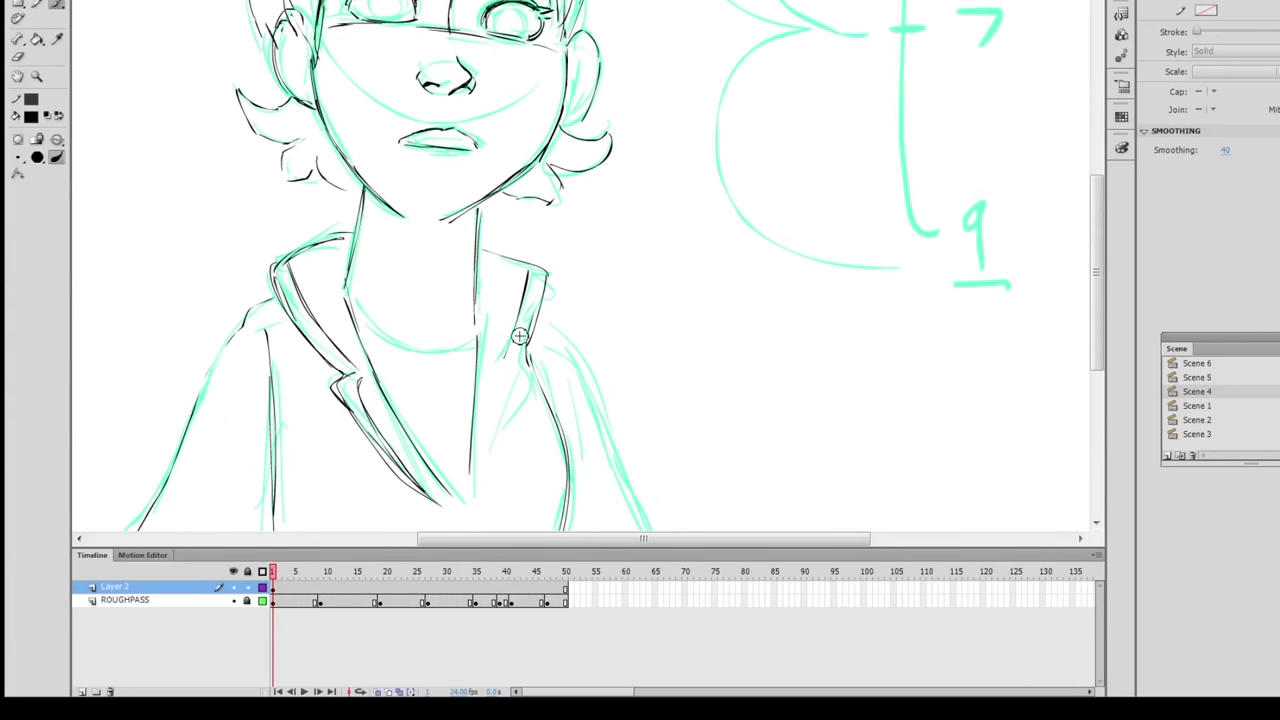
drag(522, 334, 492, 470)
drag(528, 384, 466, 494)
mouse_move(542, 327)
mouse_down()
mouse_move(538, 155)
mouse_move(573, 198)
mouse_move(655, 424)
mouse_up()
drag(214, 180, 135, 395)
mouse_move(243, 123)
mouse_down()
mouse_move(172, 248)
mouse_move(110, 440)
mouse_move(300, 443)
mouse_move(218, 458)
mouse_up()
mouse_move(184, 305)
mouse_down()
mouse_move(226, 318)
mouse_move(222, 355)
mouse_up()
key(ctrl+z)
mouse_move(554, 330)
mouse_down()
mouse_move(543, 421)
mouse_move(250, 452)
mouse_up()
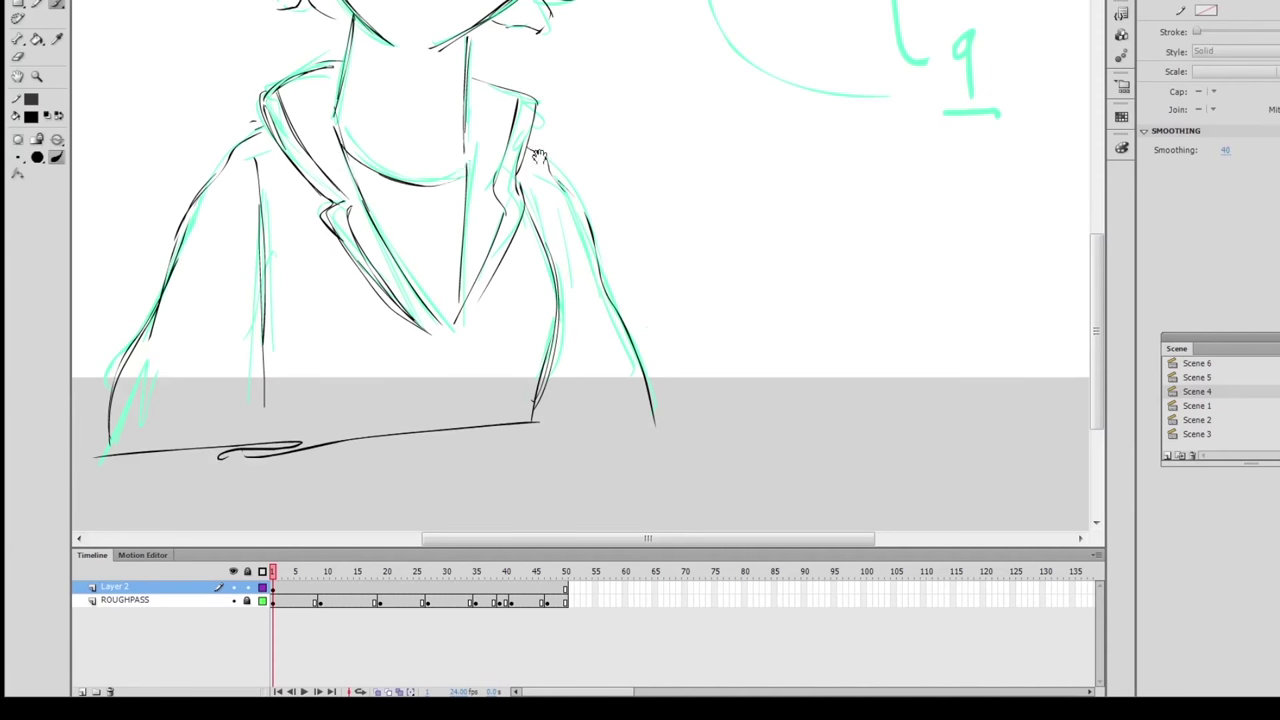
Hide the rough layer to check the lines, add an upper-lip line, and jump to frame 50.
scroll(640, 200, up, 3)
mouse_move(683, 234)
mouse_down()
mouse_move(722, 405)
mouse_move(794, 541)
mouse_up()
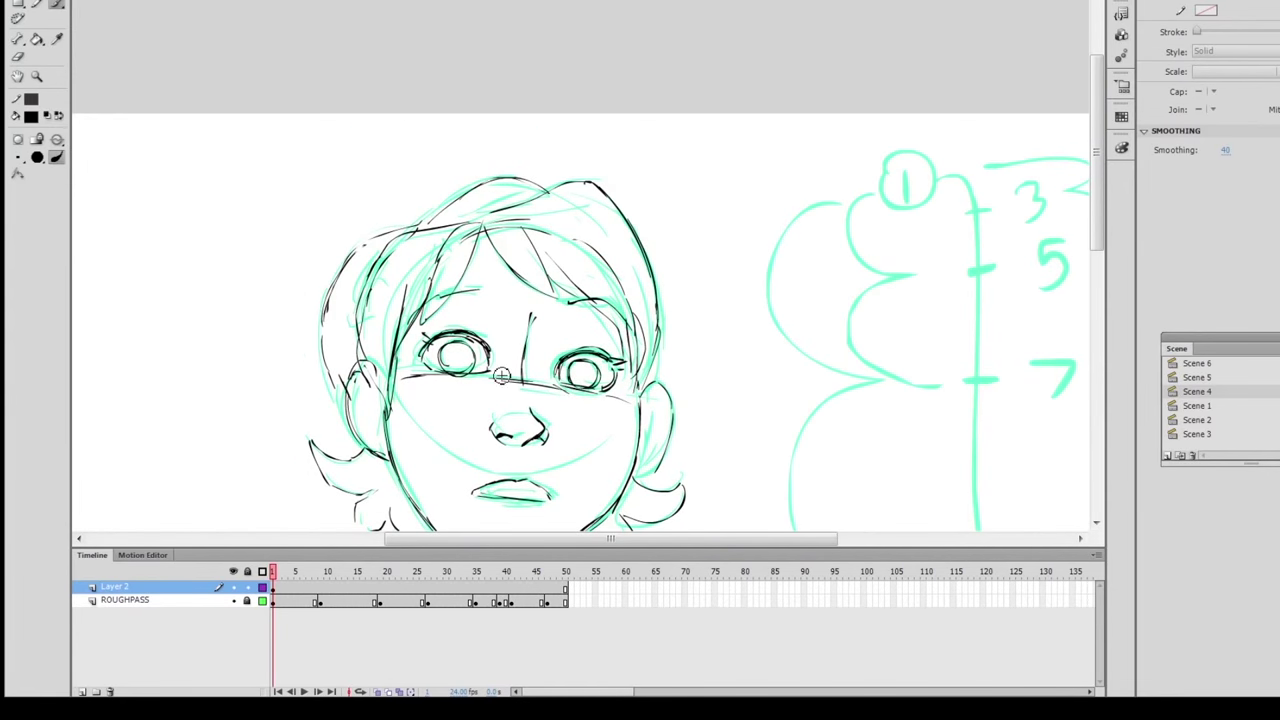
drag(522, 278, 528, 232)
click(234, 600)
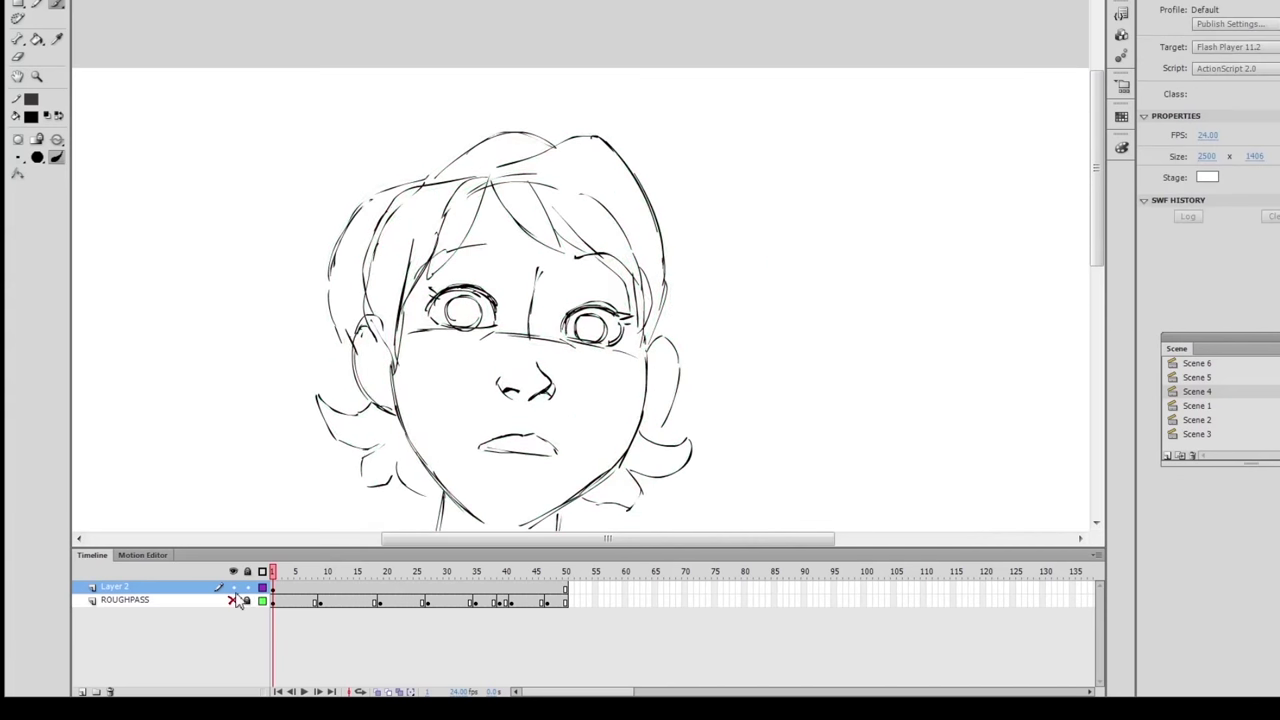
scroll(752, 114, down, 3)
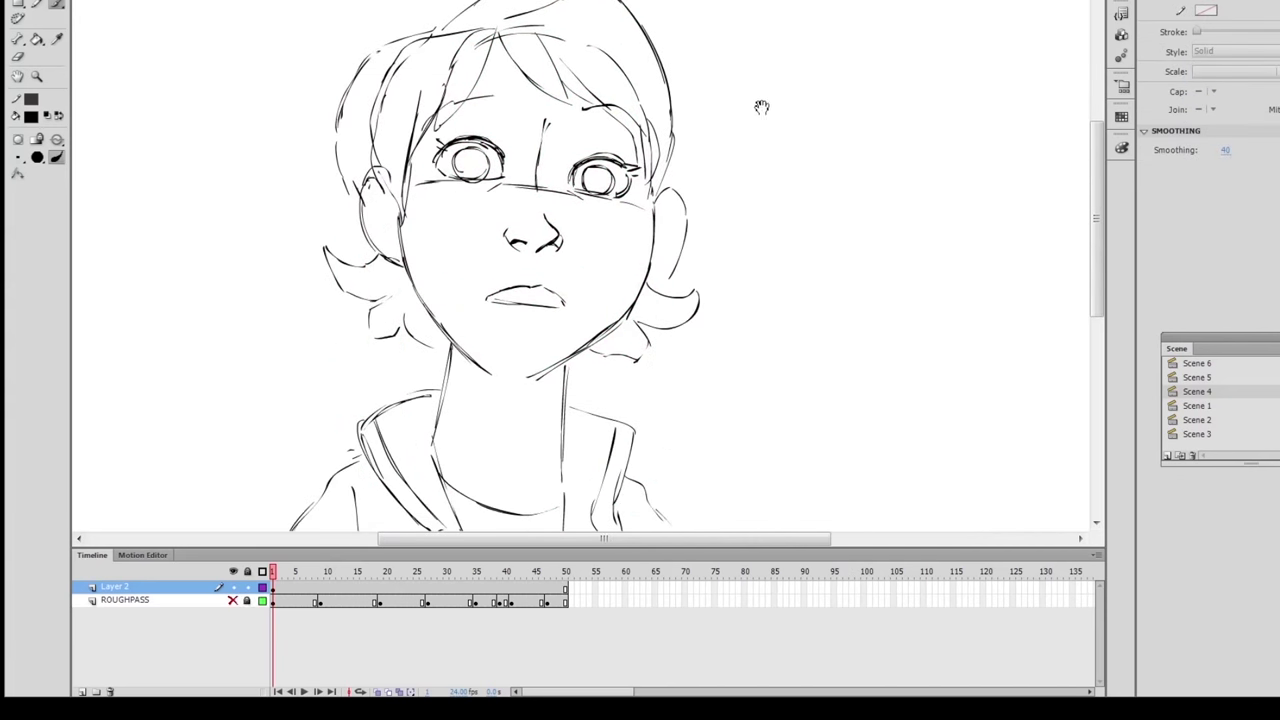
drag(660, 198, 640, 288)
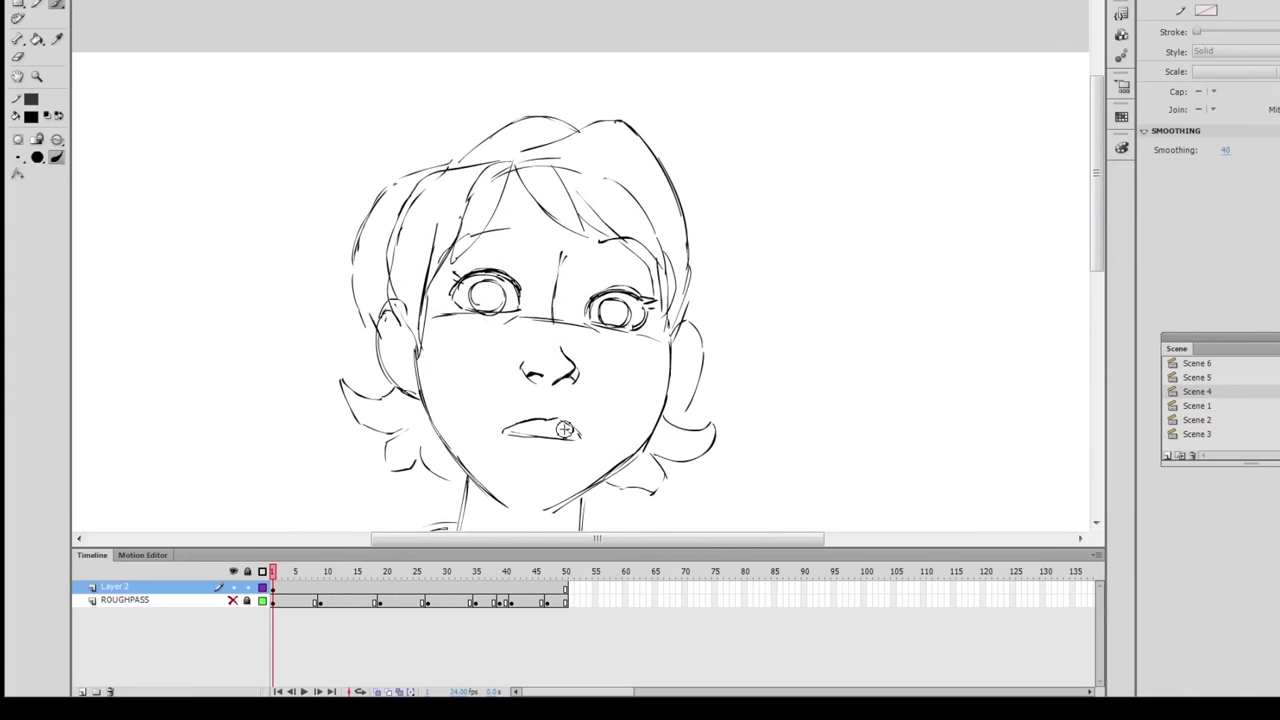
drag(564, 429, 506, 427)
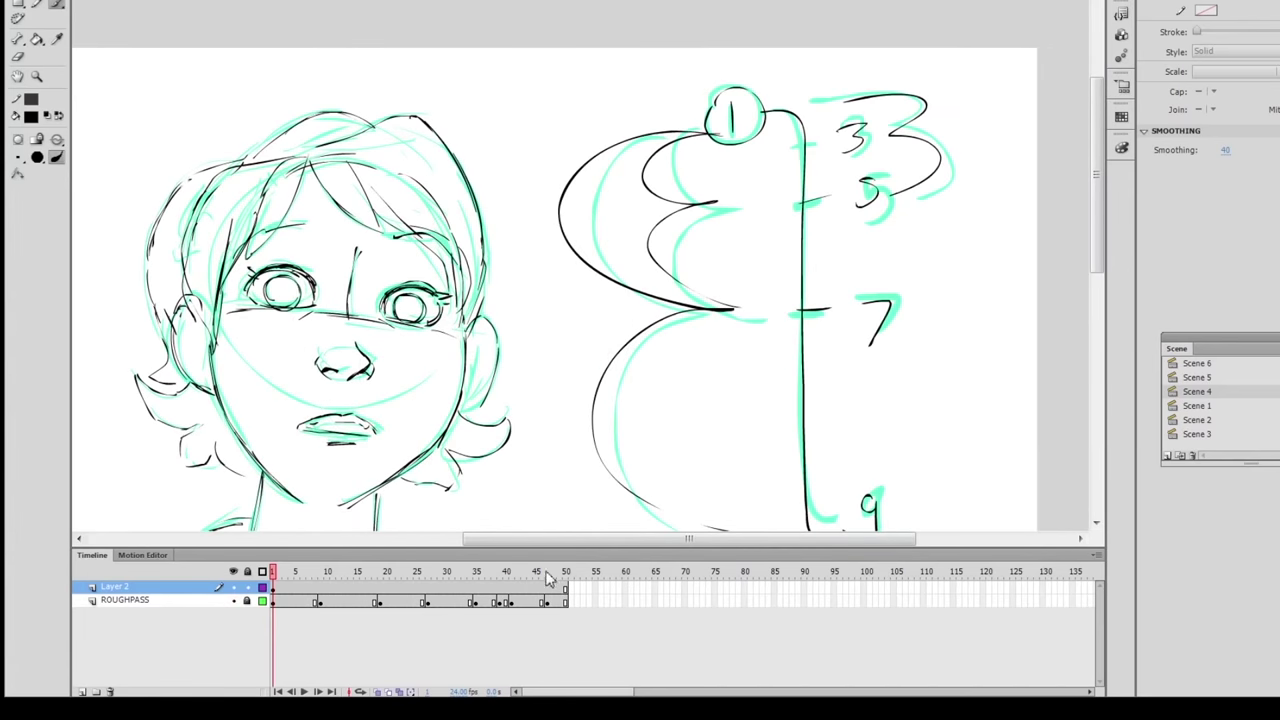
click(565, 587)
Play the animation and insert a blank keyframe on Layer 2 at frame 47.
key(Return)
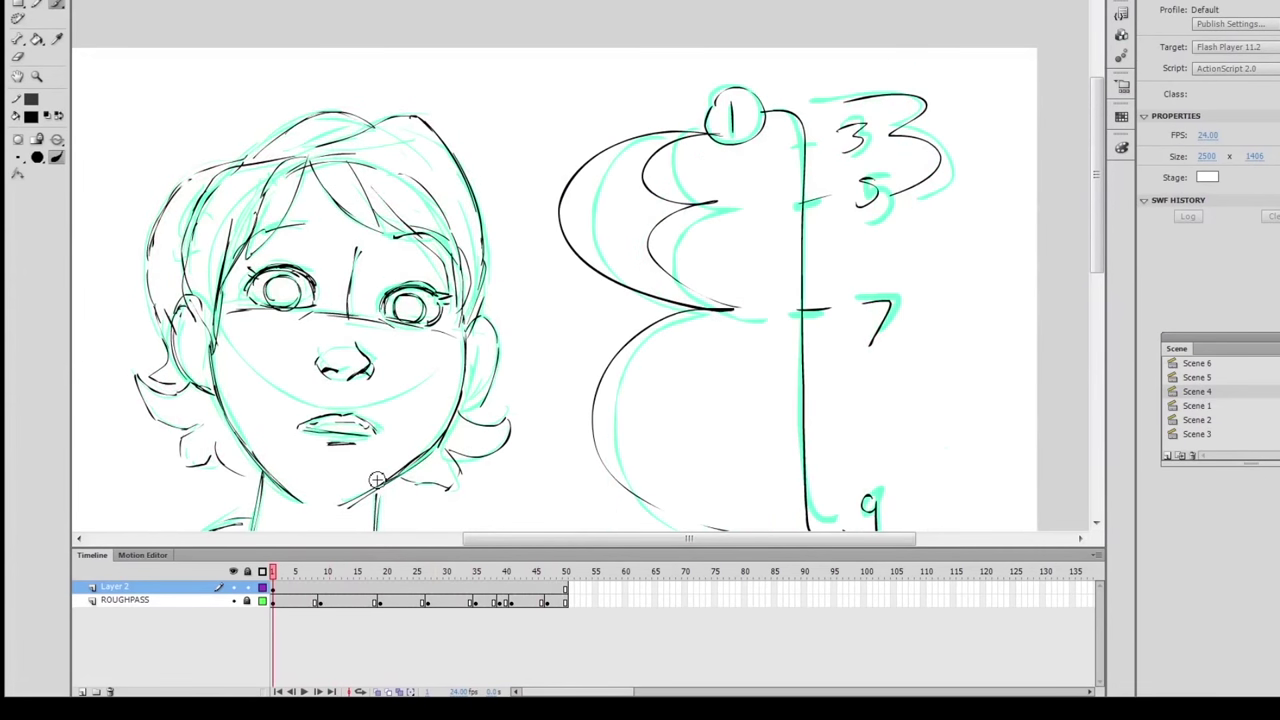
drag(296, 576, 548, 580)
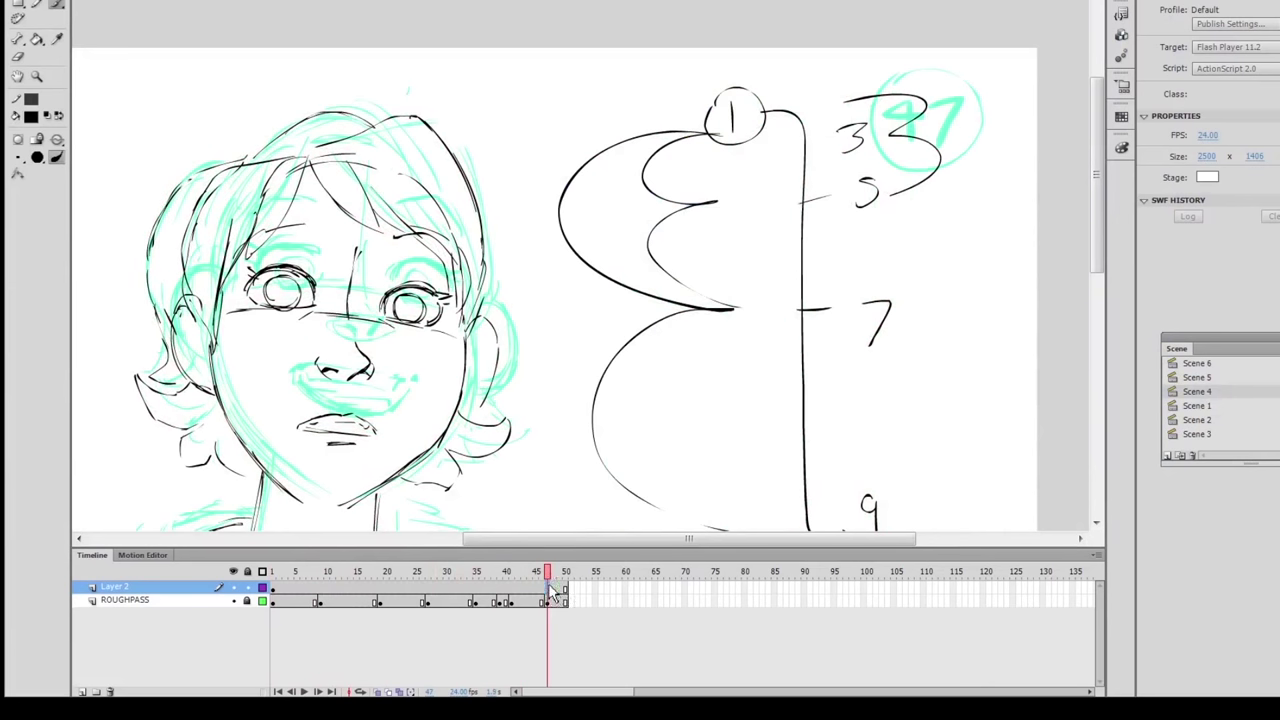
click(552, 592)
key(F7)
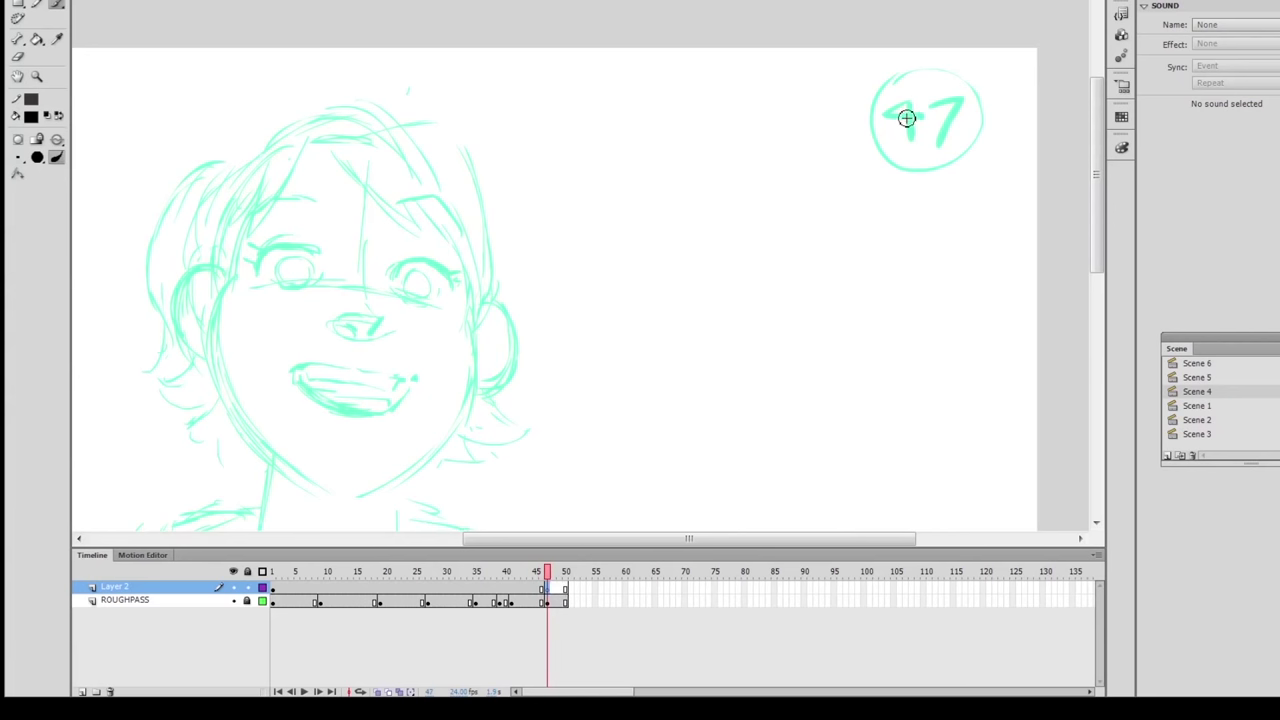
mouse_move(898, 210)
mouse_down()
mouse_move(952, 164)
mouse_move(950, 238)
mouse_up()
key(.)
Ink the grinning pose in black over the rough, then hide ROUGHPASS.
drag(509, 363, 583, 389)
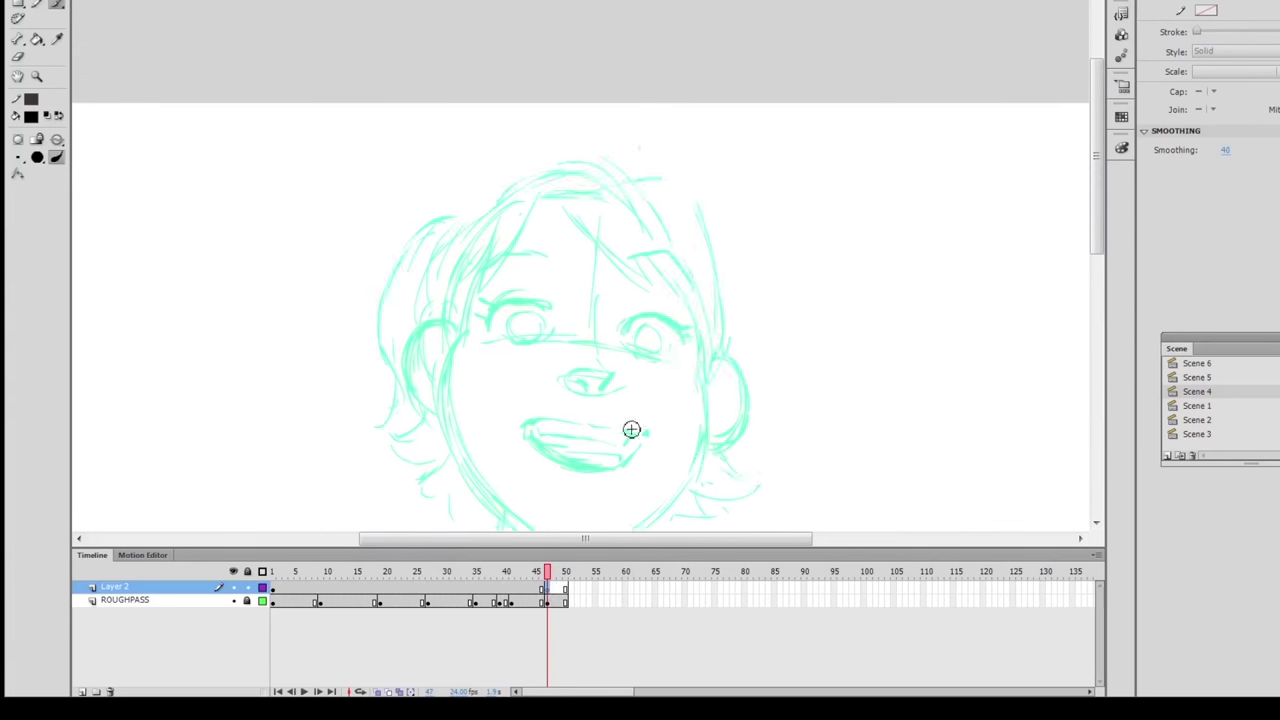
drag(449, 346, 442, 218)
drag(449, 268, 440, 300)
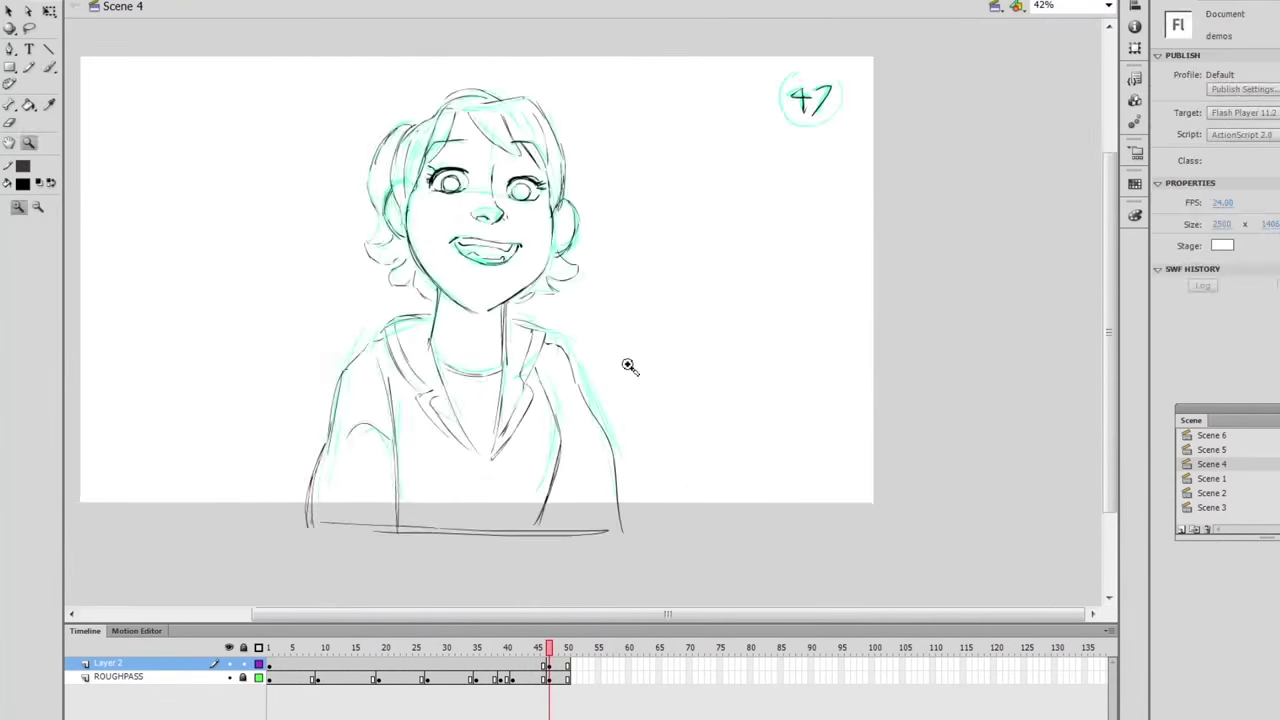
click(229, 678)
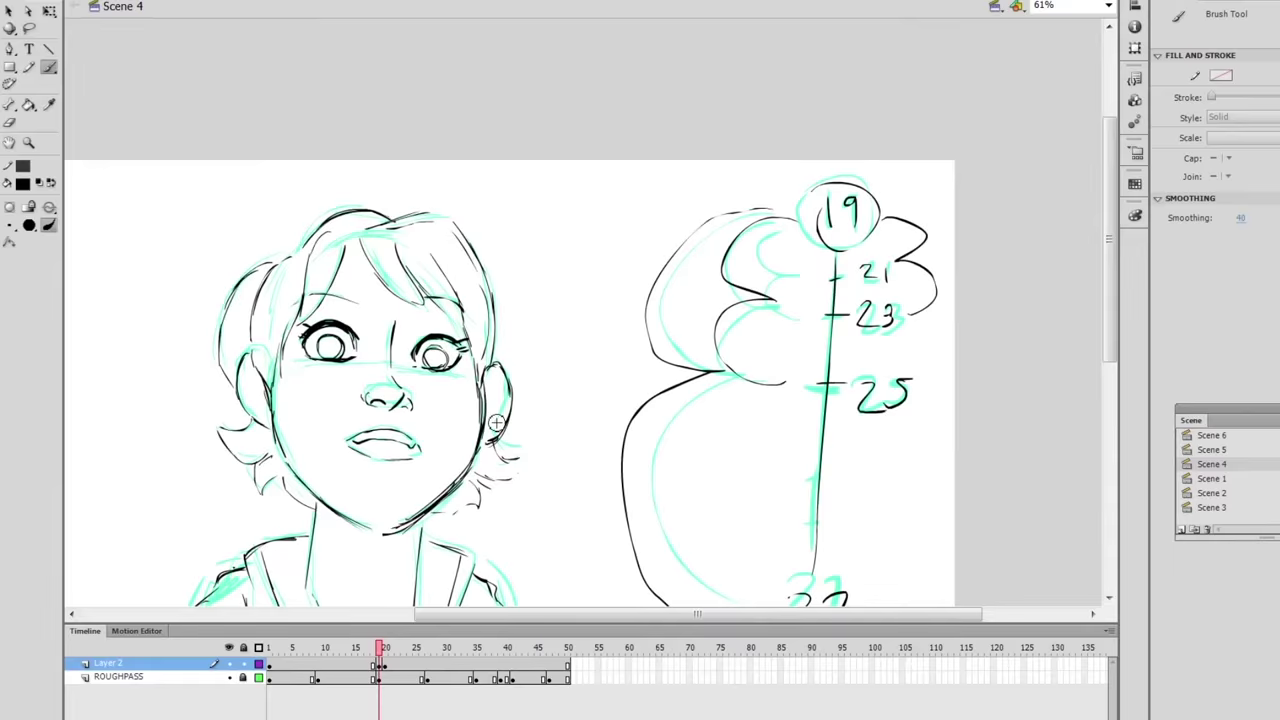
scroll(586, 143, down, 3)
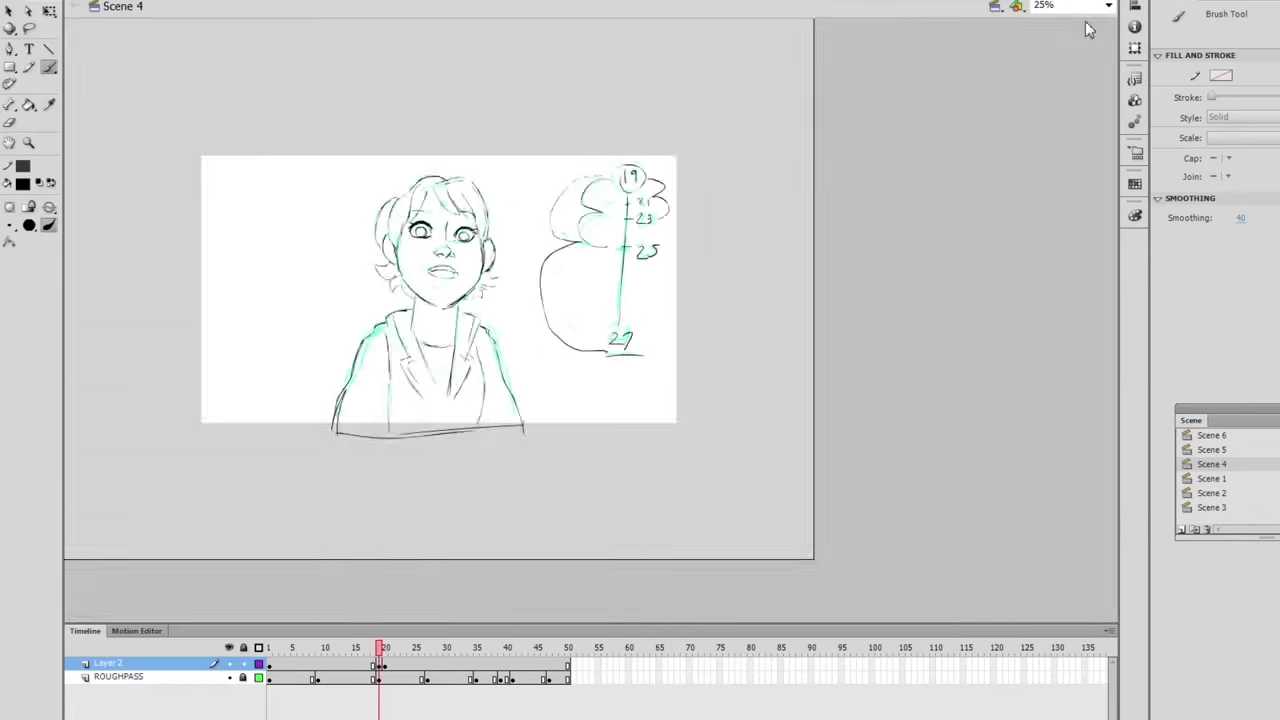
scroll(622, 241, up, 2)
Flip between adjacent frames to compare drawings, then review the keys around frames 19 and 20.
key(comma)
key(period)
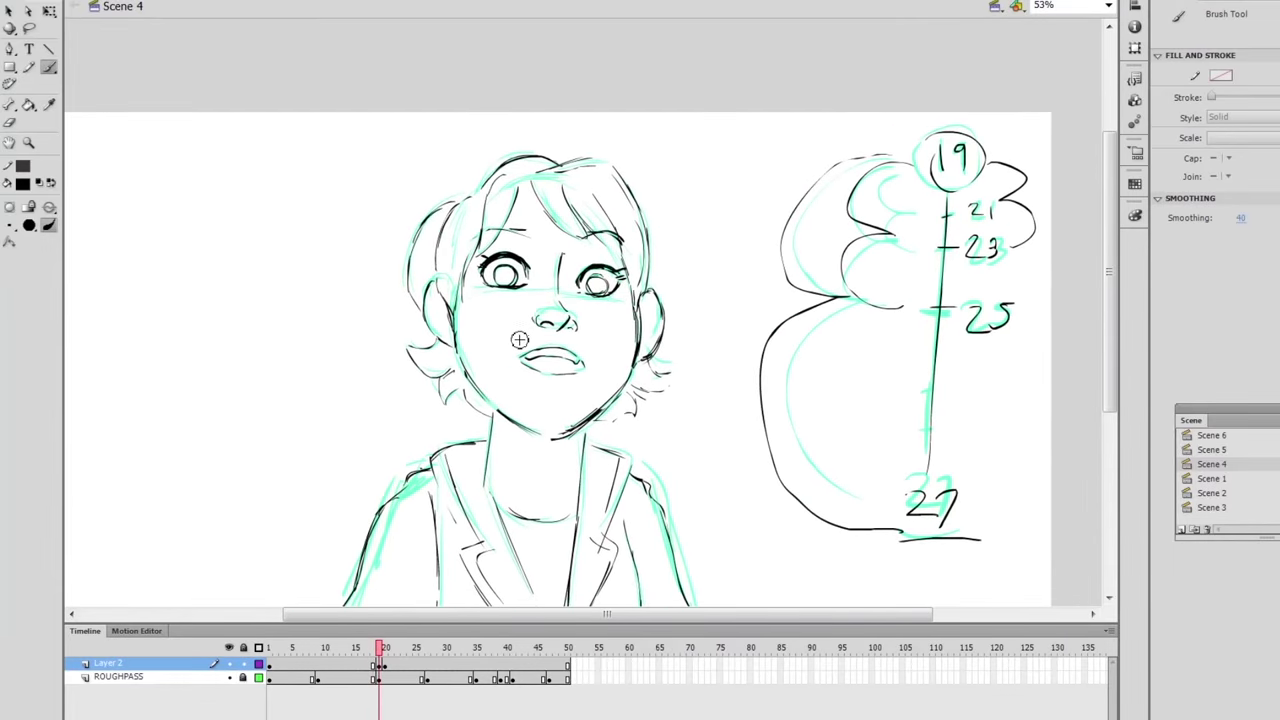
drag(524, 342, 452, 197)
key(comma)
key(period)
key(comma)
key(period)
scroll(612, 394, up, 5)
key(comma)
key(comma)
key(comma)
key(comma)
key(comma)
key(comma)
key(comma)
key(comma)
key(comma)
scroll(609, 323, down, 3)
key(period)
key(period)
key(period)
key(period)
key(period)
key(period)
key(period)
key(period)
key(period)
key(Return)
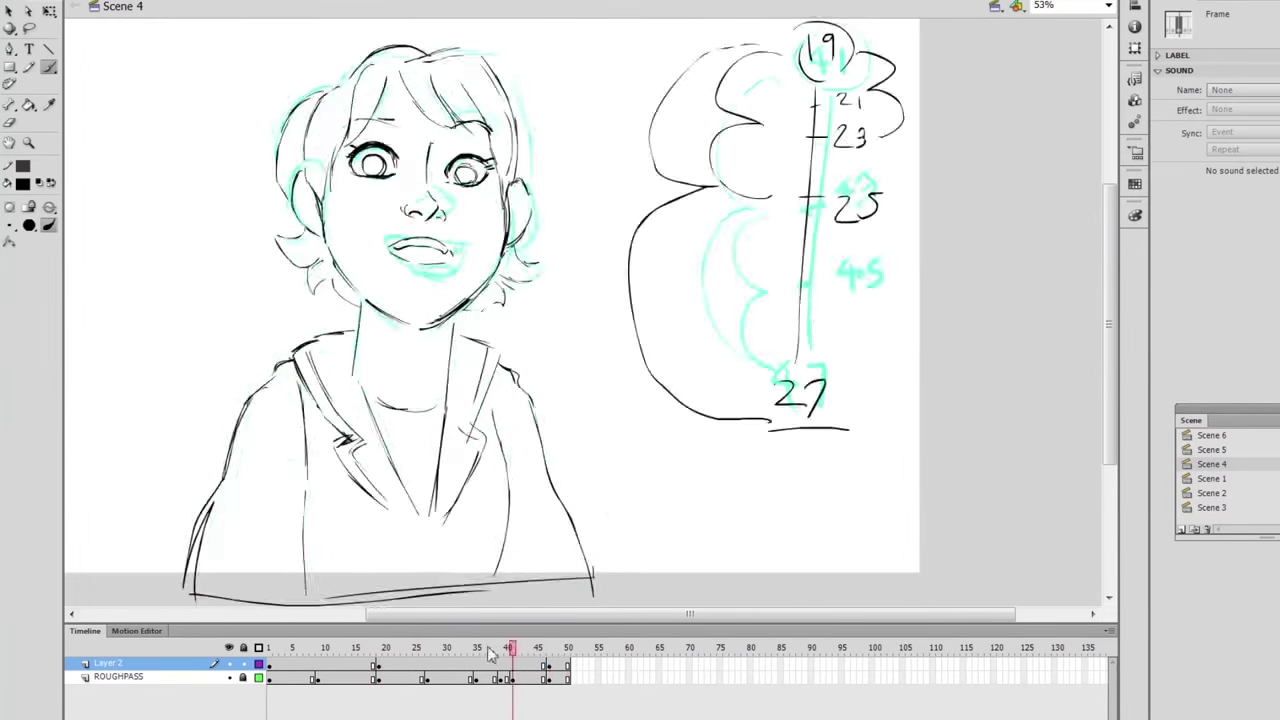
scroll(518, 500, up, 3)
mouse_move(537, 647)
mouse_down()
mouse_move(372, 650)
mouse_move(494, 650)
mouse_move(377, 694)
mouse_up()
click(362, 645)
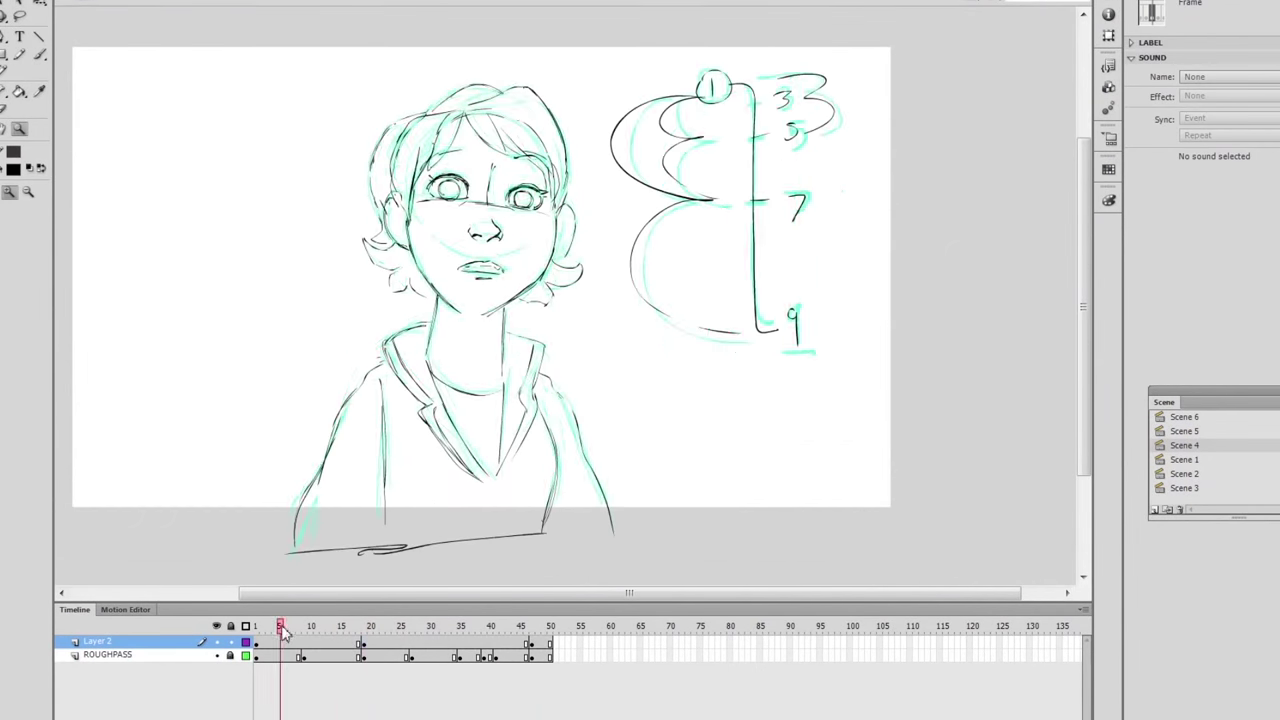
Return to frame 9 with the Brush Tool and flip to frame 10 to compare drawings.
click(305, 645)
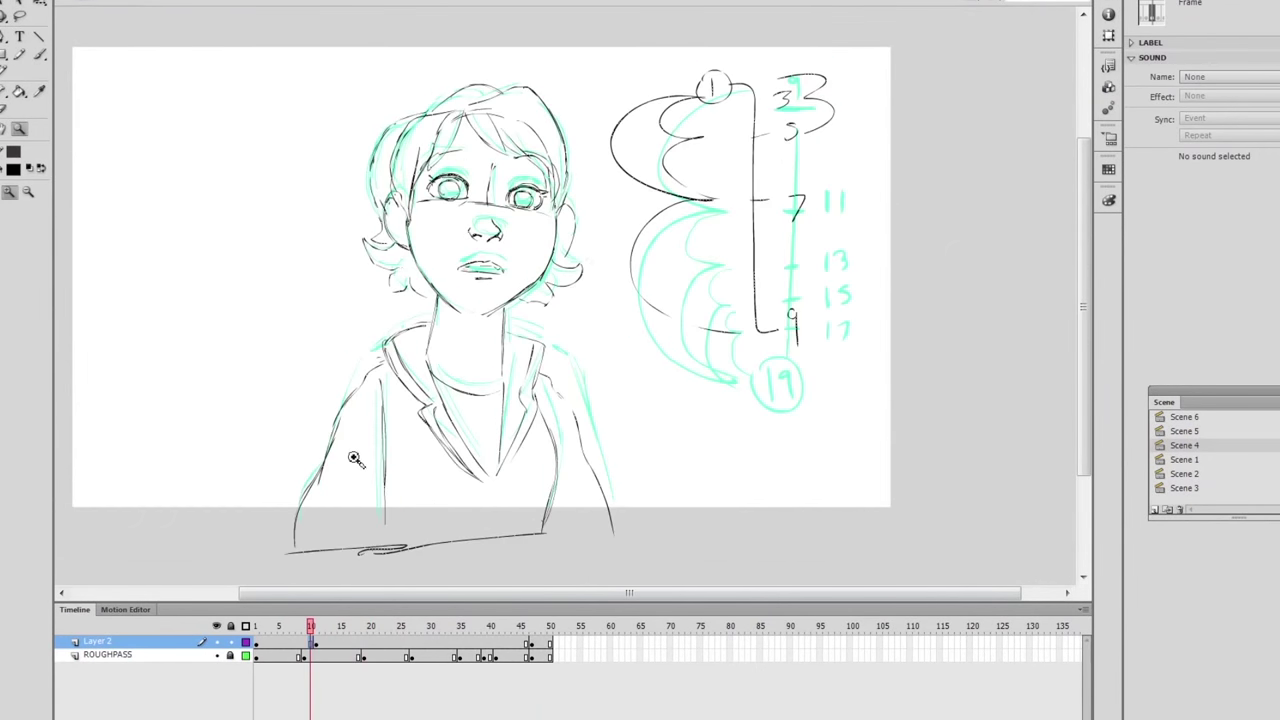
click(663, 440)
key(b)
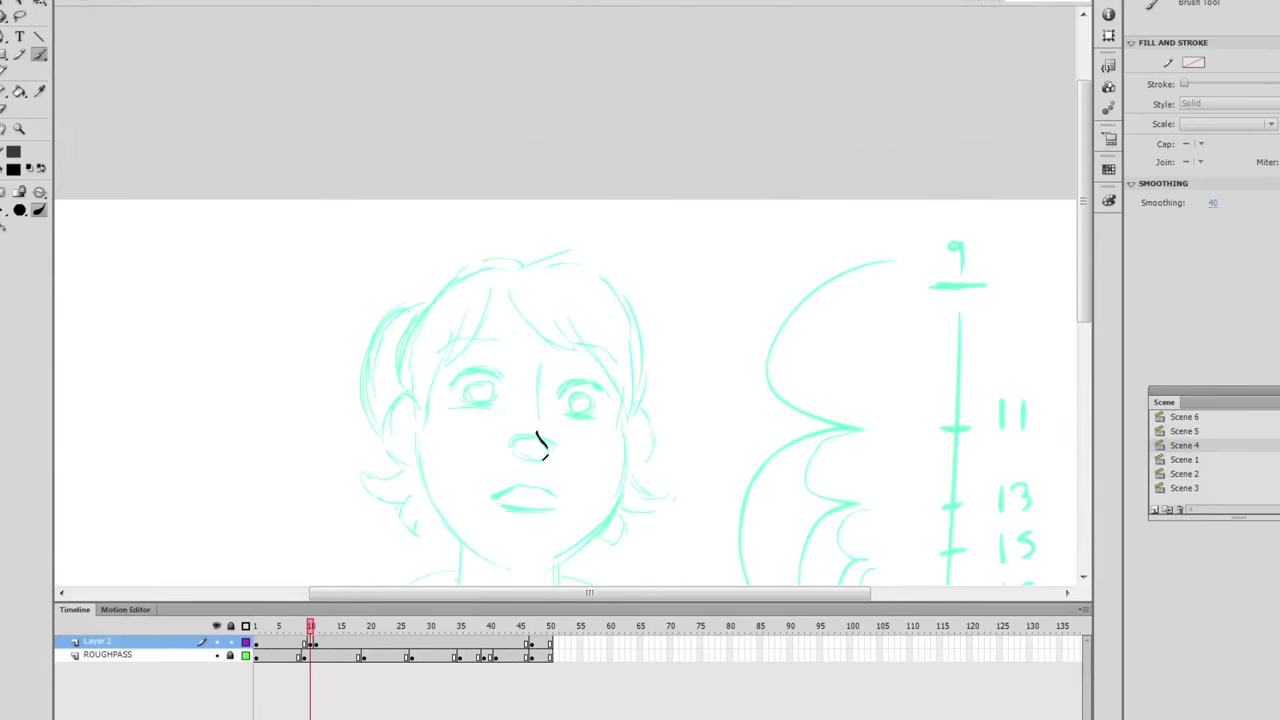
scroll(383, 303, down, 5)
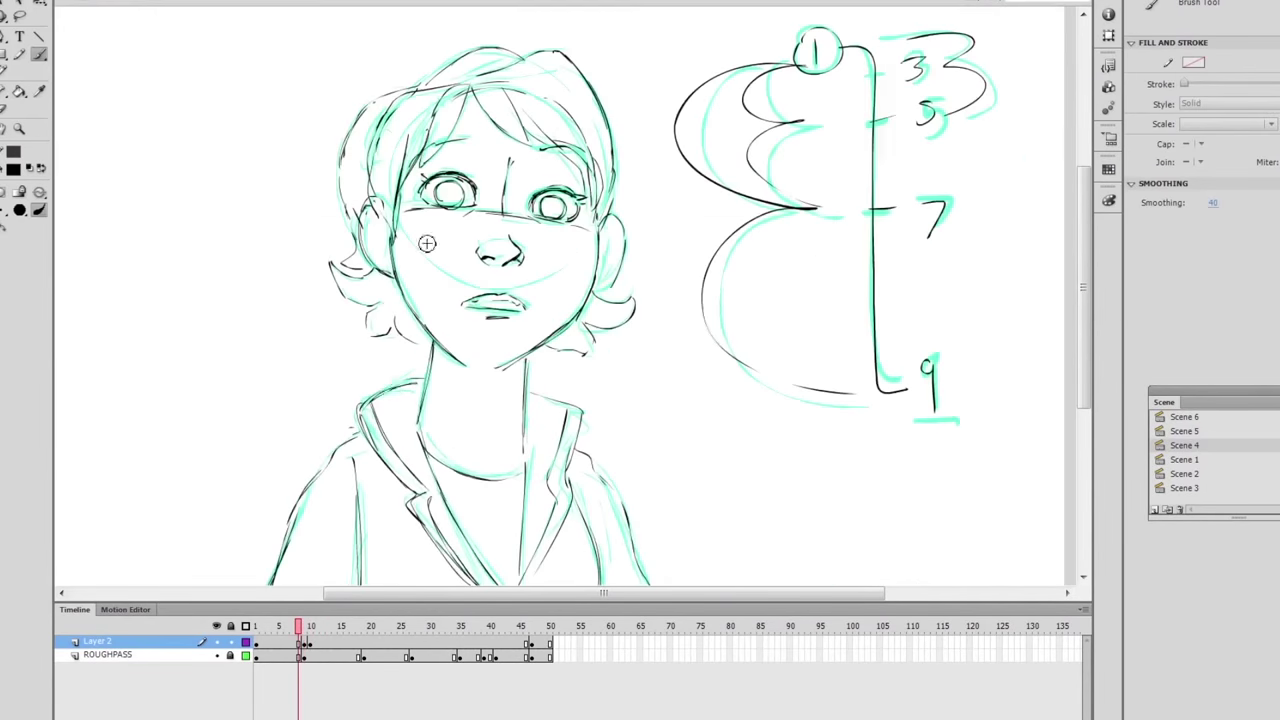
key(.)
scroll(350, 372, up, 5)
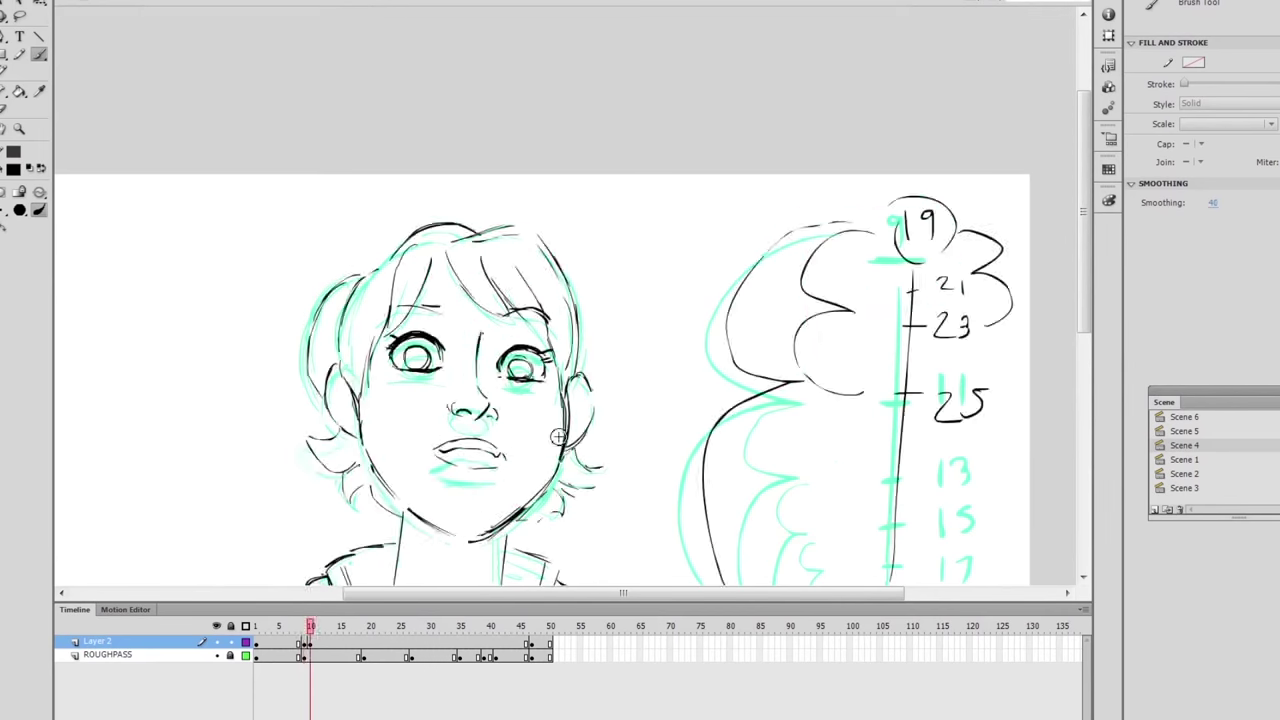
scroll(564, 415, down, 5)
key(.)
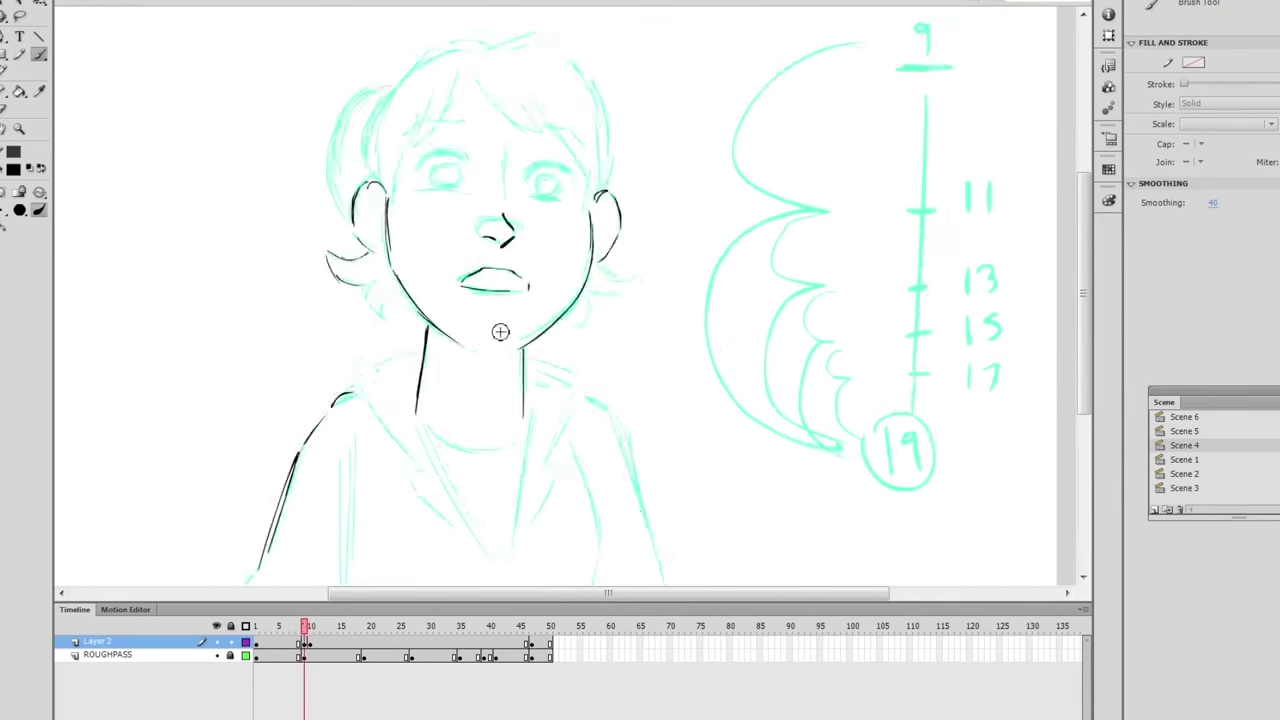
scroll(547, 396, down, 3)
scroll(550, 499, up, 5)
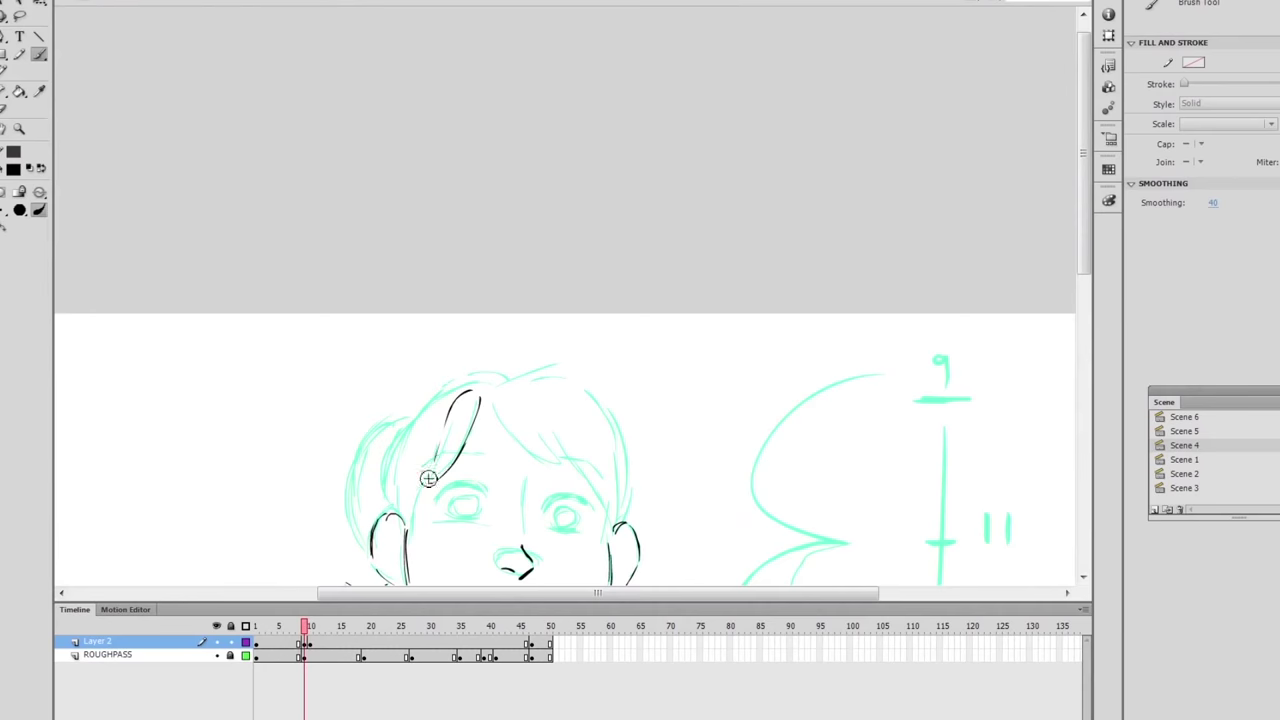
key(.)
key(.)
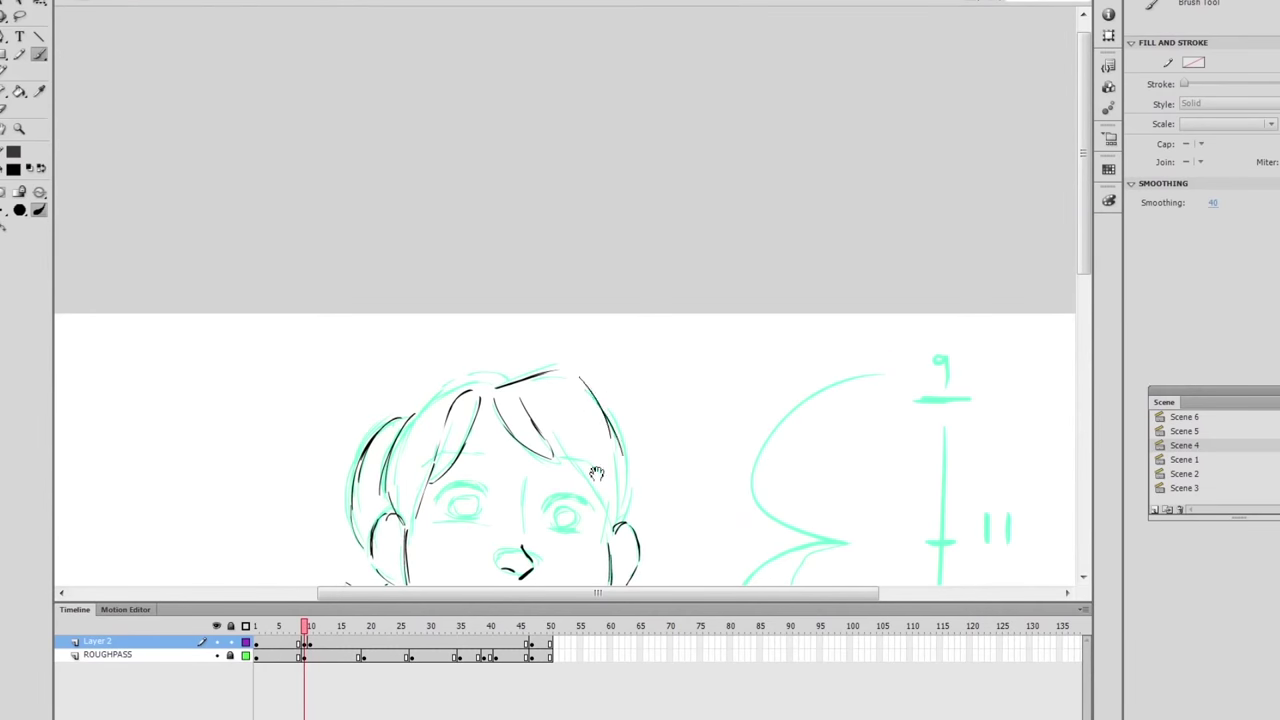
scroll(563, 412, down, 1)
key(.)
scroll(462, 291, down, 1)
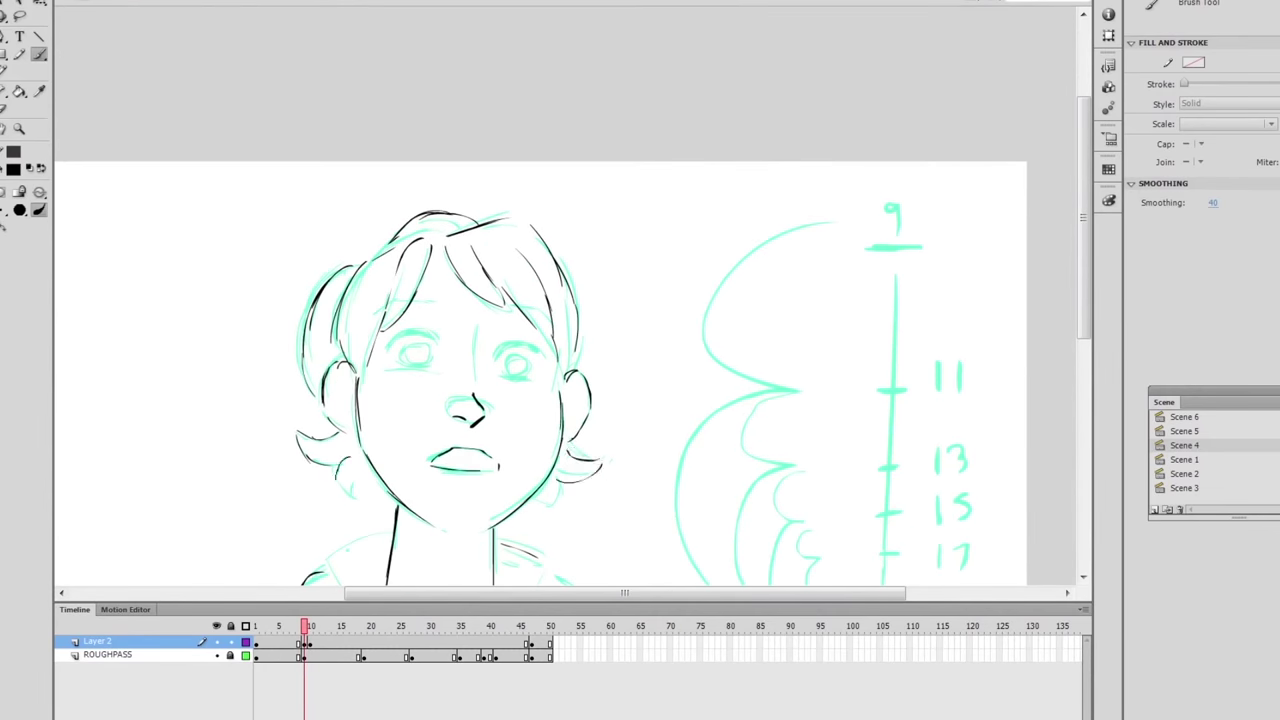
key(.)
scroll(397, 306, down, 3)
Flip between frame 9 and its neighbours with , and . to check the inked eyes.
key(comma)
key(comma)
key(period)
scroll(442, 281, down, 3)
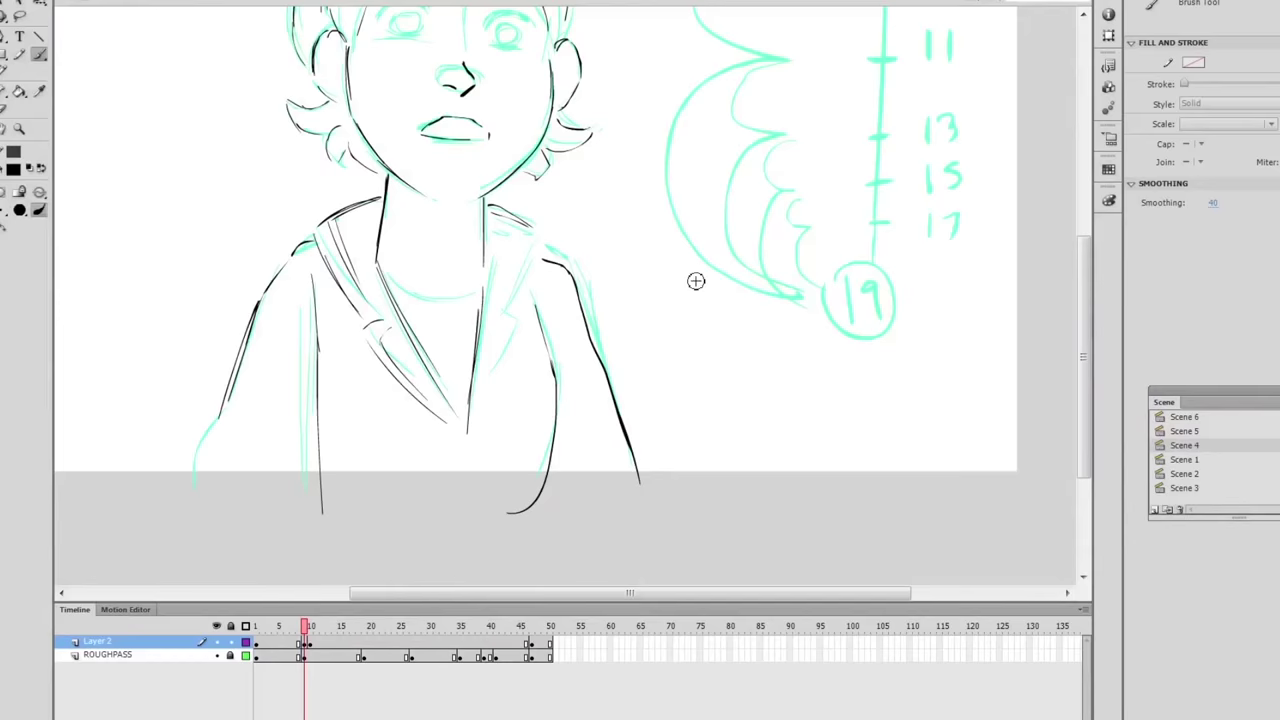
key(comma)
key(period)
scroll(438, 386, up, 5)
key(period)
key(comma)
key(period)
scroll(541, 400, down, 5)
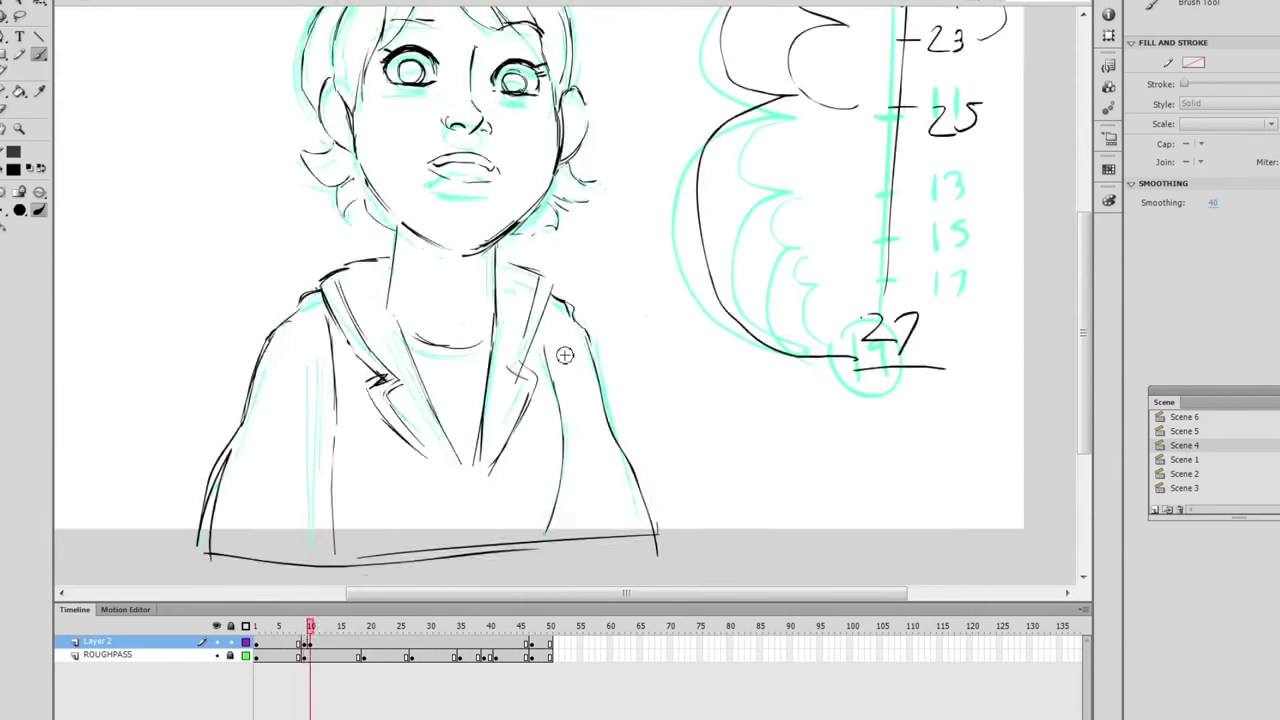
scroll(560, 363, up, 5)
key(comma)
scroll(455, 408, down, 3)
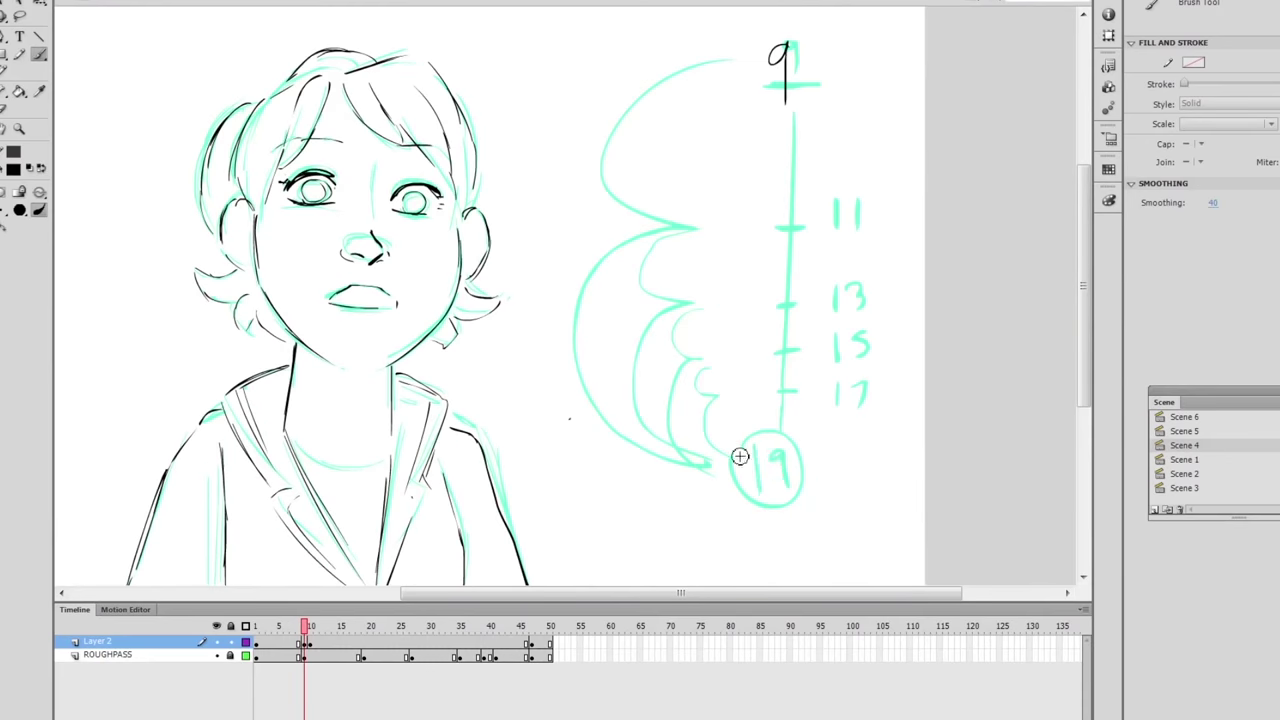
Ink black curves, numbers and strokes over the 9–19 timing chart.
drag(740, 449, 803, 243)
drag(740, 84, 655, 380)
drag(870, 245, 857, 474)
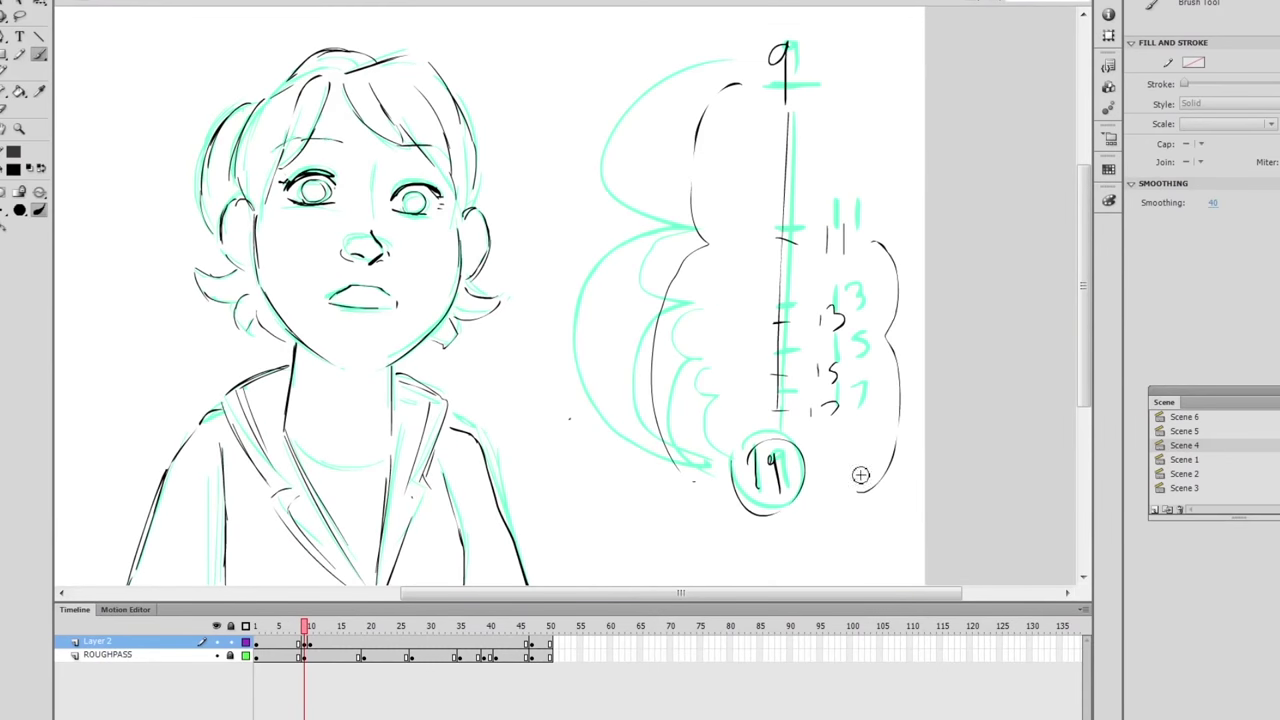
mouse_move(860, 330)
mouse_down()
mouse_move(866, 383)
mouse_move(820, 485)
mouse_up()
Flip between frames 8, 9 and 10 to check the inked timing chart.
key(period)
scroll(788, 474, up, 3)
scroll(788, 474, left, 2)
key(comma)
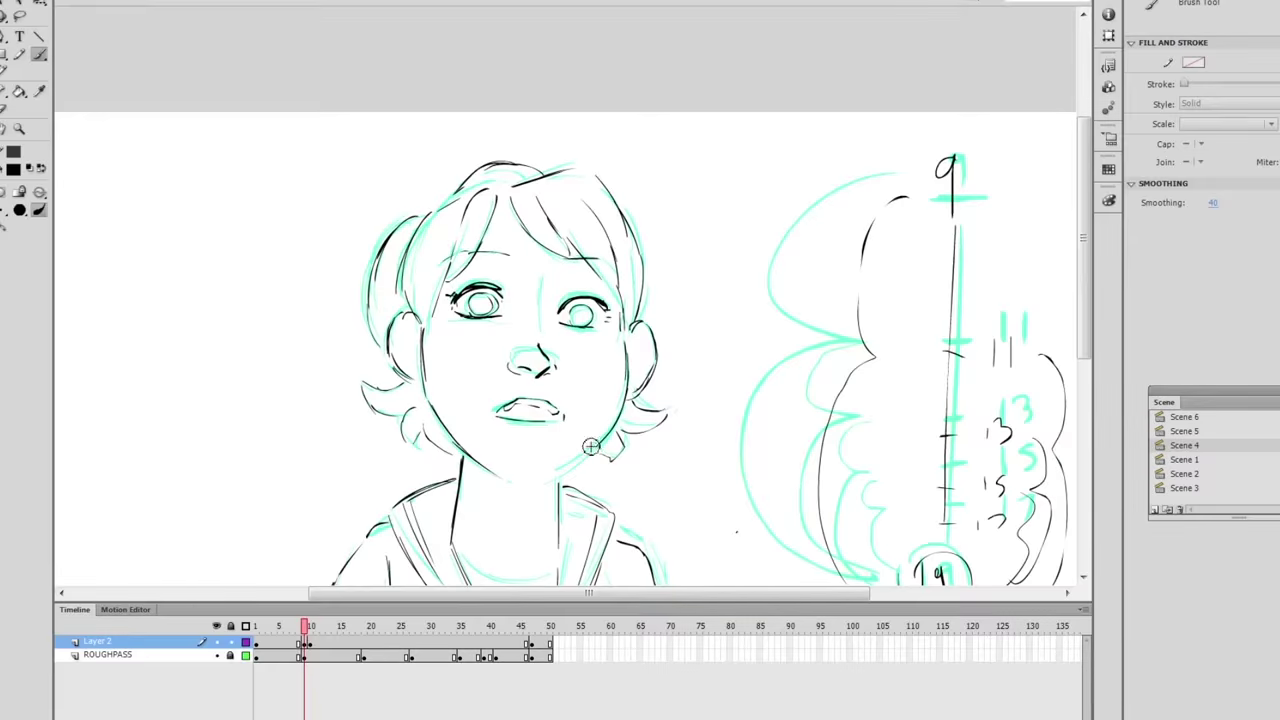
key(comma)
key(period)
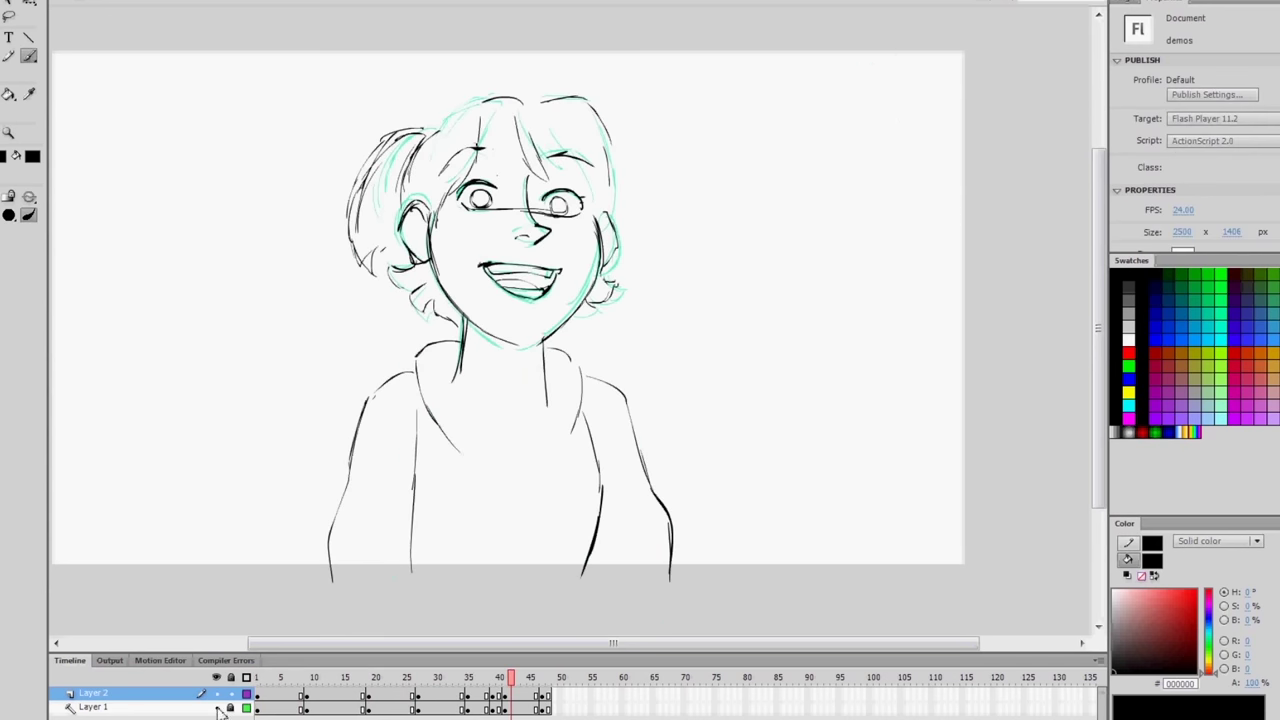
Stop playback, hide the rough layer and return to Layer 2 at frame 9, zoomed in.
click(303, 708)
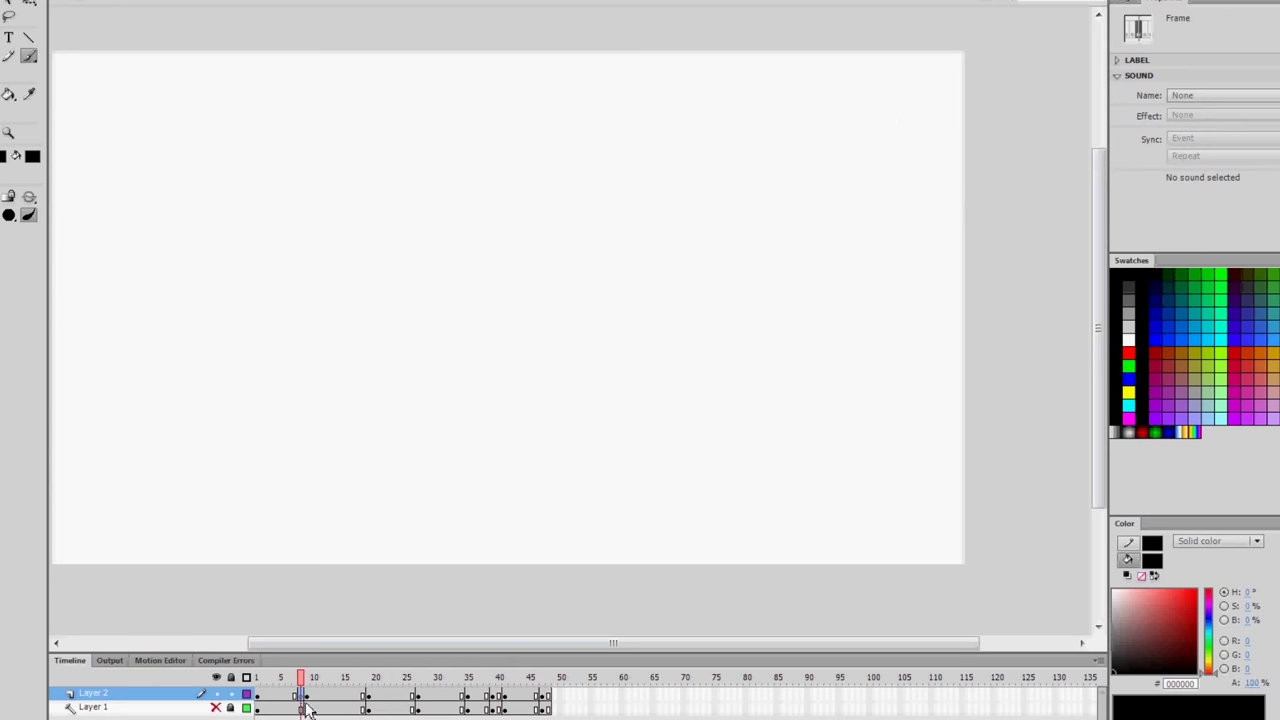
click(303, 707)
click(93, 693)
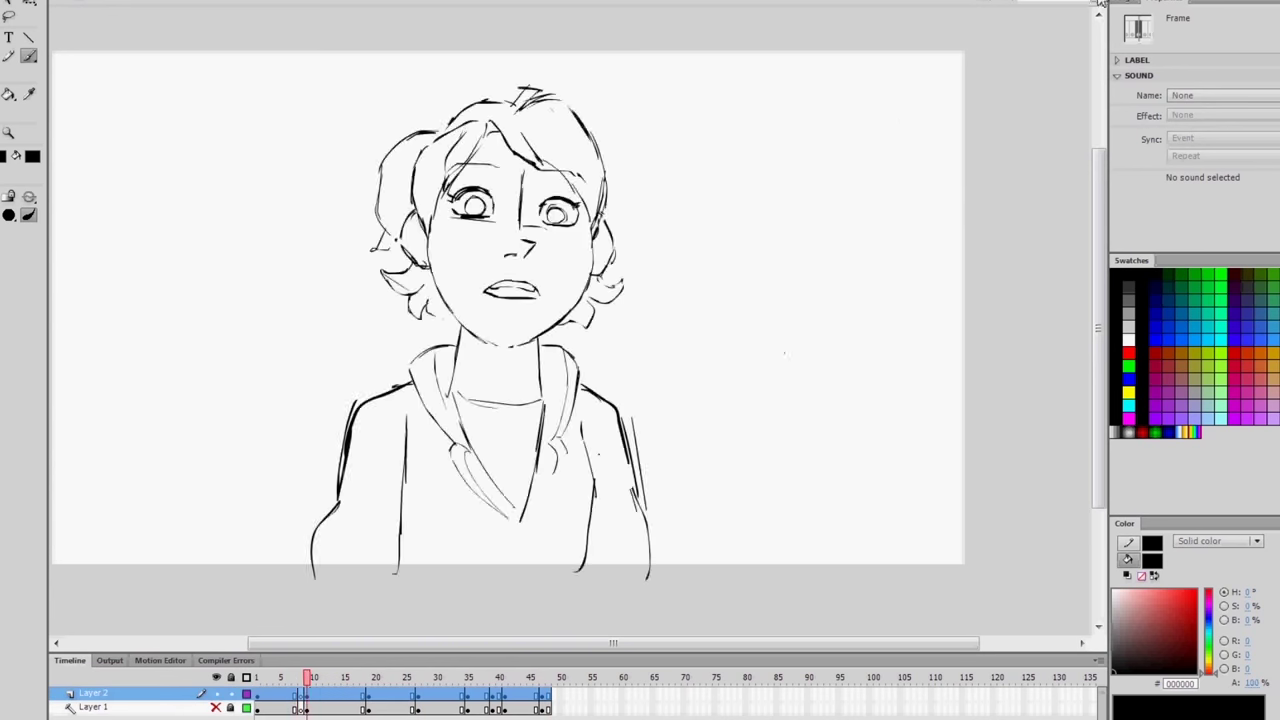
key(ctrl+=)
scroll(575, 330, up, 3)
click(303, 693)
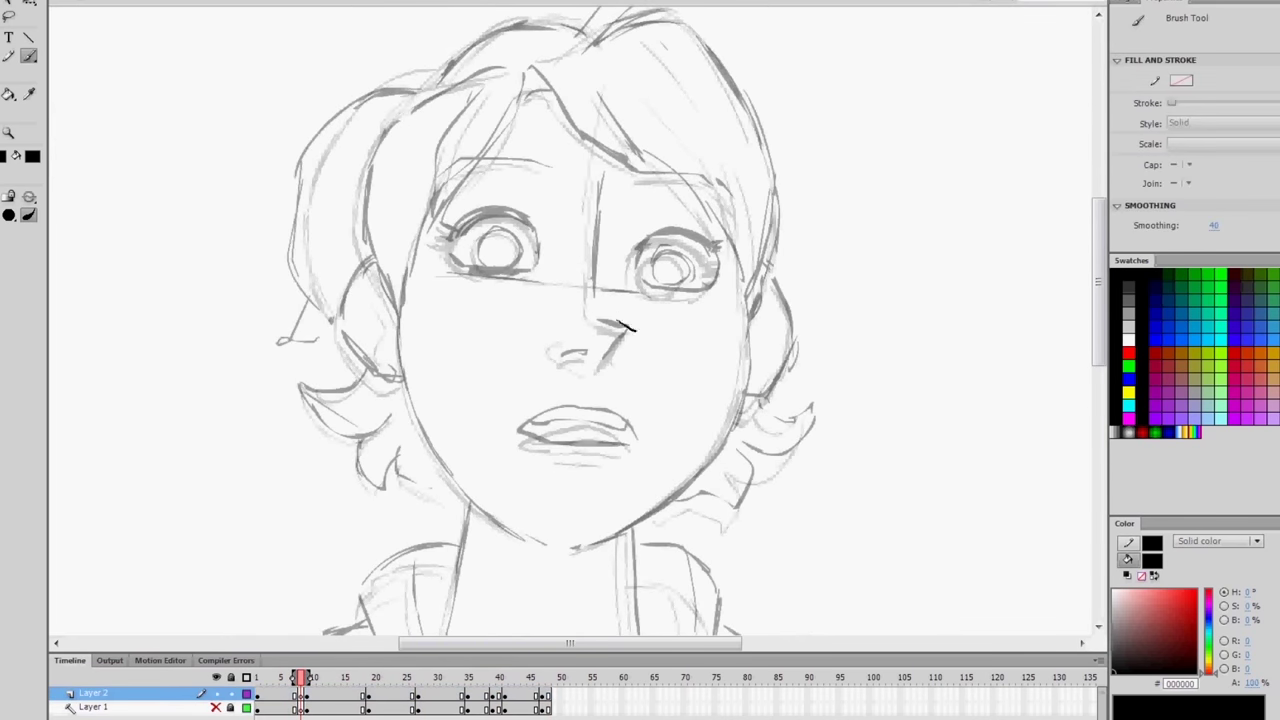
scroll(529, 374, up, 1)
Ink the left jaw, neck and collar lines over the light sketch.
mouse_move(429, 330)
mouse_down()
mouse_move(449, 451)
mouse_move(579, 563)
mouse_up()
scroll(506, 351, down, 3)
drag(530, 345, 506, 470)
drag(422, 429, 519, 395)
drag(432, 362, 440, 305)
drag(480, 500, 535, 565)
scroll(513, 438, down, 2)
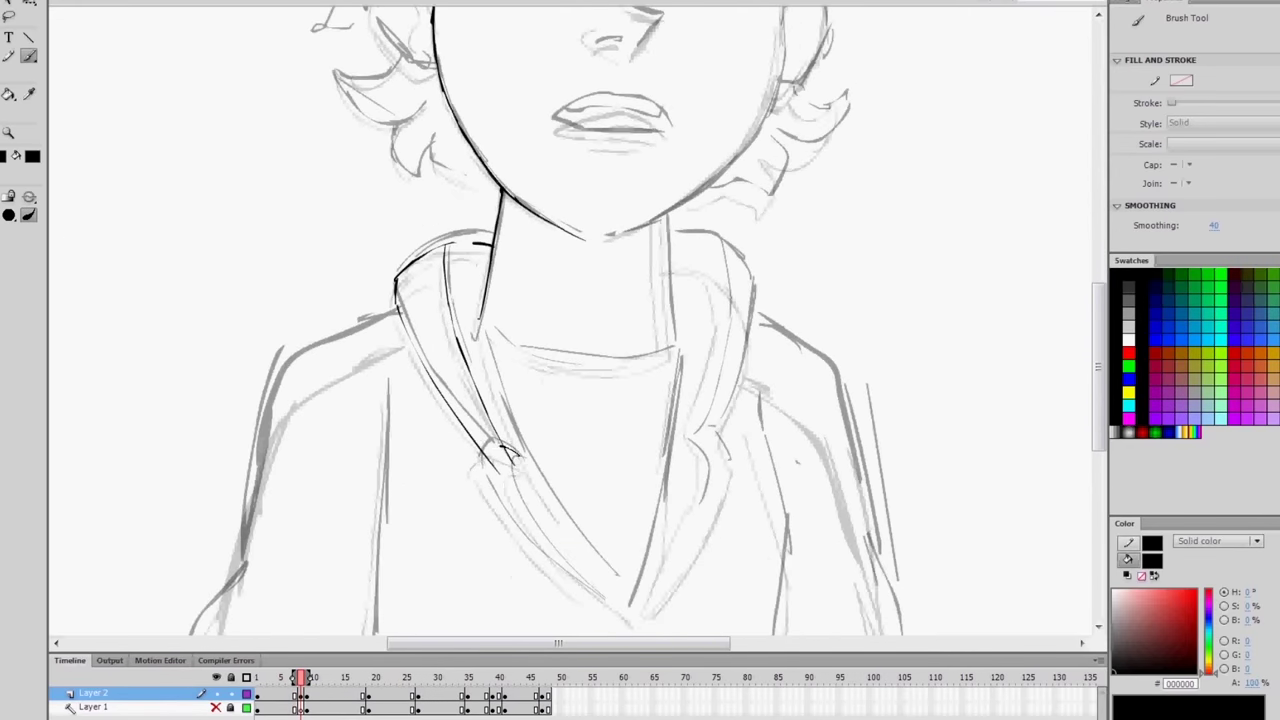
Ink the hoodie front, the upper eyelids and a short stroke near the jaw.
drag(480, 446, 620, 622)
scroll(620, 622, up, 6)
drag(700, 398, 778, 402)
drag(518, 385, 603, 378)
scroll(570, 330, down, 4)
scroll(570, 330, up, 3)
mouse_move(460, 430)
mouse_down()
mouse_move(430, 500)
mouse_move(458, 555)
mouse_up()
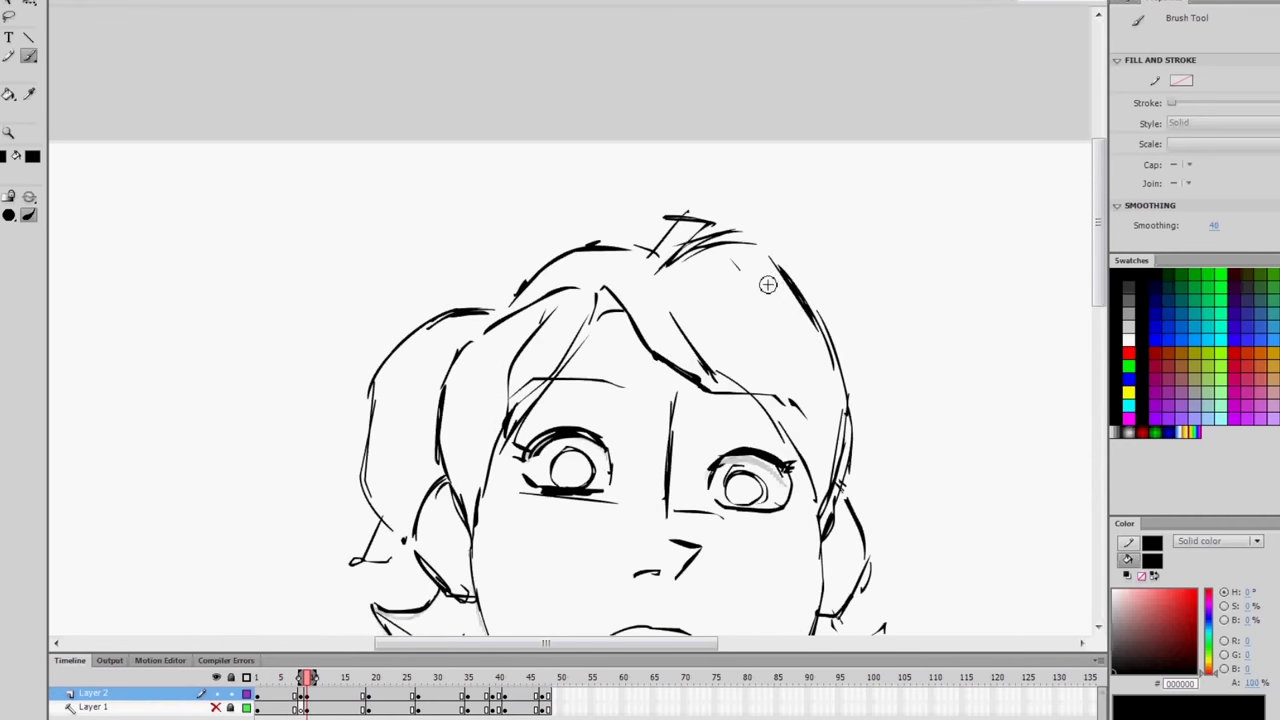
drag(714, 262, 770, 340)
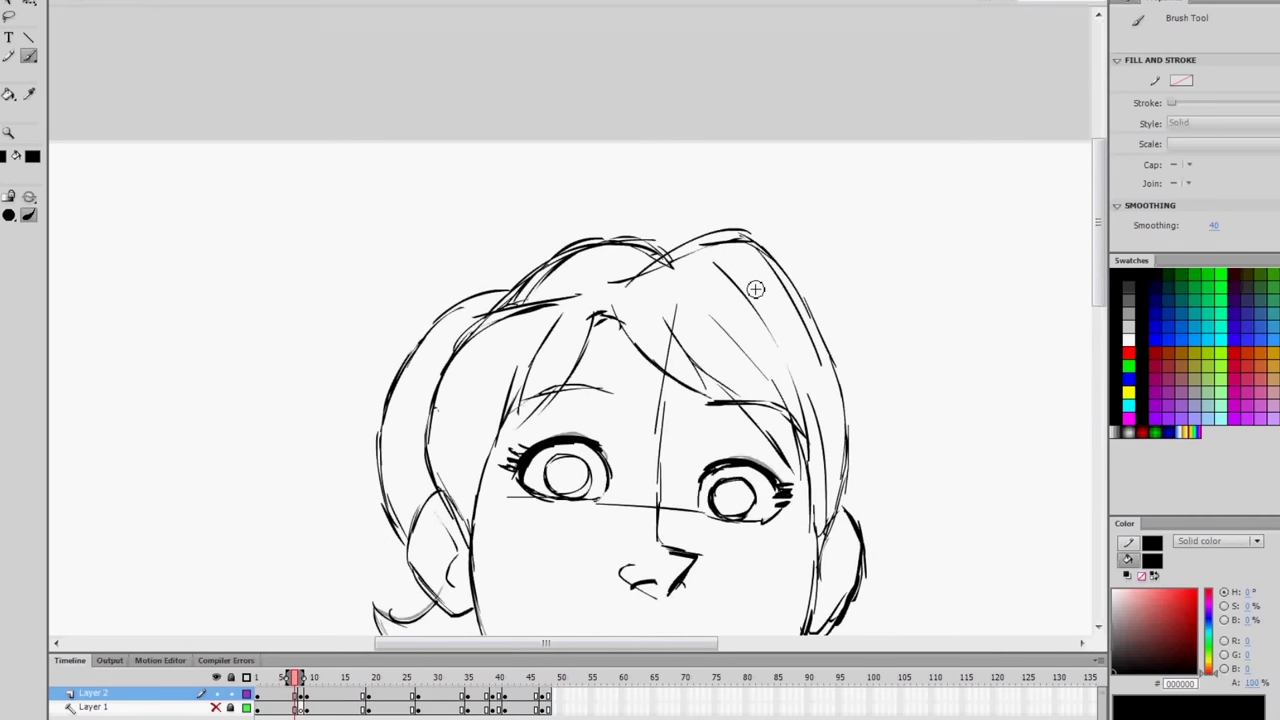
Step ahead a frame and ink dark strands along the hair and forehead.
key(.)
key(.)
key(.)
key(.)
key(.)
key(.)
drag(598, 302, 506, 444)
drag(555, 312, 510, 432)
drag(448, 352, 432, 456)
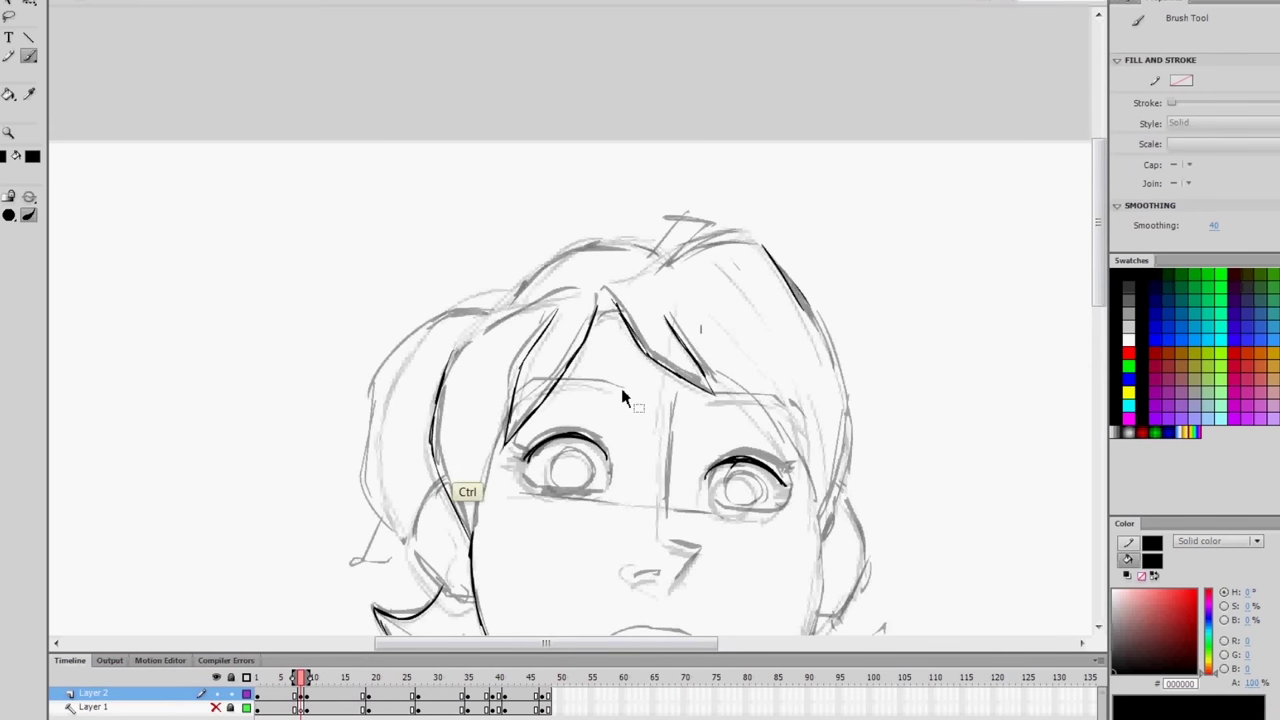
drag(495, 308, 732, 270)
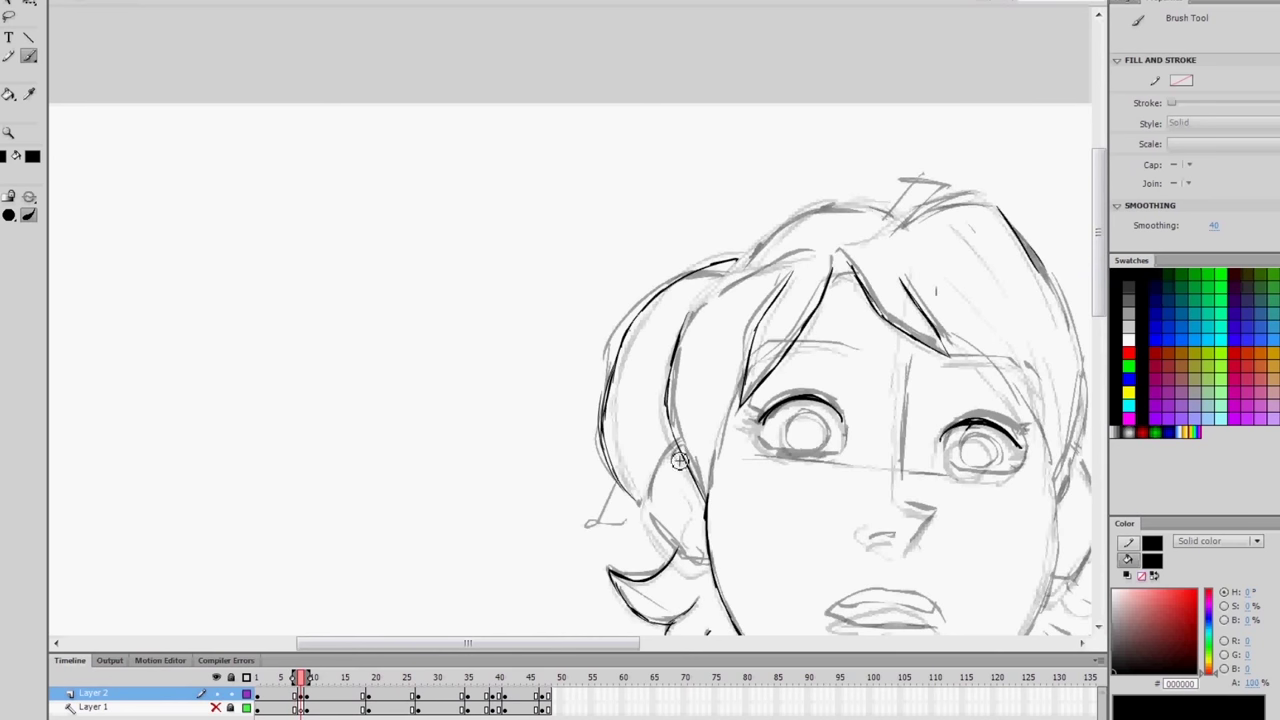
mouse_move(882, 449)
mouse_down()
mouse_move(725, 405)
mouse_move(577, 319)
mouse_up()
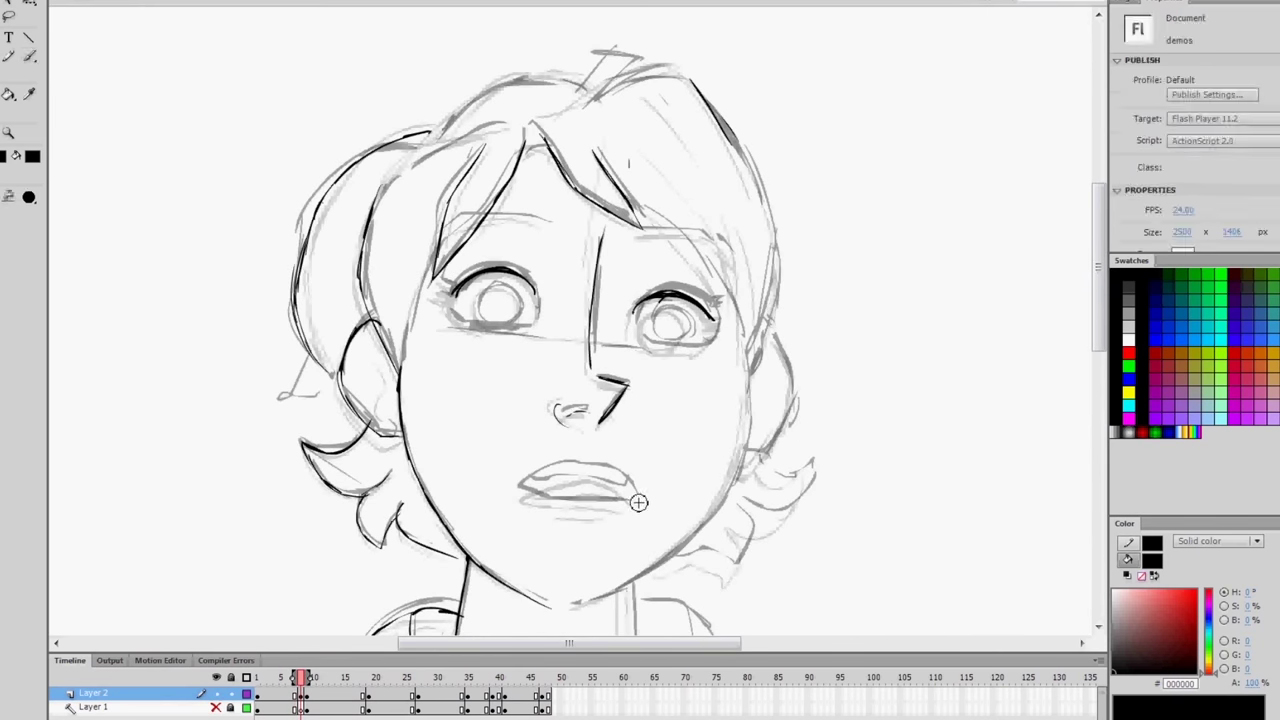
Thicken the tick on the 1–9–5 timing chart and bring the chart area into view.
scroll(840, 211, right, 5)
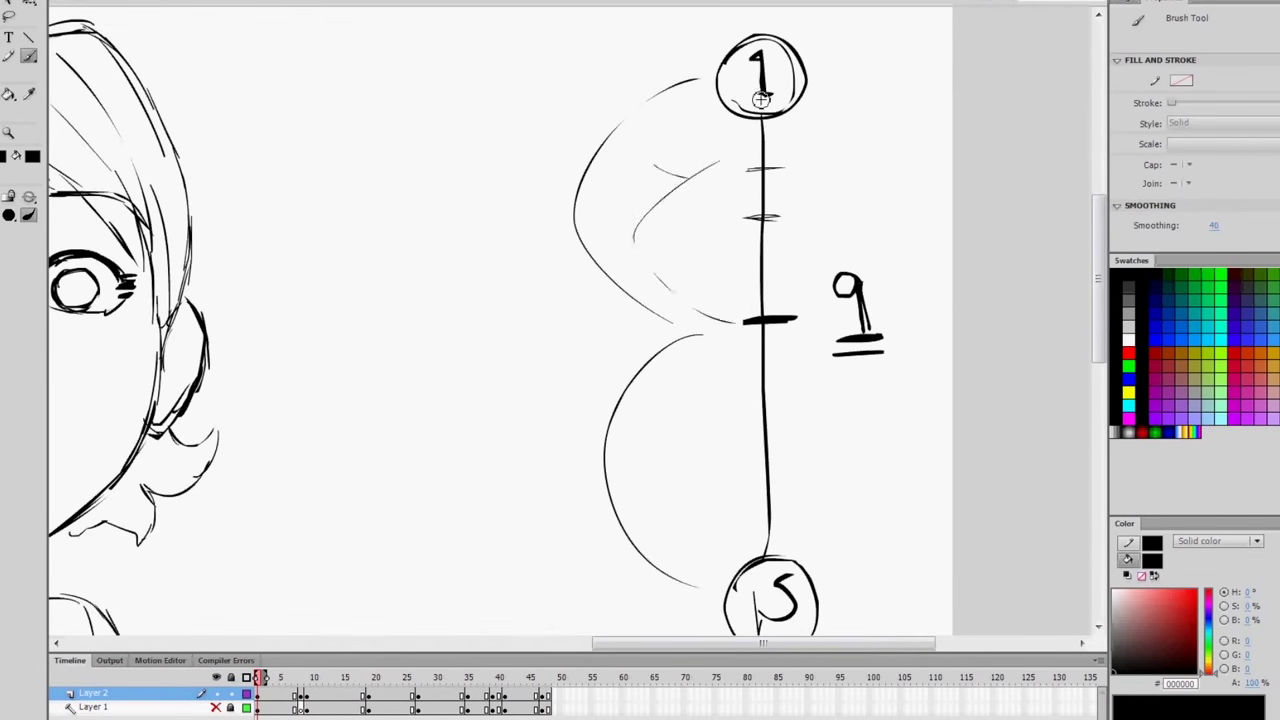
drag(748, 215, 790, 213)
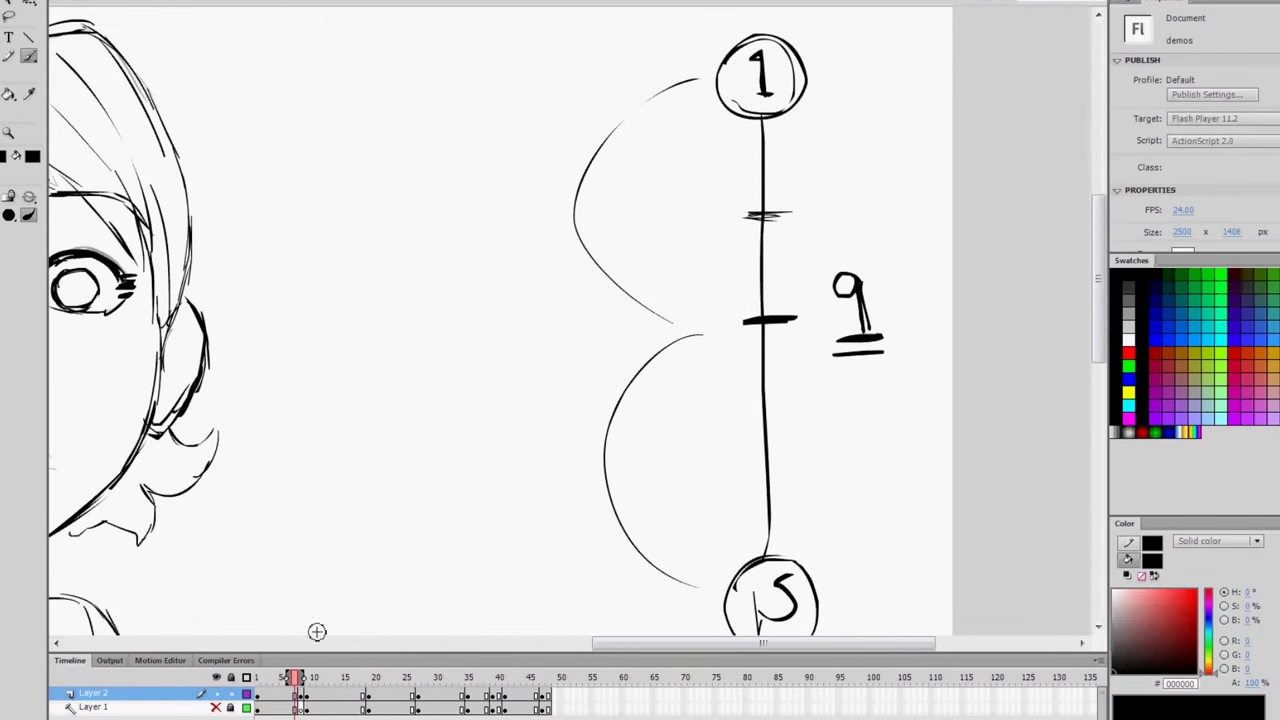
key(.)
scroll(791, 283, left, 5)
scroll(837, 286, down, 3)
drag(960, 303, 732, 280)
Draw a labelled Head timing chart with end circles, a tick and arcs.
drag(652, 381, 728, 381)
drag(684, 401, 684, 402)
drag(686, 432, 691, 554)
mouse_move(673, 463)
mouse_down()
mouse_move(702, 462)
mouse_move(668, 468)
mouse_up()
drag(655, 478, 670, 510)
drag(668, 507, 668, 550)
Handwrite 'Shoulder' and draw its timing chart with a circle, tick and arcs.
drag(812, 358, 803, 380)
drag(817, 352, 829, 381)
drag(838, 368, 837, 369)
drag(845, 367, 854, 368)
drag(858, 352, 858, 380)
drag(870, 352, 866, 379)
drag(874, 372, 882, 380)
drag(885, 368, 894, 367)
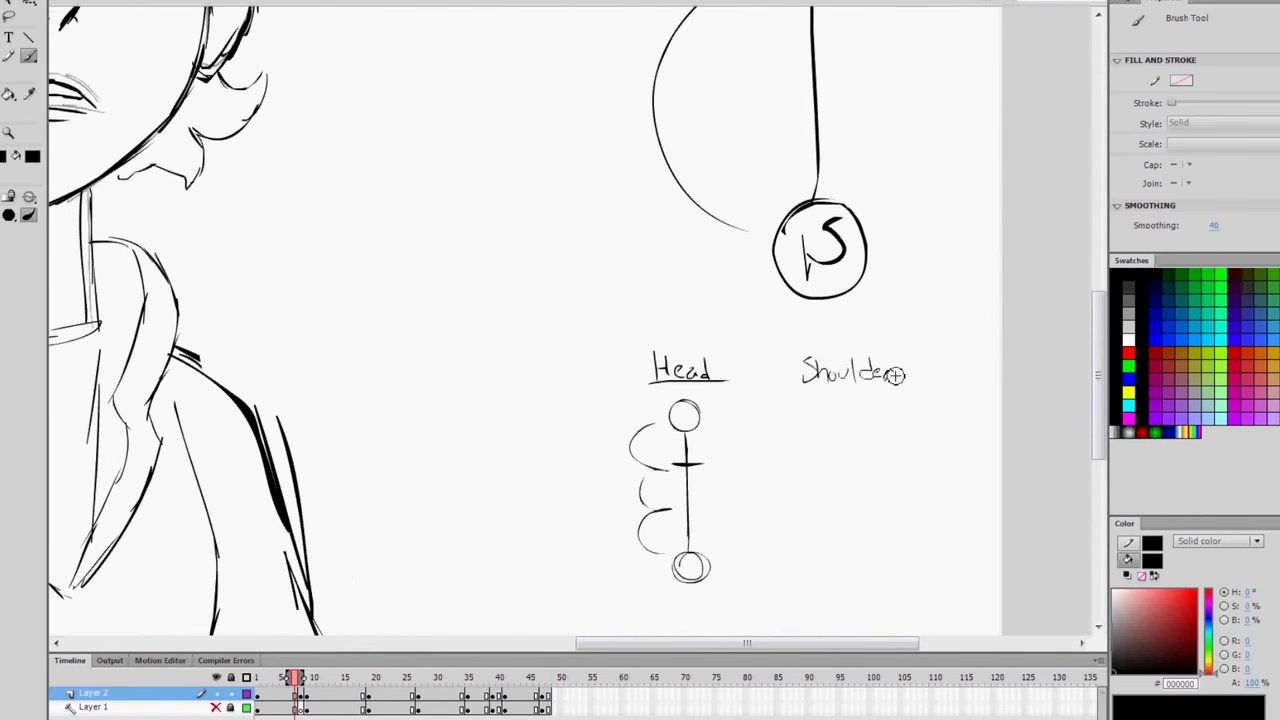
drag(845, 430, 847, 555)
drag(846, 560, 847, 561)
drag(830, 488, 862, 487)
drag(830, 428, 830, 496)
drag(830, 502, 832, 555)
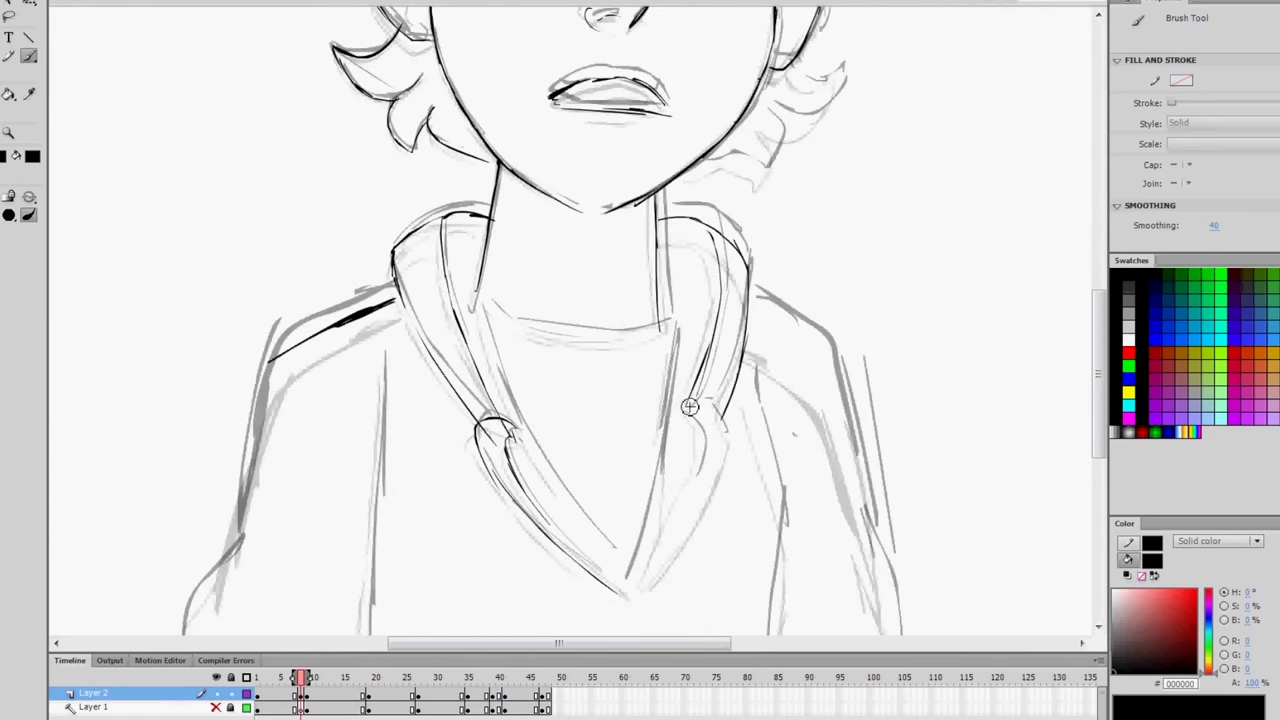
Ink more lines along the hoodie, including a stroke at its centre.
drag(720, 400, 650, 580)
drag(500, 300, 600, 560)
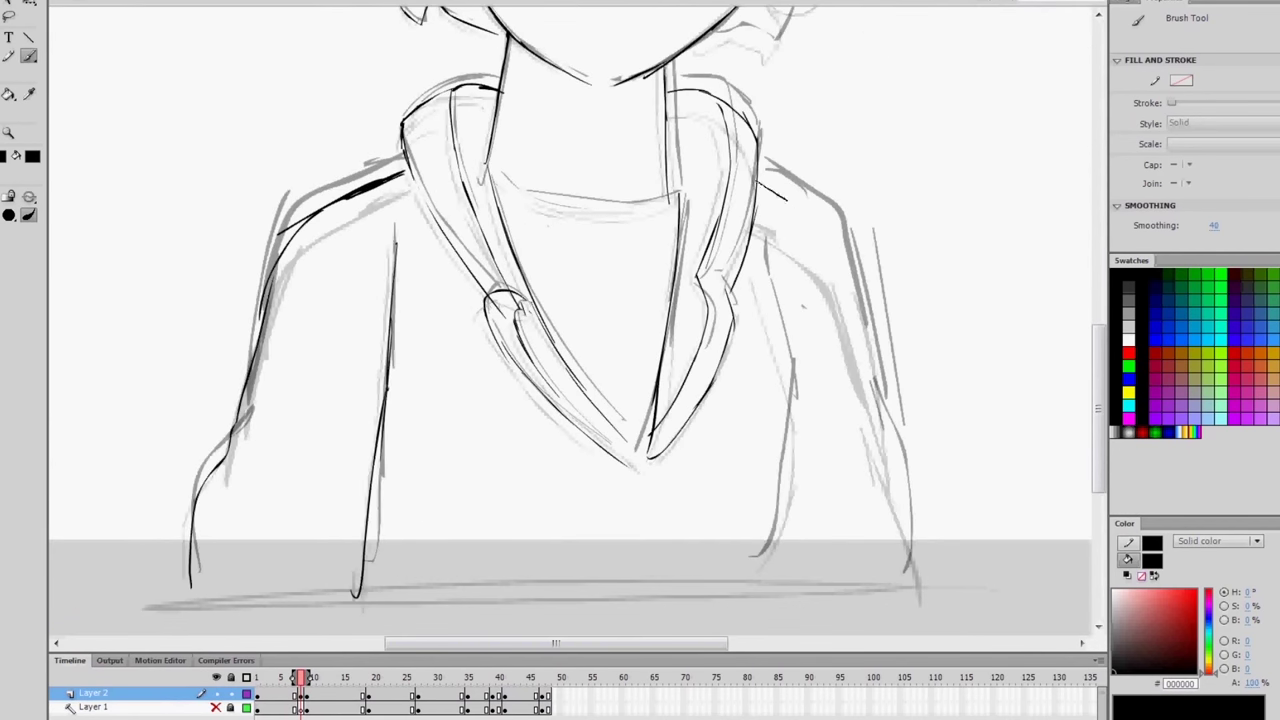
drag(686, 271, 729, 357)
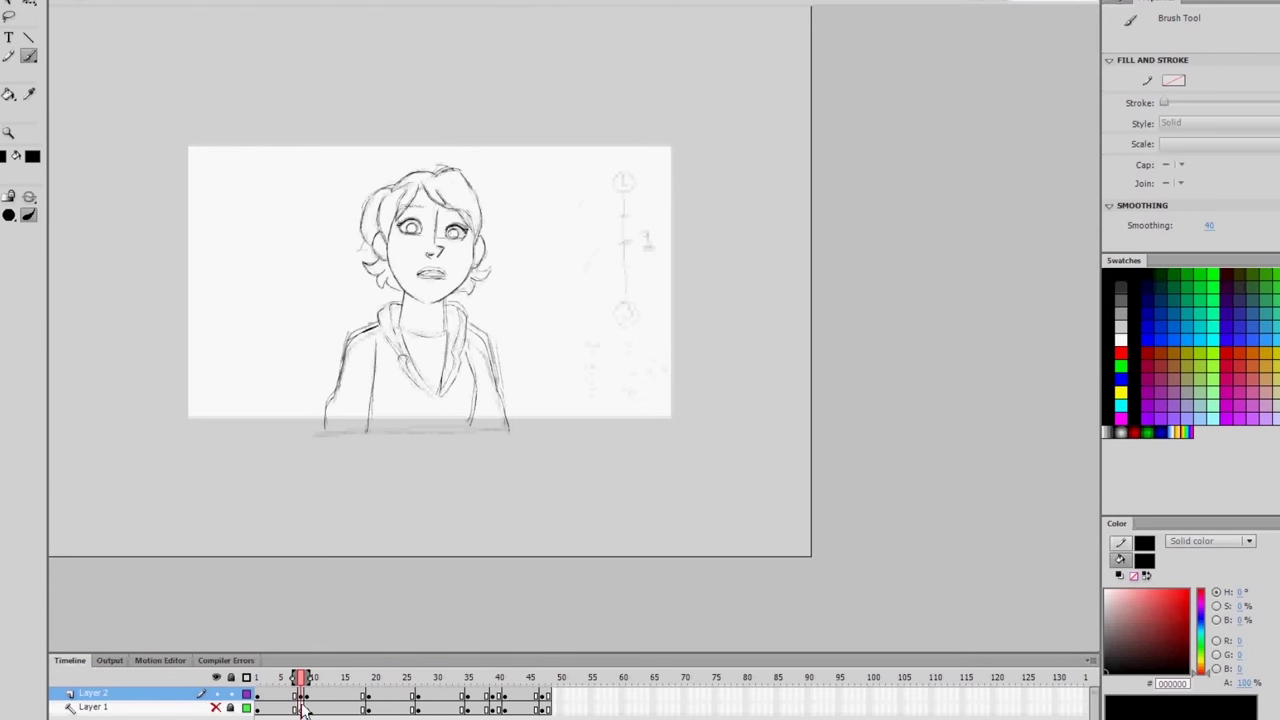
Scrub and step between frames 5 and 10 to review the drawings.
click(305, 710)
drag(300, 677, 283, 677)
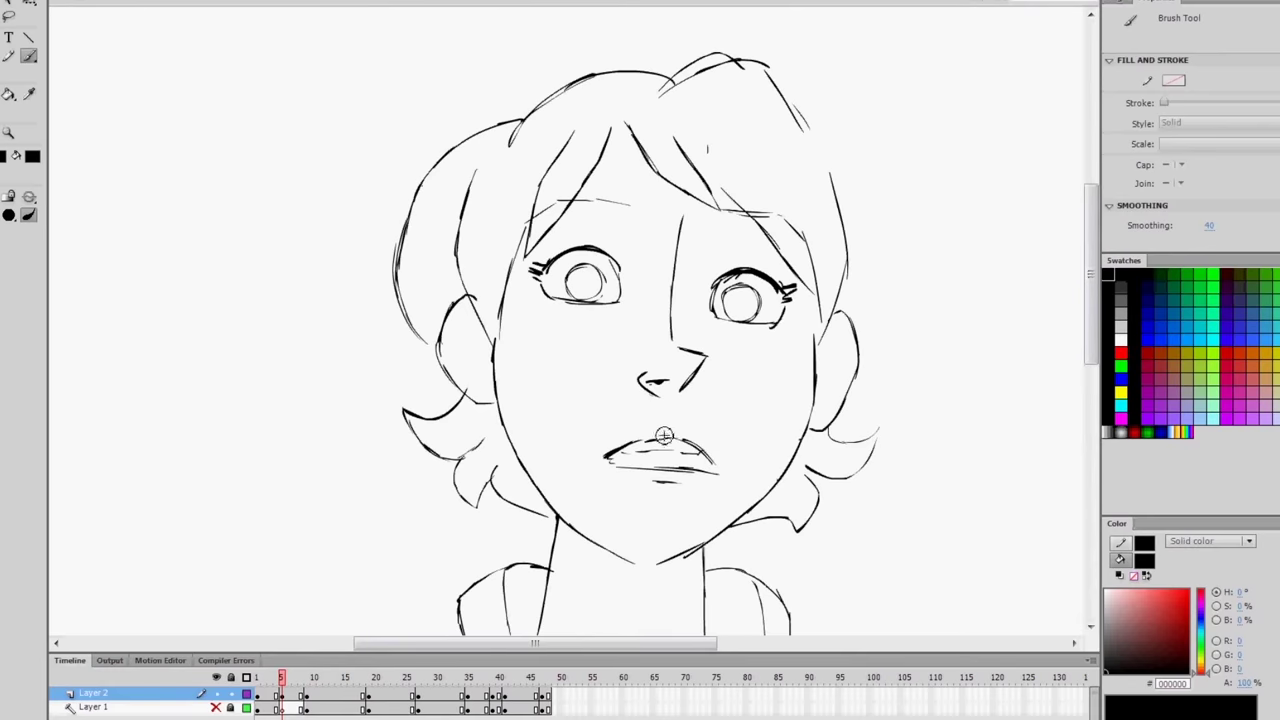
key(period)
key(comma)
key(period)
key(period)
key(period)
key(period)
key(period)
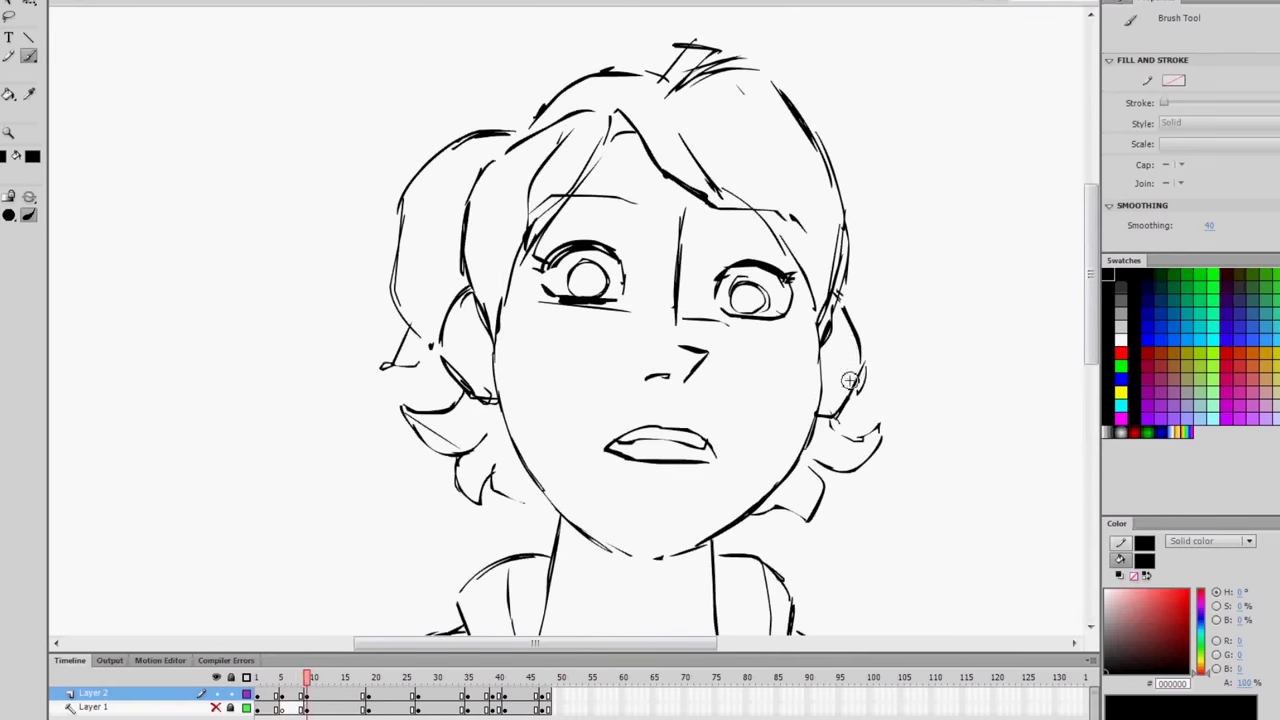
key(comma)
key(comma)
key(comma)
key(comma)
key(comma)
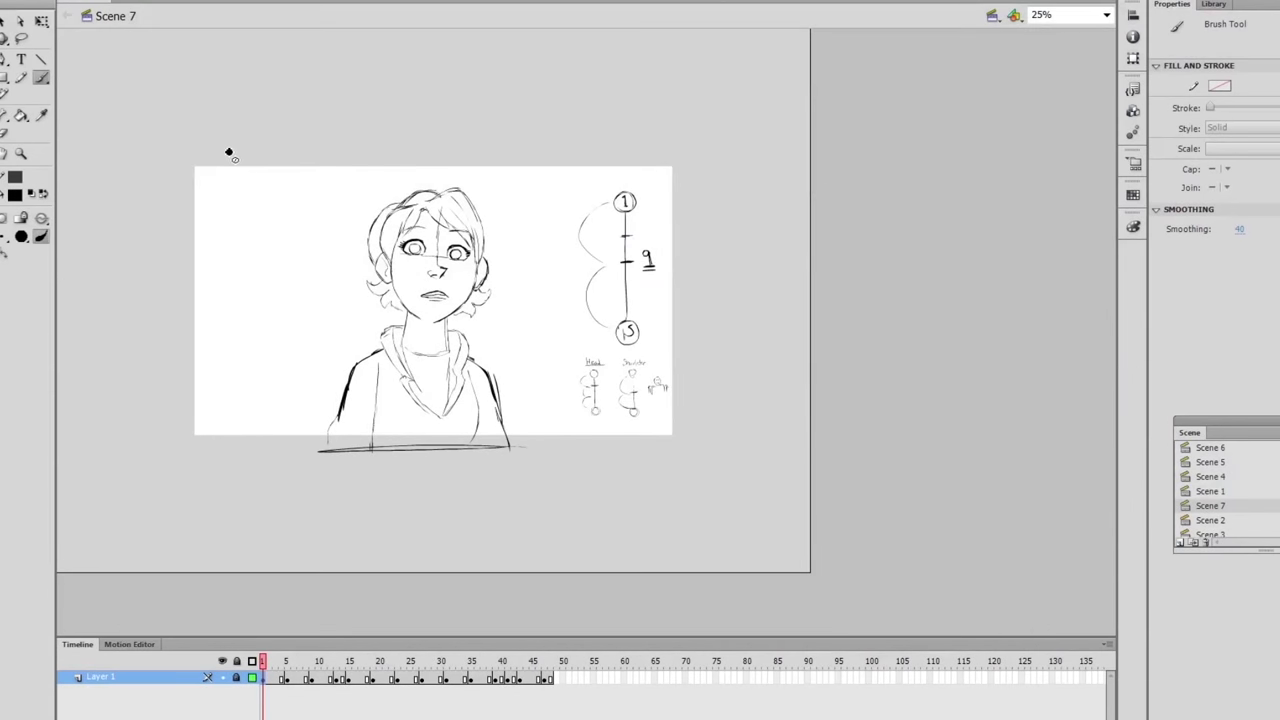
Dismiss the unlock-layer prompt, zoom in on the whole drawing, and scrub through Scene 7's frames.
click(229, 153)
click(830, 406)
click(20, 153)
drag(126, 157, 805, 498)
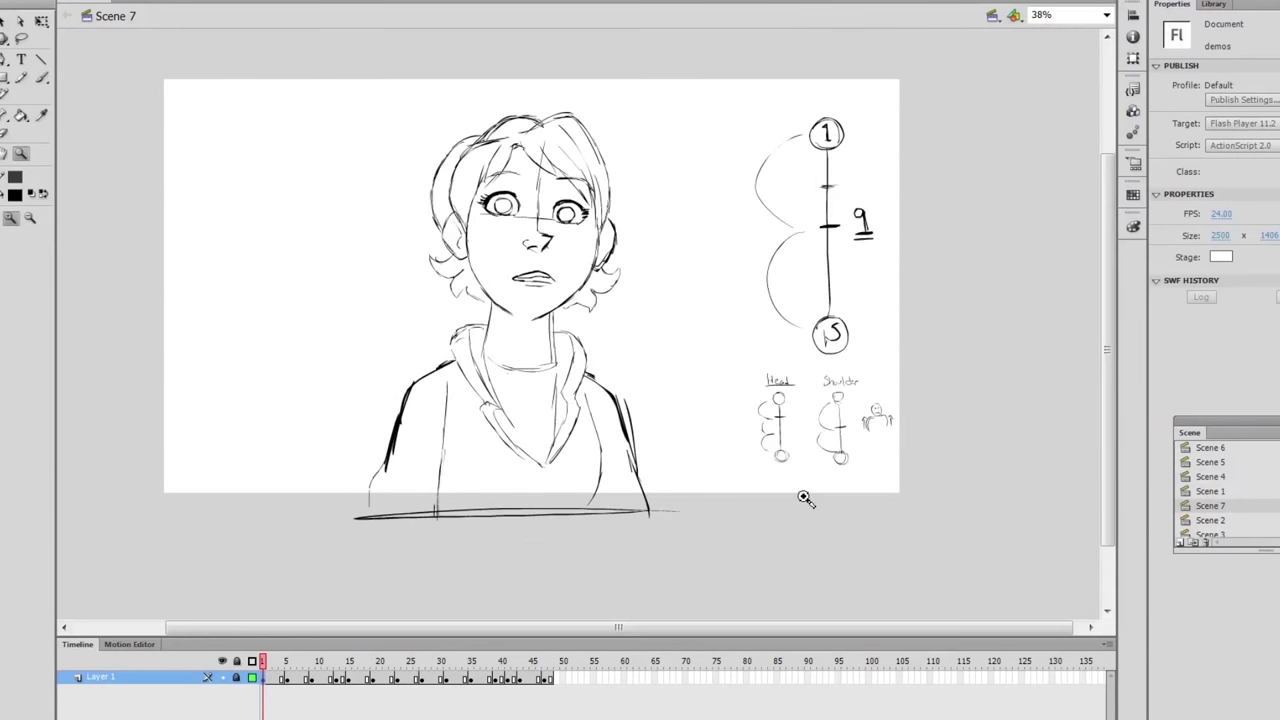
click(5, 24)
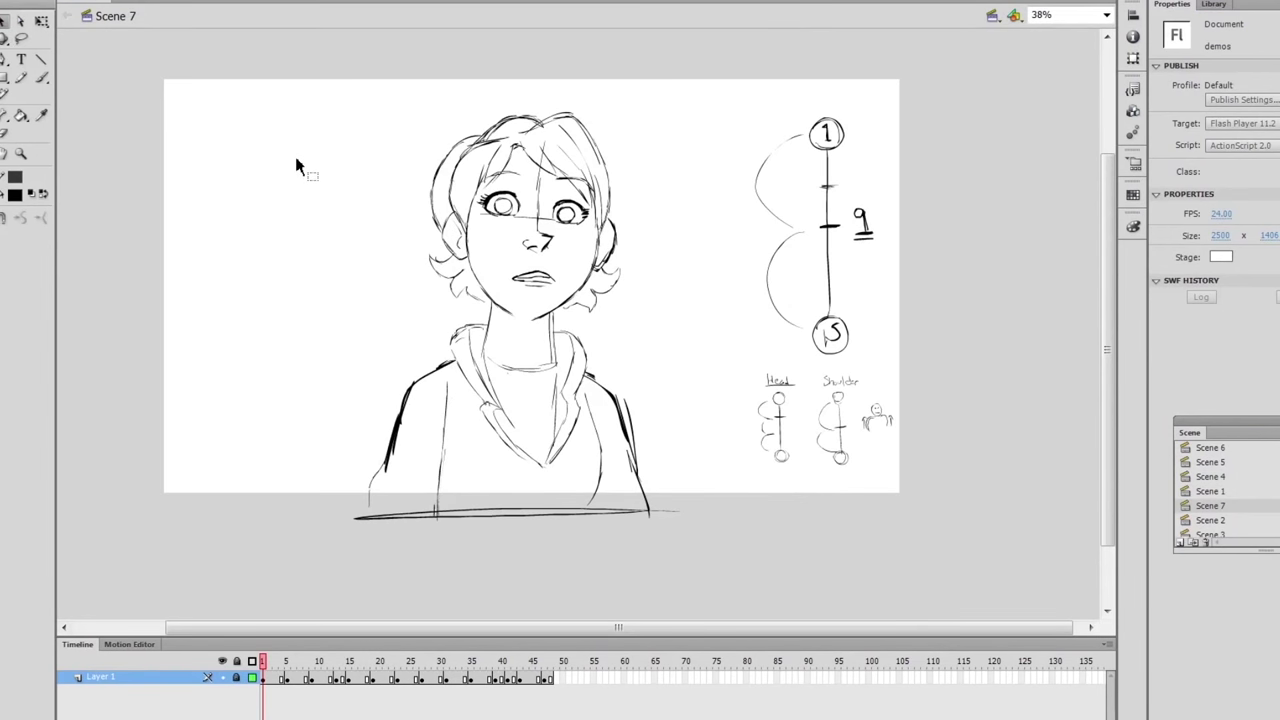
mouse_move(272, 668)
mouse_down()
mouse_move(543, 668)
mouse_move(283, 674)
mouse_up()
Play the girl's line-only animation on the timeline with Enter.
key(Return)
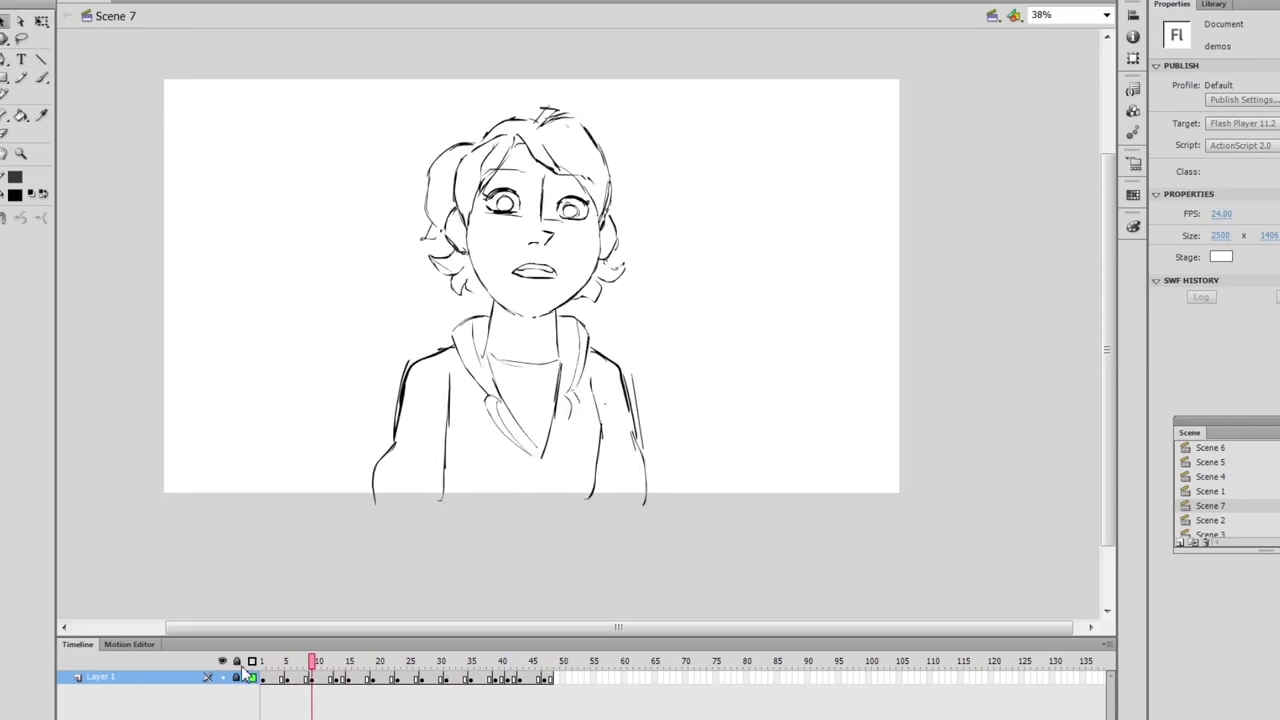